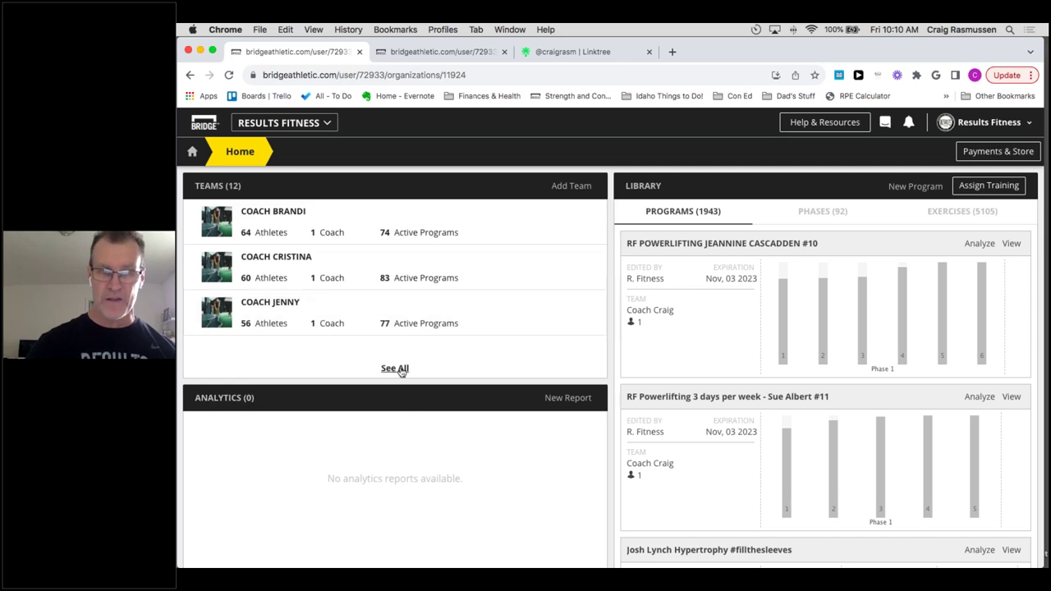
View the organization's complete list of teams, including all teams beyond My Teams, and return to the home dashboard.
left_click(217, 187)
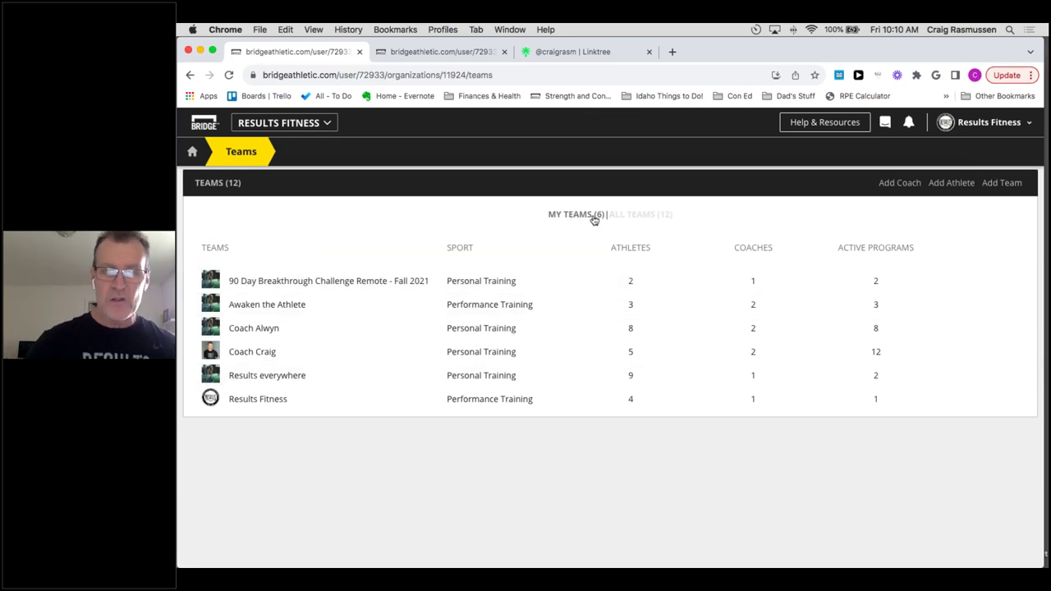
left_click(620, 217)
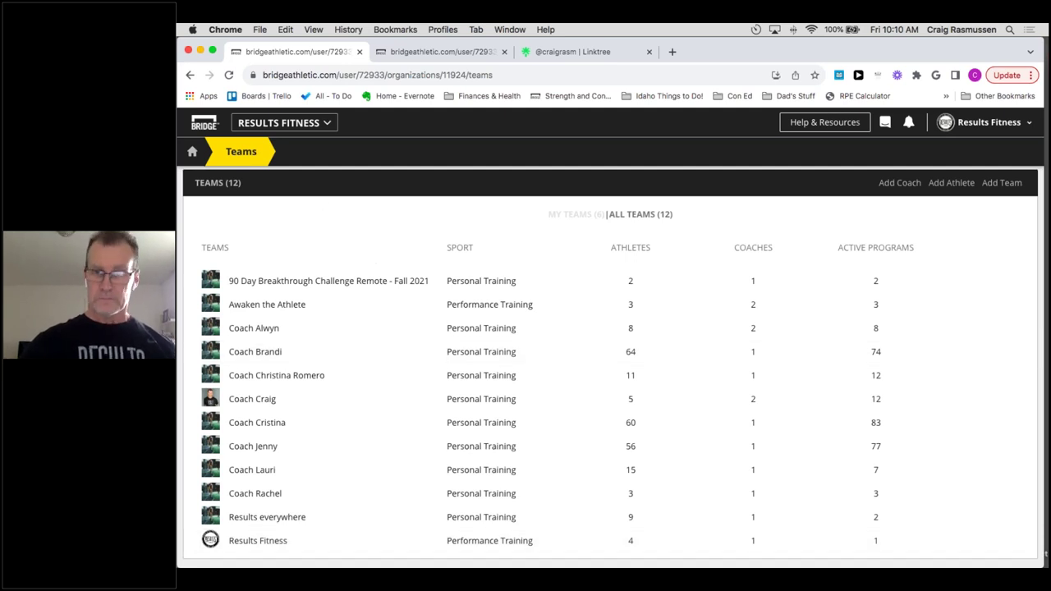
left_click(207, 155)
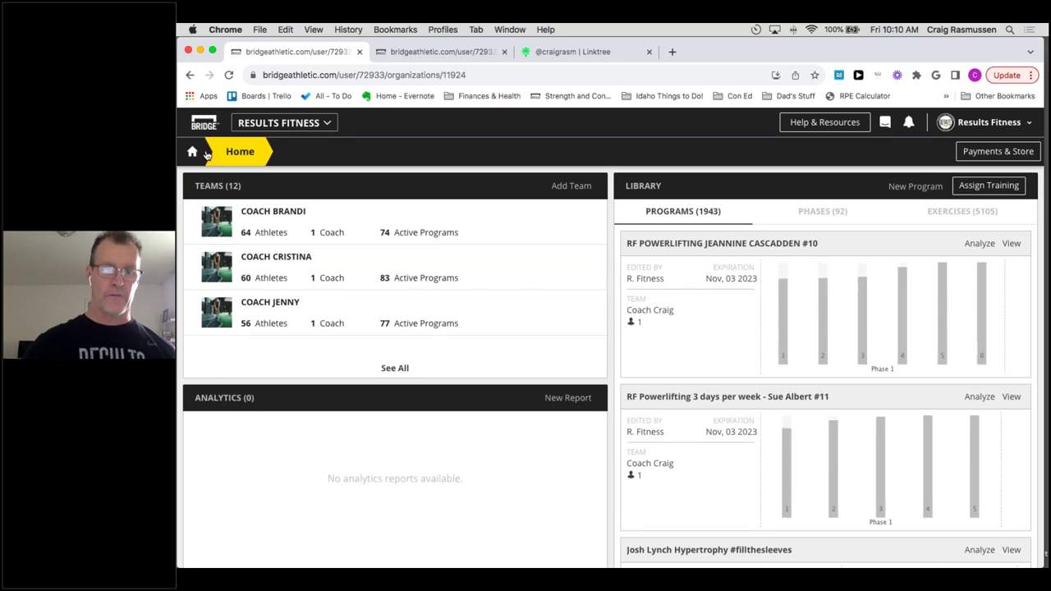
Look over the Analytics, Forms and Members sections of the home dashboard.
scroll(394, 328, "down", 3)
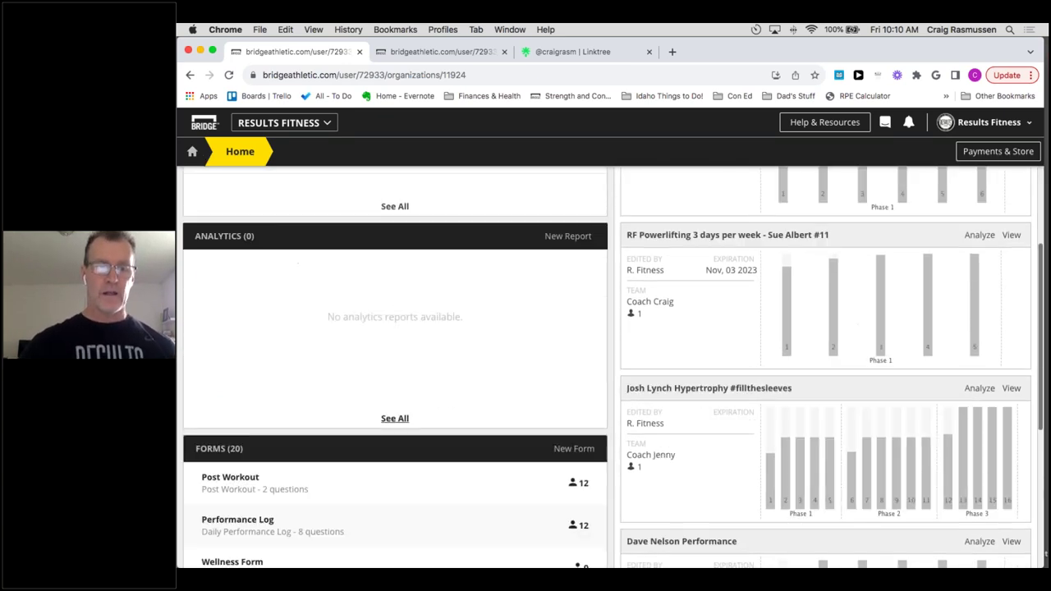
scroll(289, 368, "down", 5)
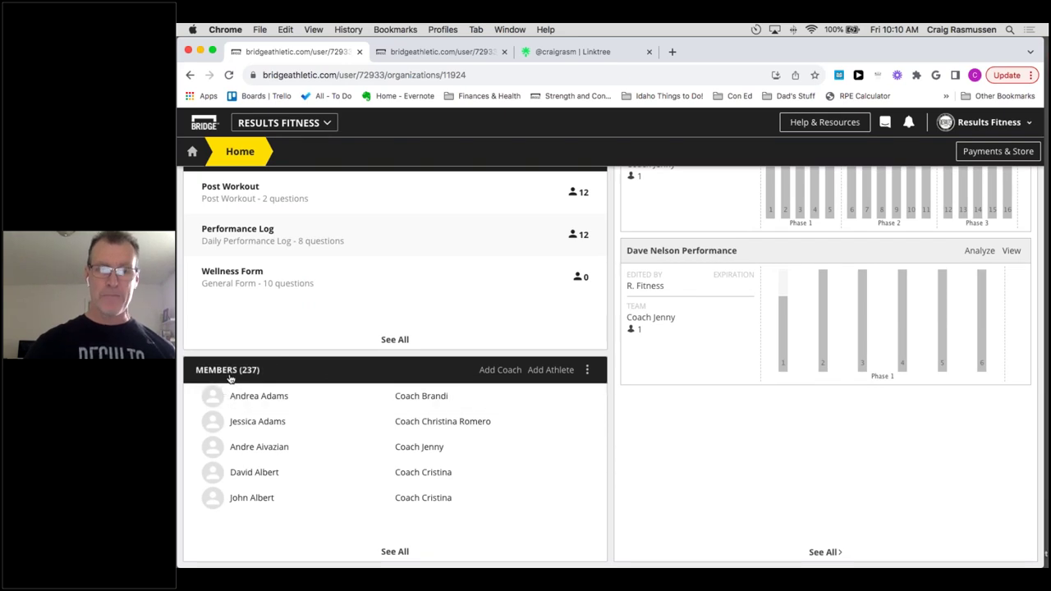
scroll(231, 377, "up", 5)
scroll(232, 468, "down", 3)
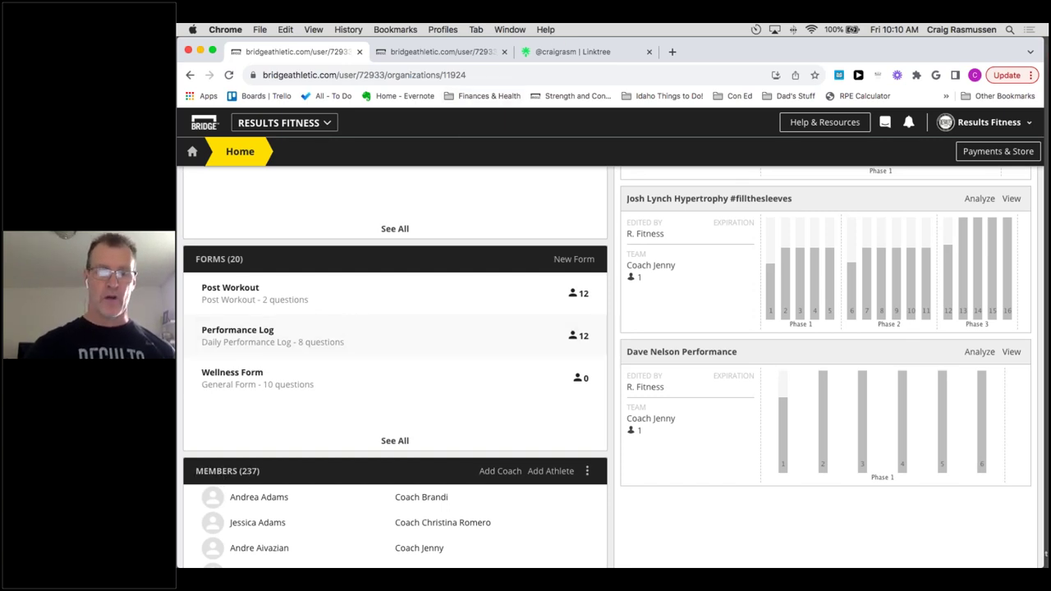
Switch to the already open Members page and show the edit options for the test athlete.
left_click(436, 54)
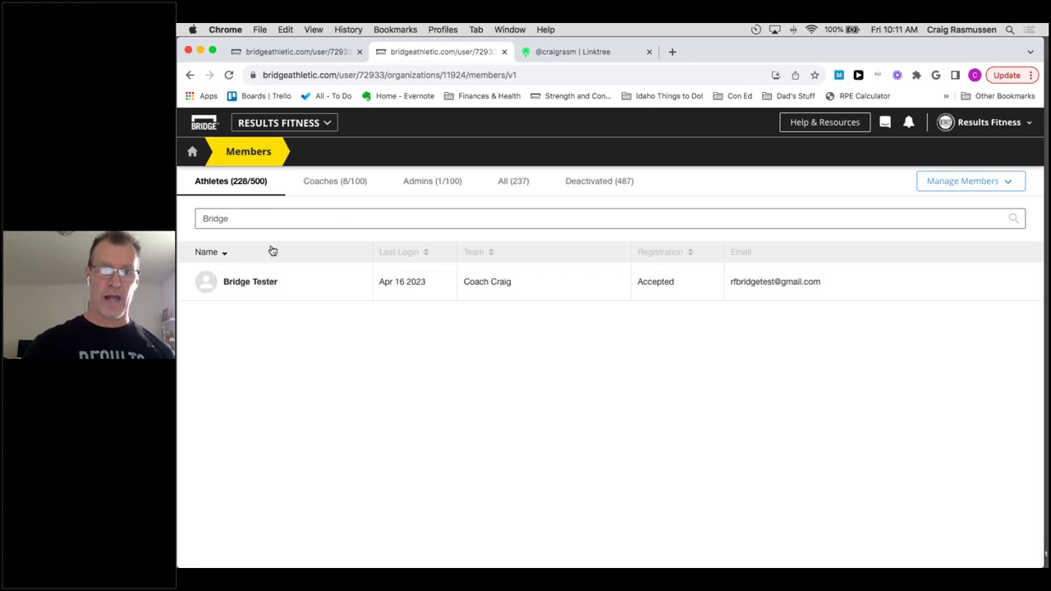
left_click(241, 220)
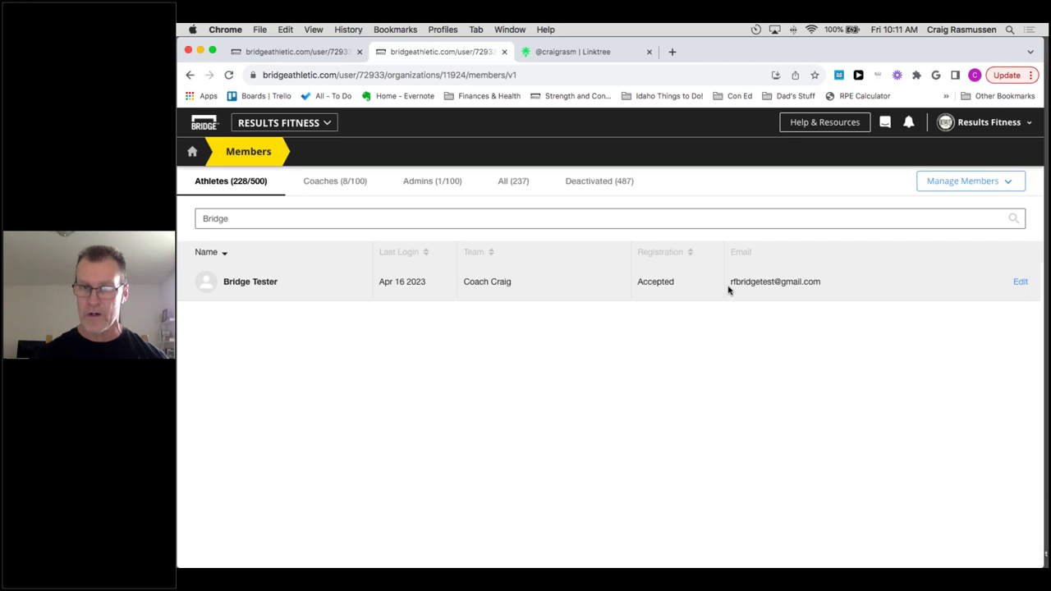
left_click(1019, 283)
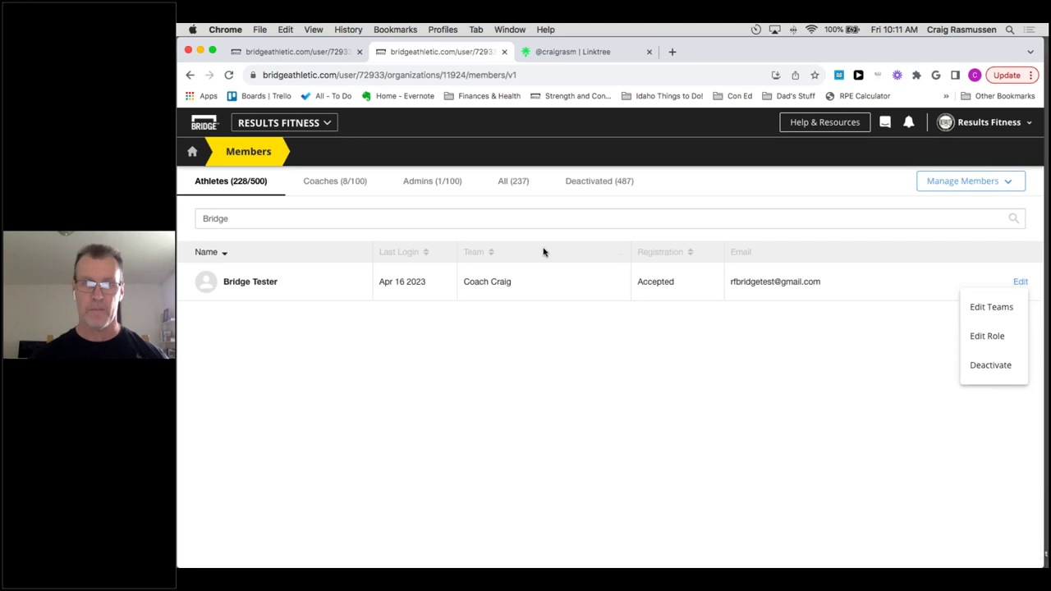
Show the Coaches member list and clear the "Bridge" search term so every coach is listed.
left_click(328, 186)
left_click(333, 182)
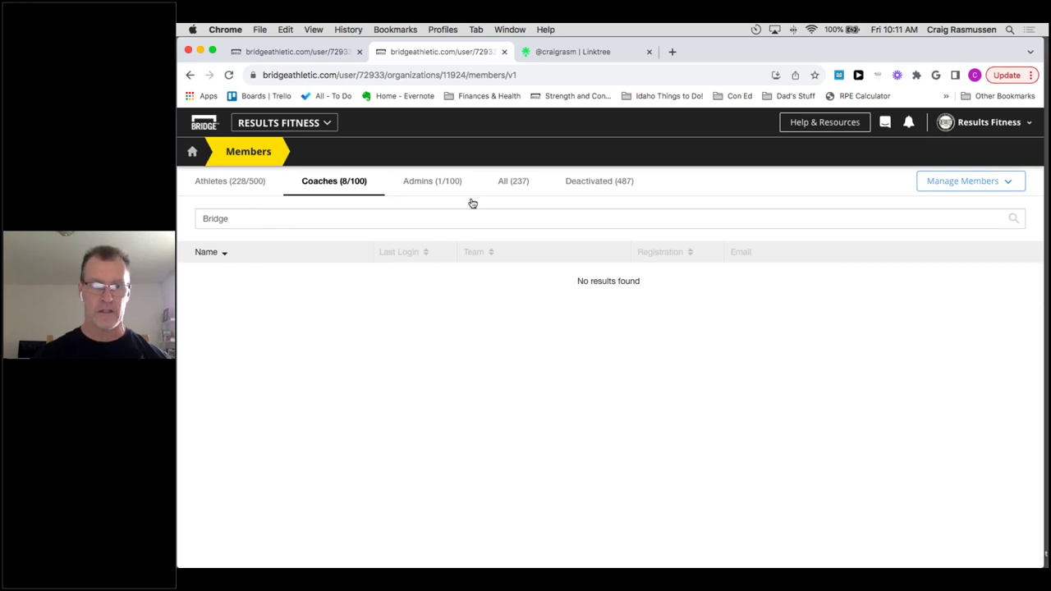
left_click(258, 222)
key("BackSpace")
key("BackSpace")
key("BackSpace")
key("BackSpace")
key("BackSpace")
key("BackSpace")
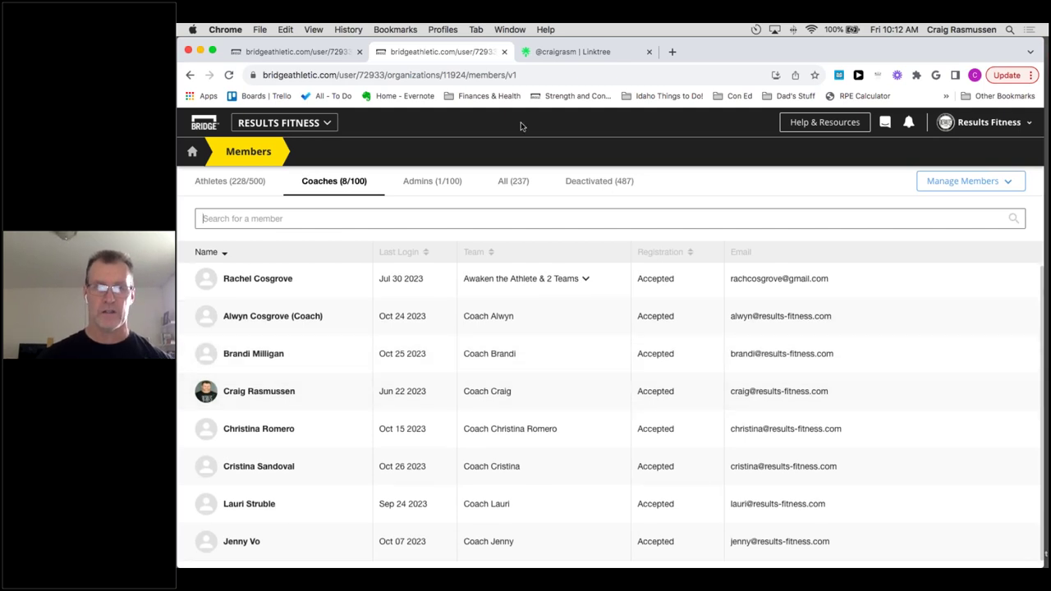
Review the organization's Admins, All and Deactivated member lists in turn.
left_click(446, 182)
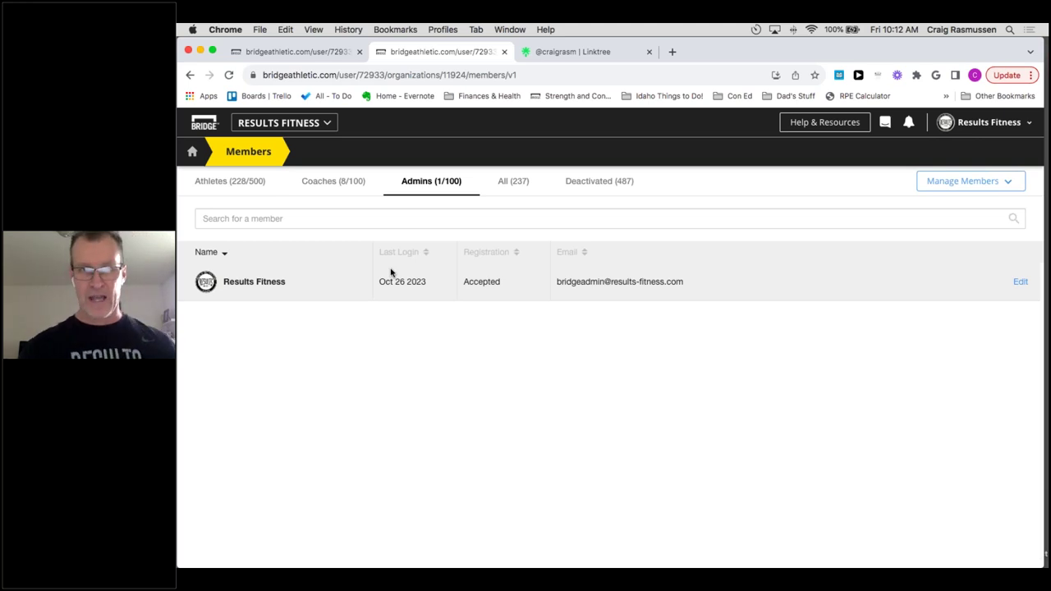
left_click(521, 183)
left_click(597, 182)
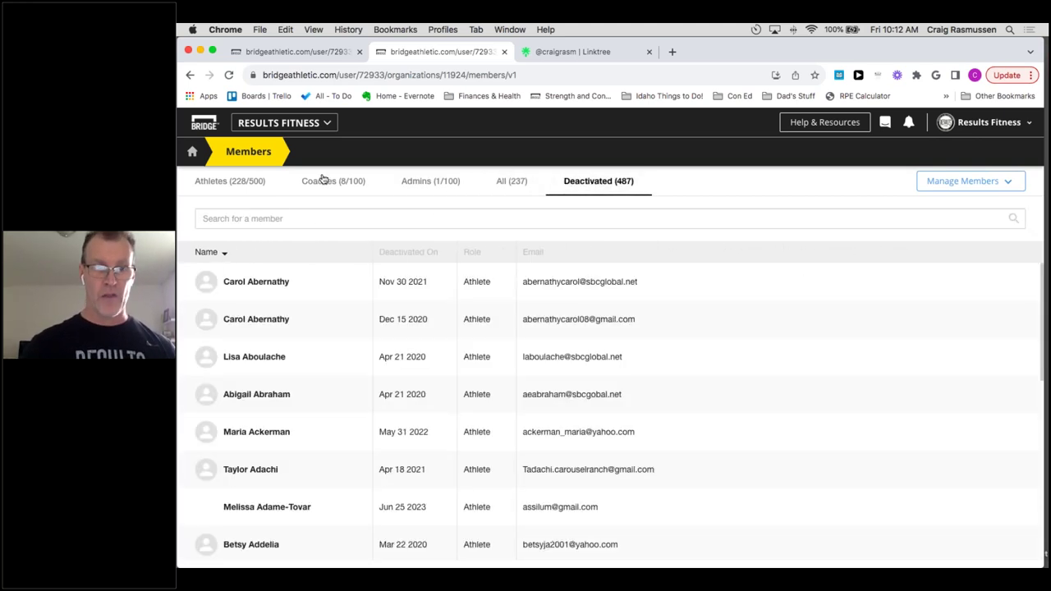
Return to the home dashboard and examine its Teams, Analytics, Forms, Members and Library sections.
left_click(188, 155)
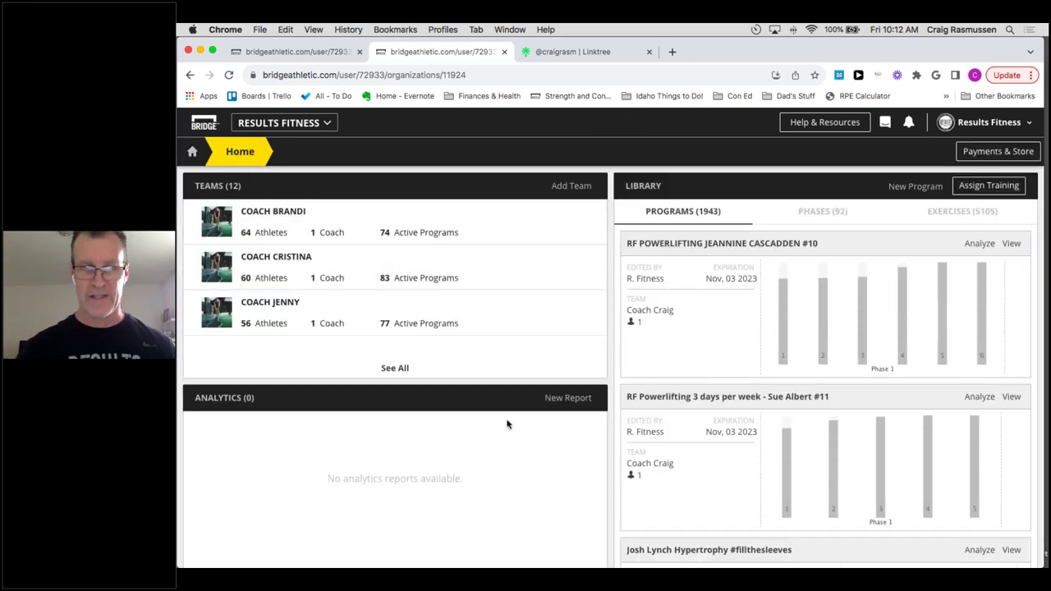
scroll(465, 443, "down", 10)
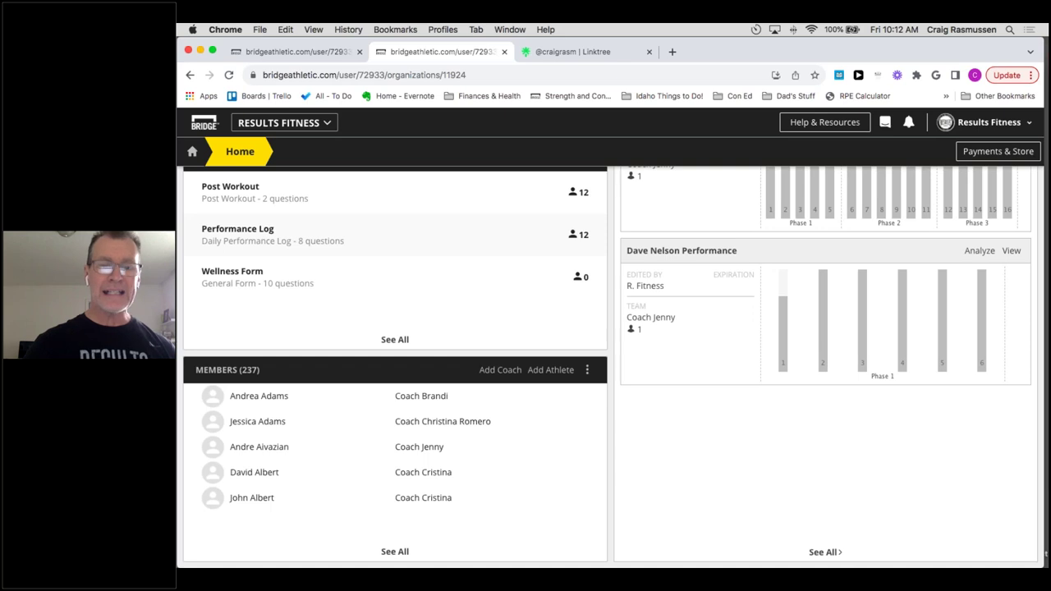
scroll(614, 367, "up", 4)
scroll(438, 358, "up", 3)
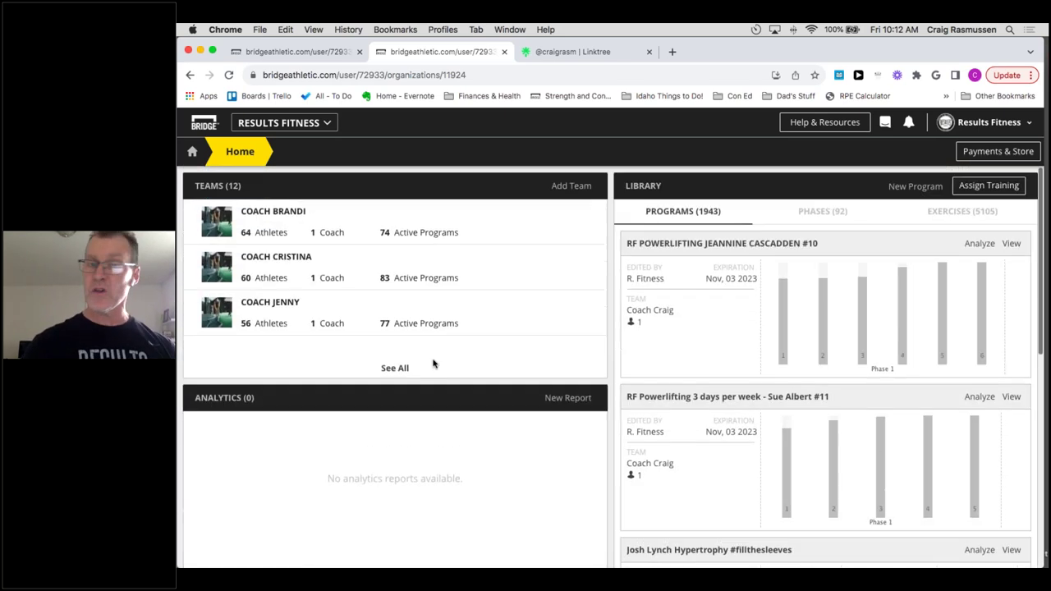
scroll(439, 357, "down", 5)
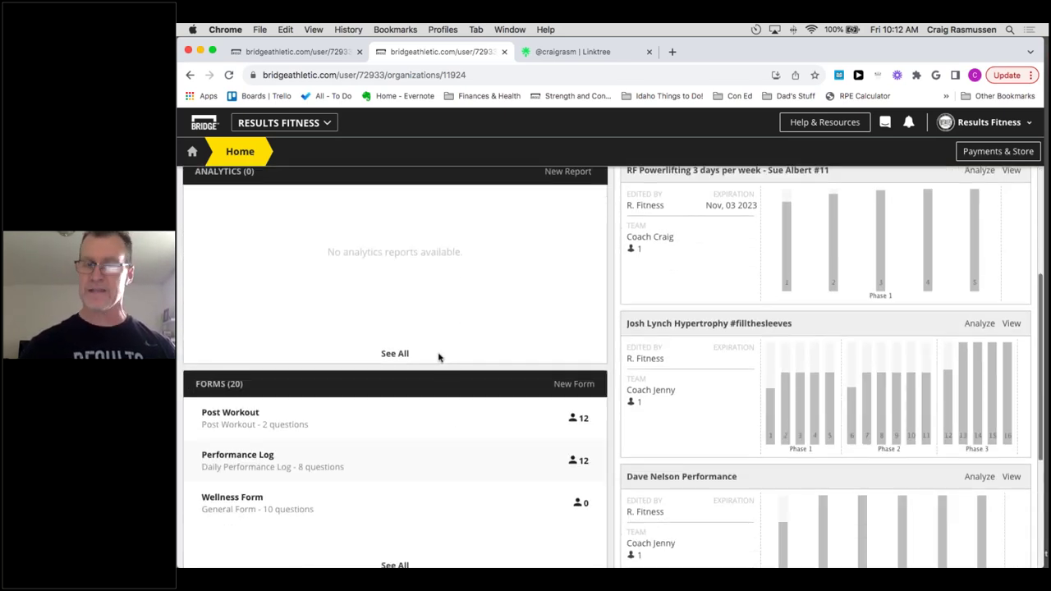
scroll(404, 406, "up", 5)
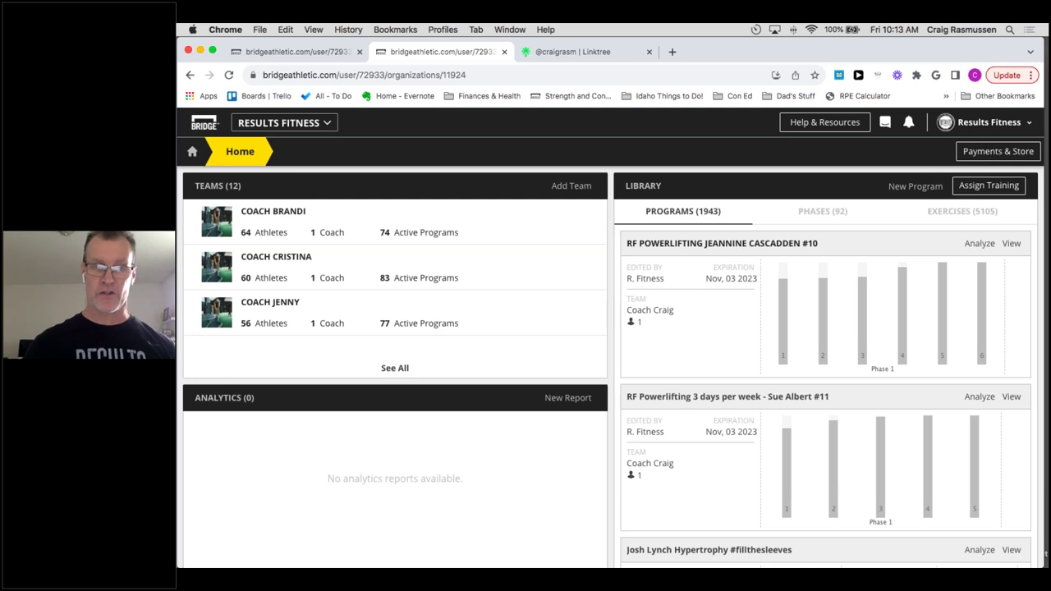
scroll(535, 375, "down", 4)
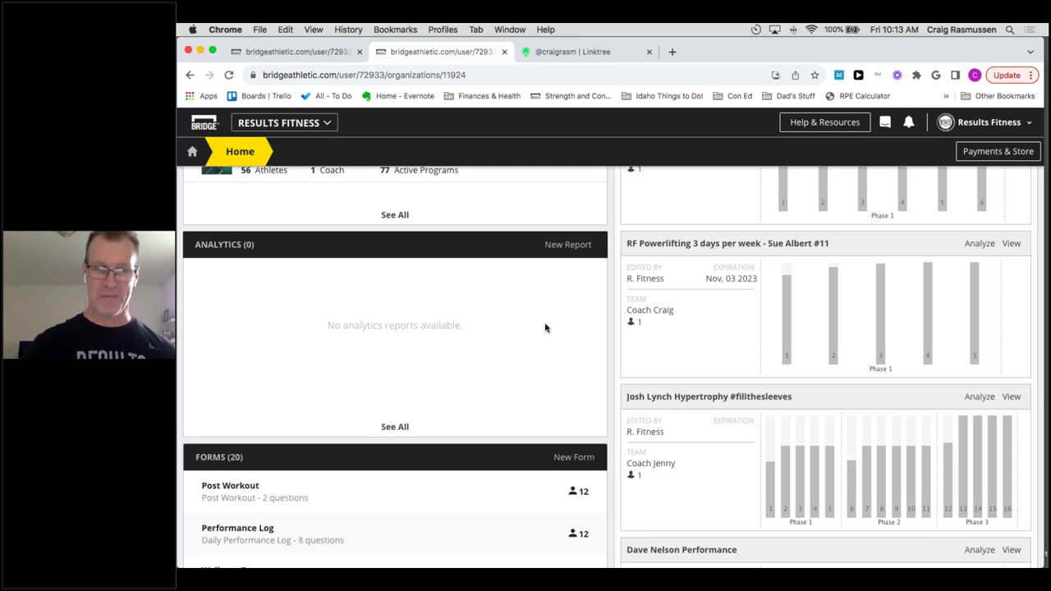
scroll(538, 346, "down", 5)
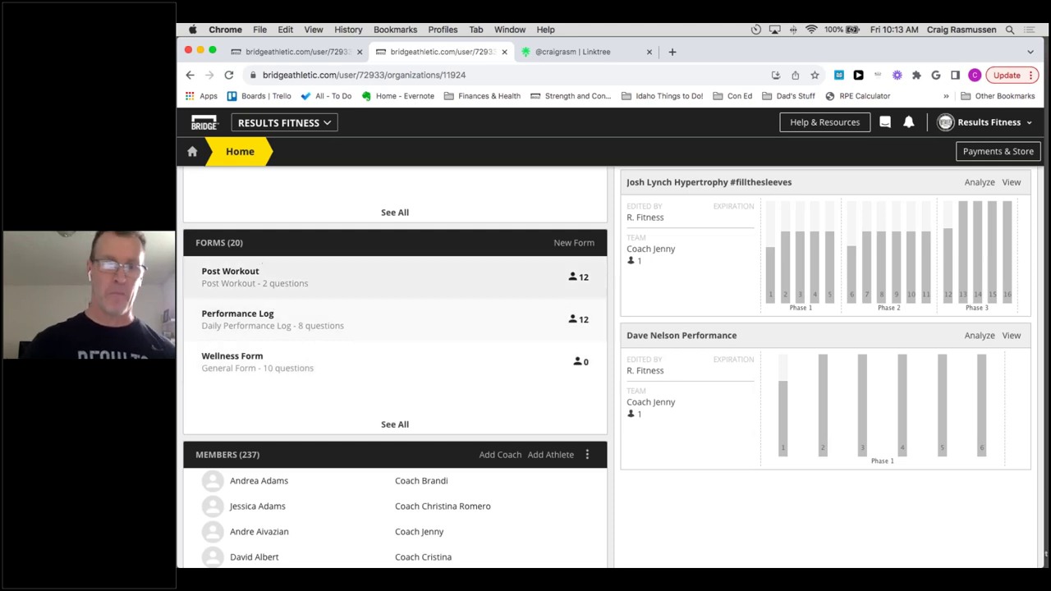
scroll(389, 339, "up", 3)
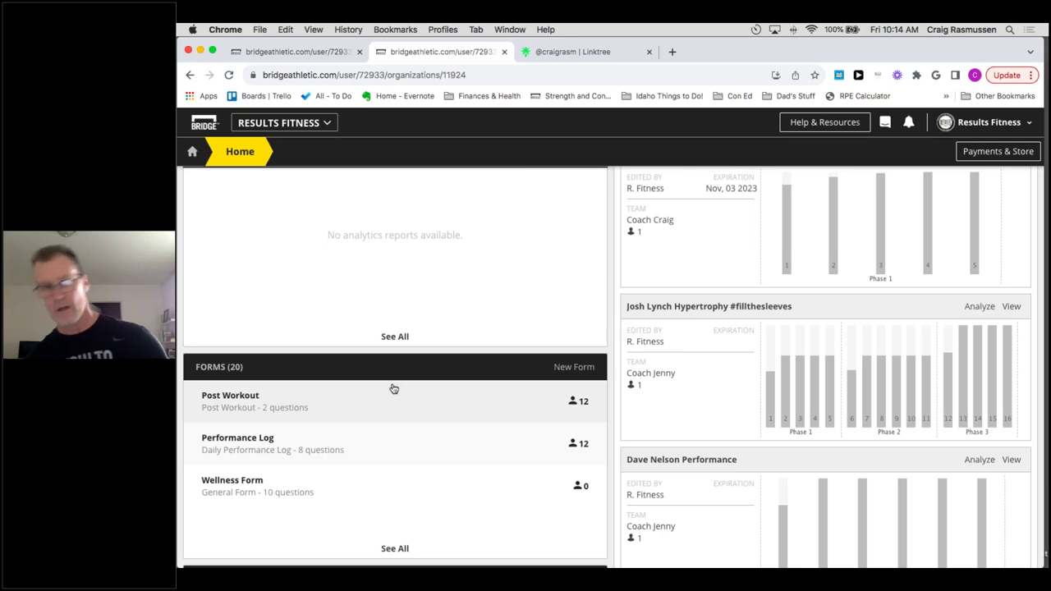
scroll(531, 329, "up", 3)
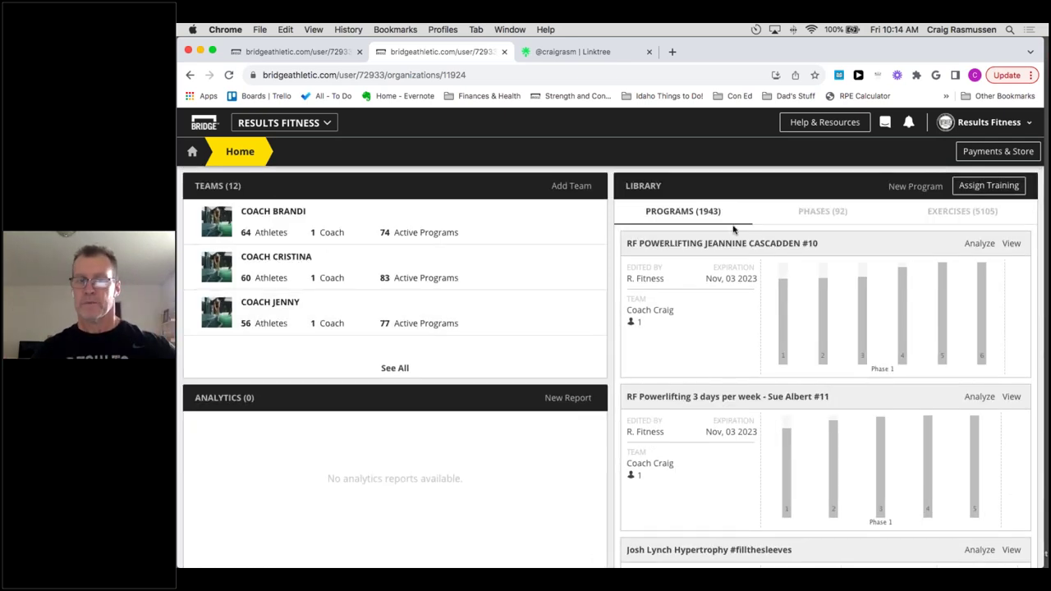
Open the full Library on its Programs list and look over the available program categories.
left_click(648, 189)
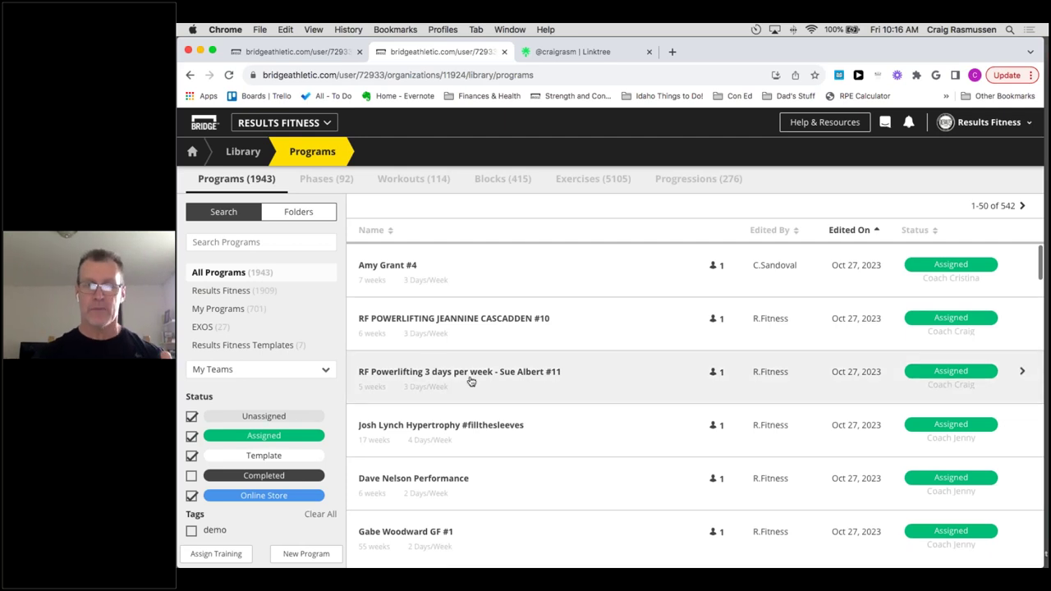
scroll(471, 379, "up", 3)
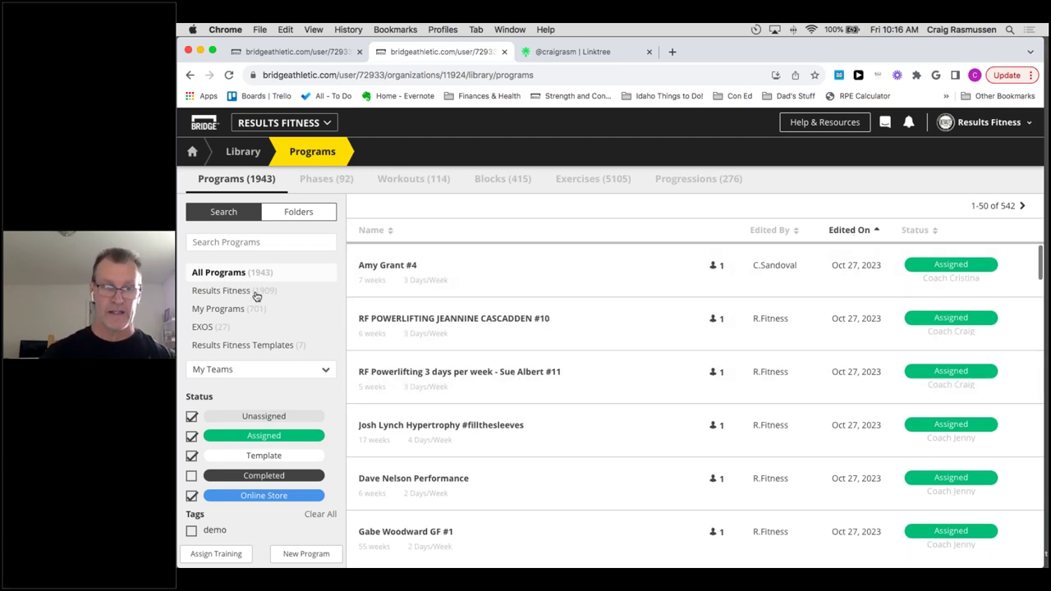
scroll(254, 307, "down", 1)
scroll(238, 307, "up", 1)
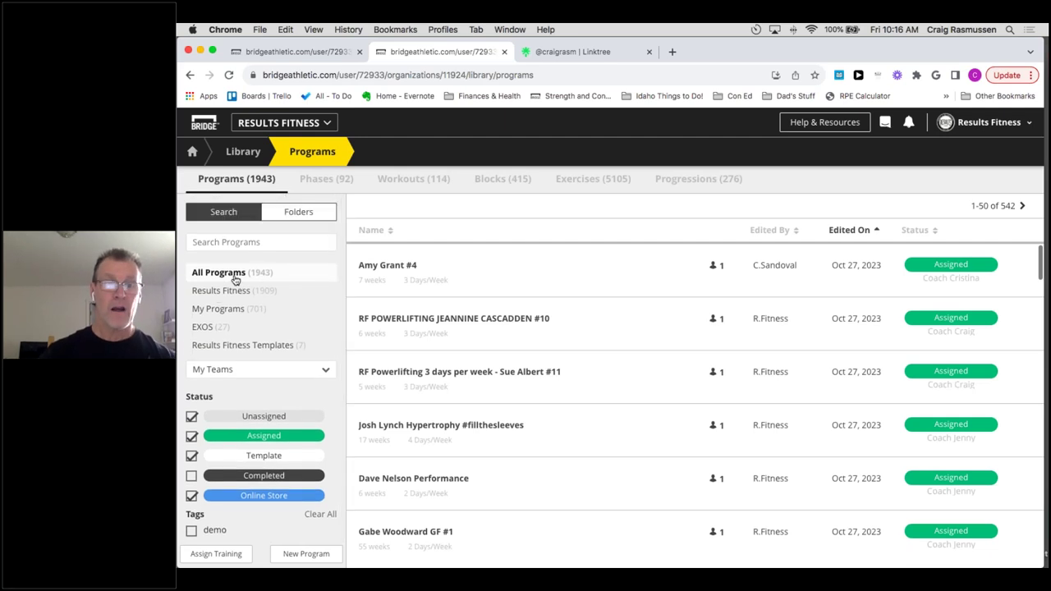
Compare the All Programs list with the Results Fitness category, ending on the Results Fitness programs.
left_click(226, 292)
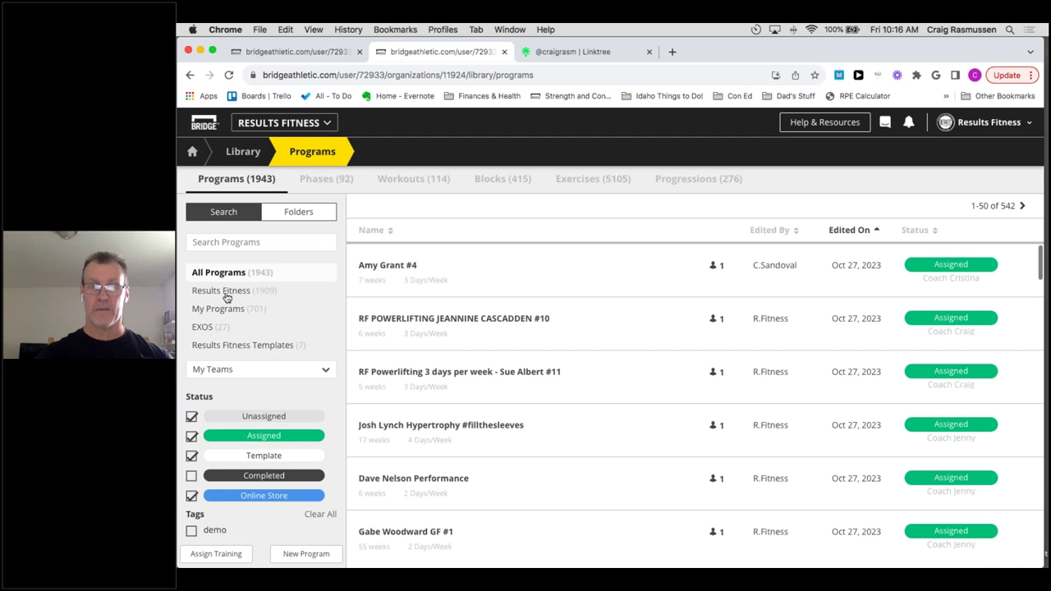
left_click(226, 292)
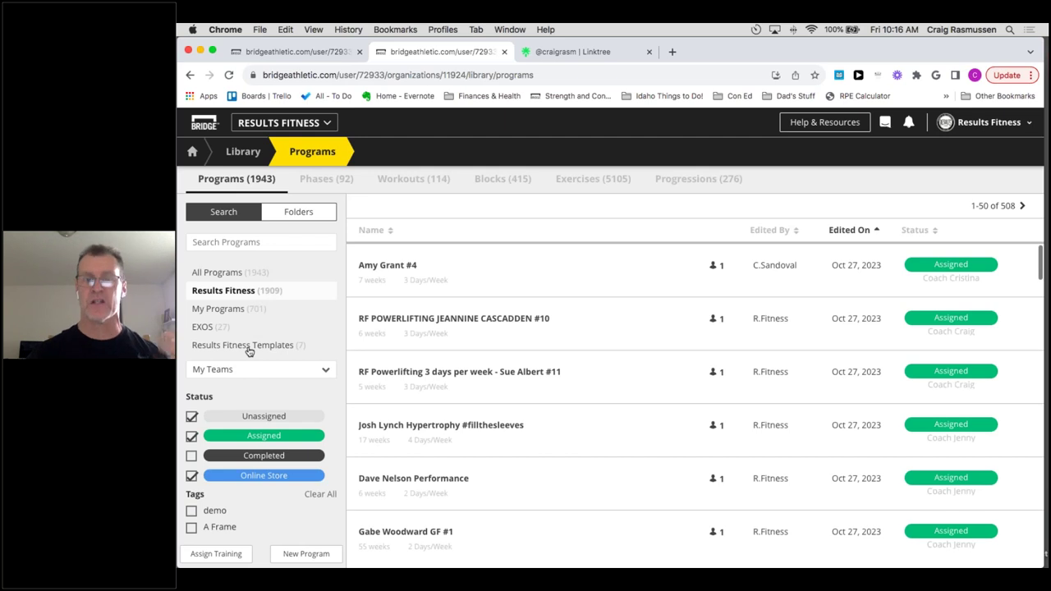
left_click(256, 276)
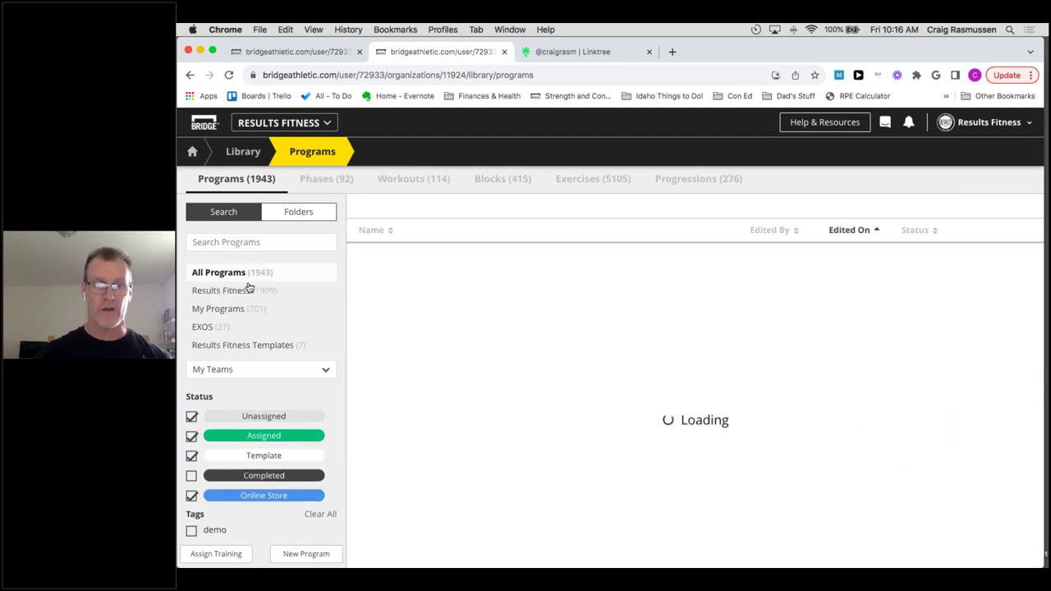
left_click(233, 298)
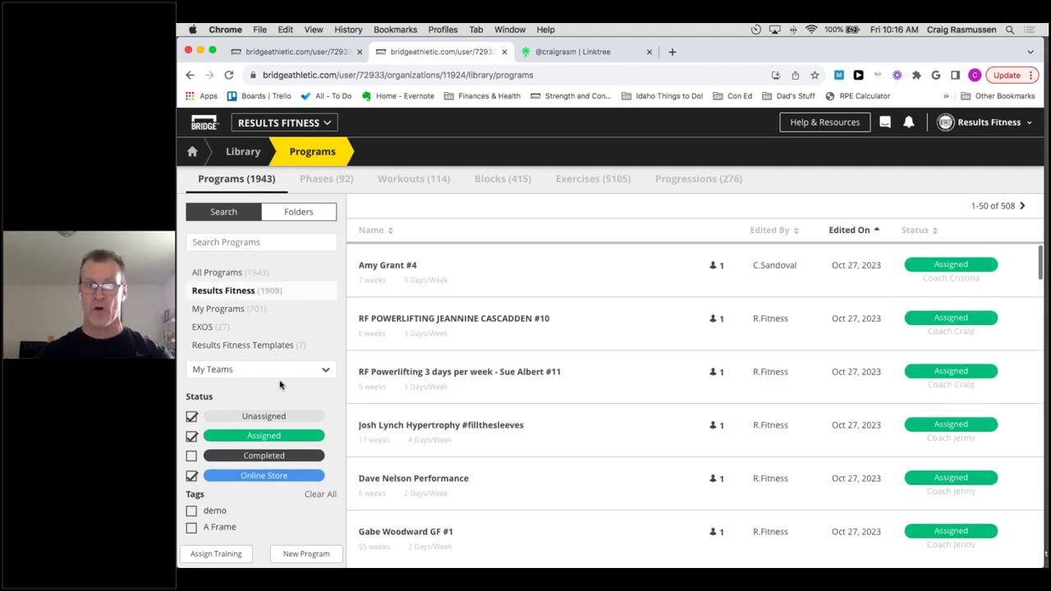
View the My Programs category, and look through the EXOS template programs to the end of their list.
left_click(237, 310)
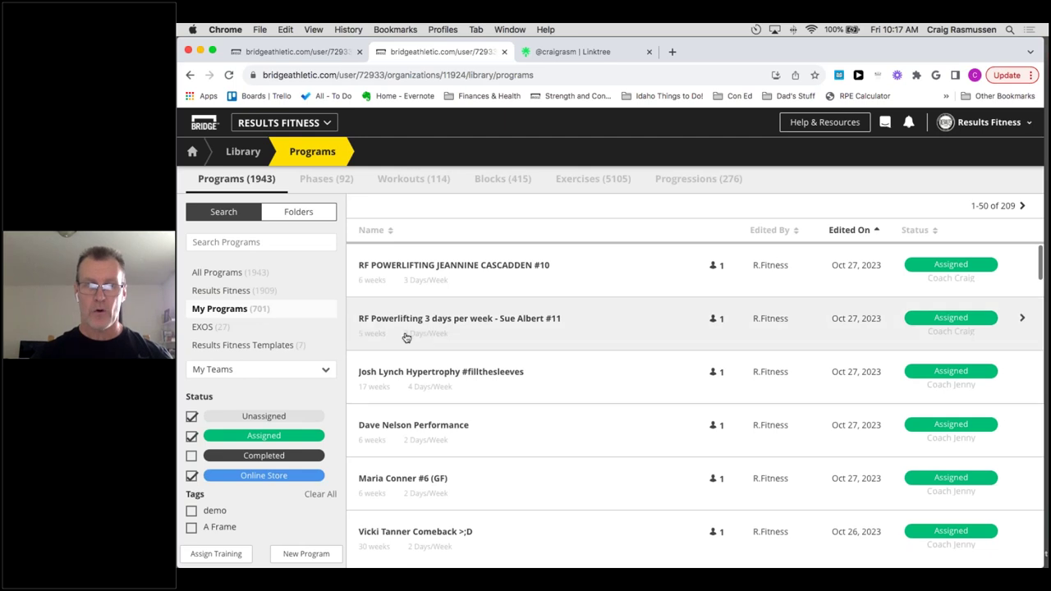
left_click(239, 329)
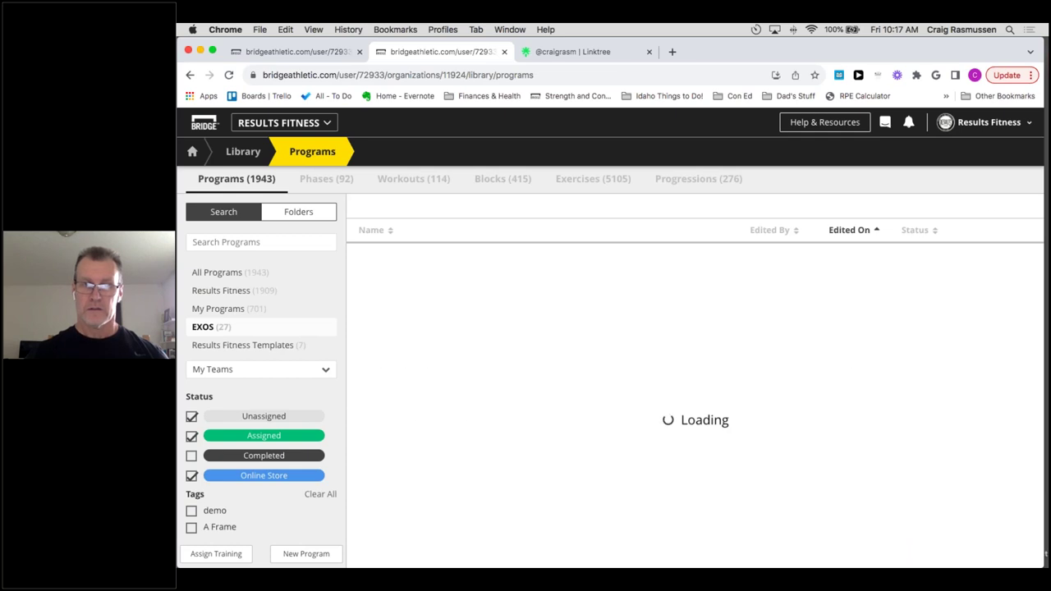
scroll(517, 332, "down", 10)
scroll(519, 328, "down", 1)
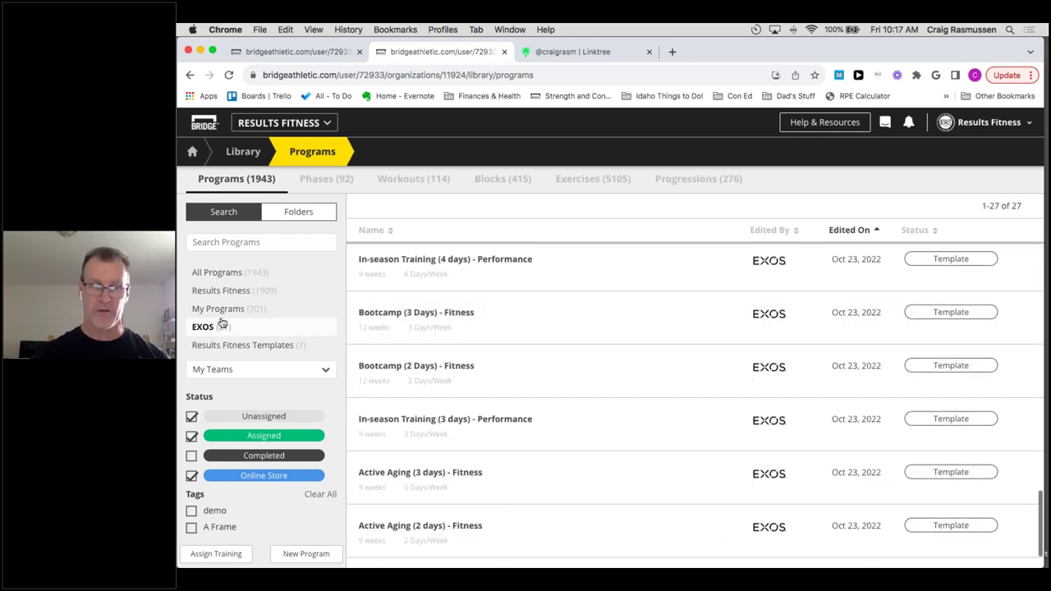
Look through the Results Fitness Templates programs, and return to the All Programs list.
left_click(262, 345)
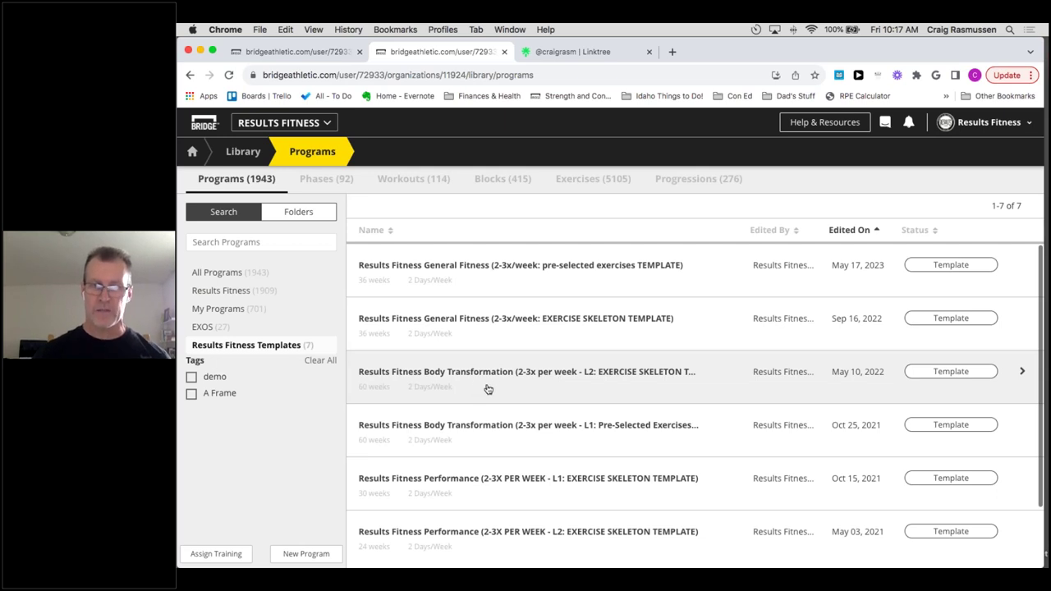
scroll(486, 389, "down", 2)
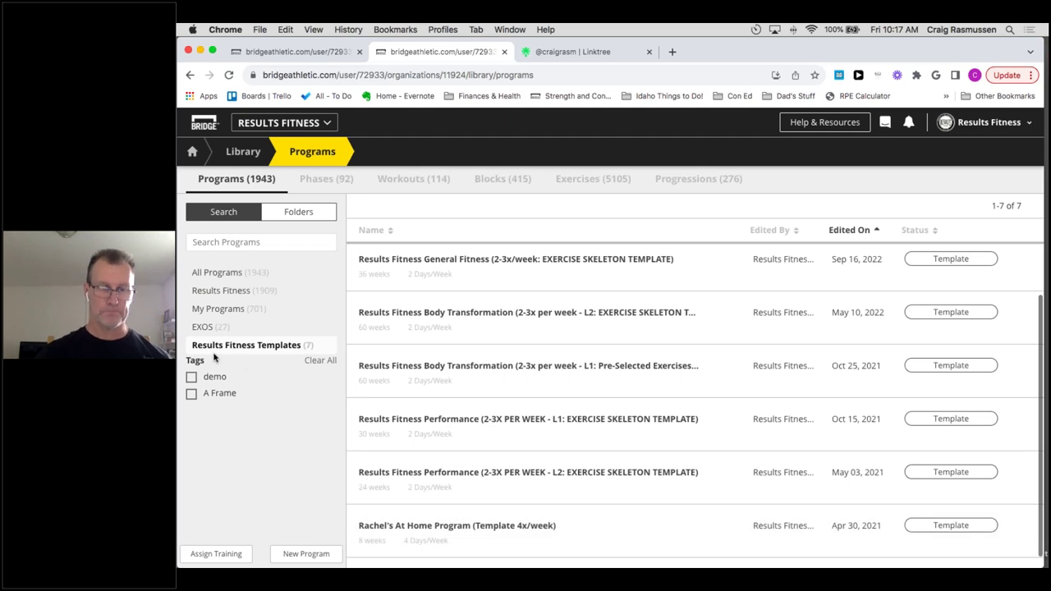
left_click(234, 275)
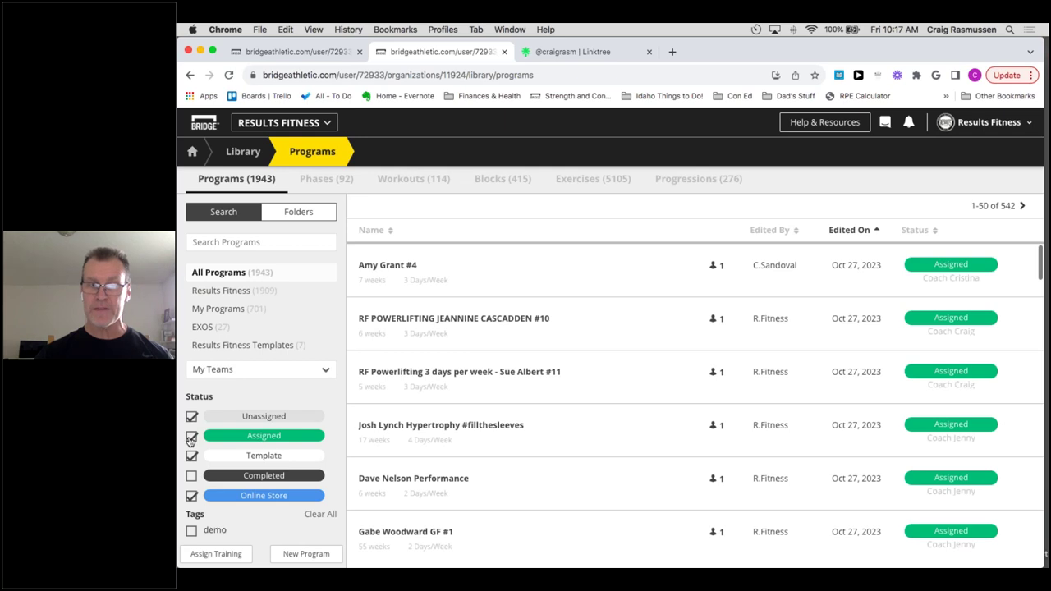
Include Completed programs in the status filter, and switch the Unassigned and Assigned statuses off and back on.
left_click(191, 476)
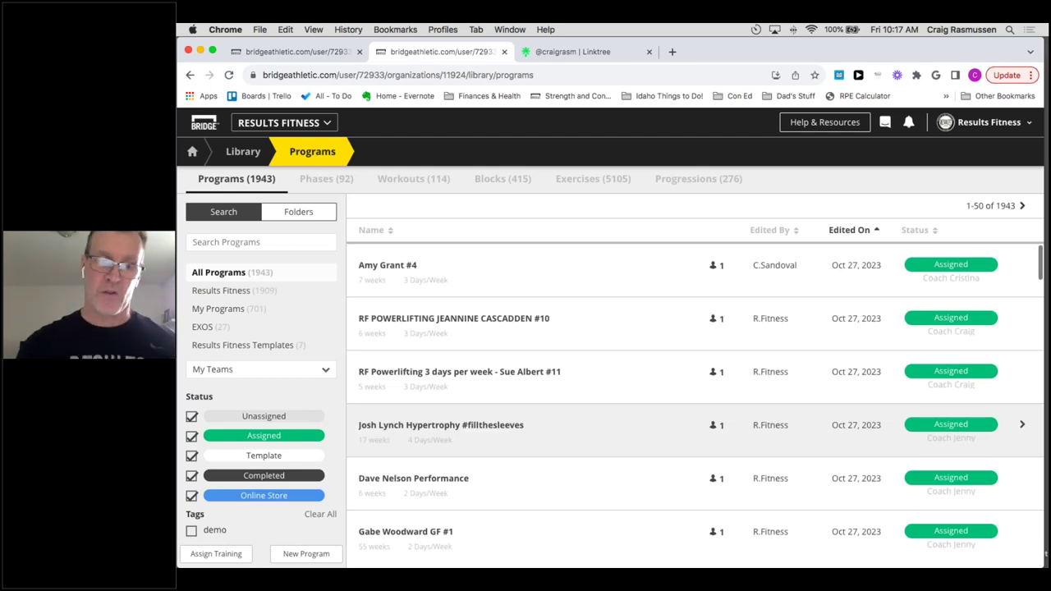
left_click(191, 416)
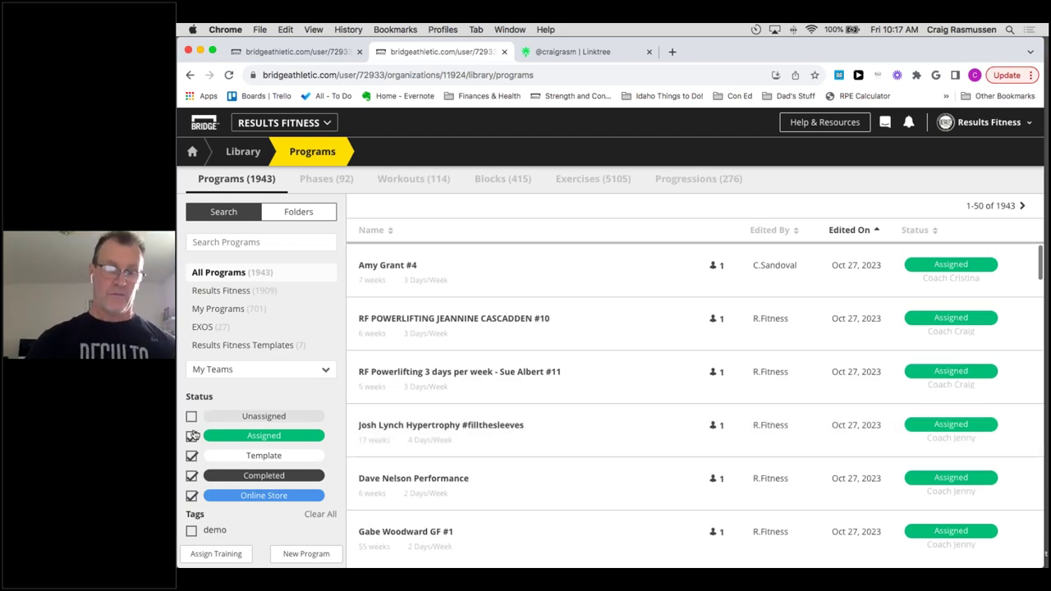
left_click(192, 437)
left_click(191, 417)
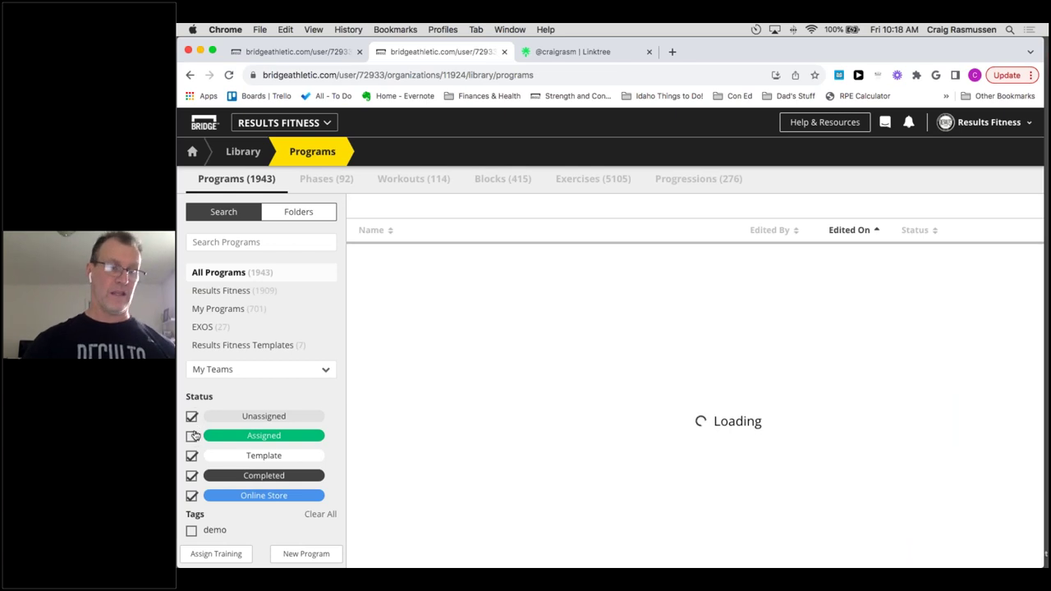
left_click(192, 437)
Show only the programs tagged demo, and remove that tag filter again.
scroll(221, 451, "down", 1)
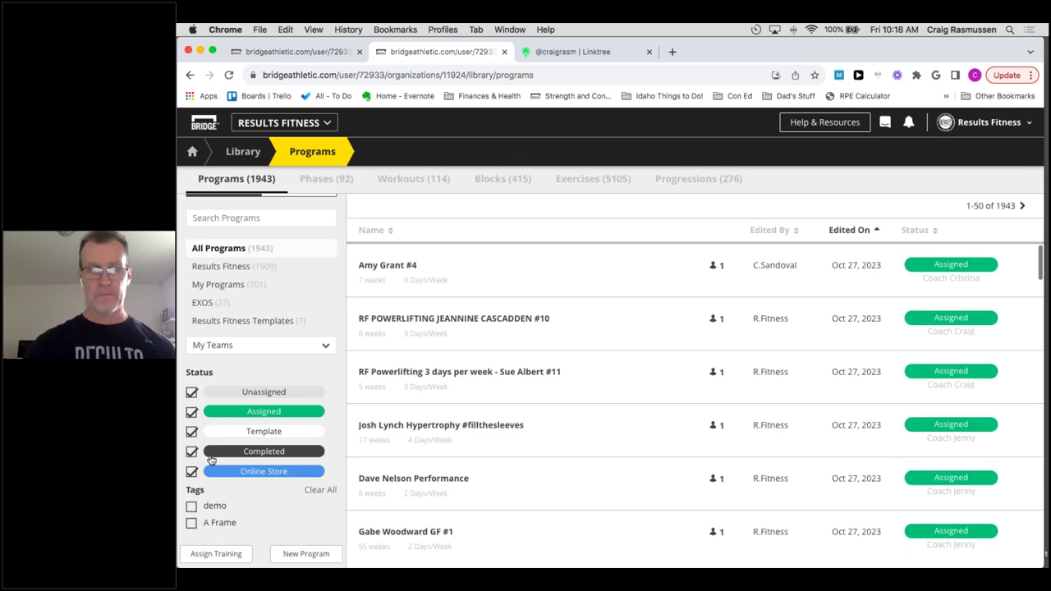
left_click(192, 507)
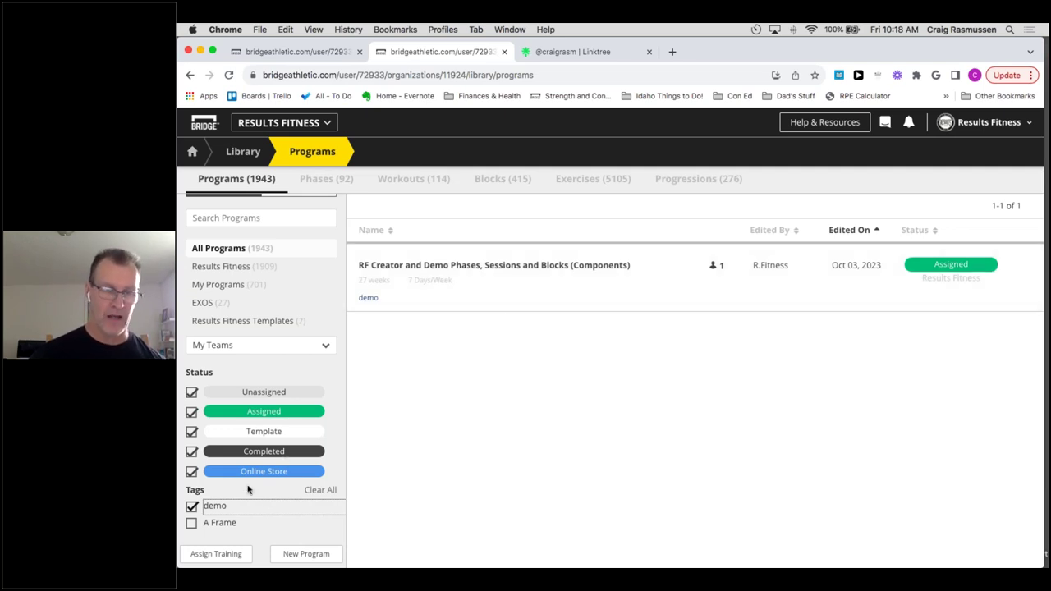
left_click(196, 509)
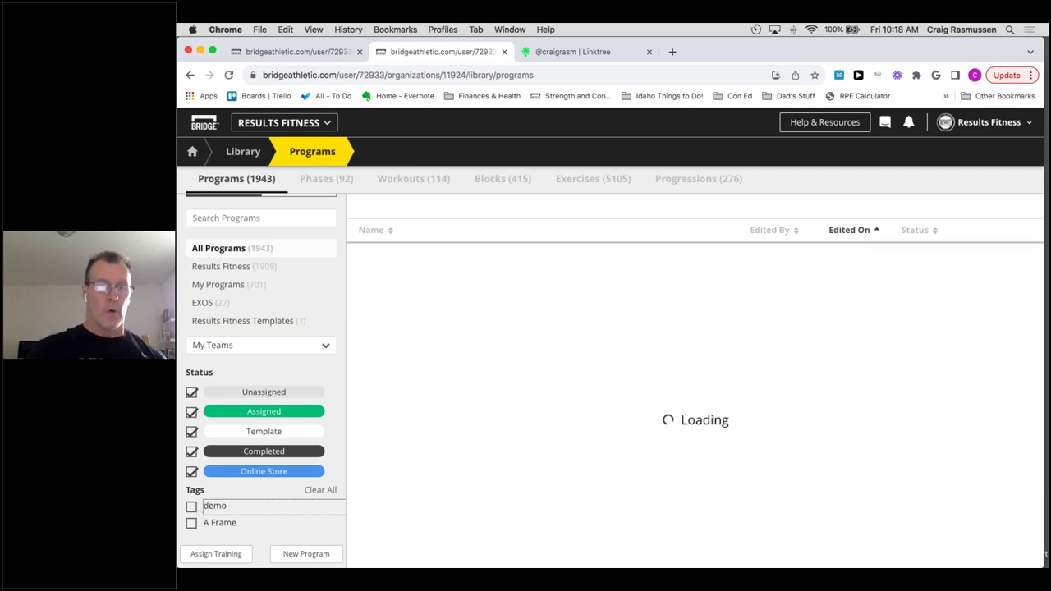
View the Library's Phases list, and go on to the My Workouts category of the Workouts list.
left_click(331, 181)
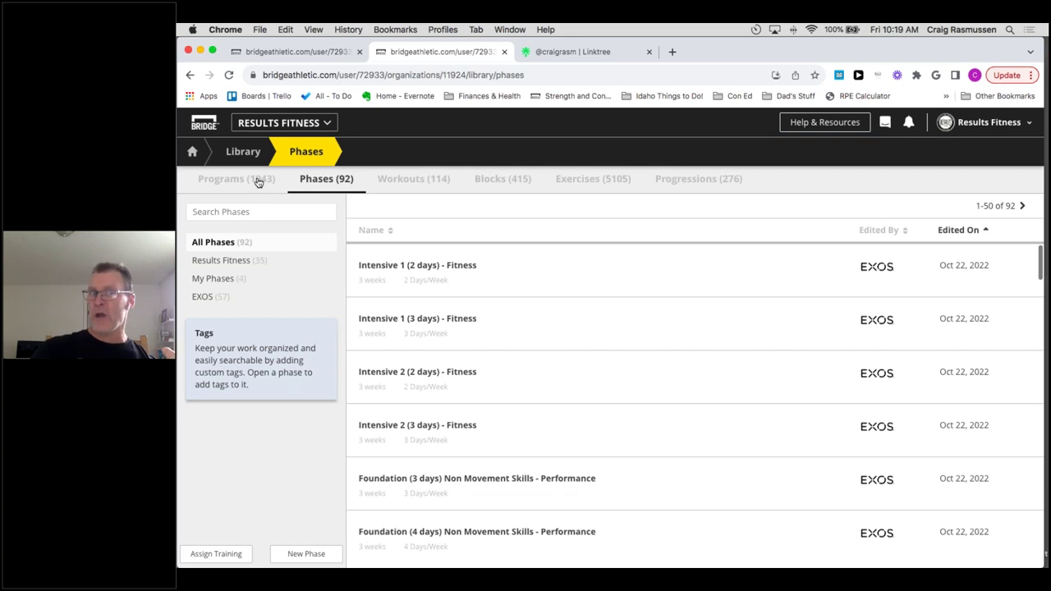
left_click(411, 182)
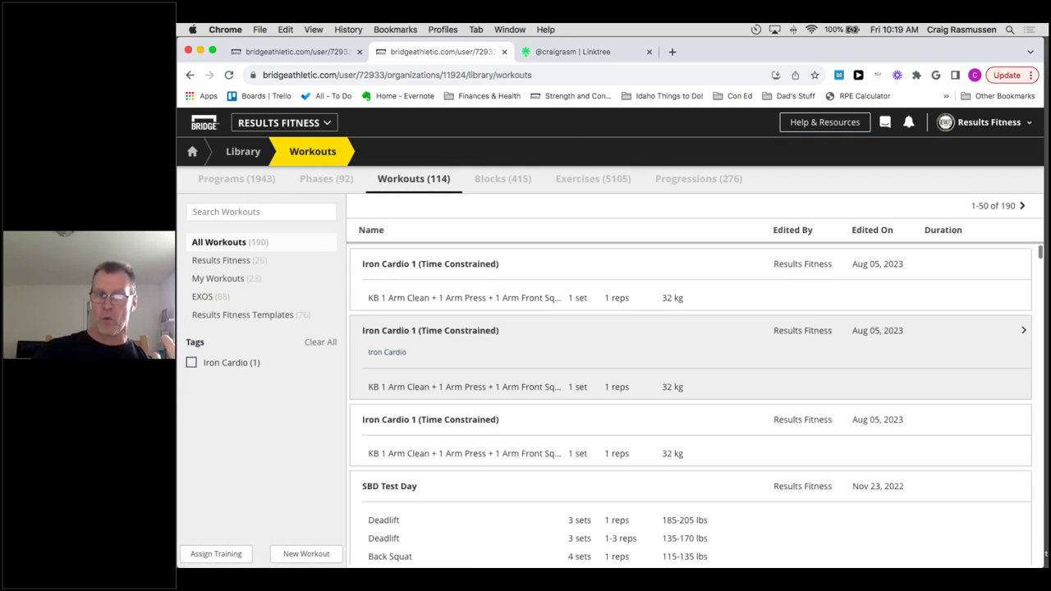
left_click(265, 278)
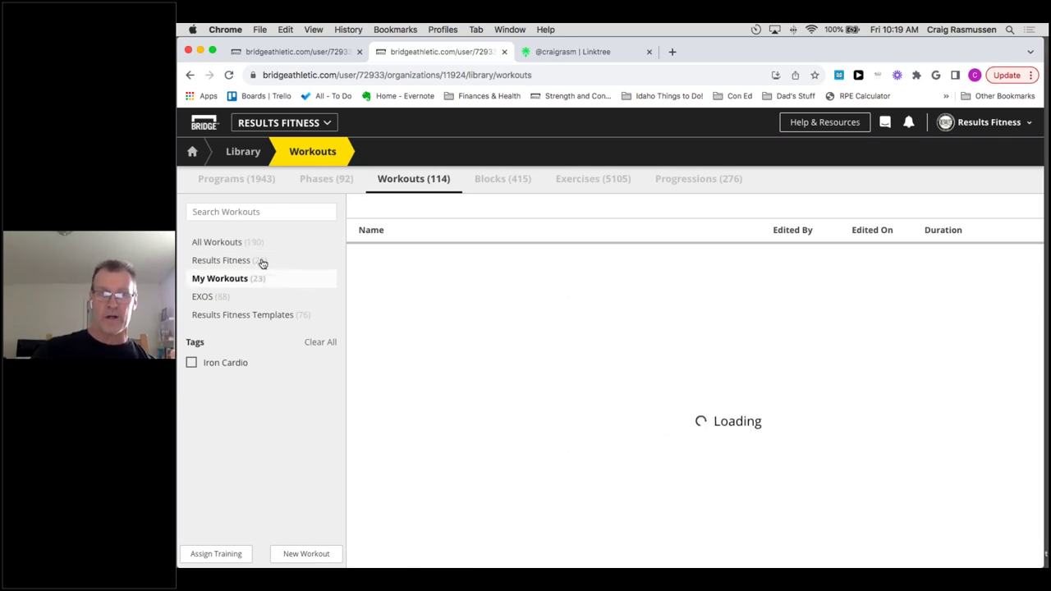
Look through the workouts in the Results Fitness category and the exercises they contain.
left_click(263, 260)
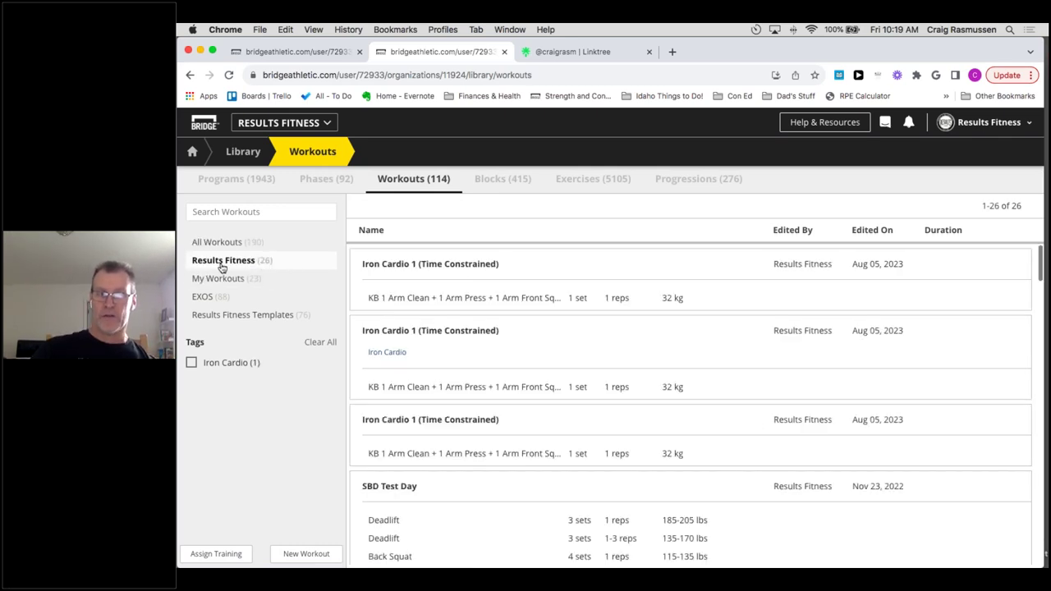
scroll(690, 394, "down", 10)
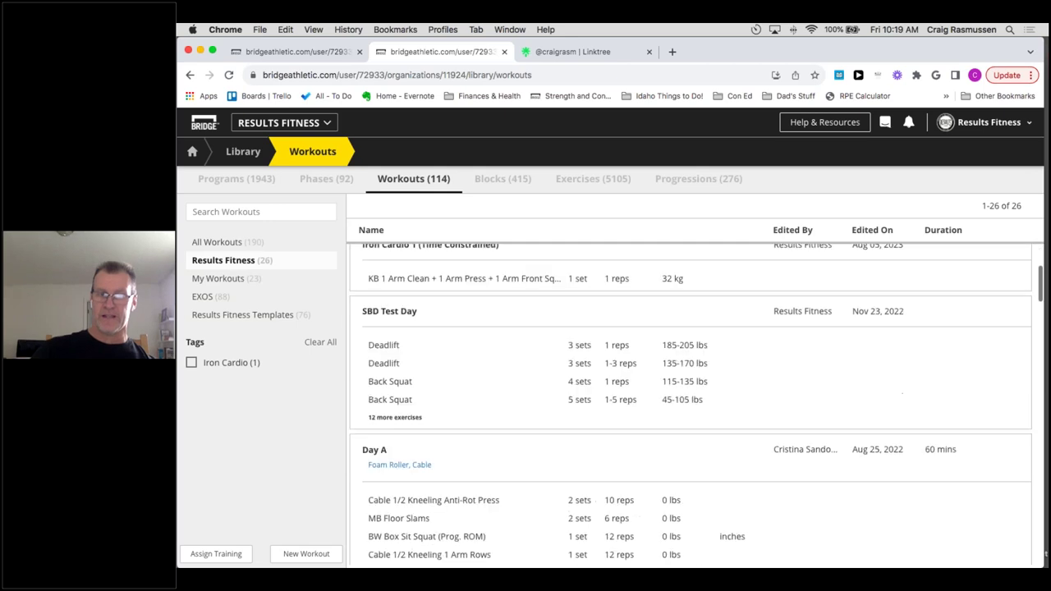
scroll(690, 403, "down", 15)
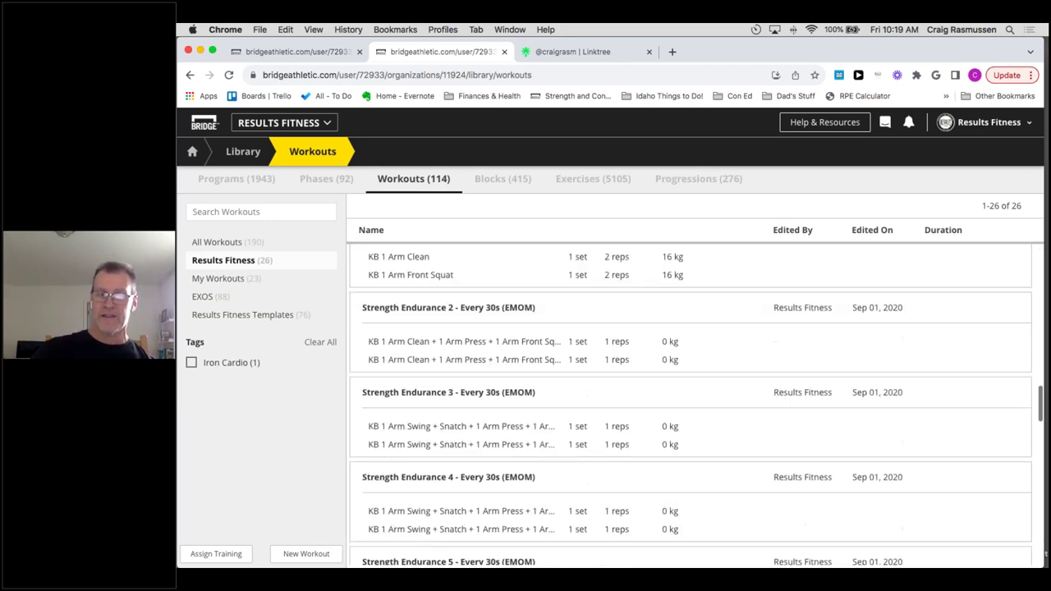
scroll(689, 402, "down", 1)
scroll(690, 403, "down", 10)
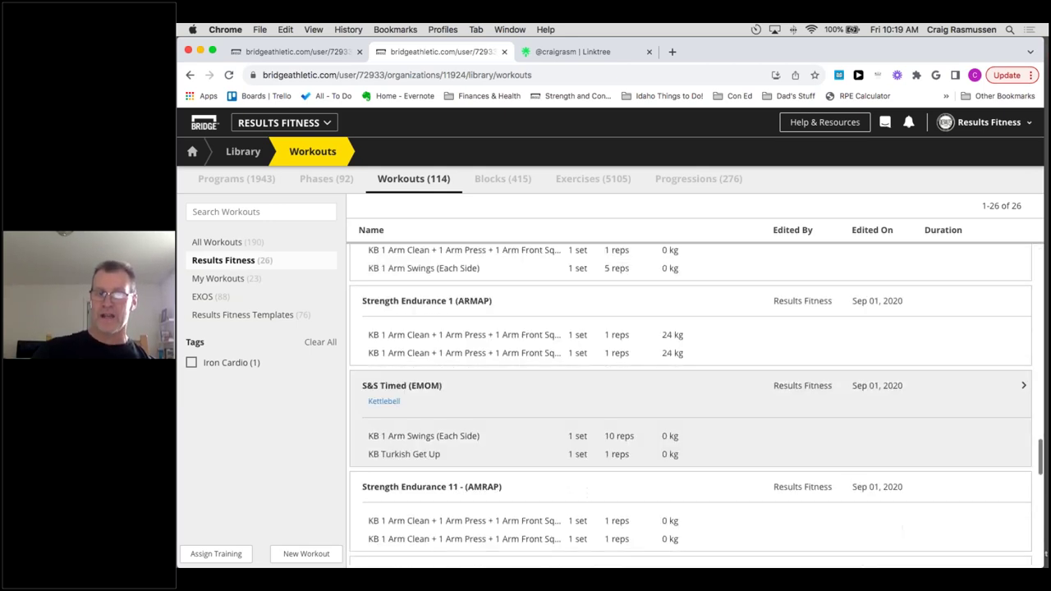
scroll(530, 328, "up", 10)
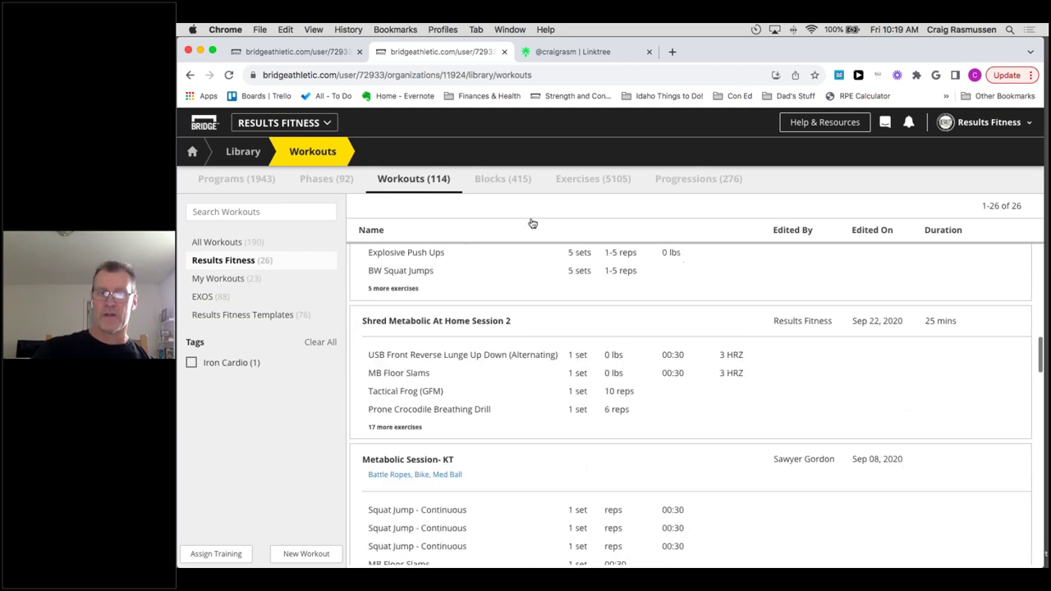
Open the Library's Blocks list and look through the Results Fitness blocks with their exercises, sets and reps.
left_click(503, 178)
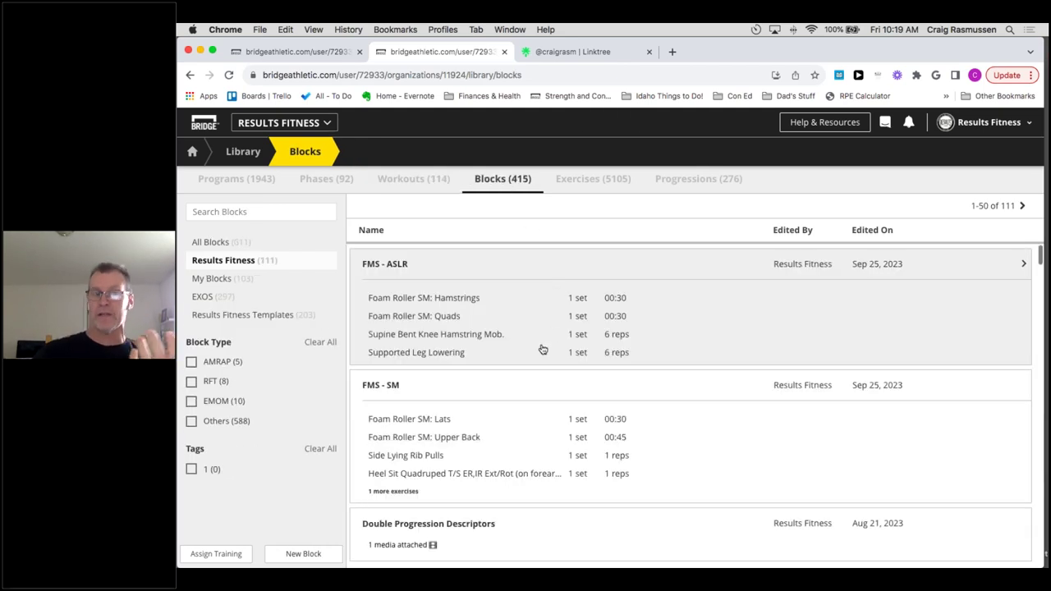
scroll(542, 348, "down", 3)
scroll(484, 313, "up", 3)
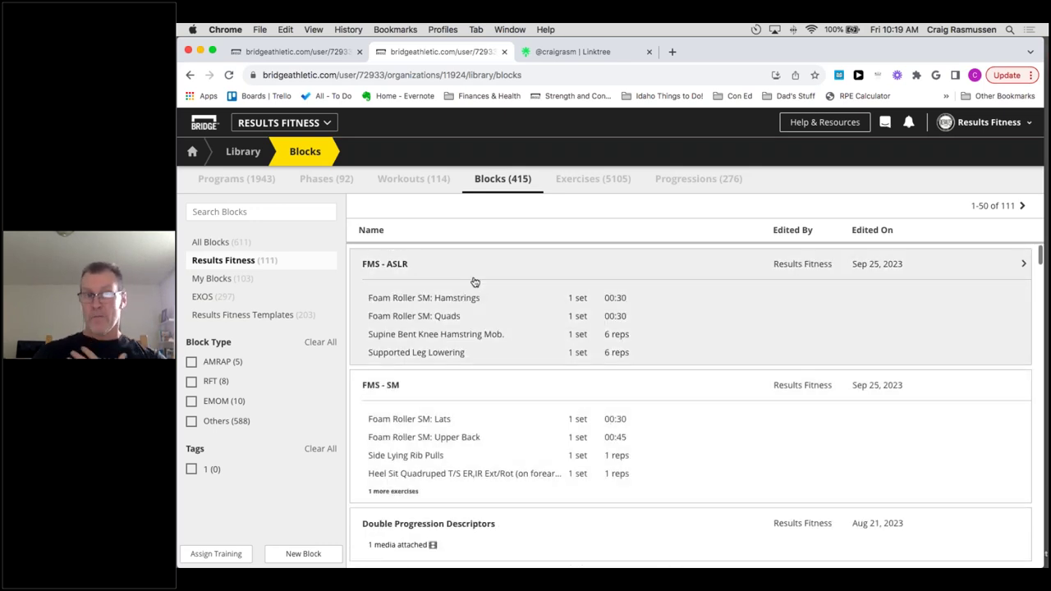
scroll(471, 361, "down", 1)
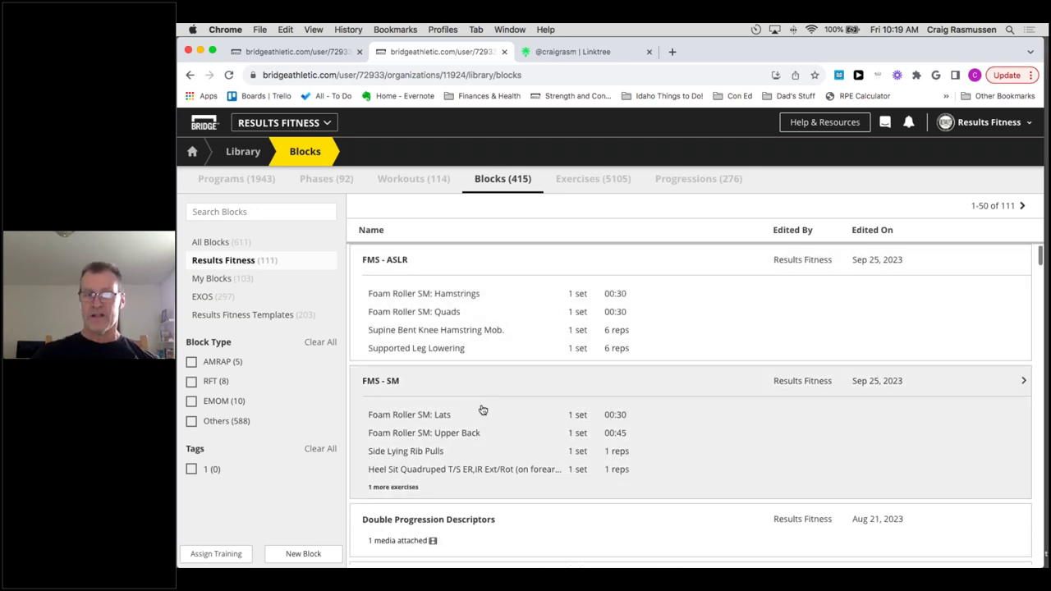
scroll(481, 411, "down", 5)
scroll(481, 411, "up", 2)
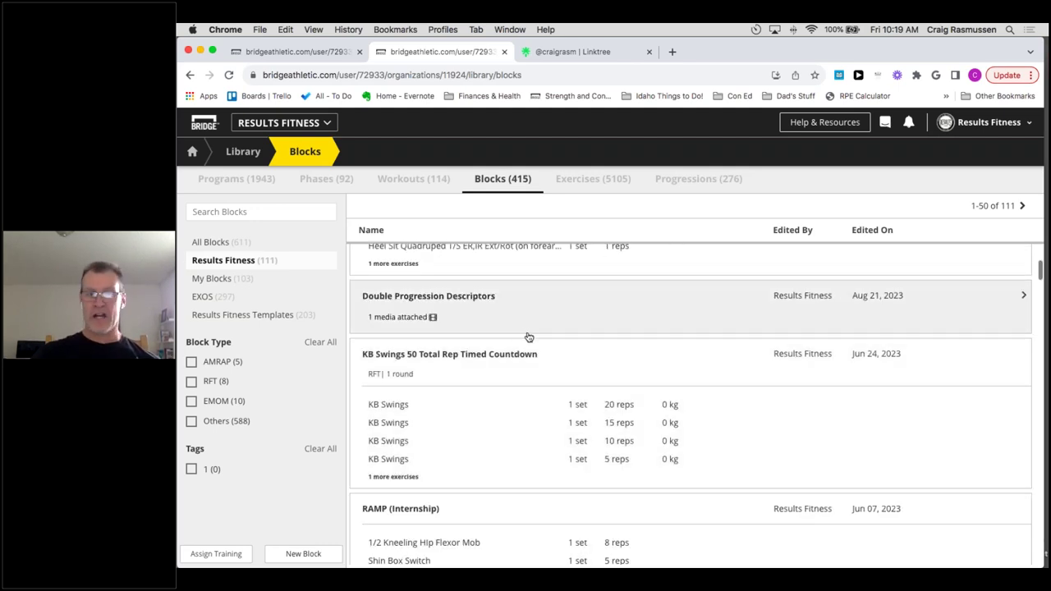
scroll(532, 349, "down", 3)
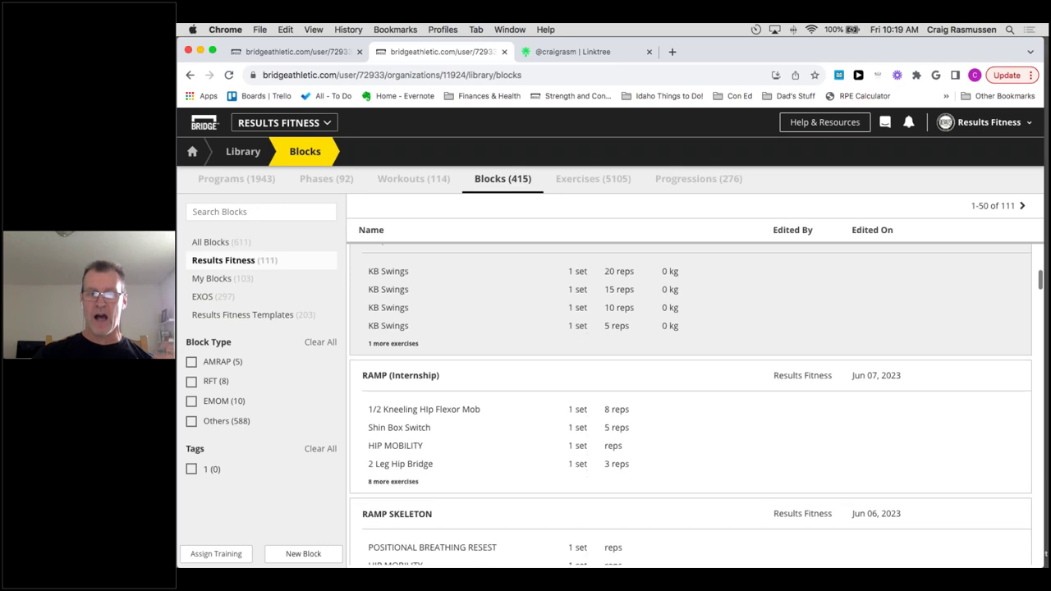
scroll(540, 364, "down", 7)
scroll(539, 364, "down", 3)
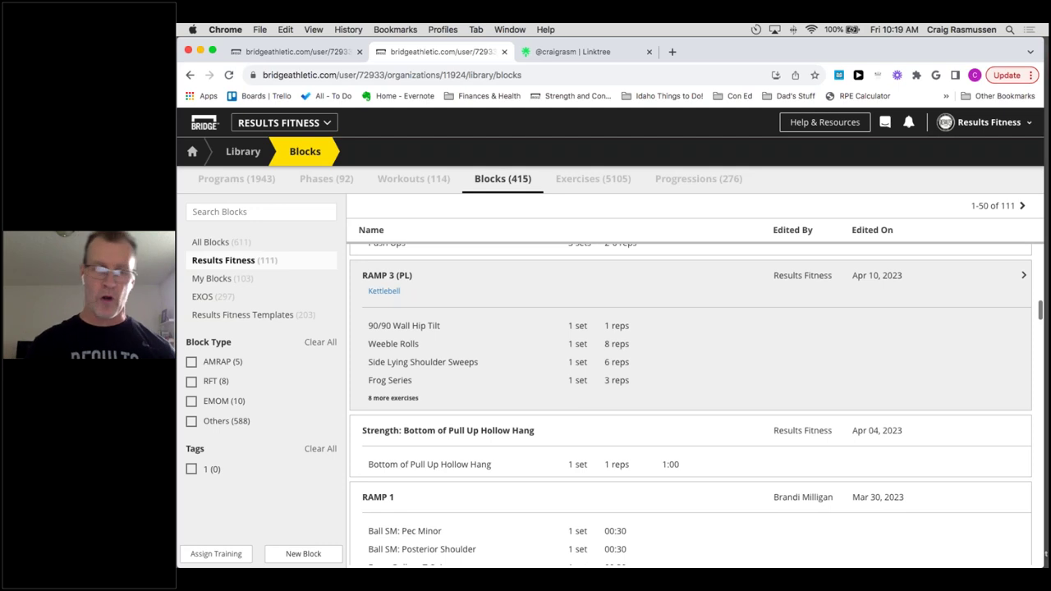
scroll(566, 441, "down", 6)
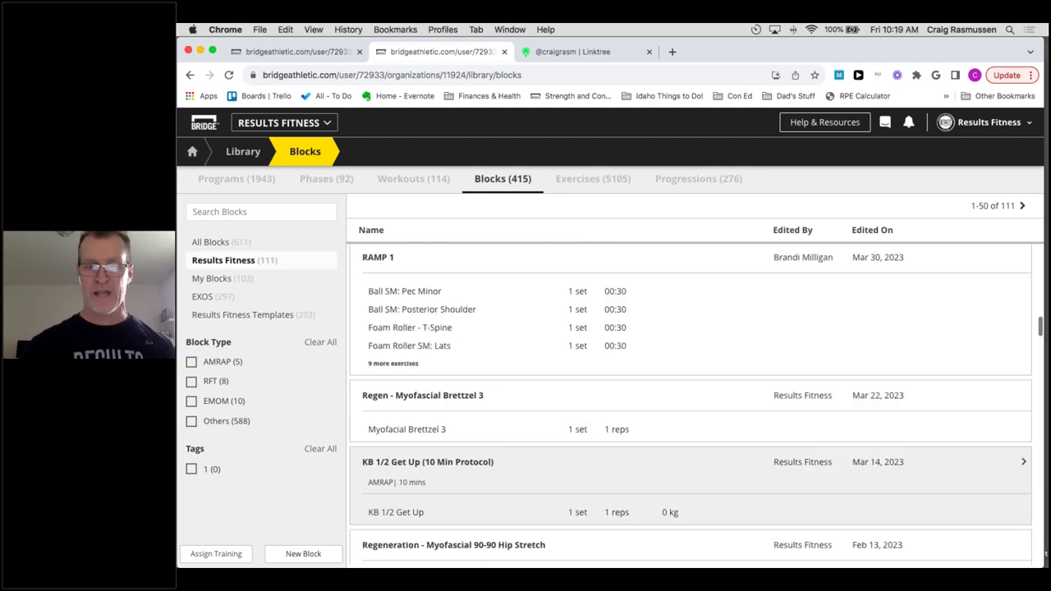
scroll(554, 451, "down", 3)
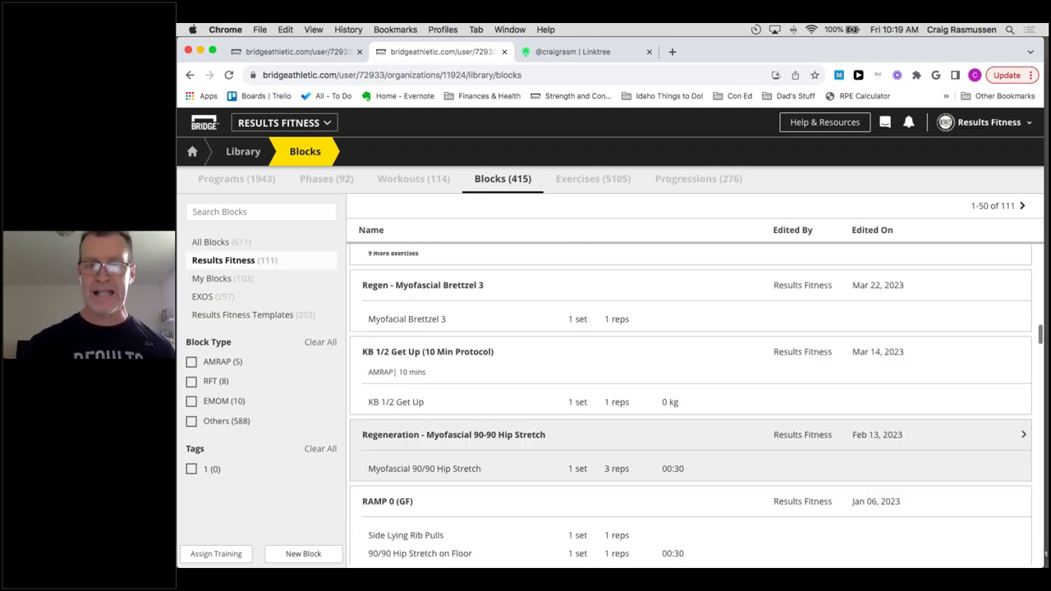
Open the Library's Exercises list and look through the Results Fitness Templates exercises.
left_click(595, 181)
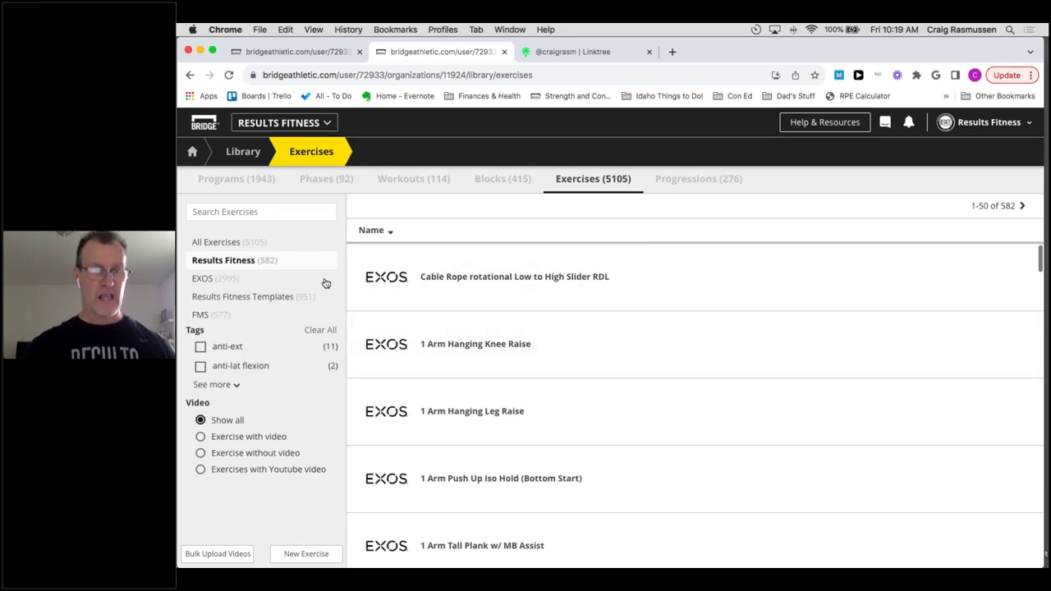
left_click(242, 297)
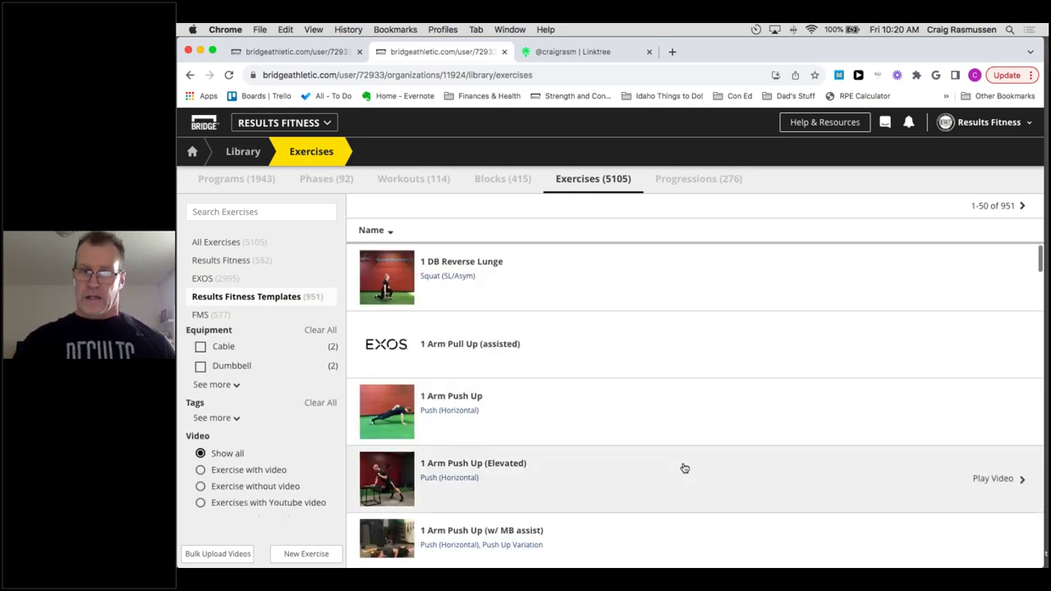
scroll(684, 468, "down", 20)
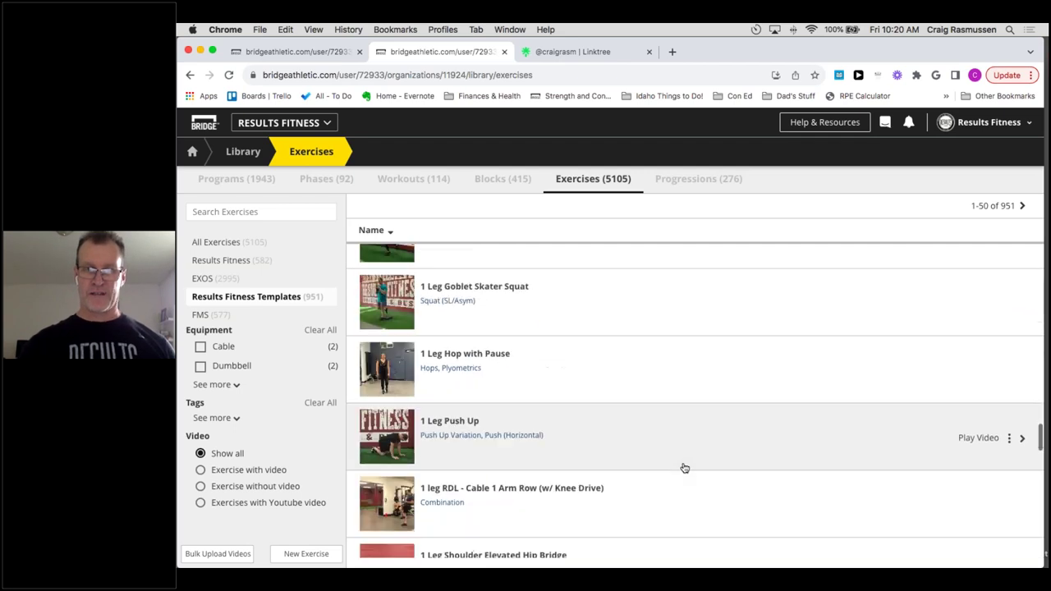
scroll(684, 468, "up", 15)
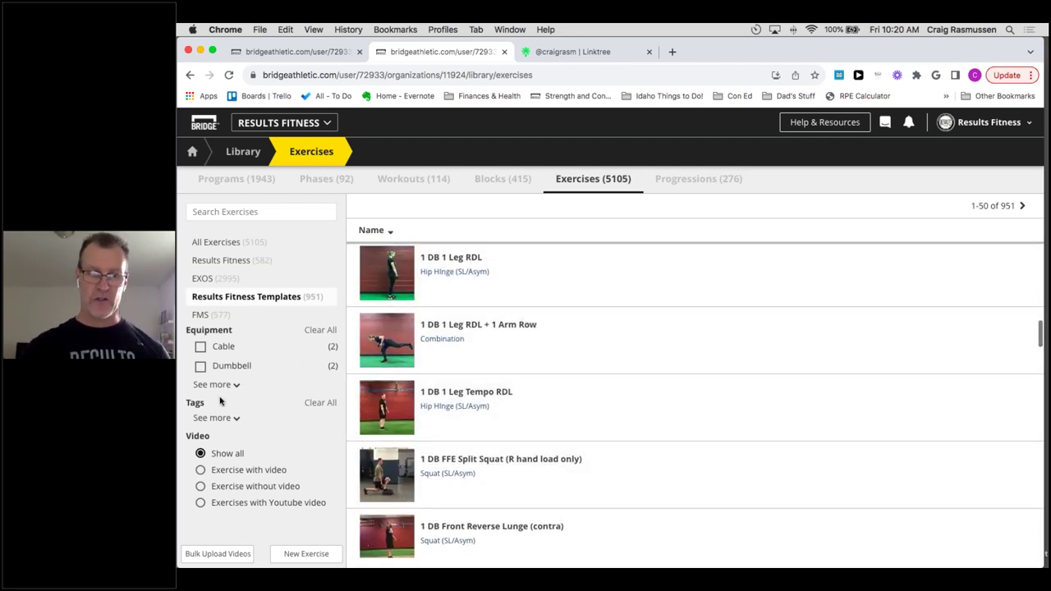
Filter the Results Fitness Templates exercises by the Hip Hinge (Sym) tag from the full tag list.
left_click(233, 418)
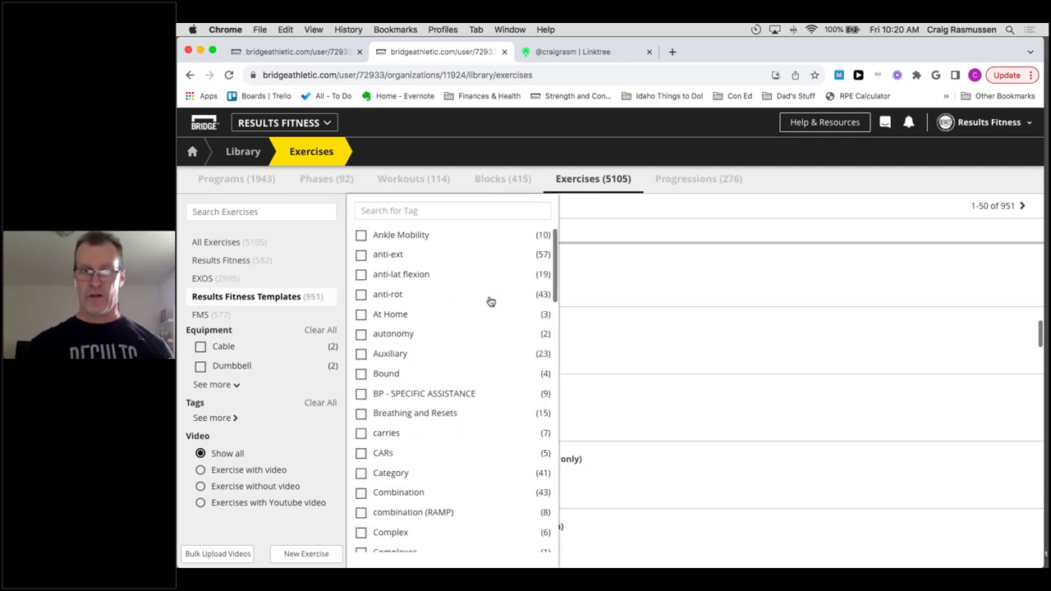
scroll(511, 387, "down", 15)
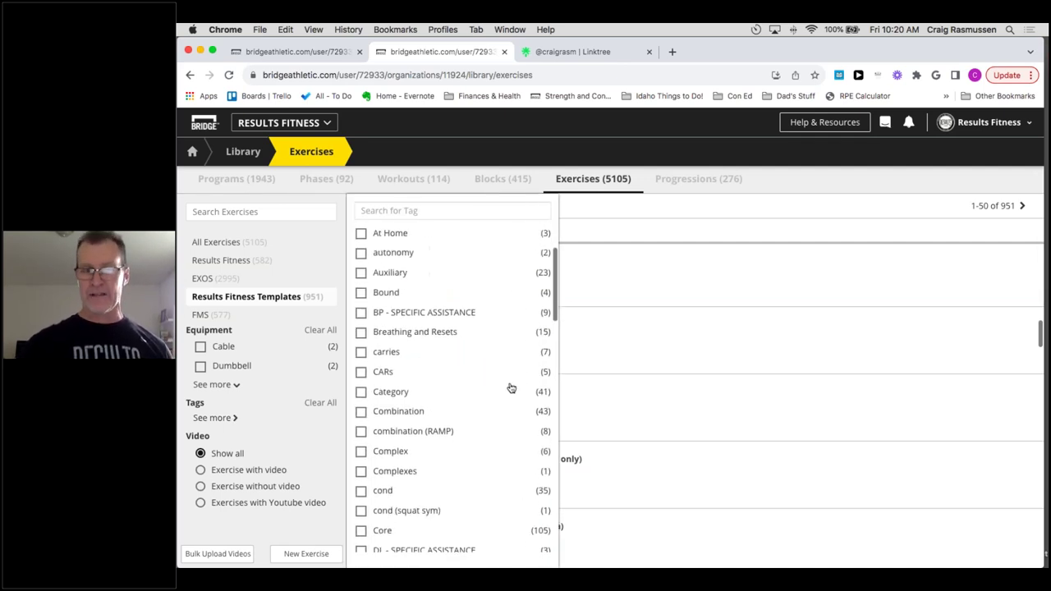
scroll(510, 387, "up", 5)
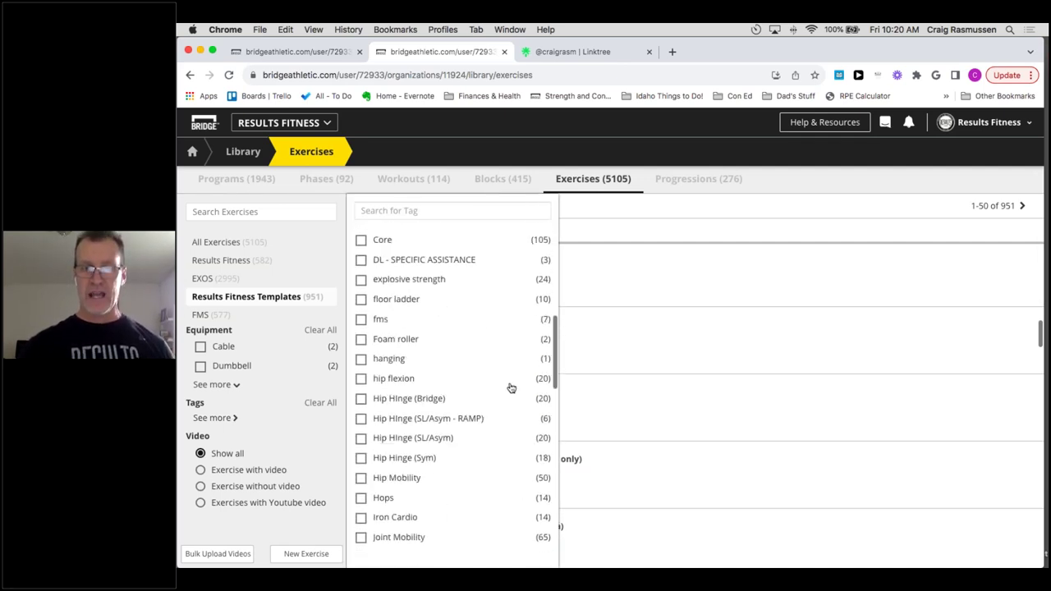
scroll(435, 427, "down", 3)
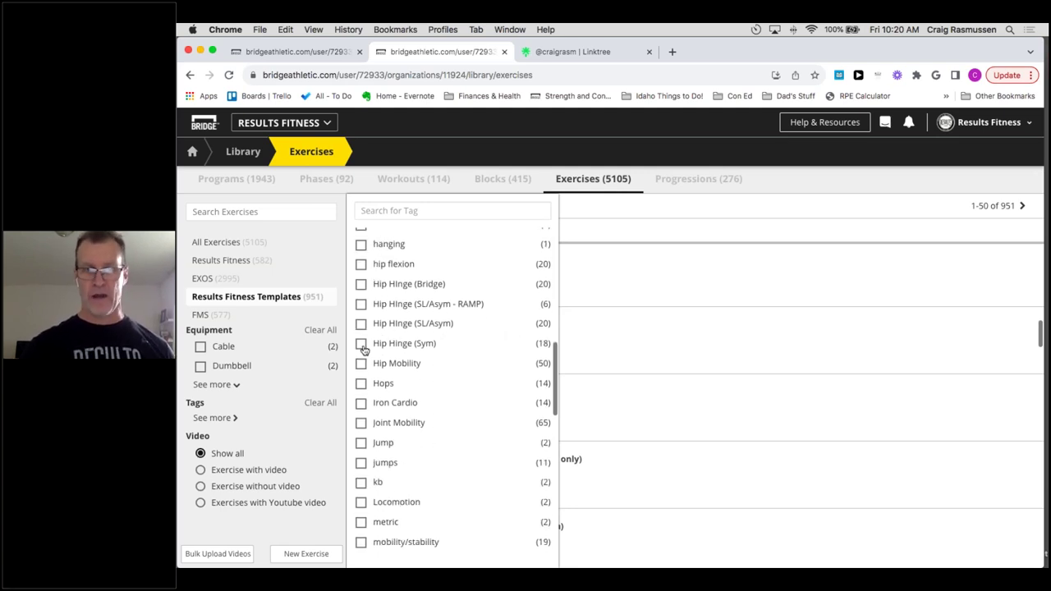
left_click(363, 345)
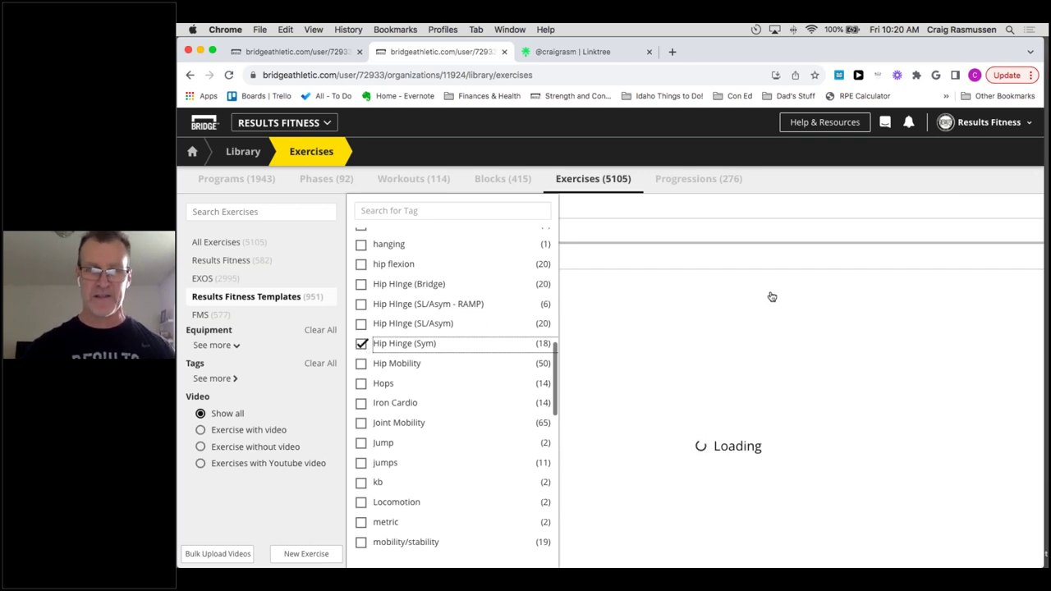
left_click(816, 205)
Look through the exercises tagged Hip Hinge (Sym) to the end of the list.
scroll(681, 423, "down", 1)
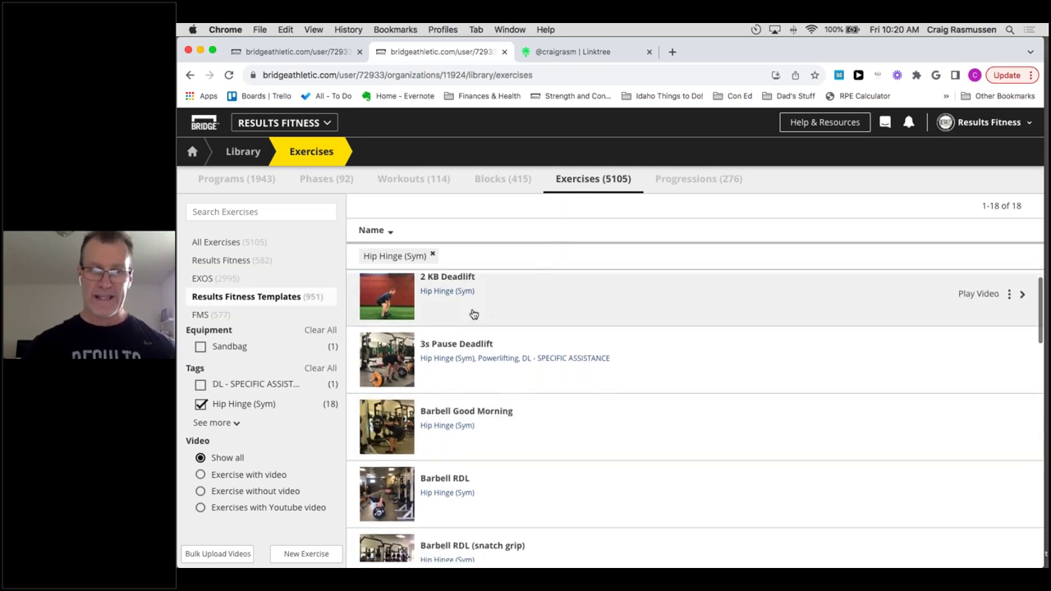
scroll(498, 394, "down", 2)
scroll(498, 394, "down", 10)
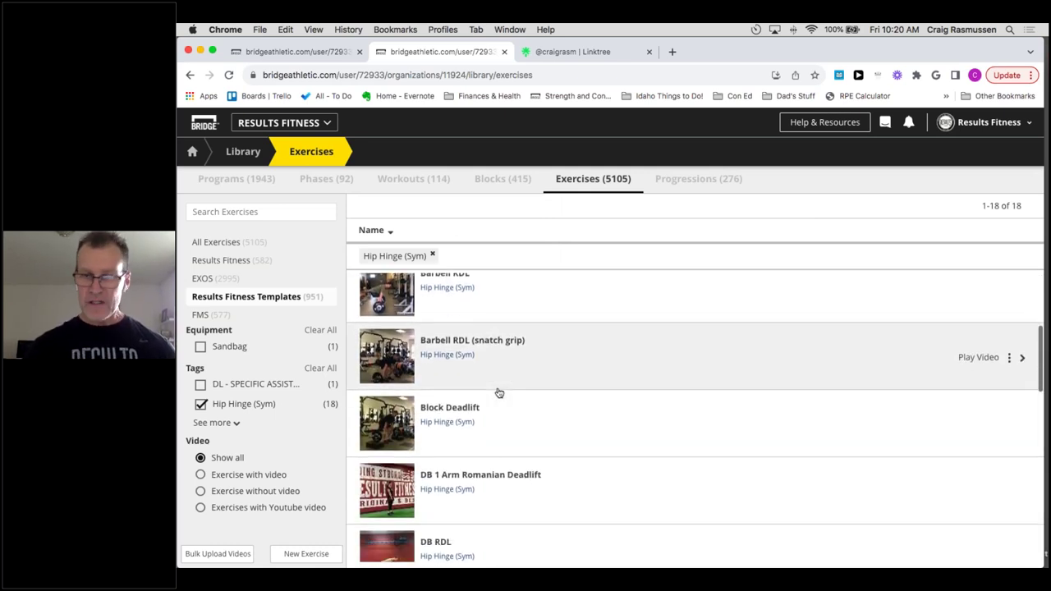
scroll(499, 393, "down", 10)
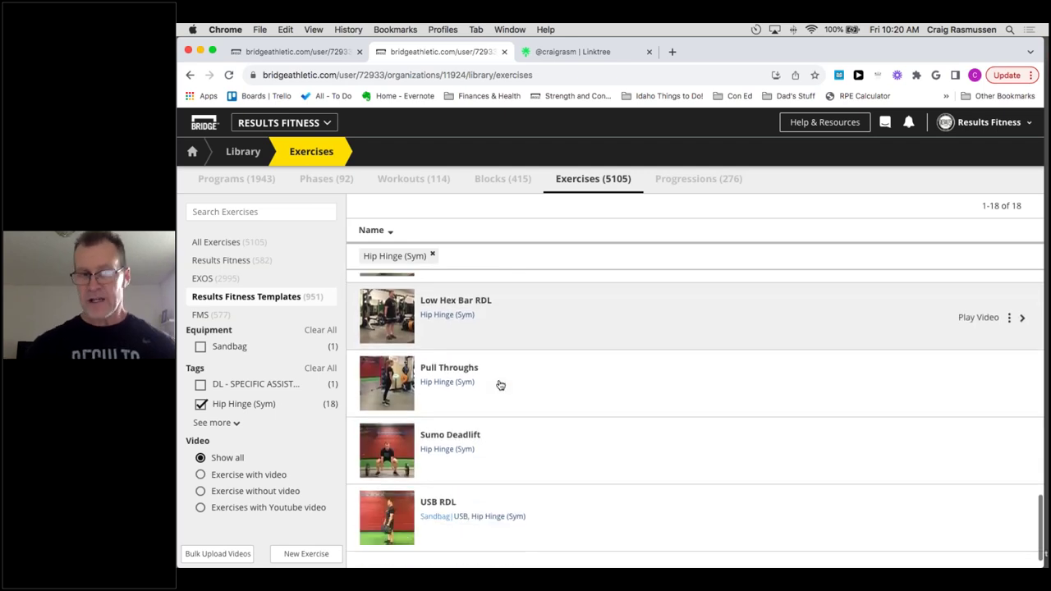
scroll(500, 385, "up", 2)
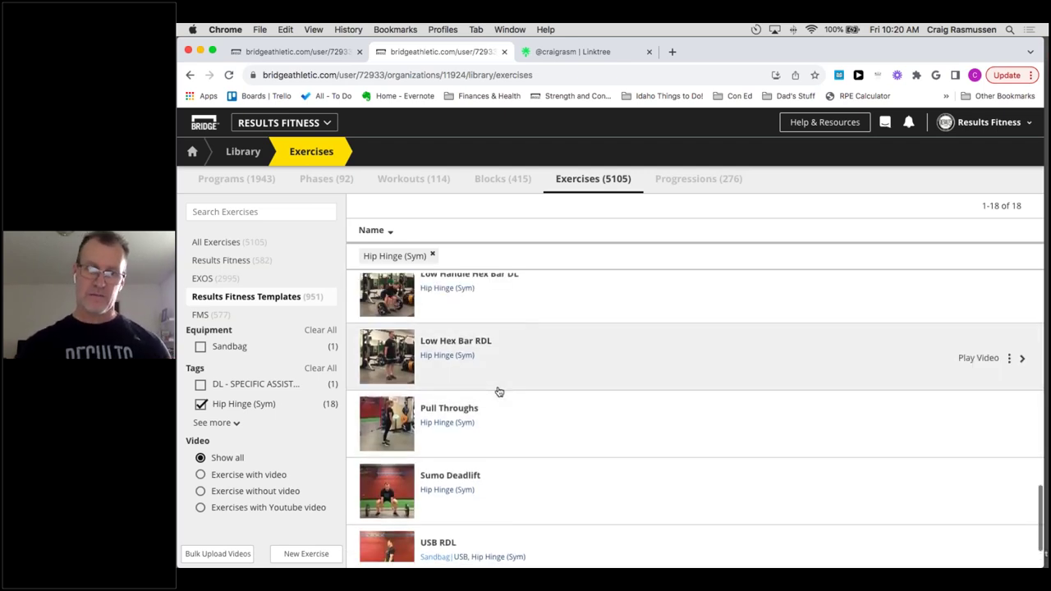
Review the exercises tagged Hip Hinge (Sym), clear that tag filter and close the full tag list.
scroll(498, 392, "up", 15)
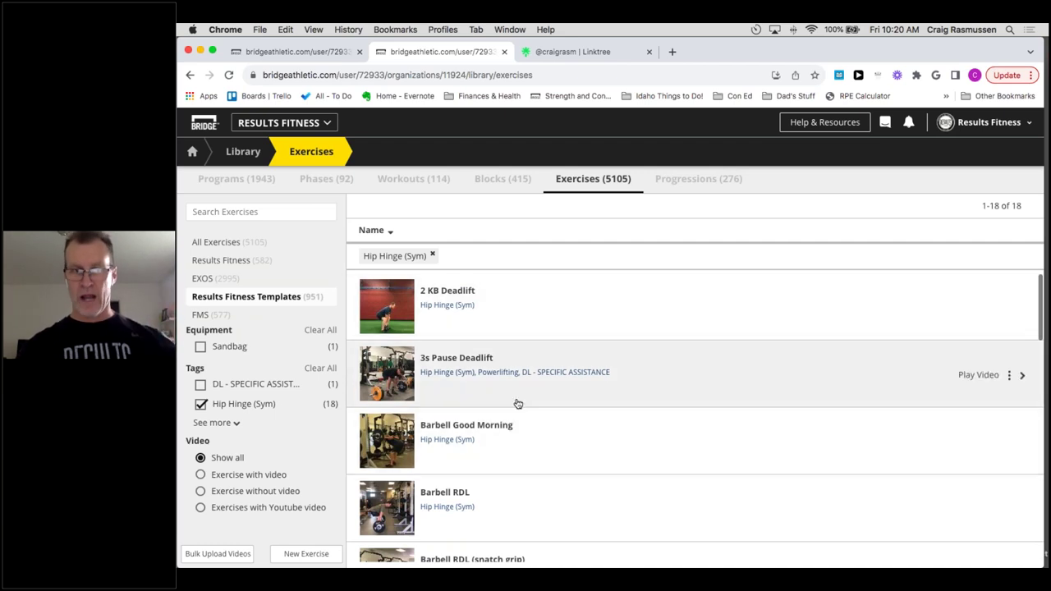
scroll(573, 452, "down", 15)
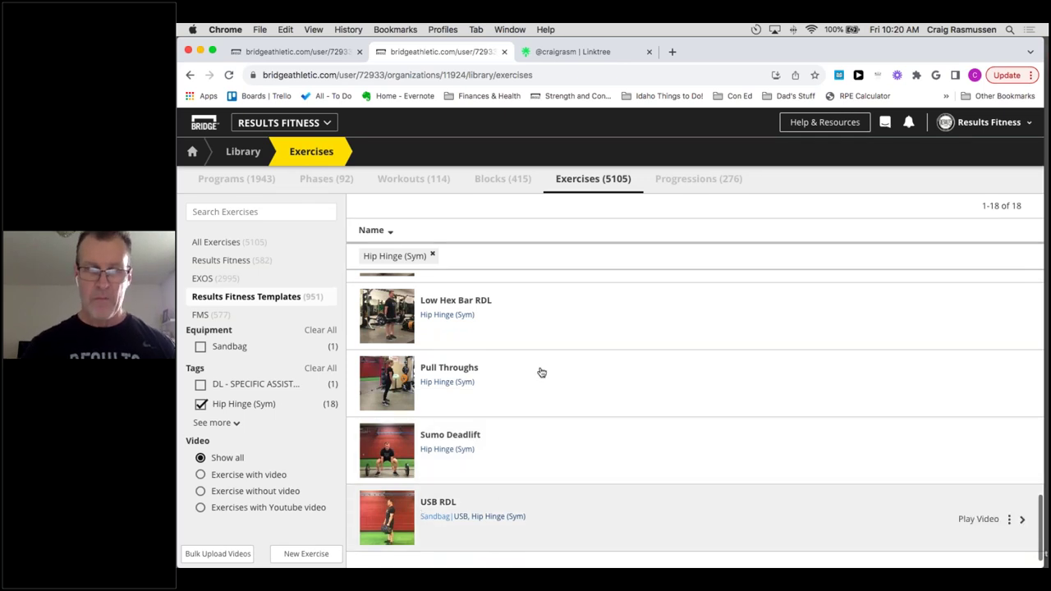
scroll(556, 364, "up", 3)
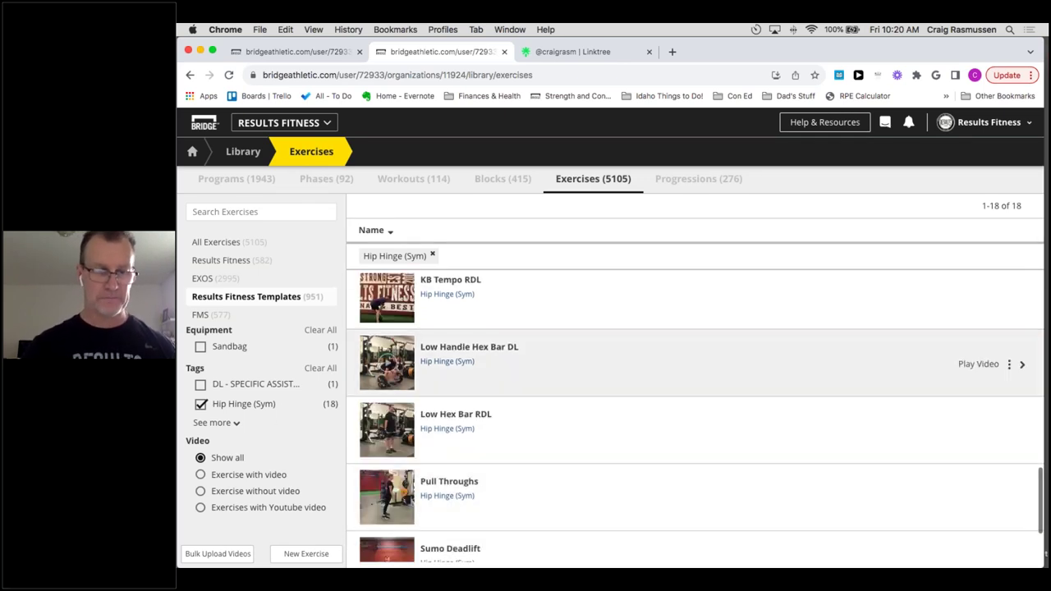
left_click(236, 425)
left_click(362, 256)
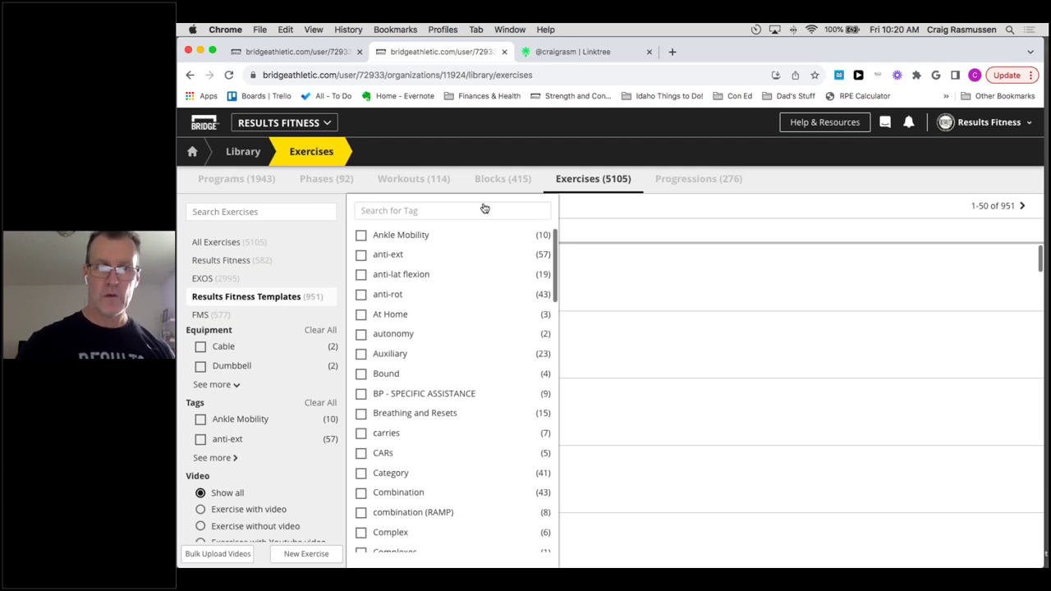
left_click(482, 152)
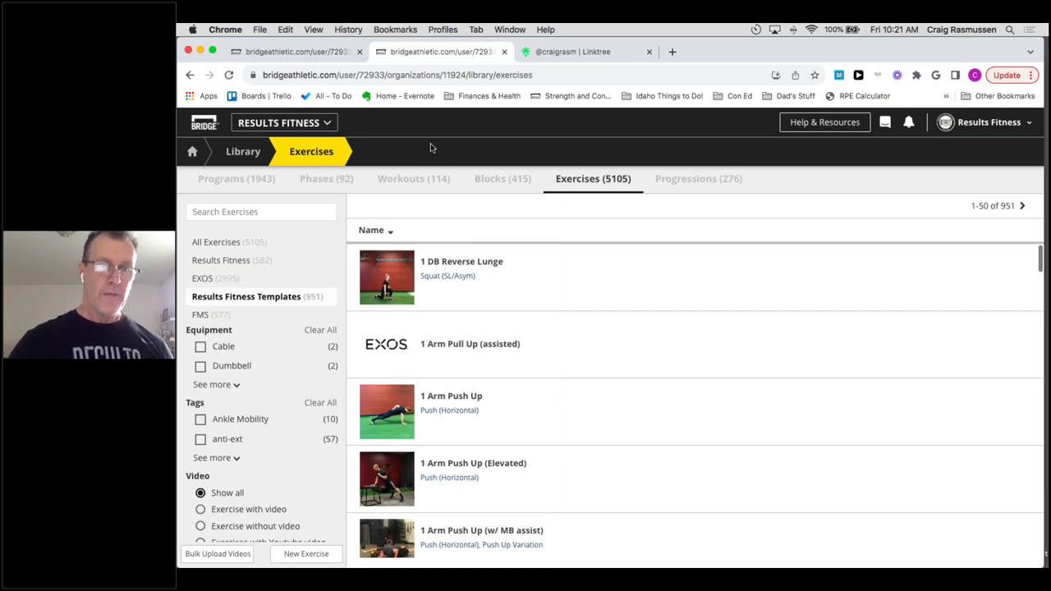
Show the Library's programs in folder view and collapse the RESULTS FITNESS folder to list the team folders.
left_click(242, 145)
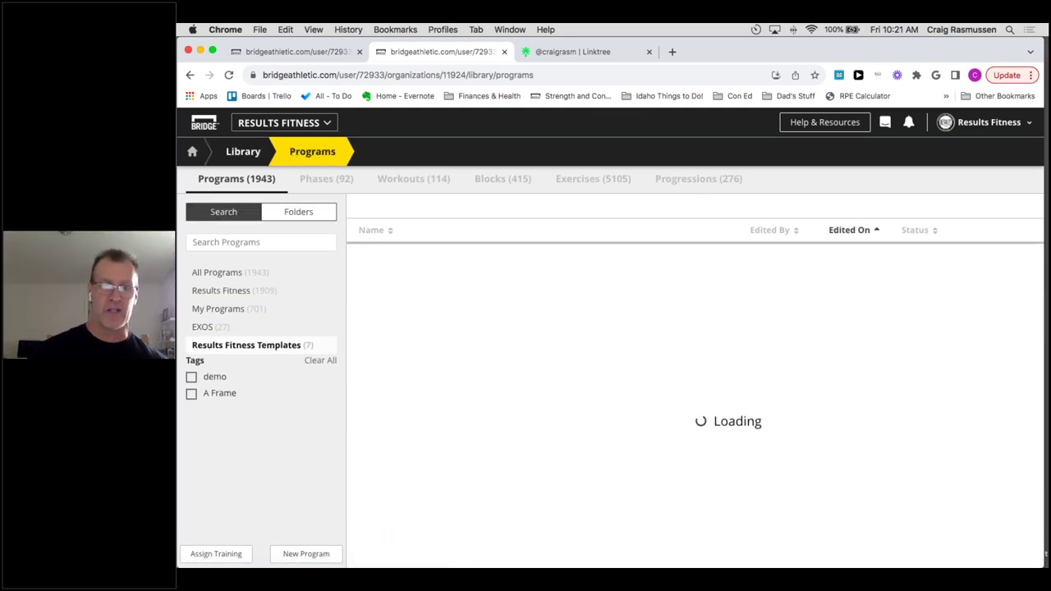
left_click(325, 218)
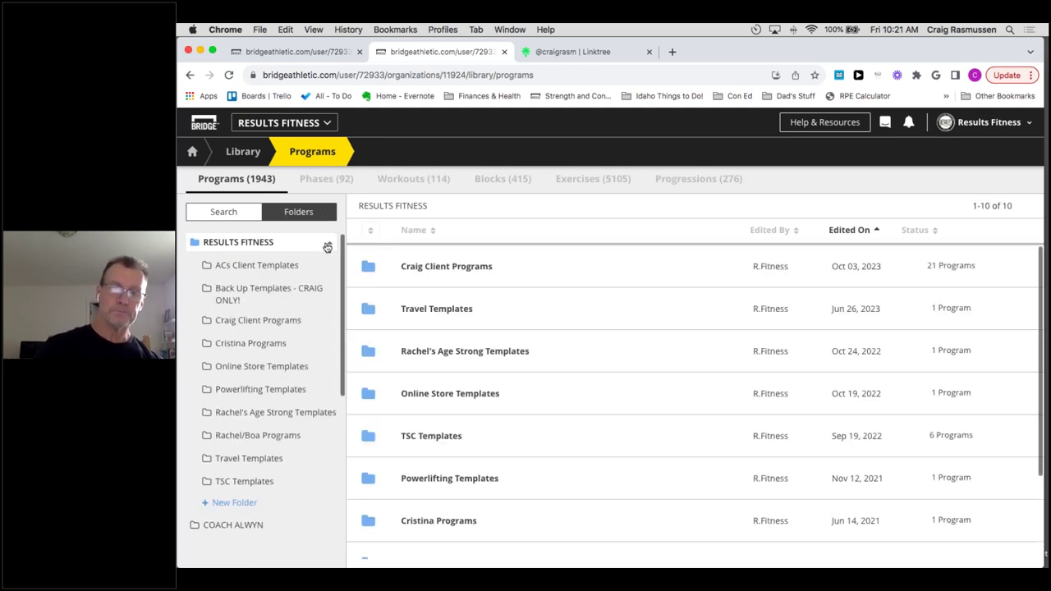
left_click(329, 246)
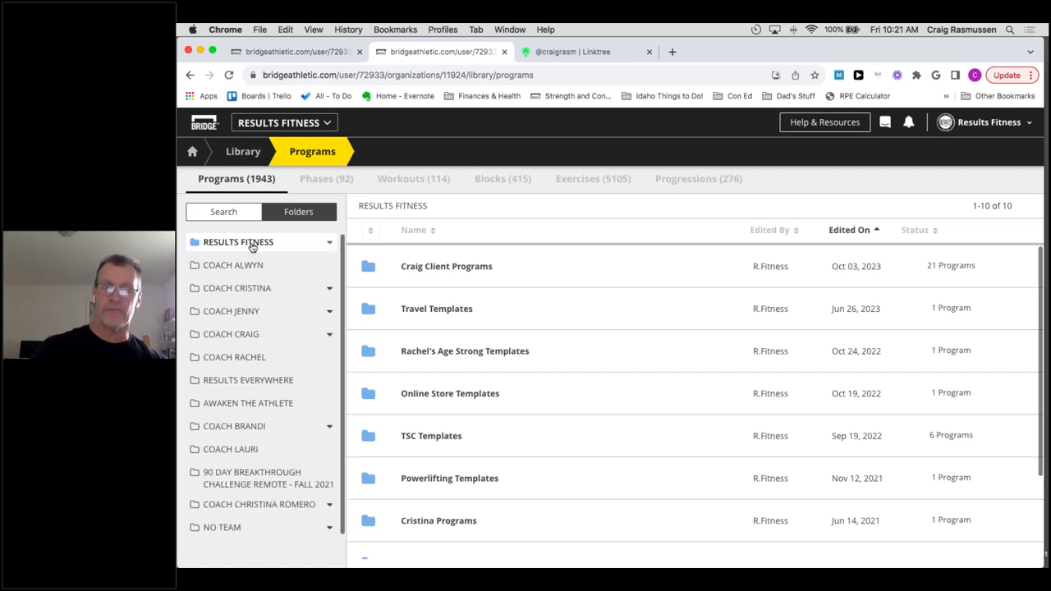
Expand the RESULTS FITNESS folder, look through its template and program subfolders, and collapse it again.
left_click(330, 243)
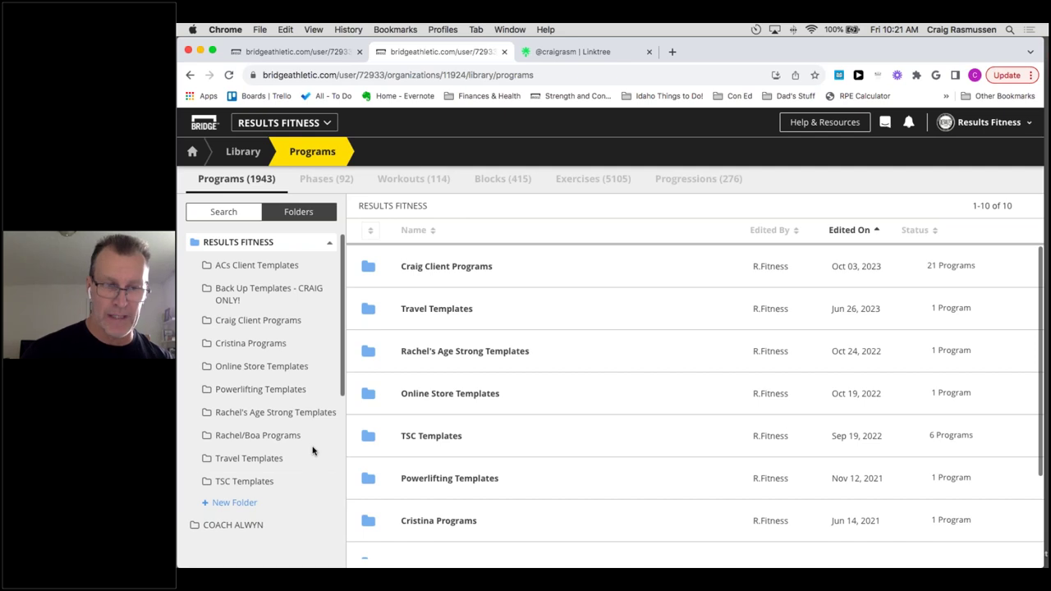
scroll(280, 489, "down", 3)
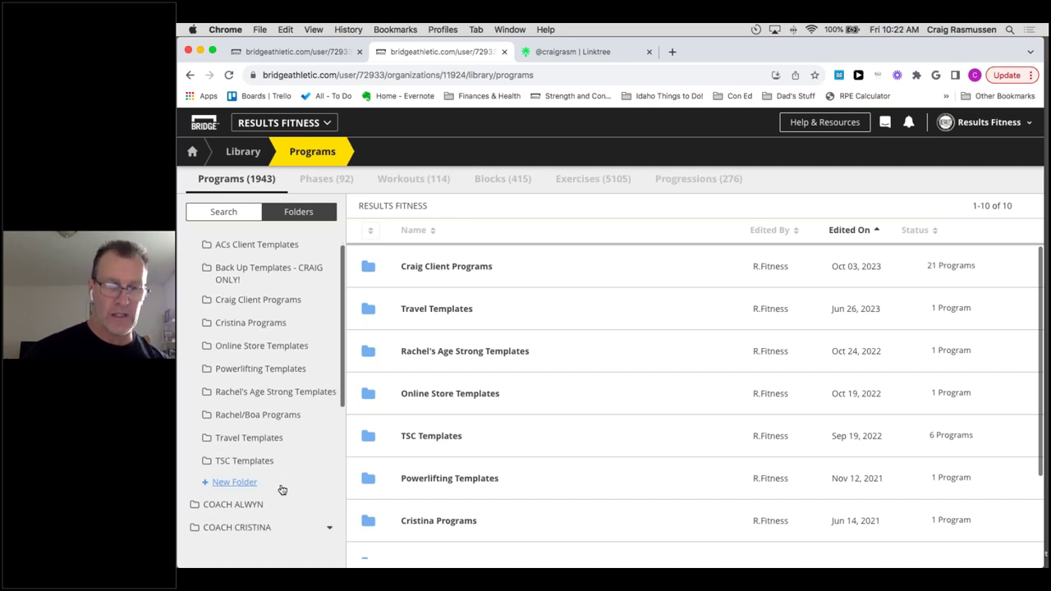
scroll(279, 476, "down", 3)
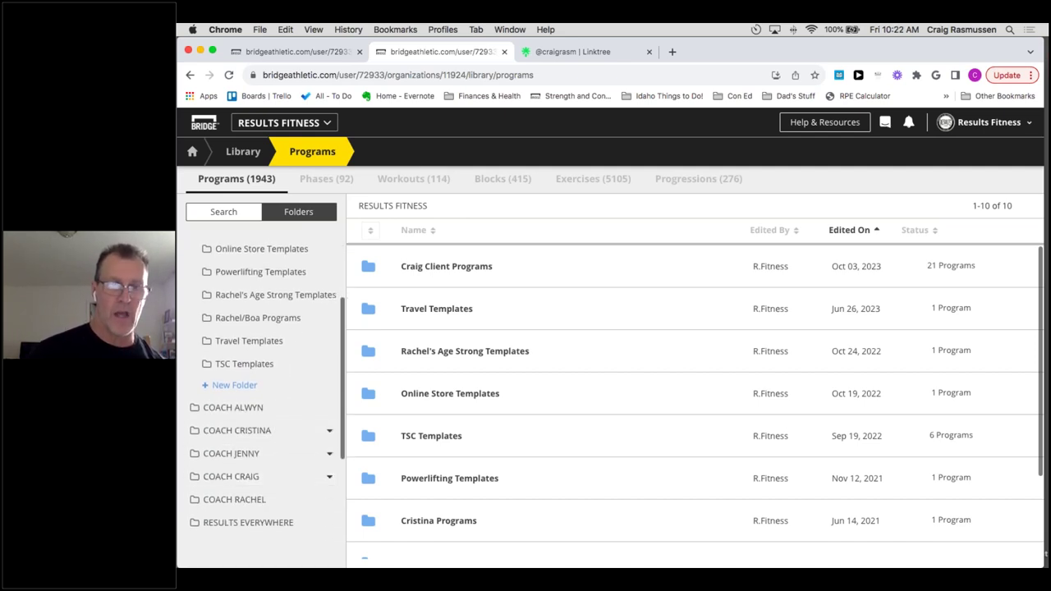
scroll(284, 329, "up", 6)
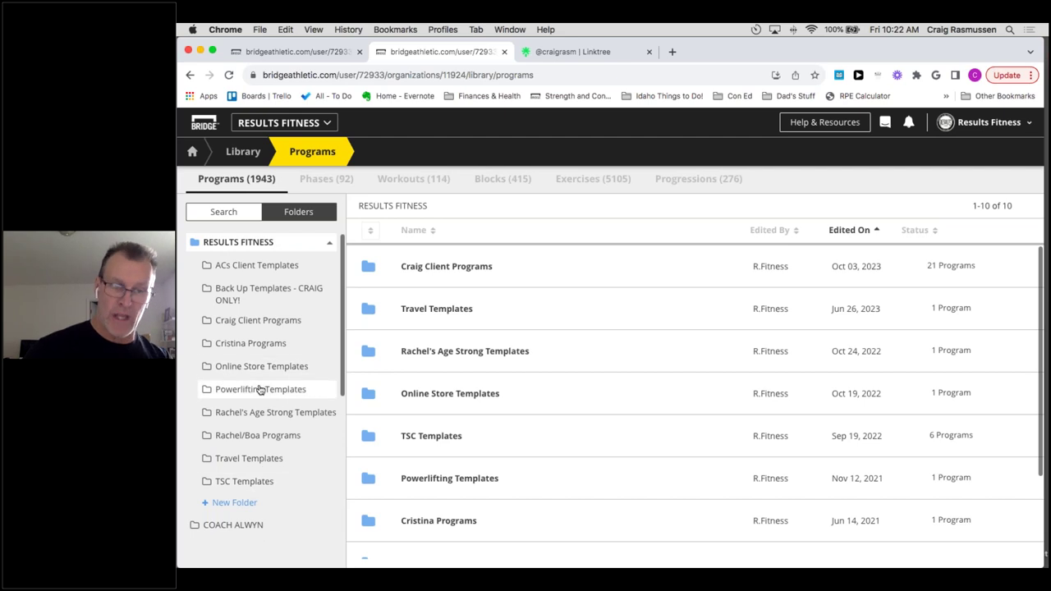
left_click(330, 243)
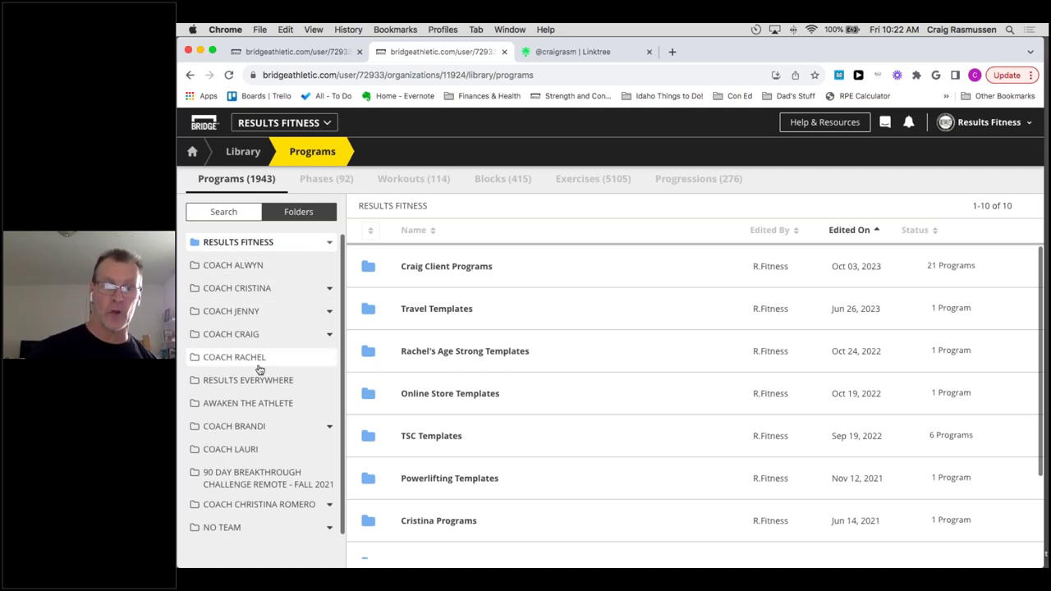
Open the fourth coach folder in the folder tree, expand it and look through its client subfolders.
left_click(255, 337)
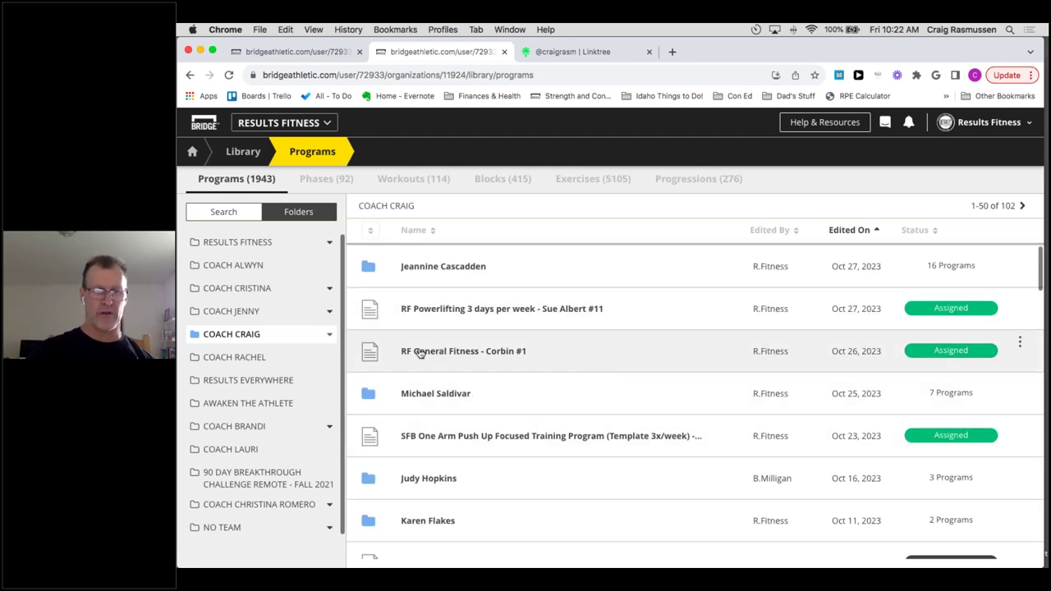
left_click(330, 334)
scroll(307, 379, "down", 15)
scroll(307, 380, "down", 15)
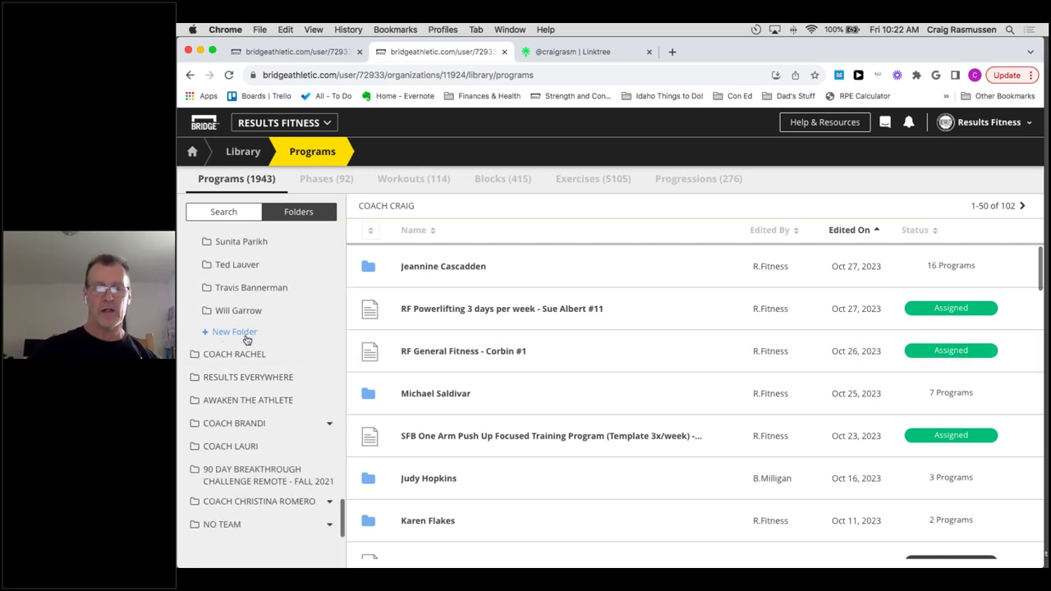
scroll(246, 338, "up", 5)
scroll(262, 345, "down", 4)
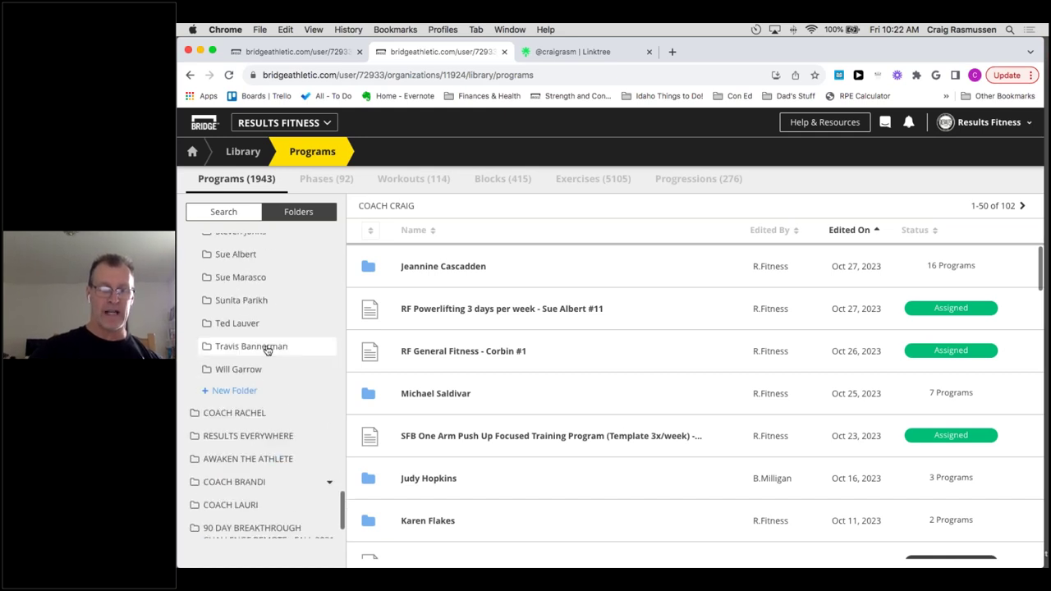
Create a new folder named Bridge Tester inside the open coach folder.
left_click(237, 391)
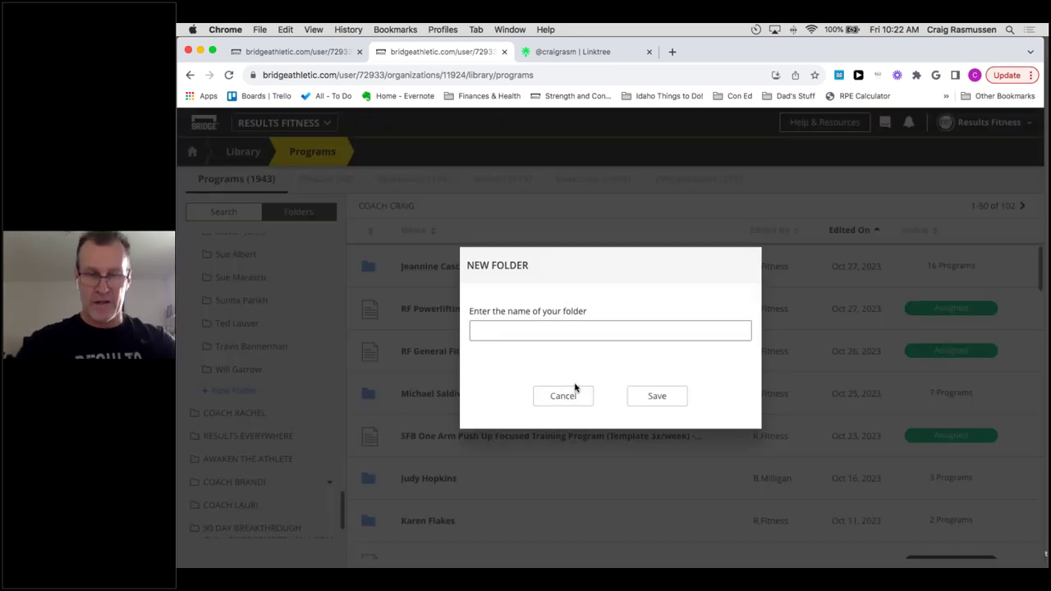
type("Bridge Tester")
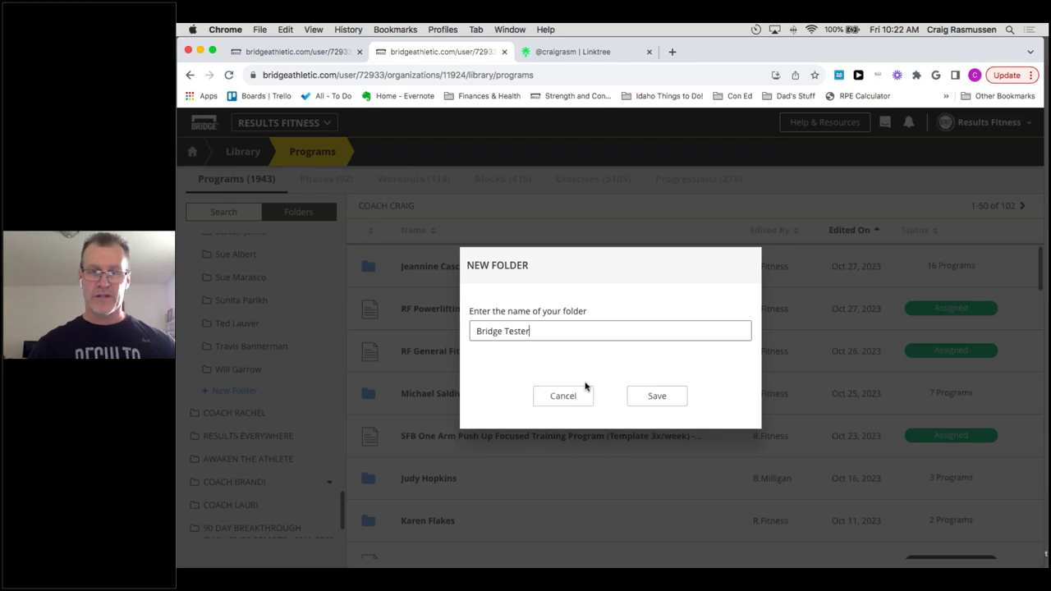
left_click(652, 398)
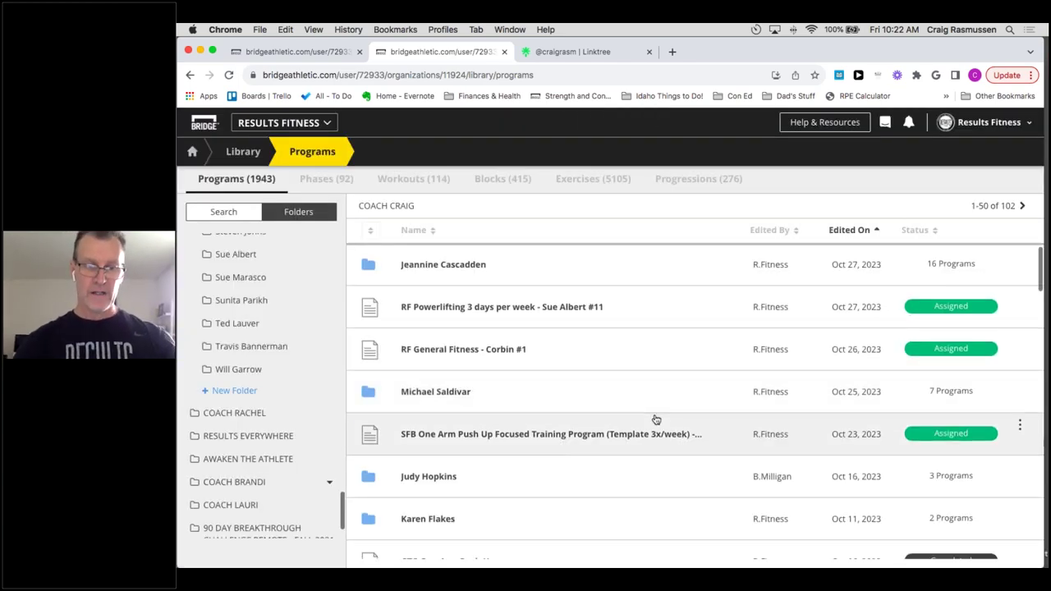
Look through the coach folder's contents for the Bridge Tester folder and a Bridge Tester program to file.
scroll(655, 419, "down", 3)
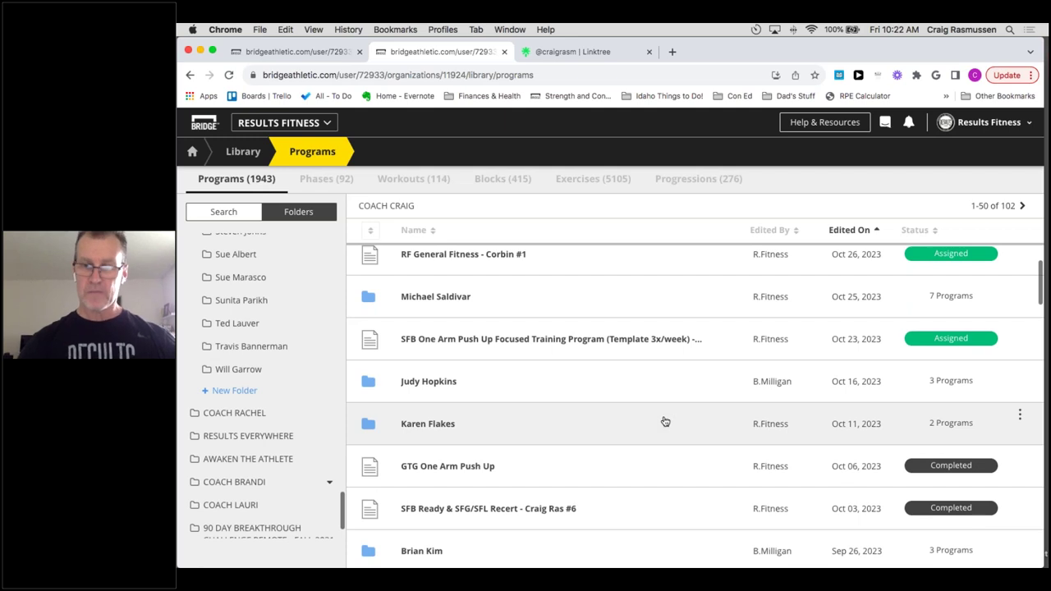
scroll(665, 421, "down", 20)
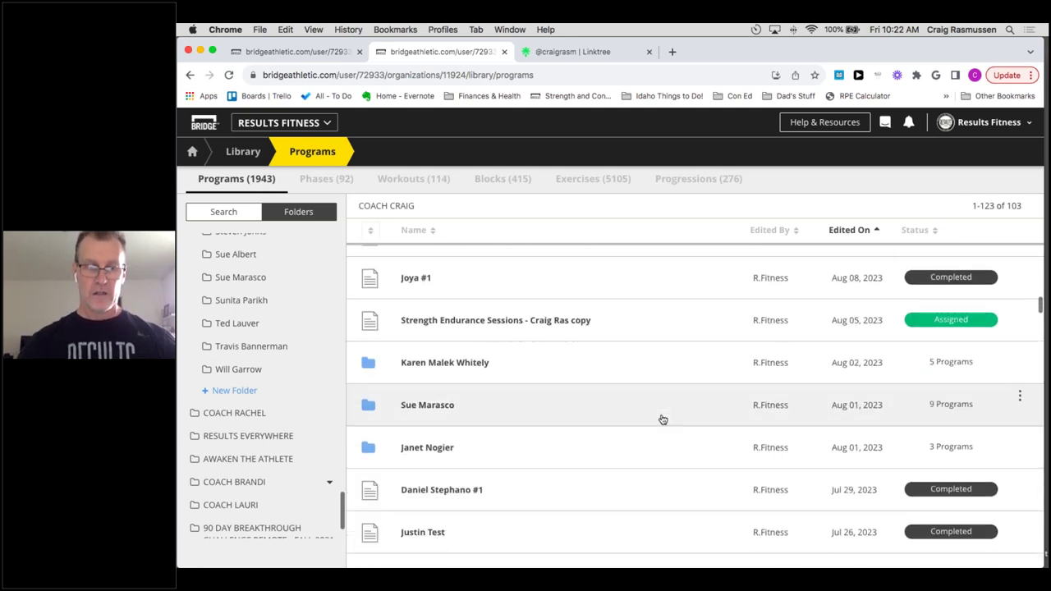
scroll(659, 422, "up", 20)
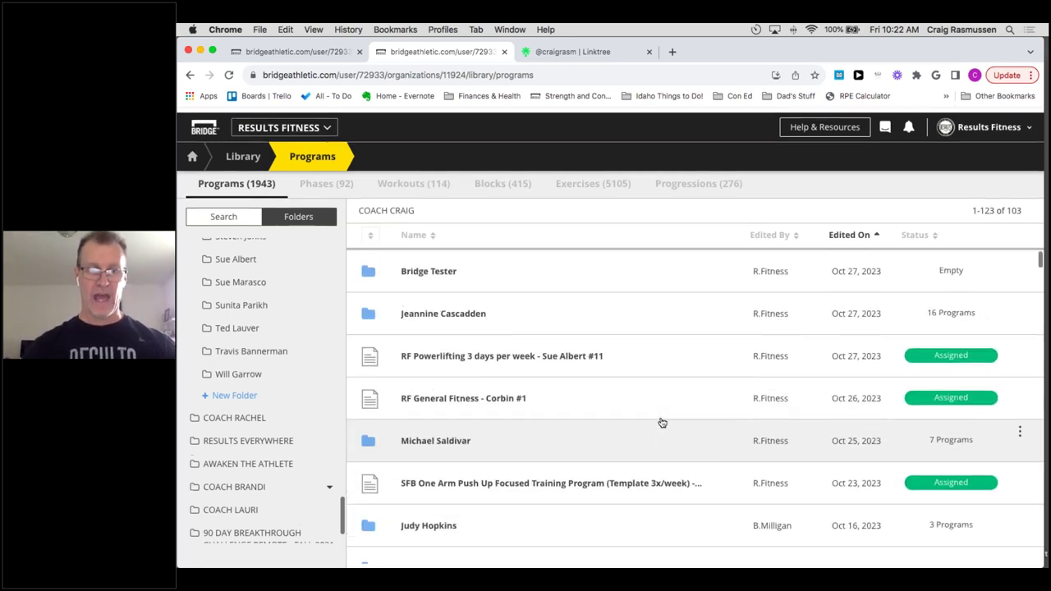
scroll(613, 325, "down", 2)
scroll(613, 326, "down", 15)
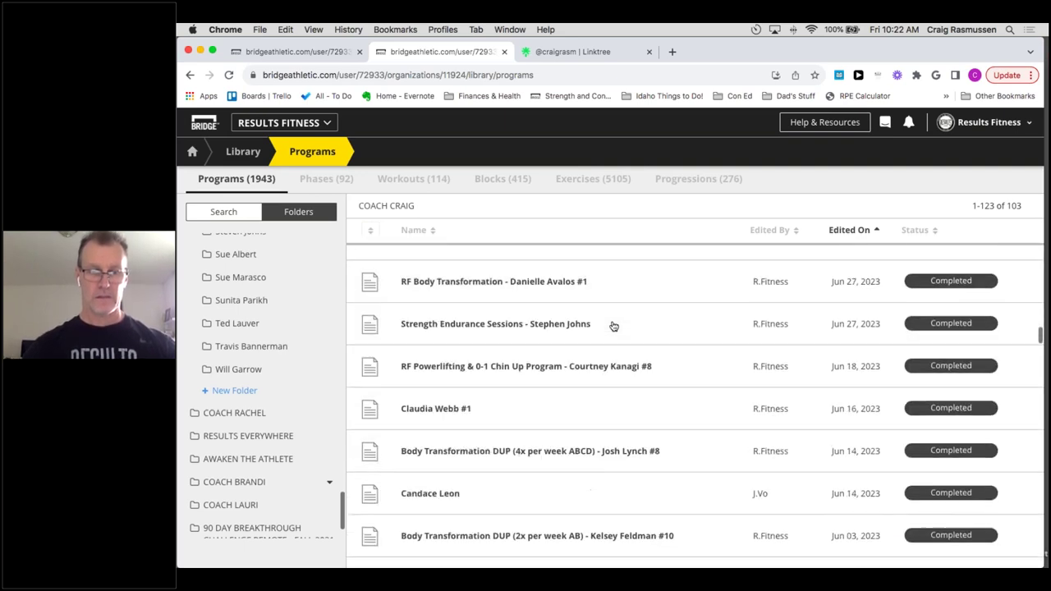
scroll(612, 326, "up", 4)
scroll(613, 325, "down", 11)
scroll(613, 326, "up", 2)
scroll(612, 326, "up", 2)
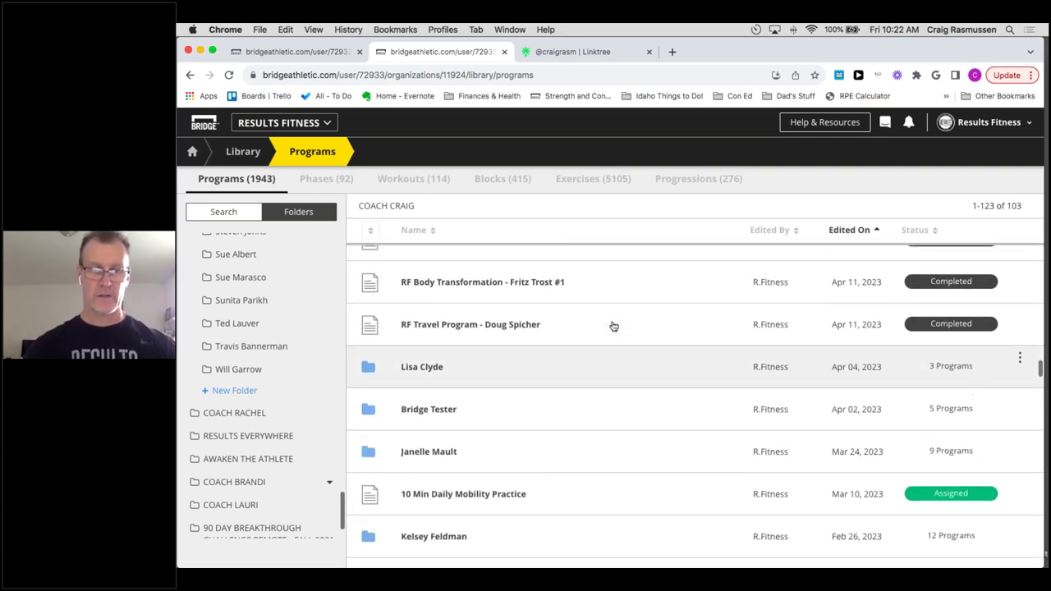
scroll(612, 326, "up", 6)
scroll(621, 386, "down", 1)
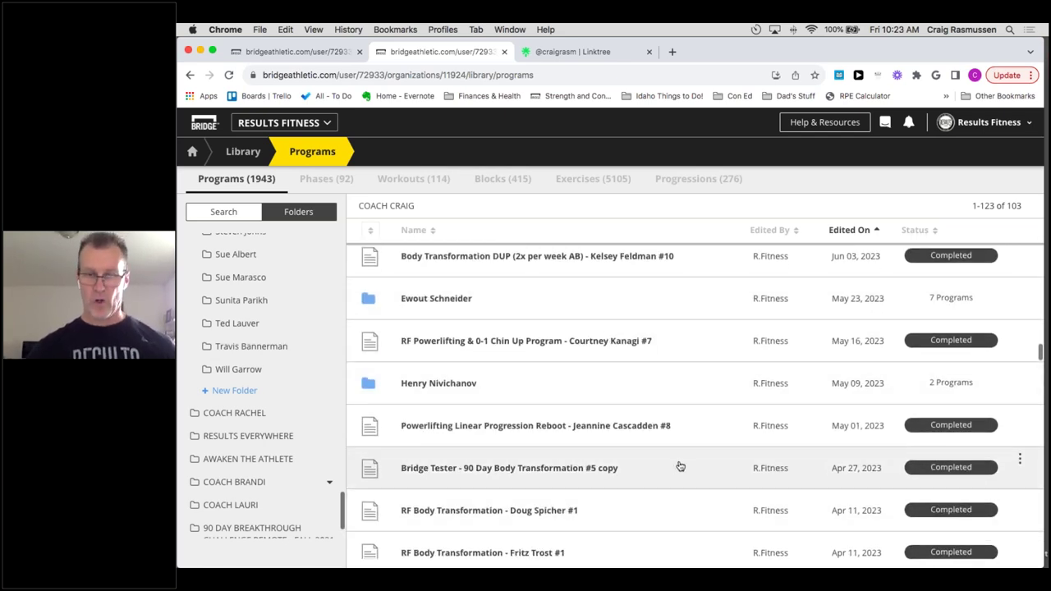
Move the program "Bridge Tester - 90 Day Body Transformation #5 copy" into the first Bridge Tester folder.
left_click(1020, 459)
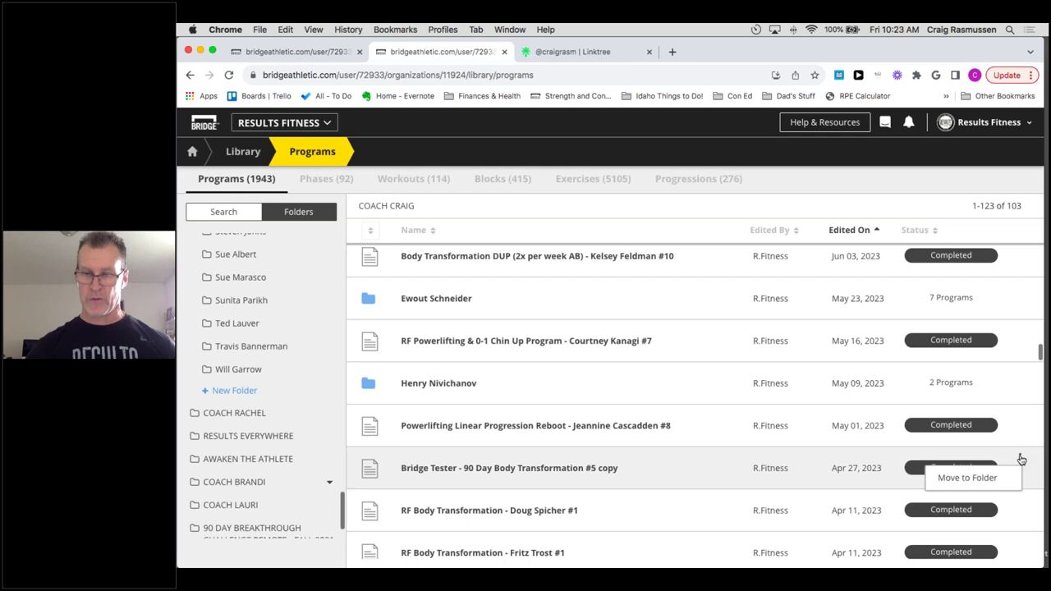
left_click(991, 482)
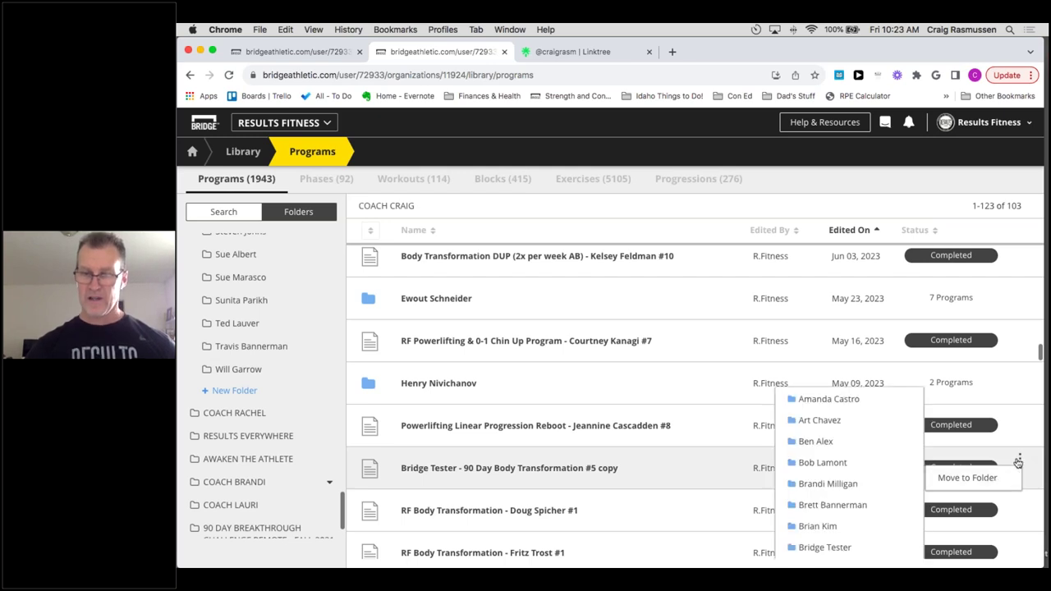
left_click(1020, 461)
left_click(1021, 461)
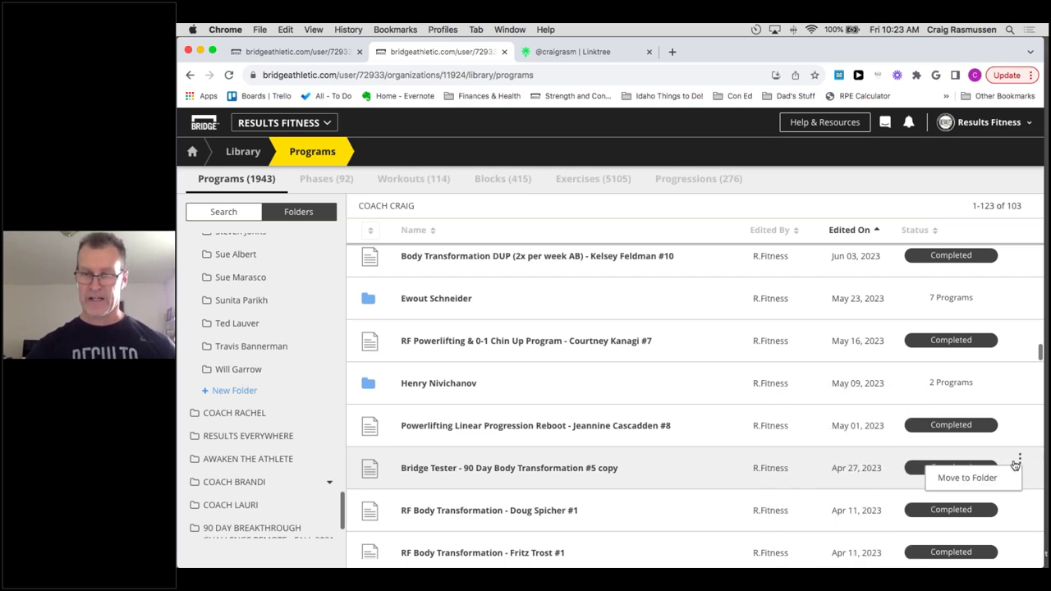
left_click(989, 484)
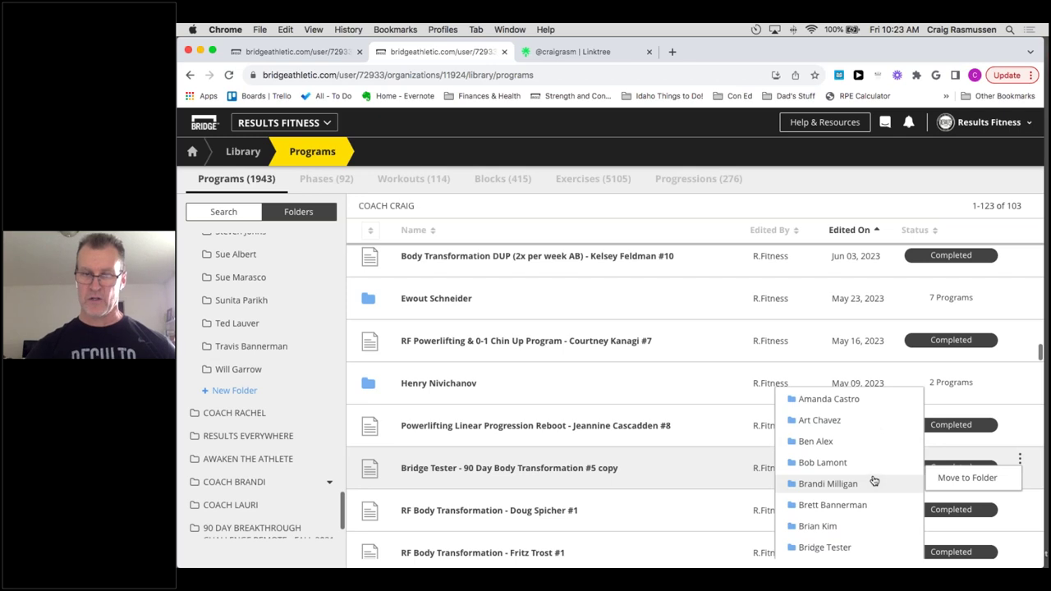
scroll(873, 481, "down", 5)
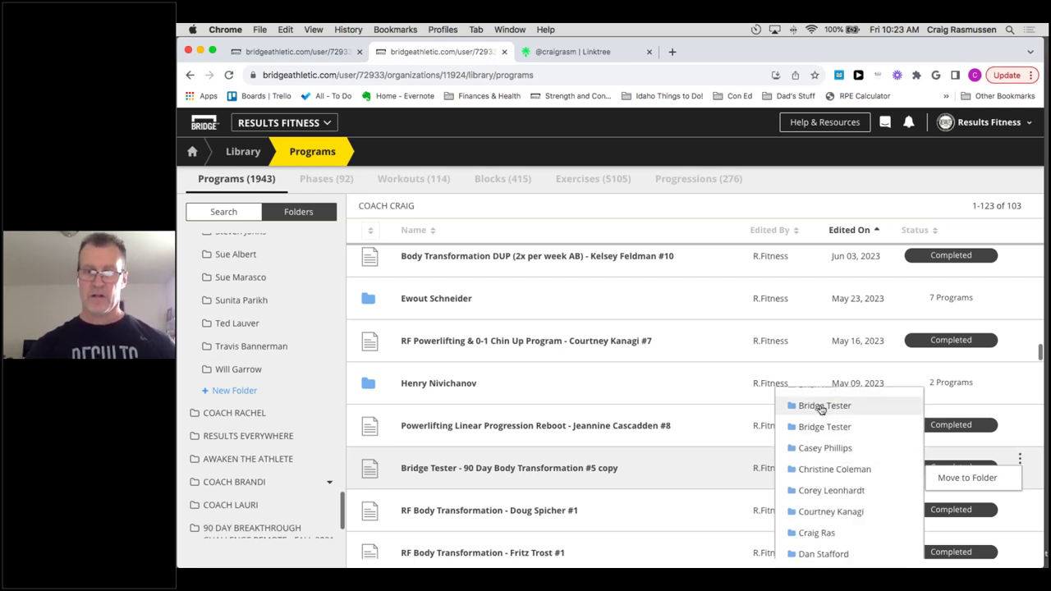
left_click(821, 406)
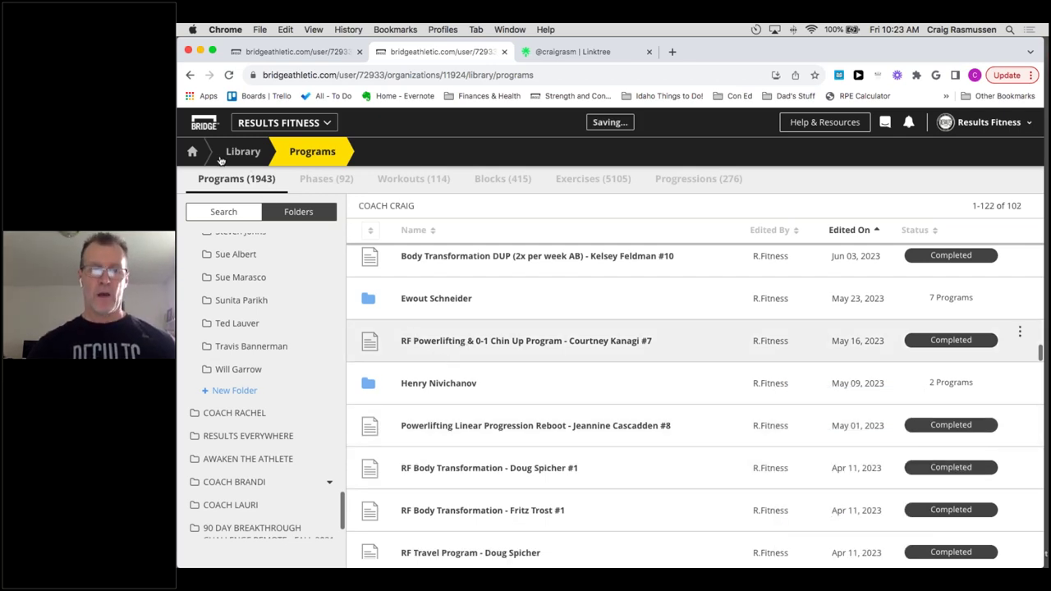
Return to the Home dashboard and open the full list of teams.
left_click(196, 153)
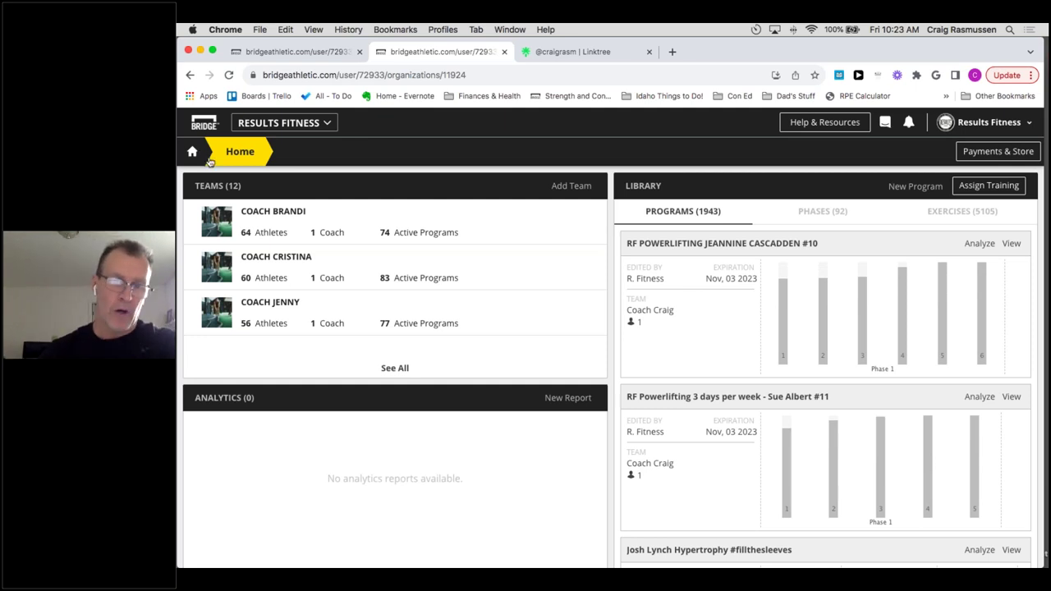
left_click(396, 369)
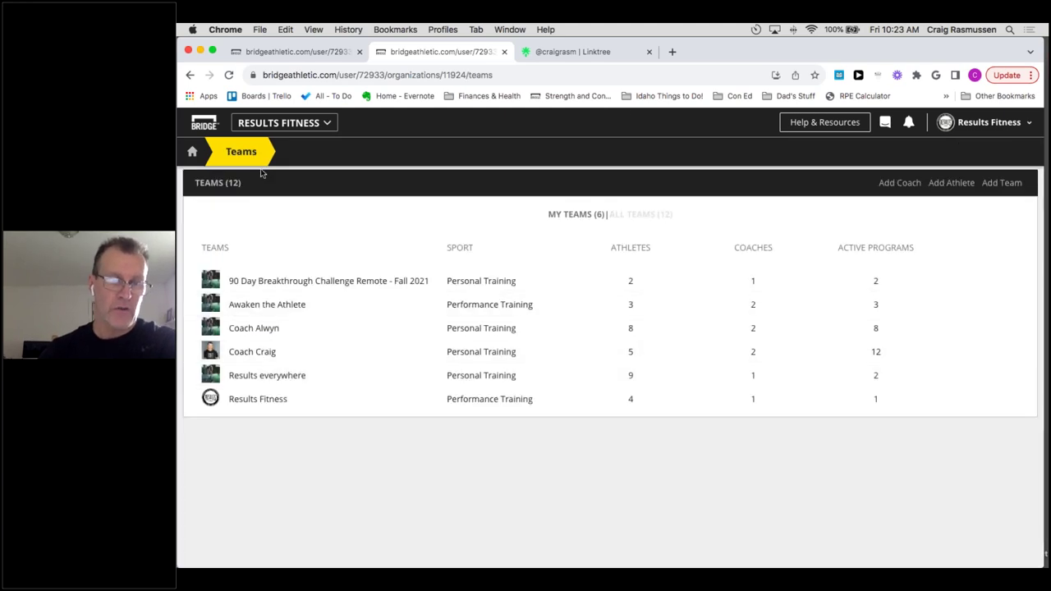
left_click(192, 151)
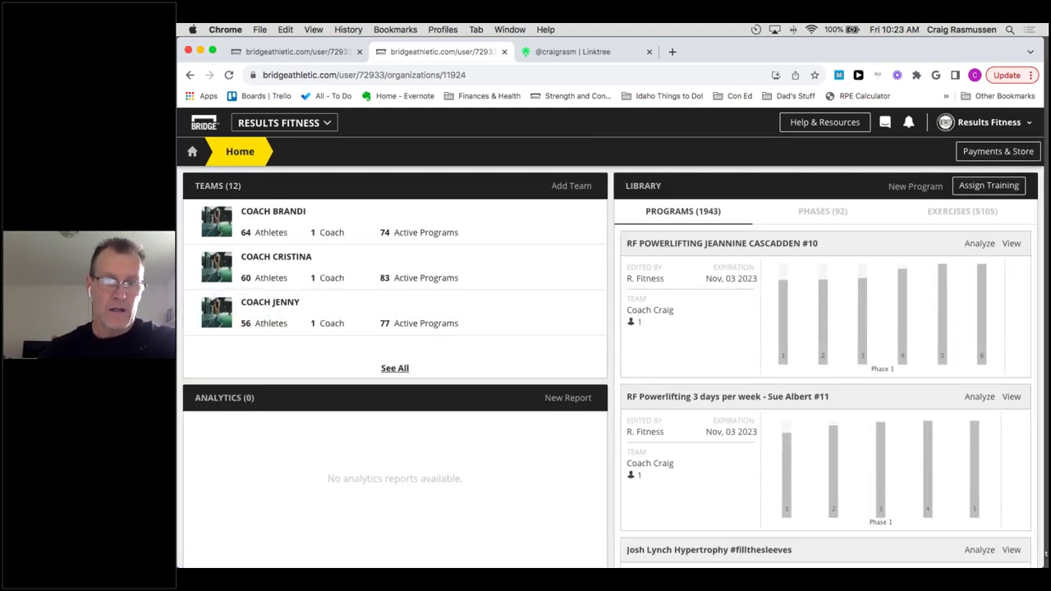
left_click(402, 369)
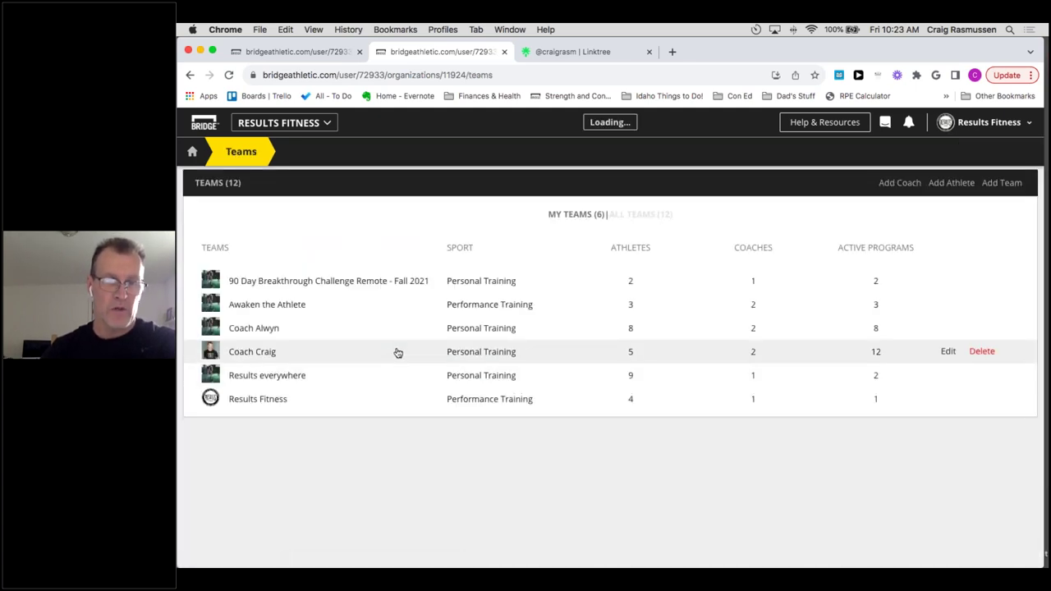
Open the coach team with 12 active programs and review its roster, activity report, training programs, forms and events.
left_click(257, 353)
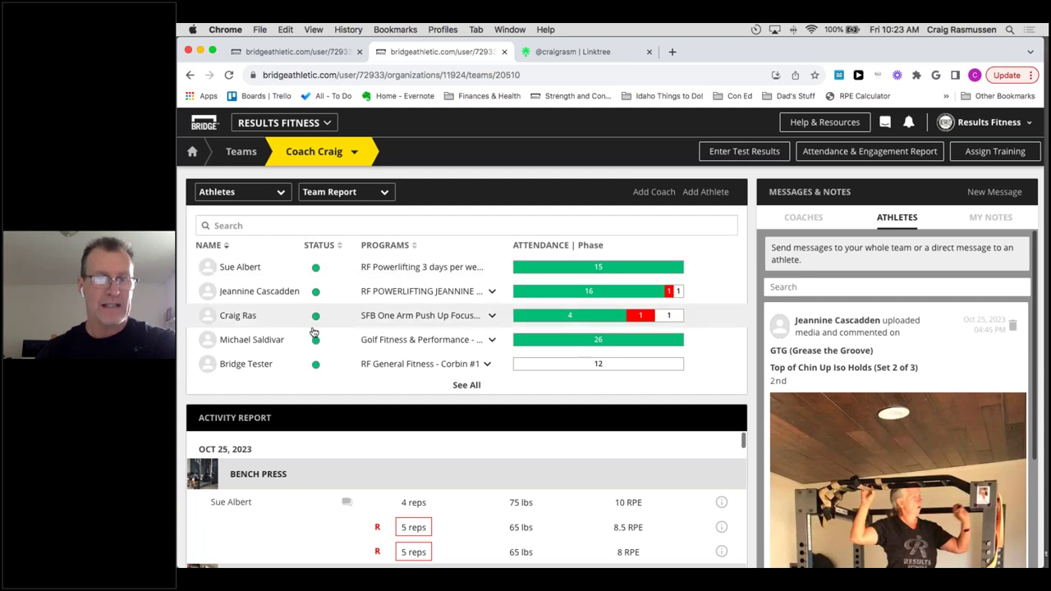
scroll(415, 399, "down", 1)
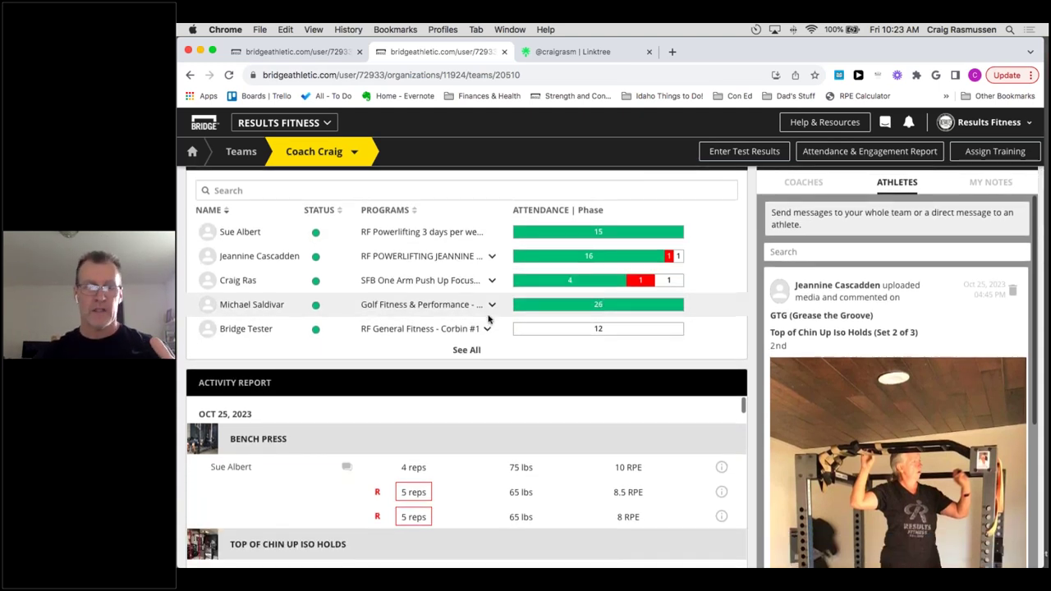
scroll(488, 320, "down", 5)
scroll(565, 295, "up", 8)
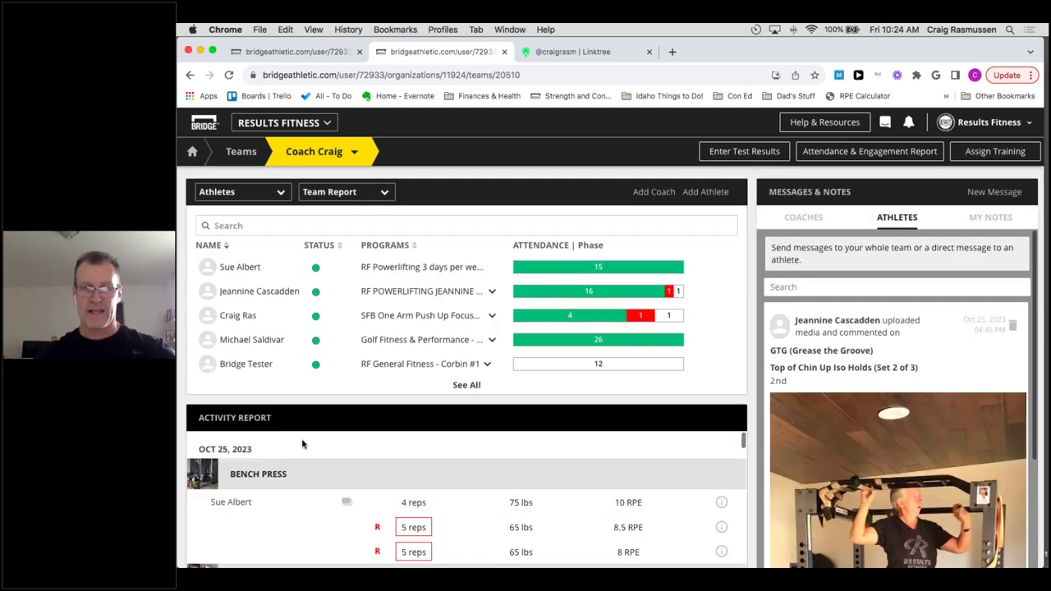
scroll(302, 445, "down", 5)
scroll(302, 445, "down", 10)
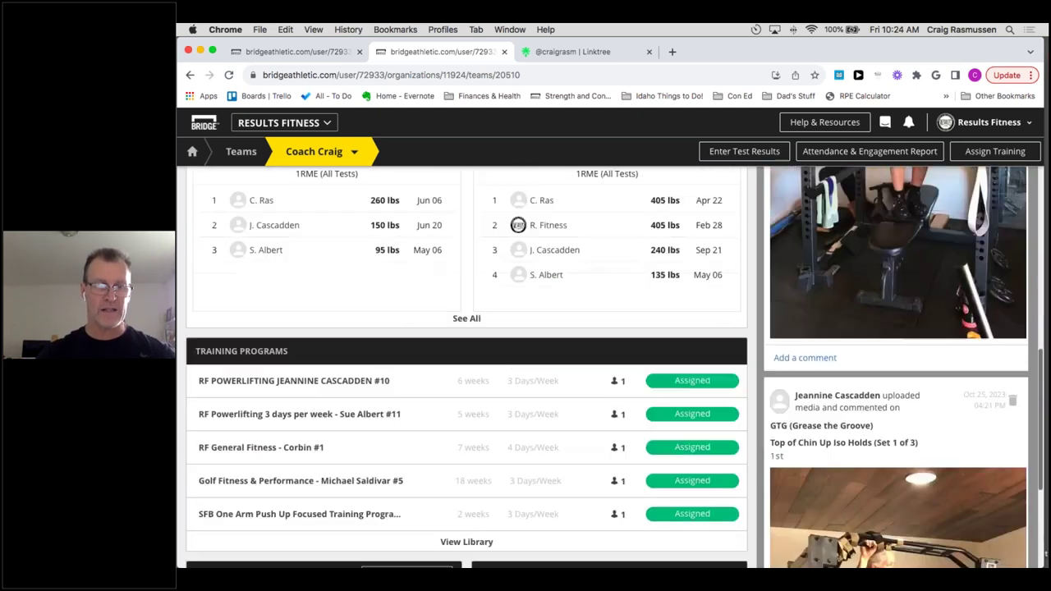
scroll(322, 429, "down", 5)
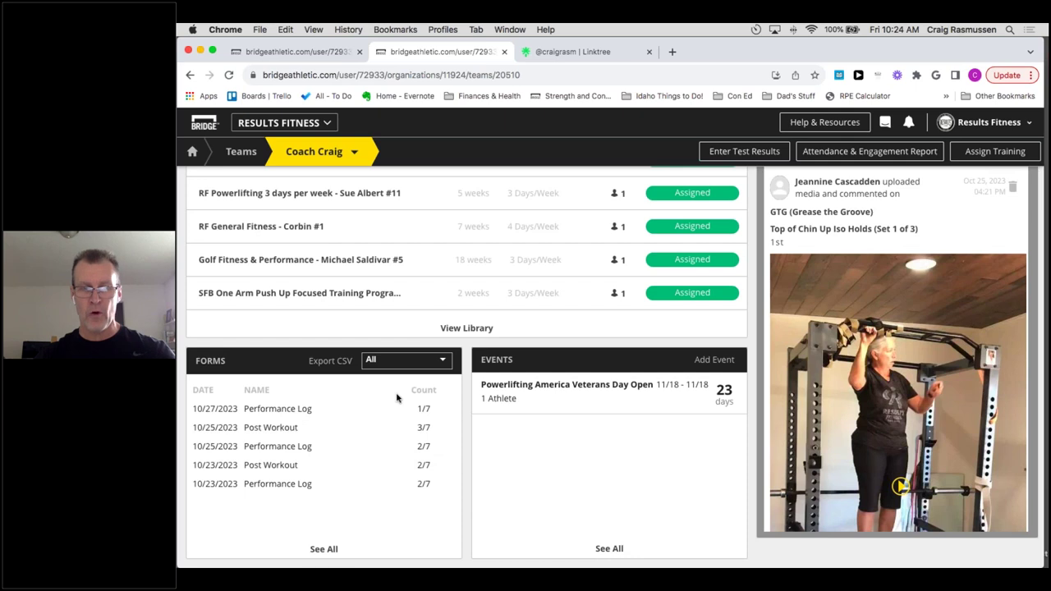
scroll(410, 302, "up", 1)
scroll(272, 317, "up", 5)
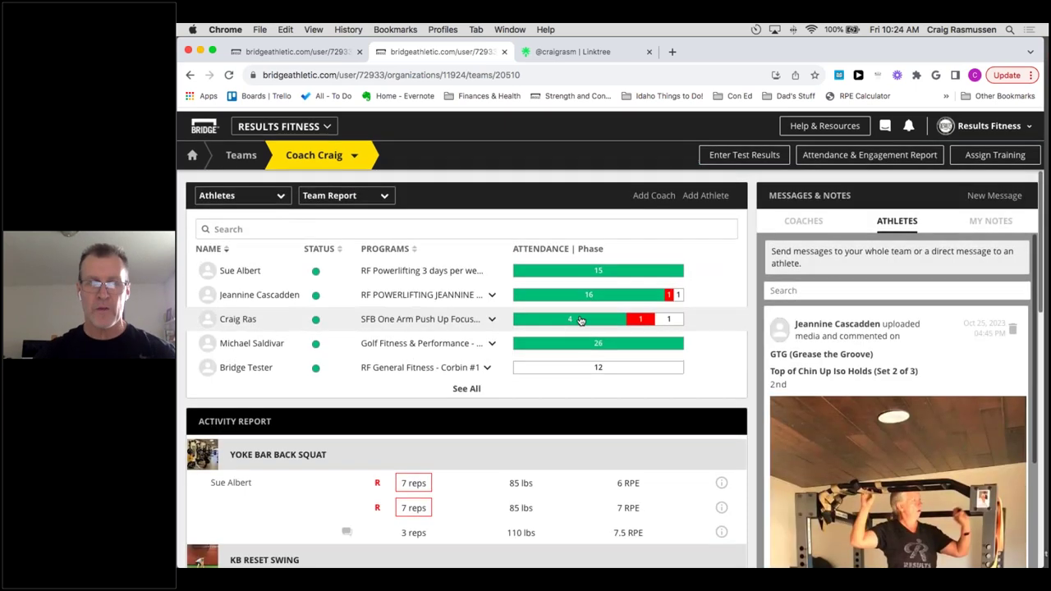
Open the Bridge Tester athlete's profile and view the private notes and the messages kept for this athlete.
left_click(263, 367)
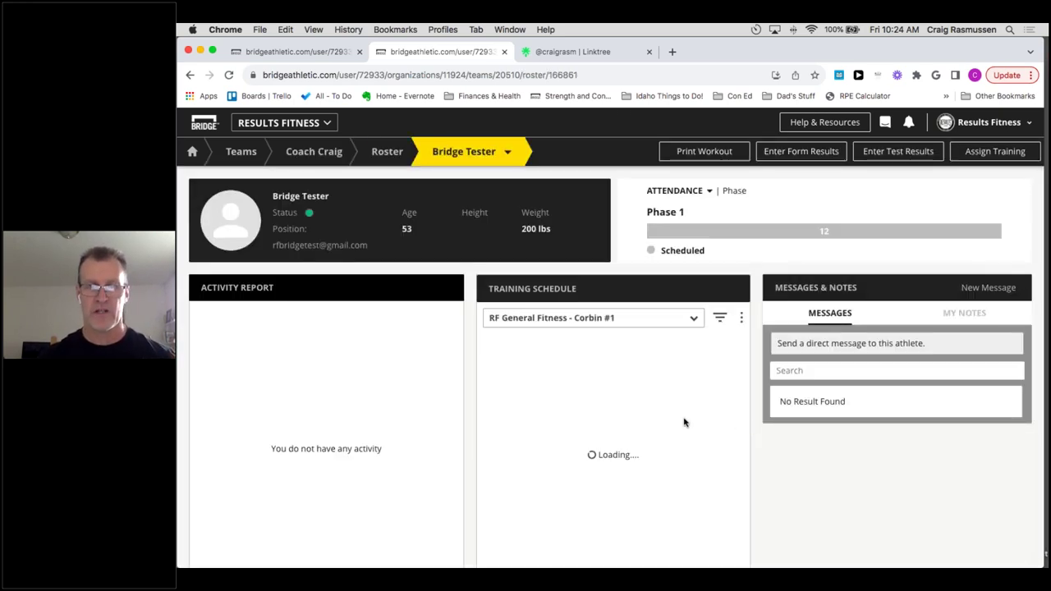
scroll(739, 422, "down", 1)
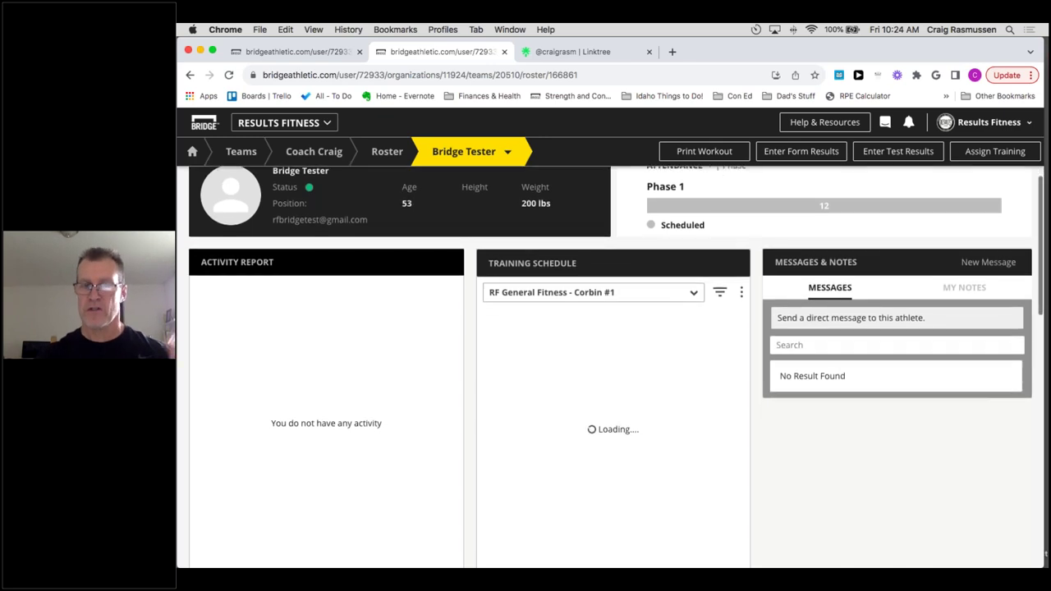
scroll(720, 430, "up", 1)
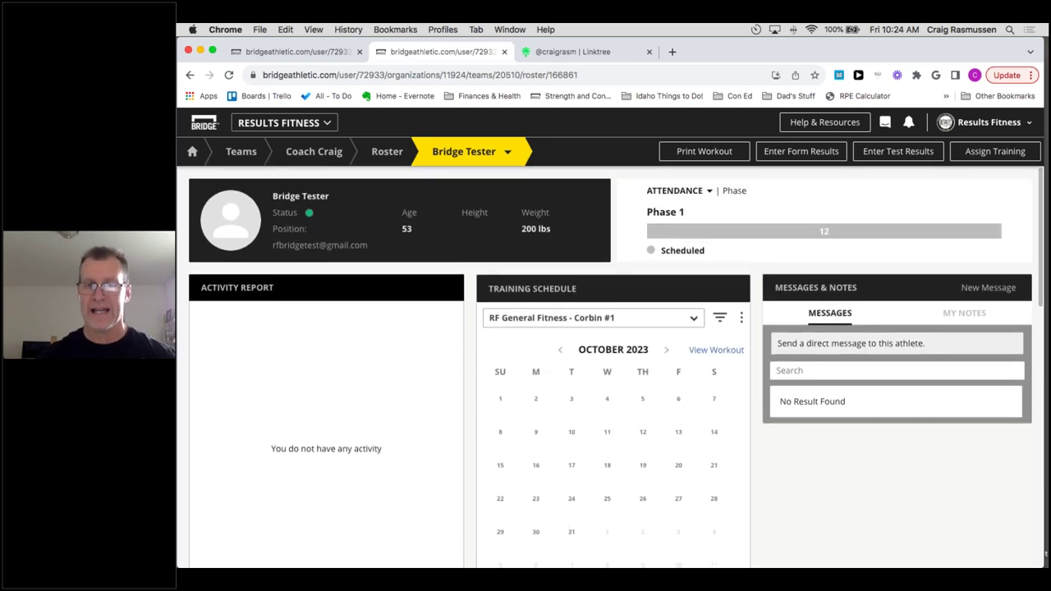
scroll(886, 439, "down", 2)
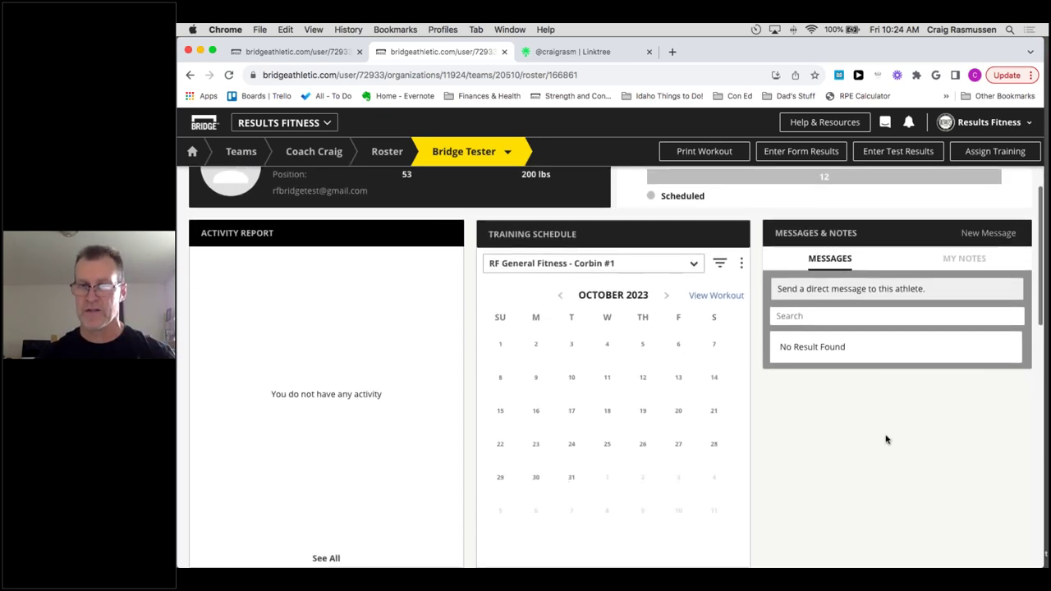
left_click(964, 261)
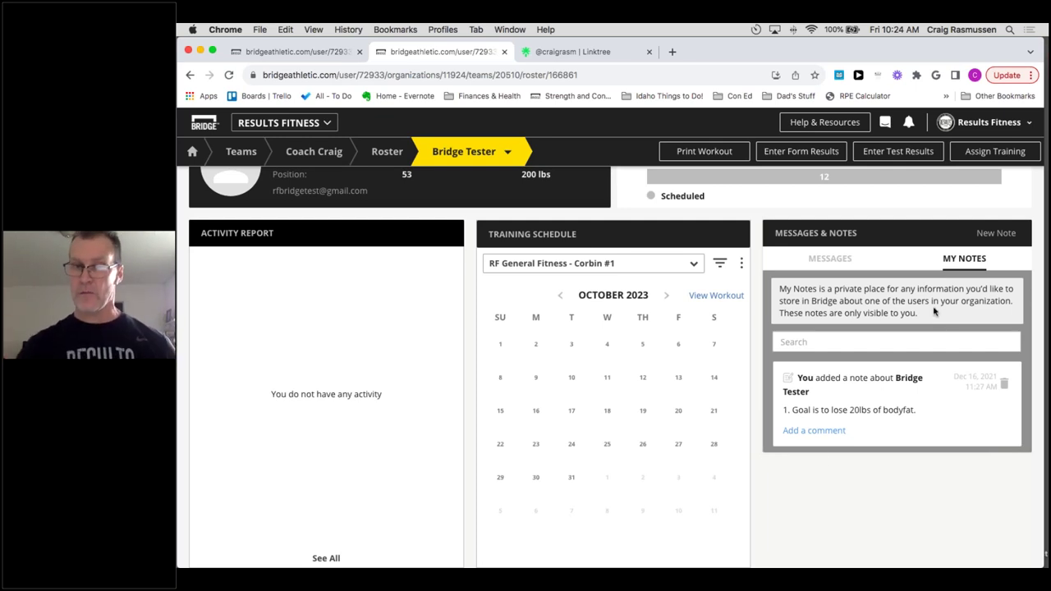
left_click(831, 259)
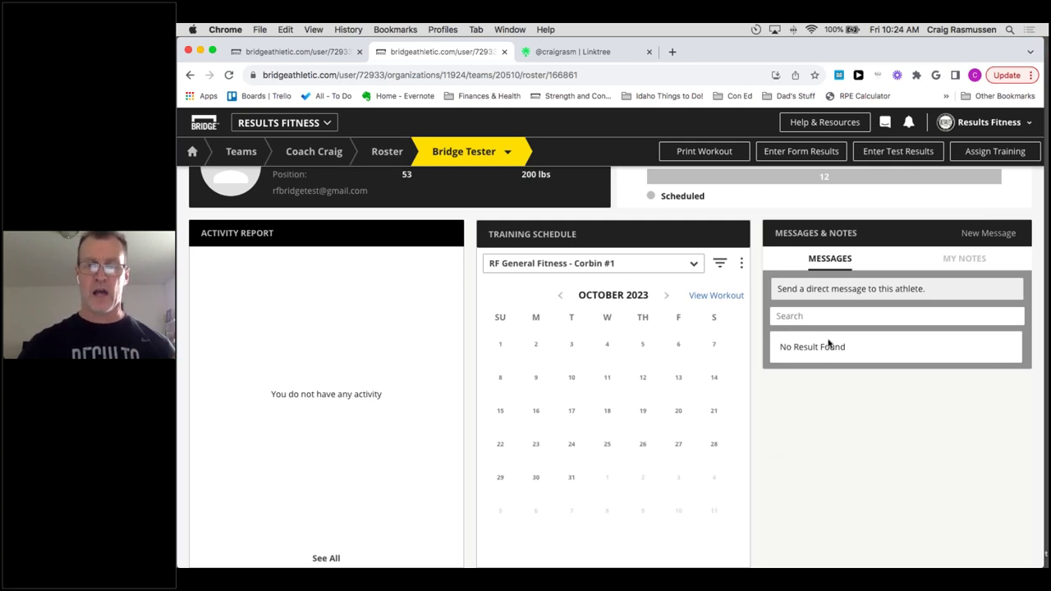
Open a blank message to the athlete without sending it, and check the comments recorded under the athlete's status.
scroll(822, 420, "up", 2)
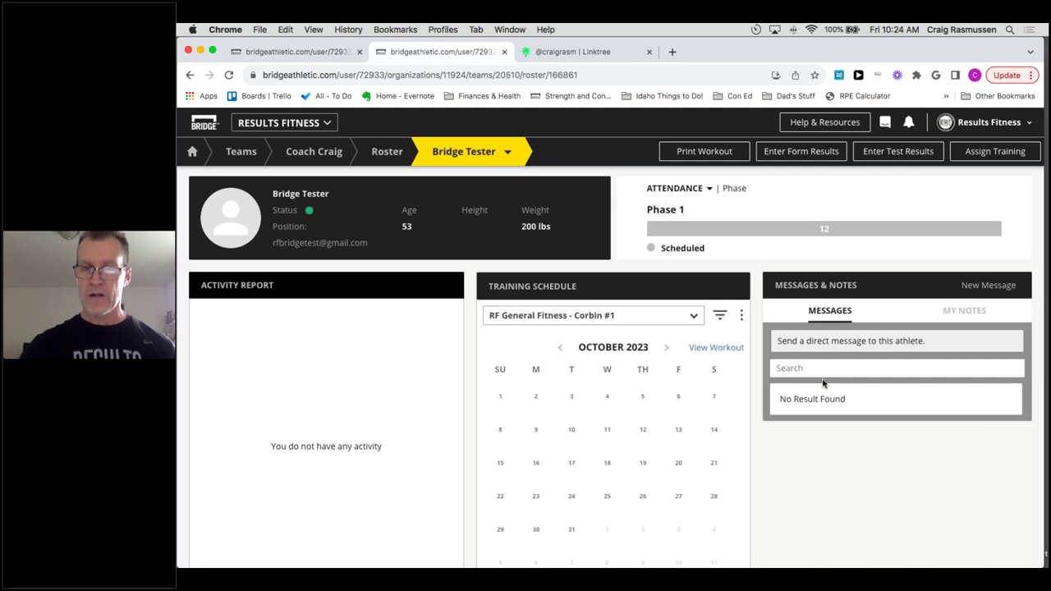
left_click(988, 285)
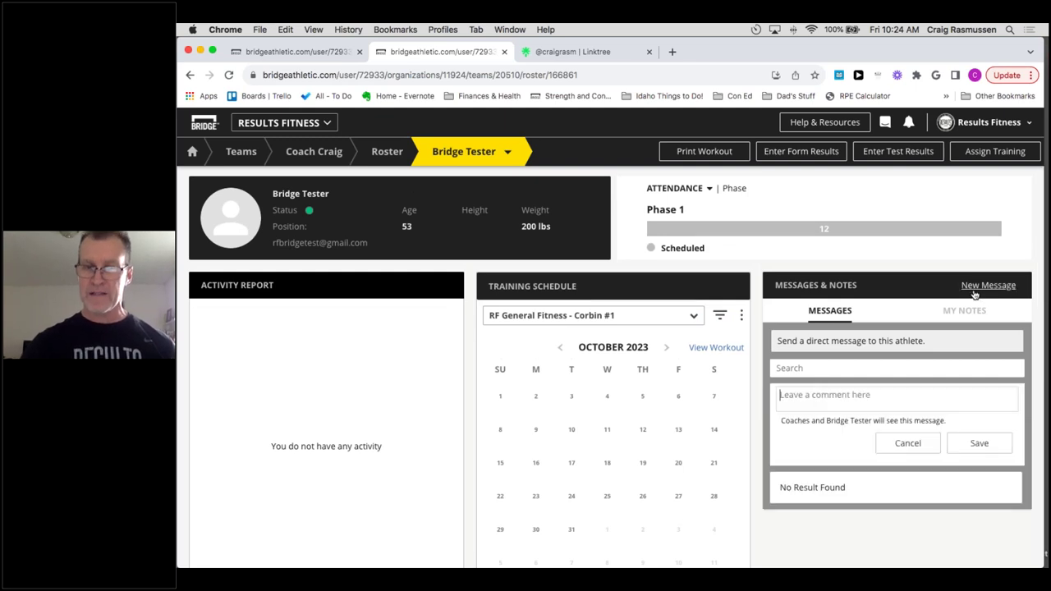
left_click(309, 211)
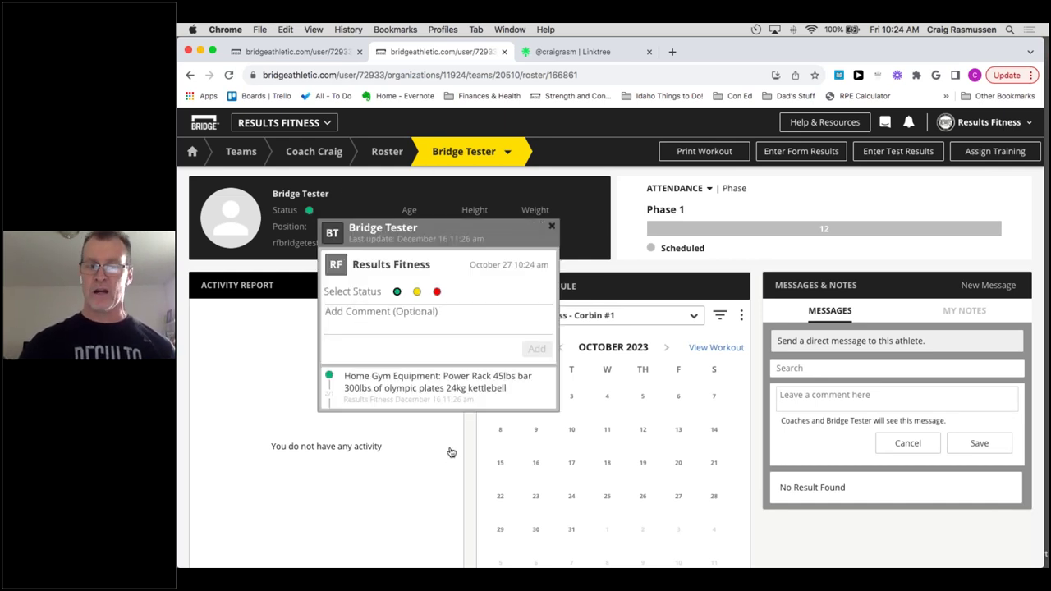
mouse_move(427, 401)
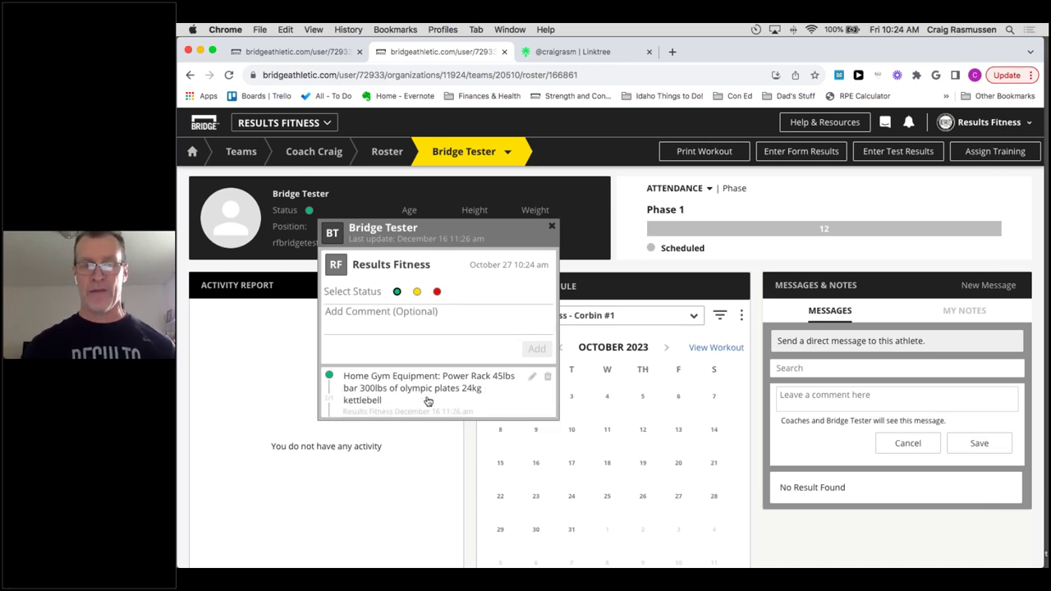
left_click(252, 369)
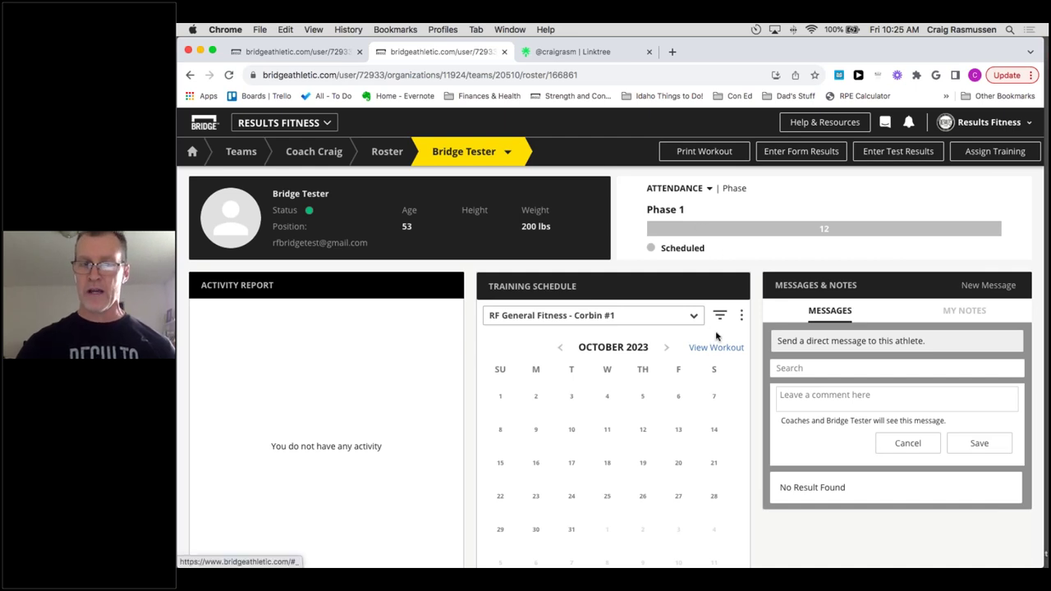
Show the athlete's current and past training programs and the options for editing or moving the selected program.
left_click(694, 321)
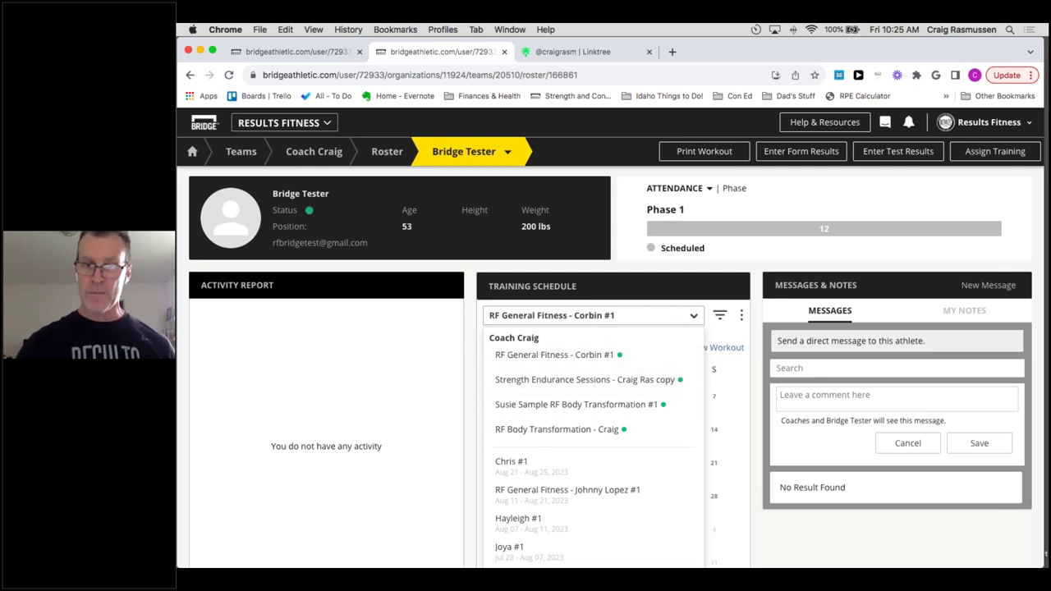
left_click(741, 318)
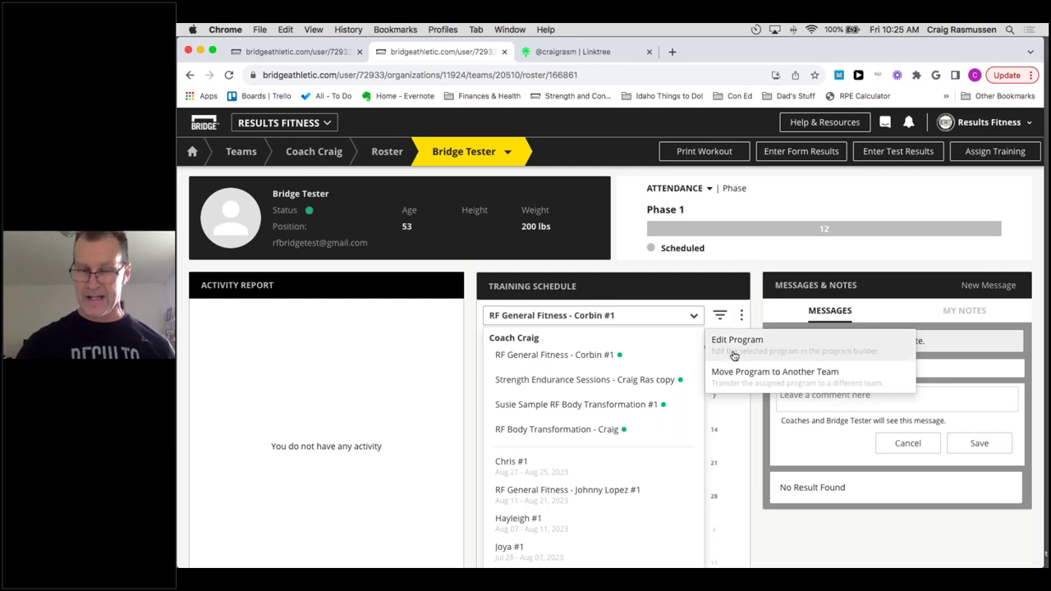
left_click(737, 270)
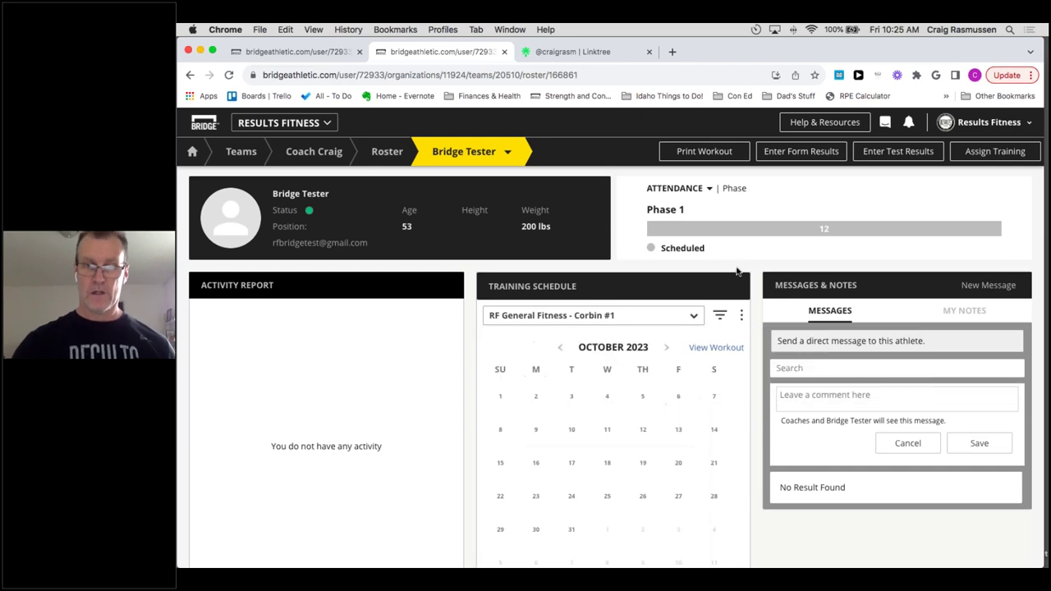
Look through the Phase 1 workouts of the athlete's selected program and close the workout list.
left_click(726, 347)
scroll(655, 316, "down", 5)
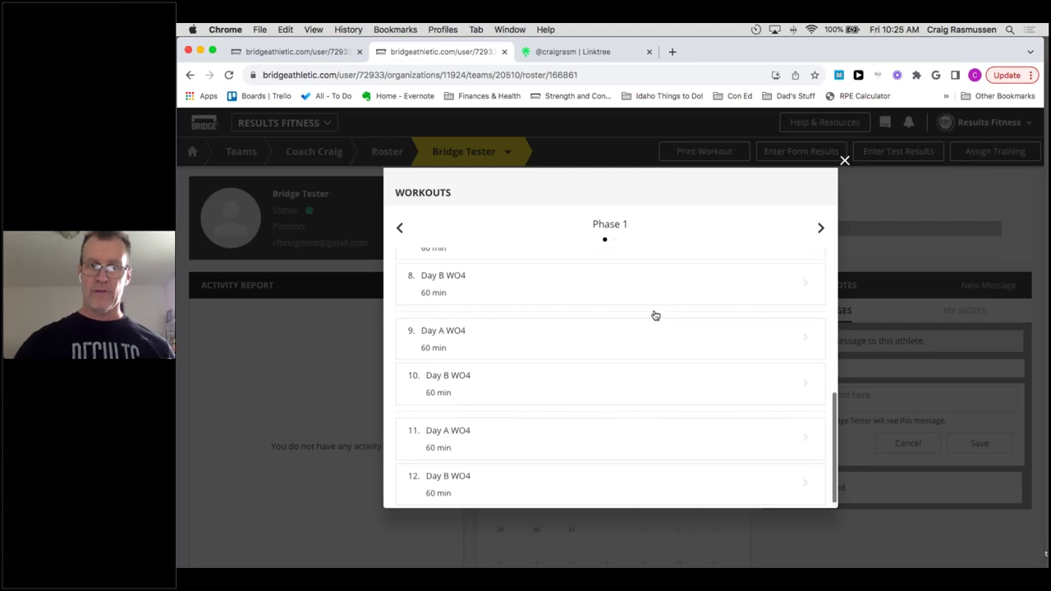
scroll(655, 317, "up", 3)
scroll(656, 316, "up", 1)
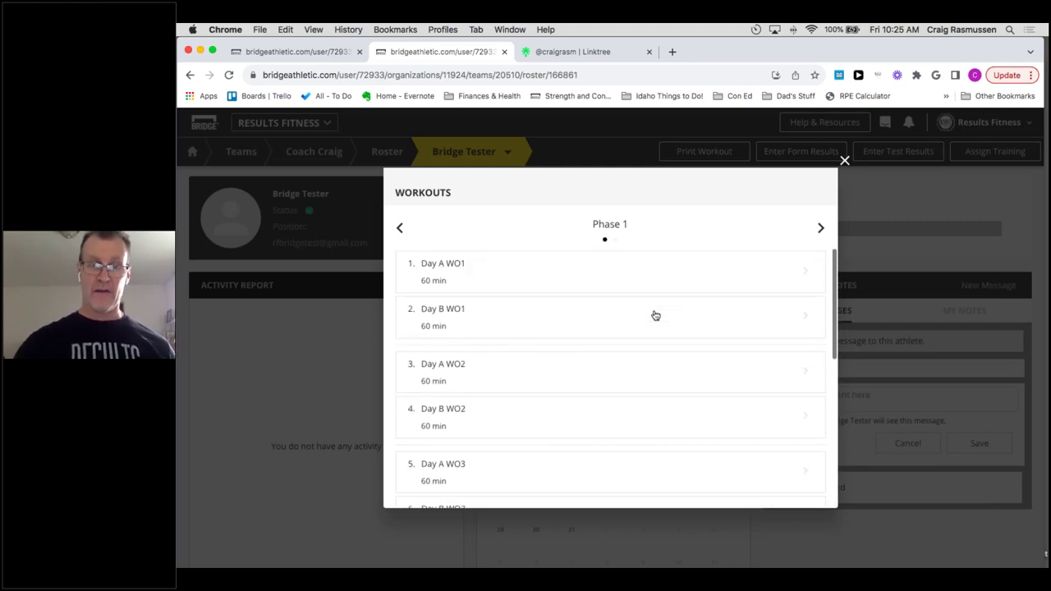
left_click(845, 160)
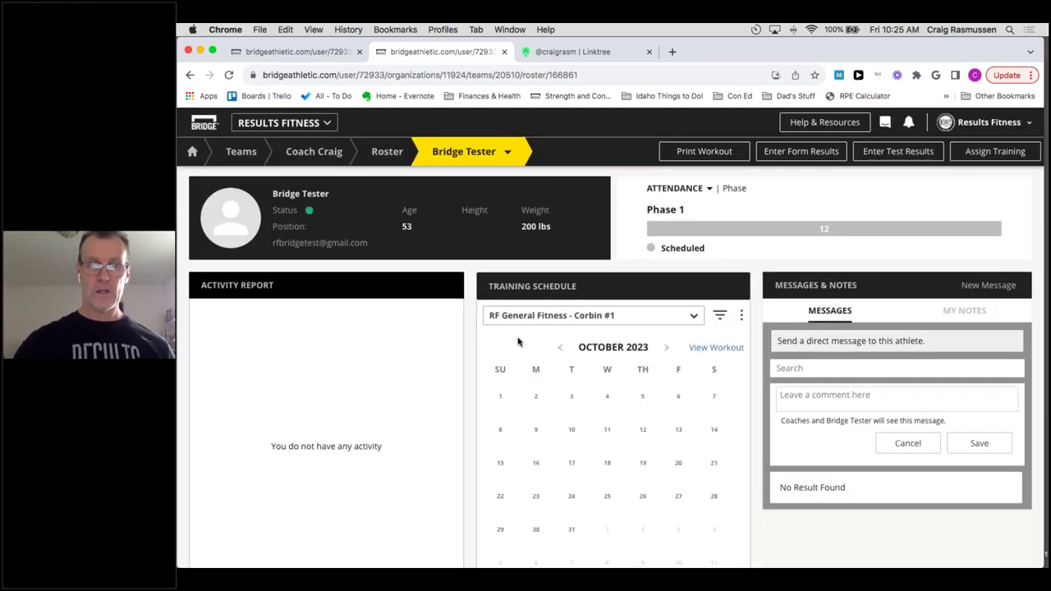
Reopen Bridge Tester from the team roster and open the athlete's selected RF General Fitness program for editing.
left_click(386, 151)
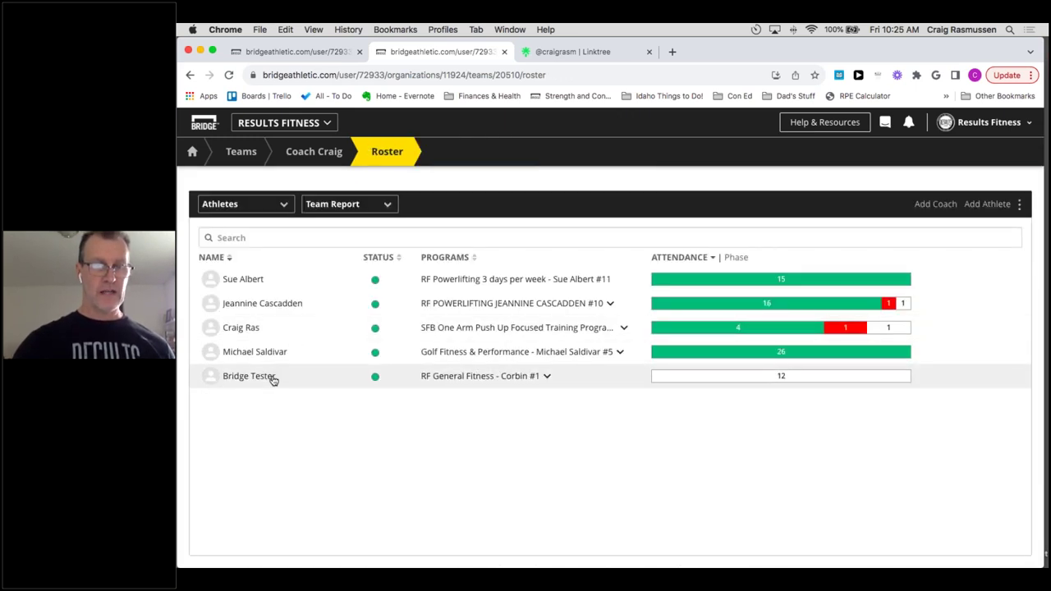
left_click(270, 376)
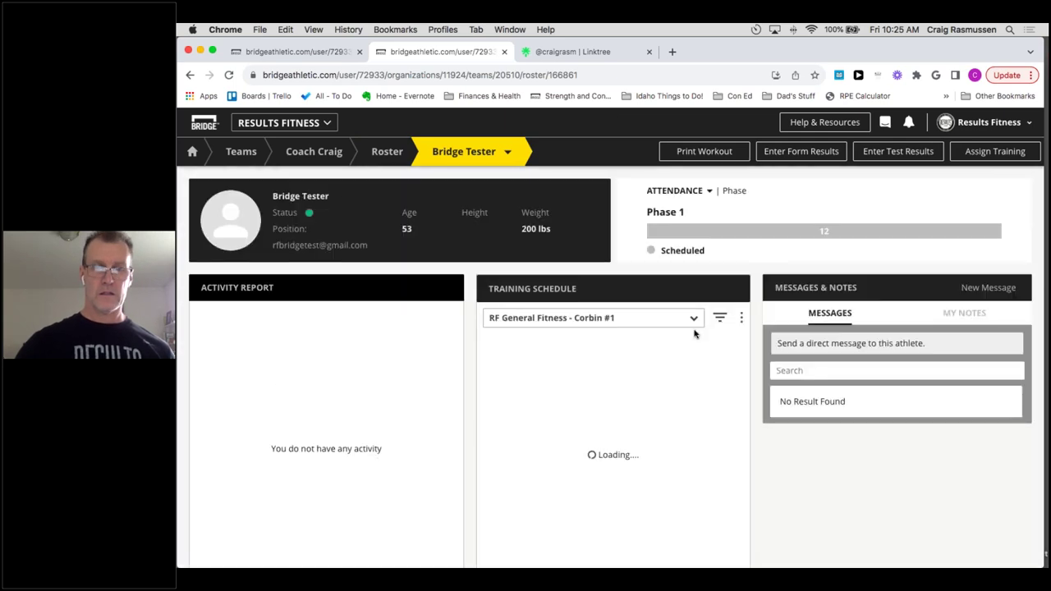
left_click(742, 319)
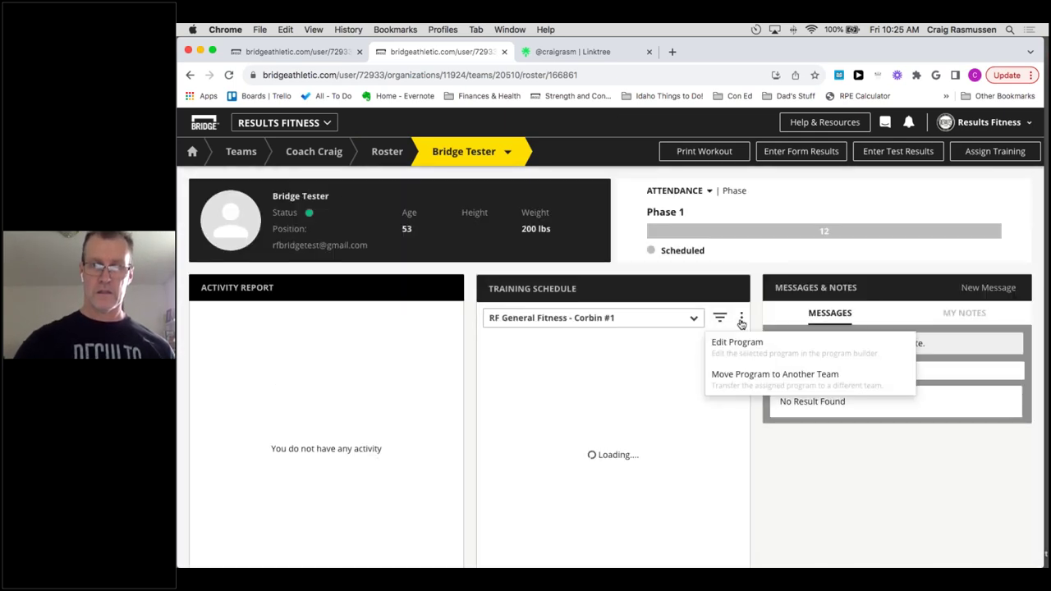
left_click(738, 343)
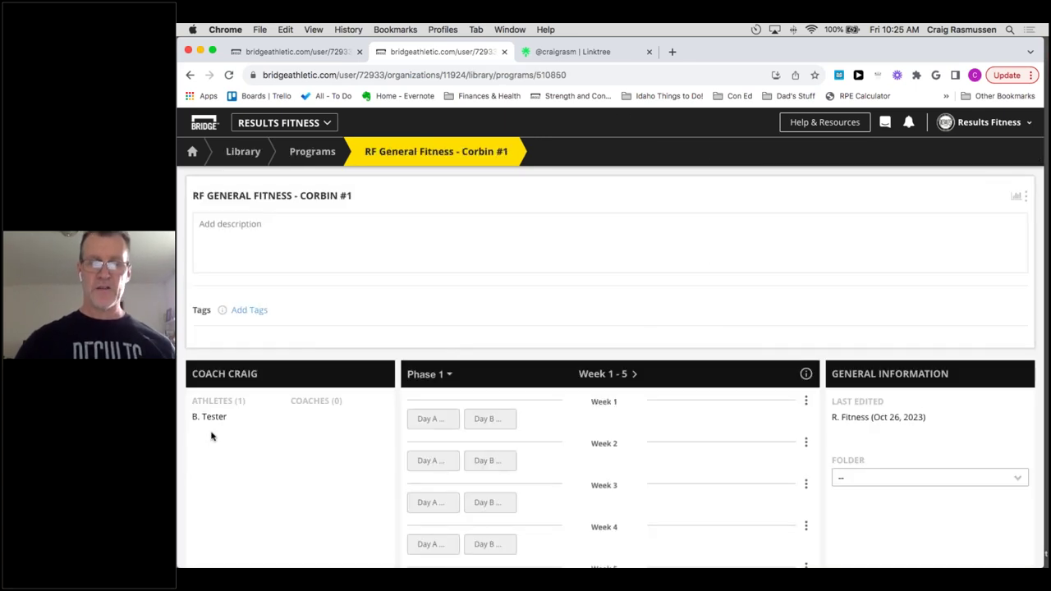
Return to the athlete's profile from the program and browse the training schedule back to August 2023 and forward to September 2023.
left_click(209, 417)
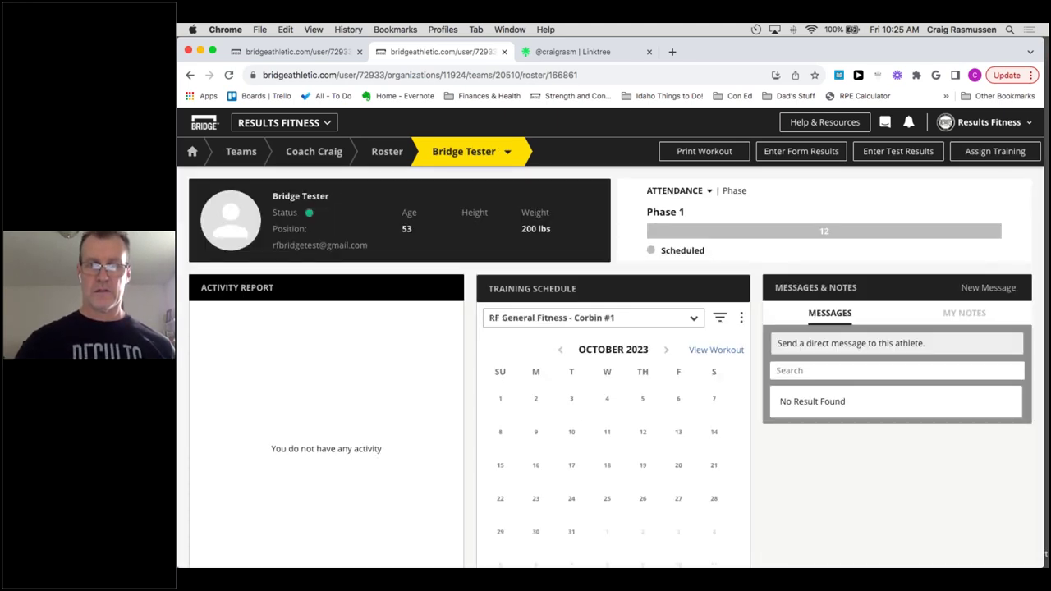
left_click(561, 351)
left_click(550, 352)
left_click(563, 351)
left_click(661, 351)
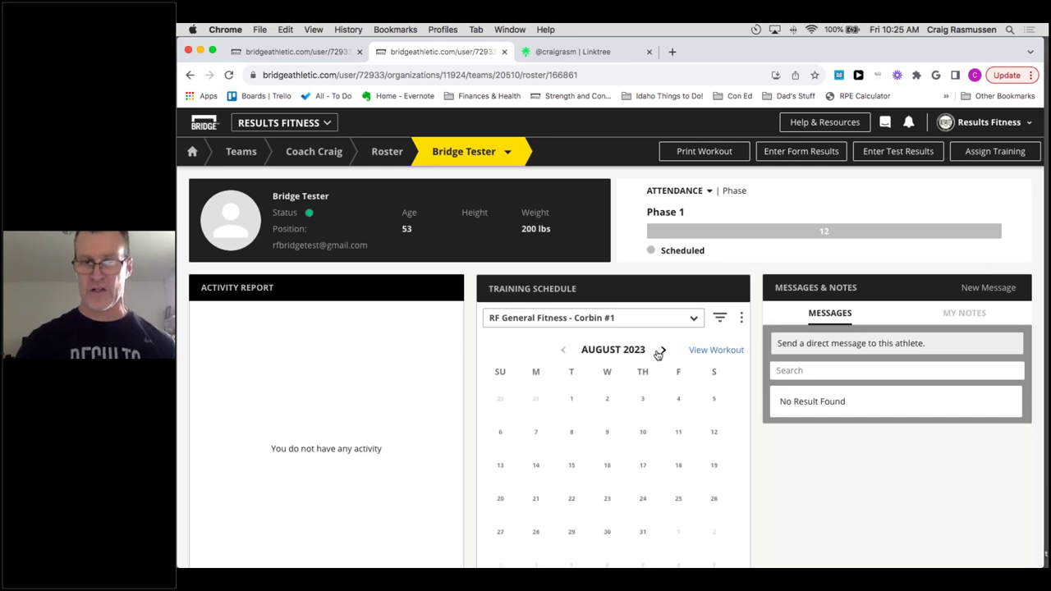
left_click(662, 352)
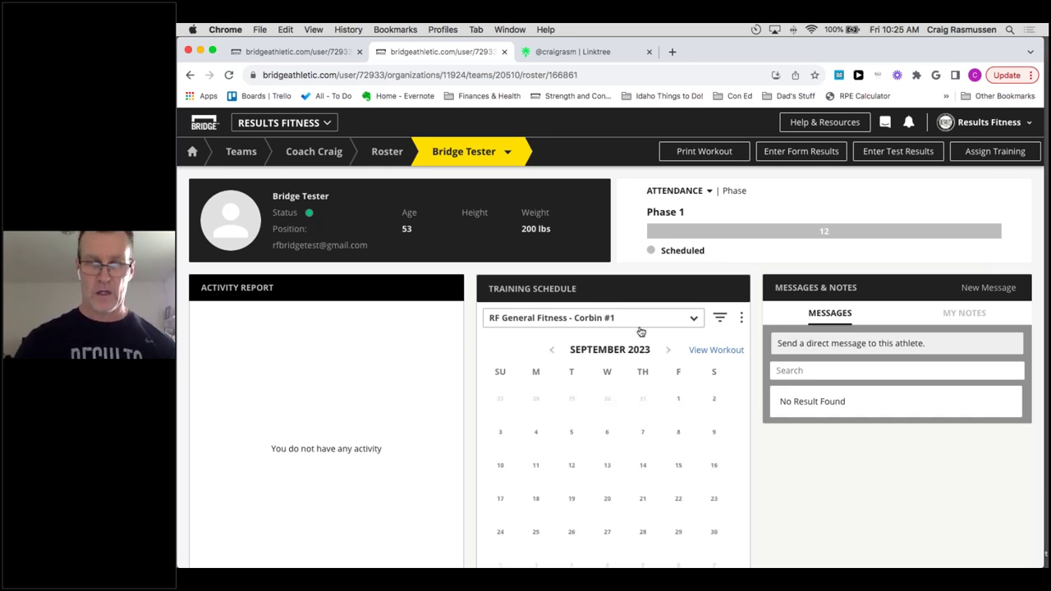
Switch the athlete's training schedule to the sample RF Body Transformation #1 program and browse its calendar back to October 2022.
left_click(592, 318)
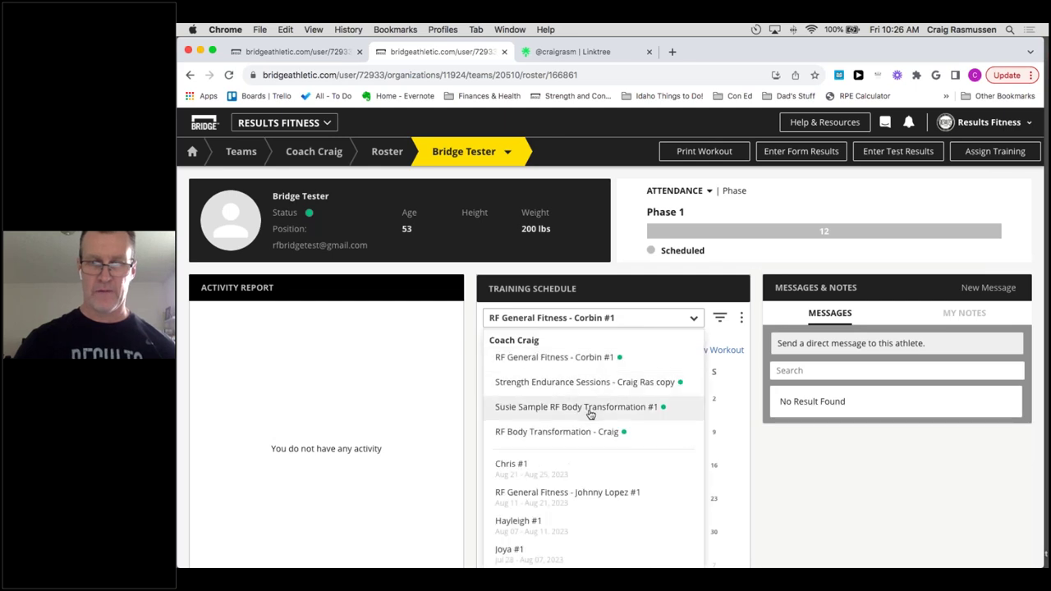
left_click(591, 407)
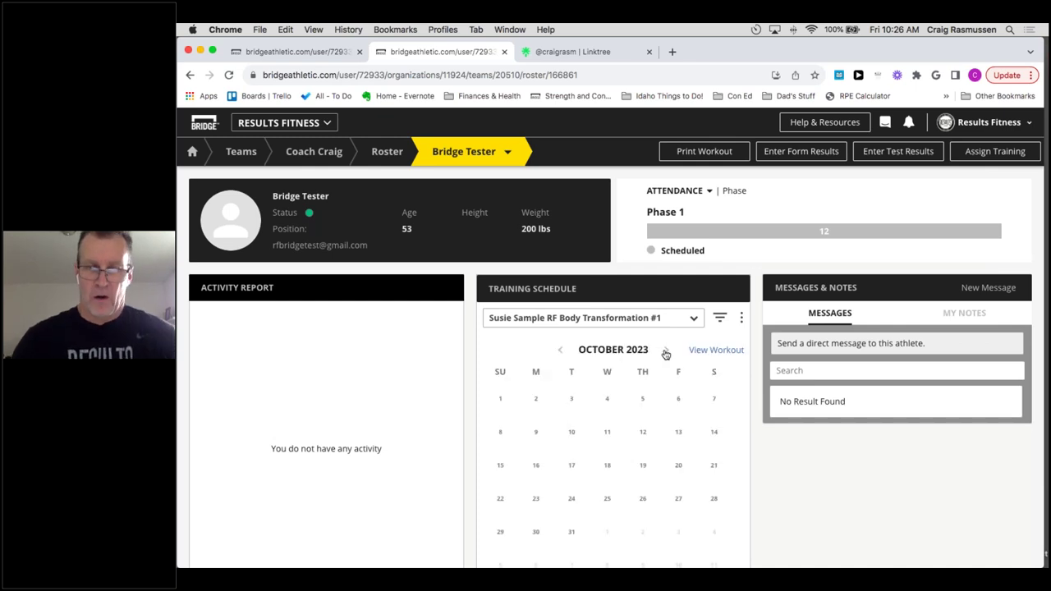
left_click(561, 352)
left_click(561, 352)
left_click(565, 353)
left_click(569, 351)
left_click(568, 352)
left_click(567, 352)
left_click(567, 351)
left_click(558, 351)
left_click(556, 352)
left_click(556, 352)
left_click(556, 352)
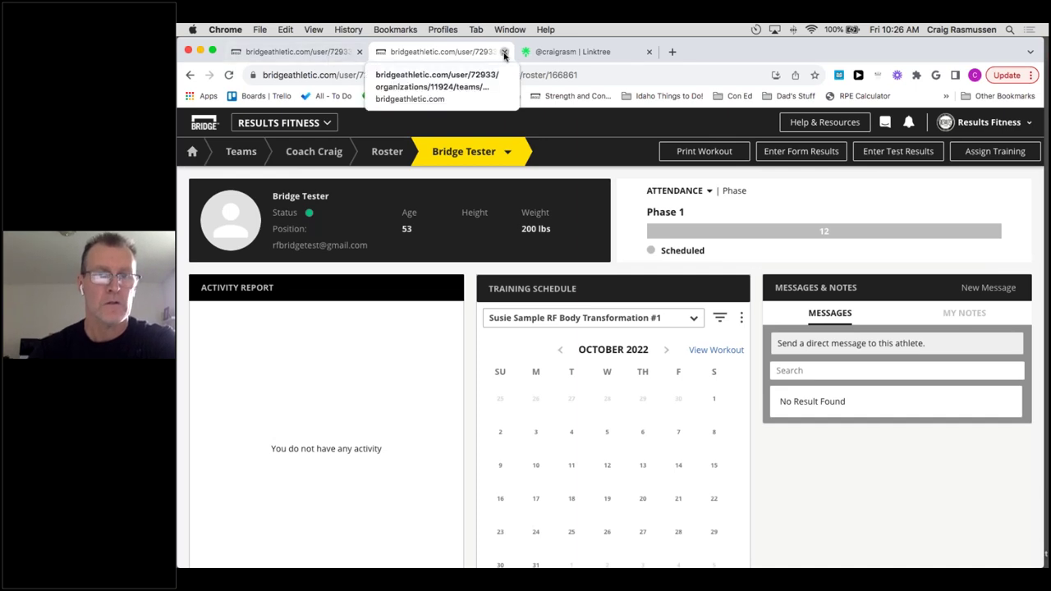
Close the browser tab with the athlete's profile and return to the Home dashboard in the remaining BridgeAthletic tab.
key("super+w")
left_click(325, 54)
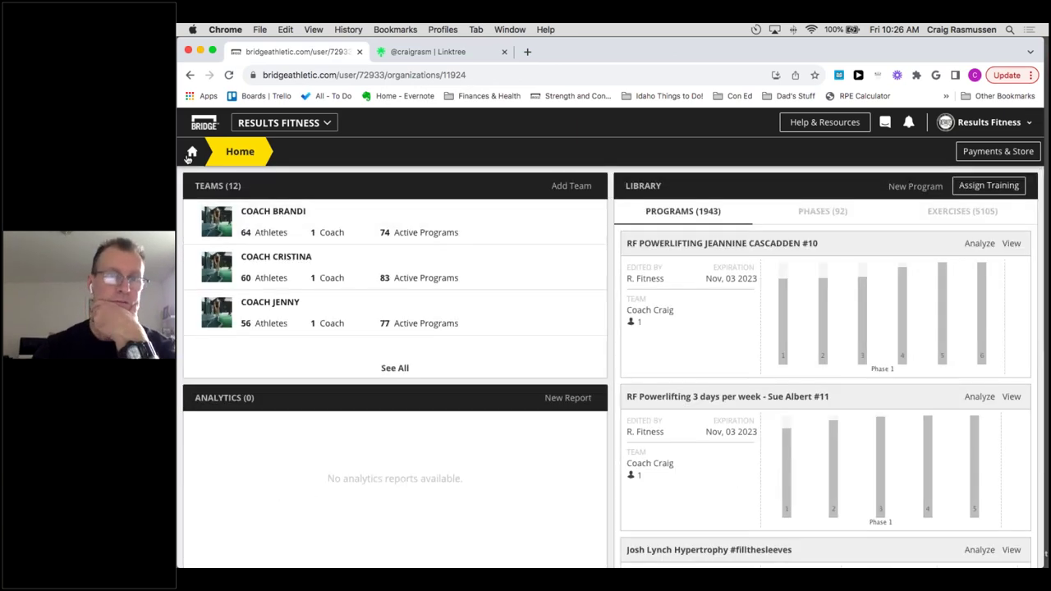
mouse_move(675, 565)
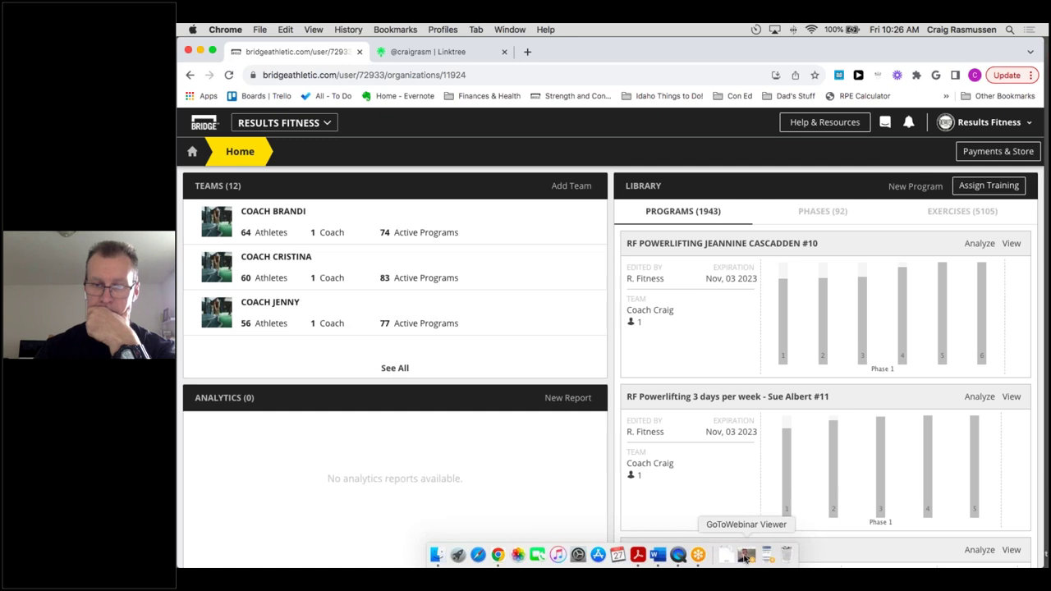
Show the full list of teams from the Home dashboard and open the Coach Craig team page.
left_click(764, 558)
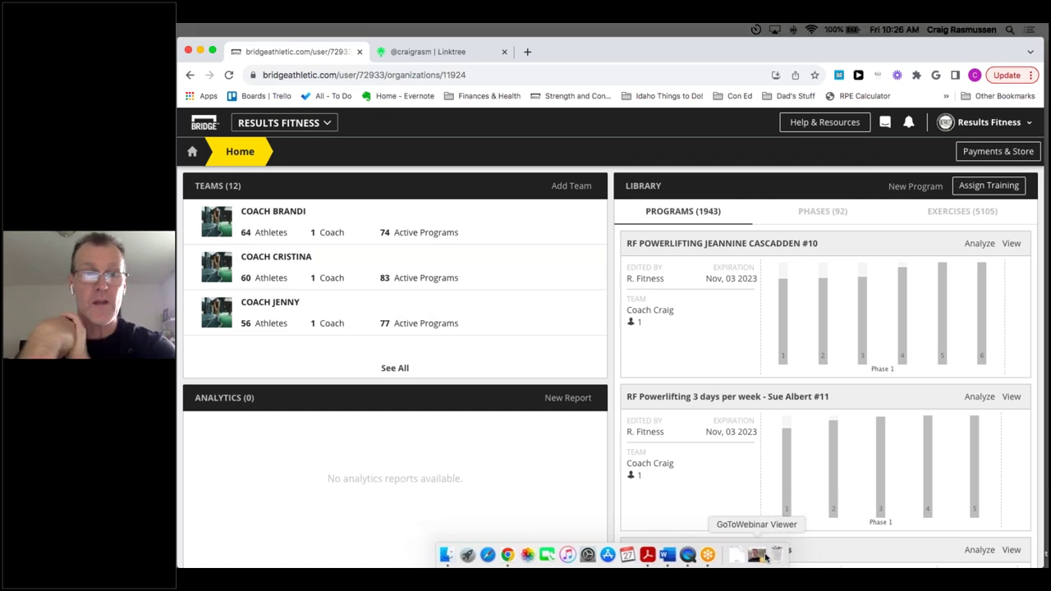
left_click(394, 370)
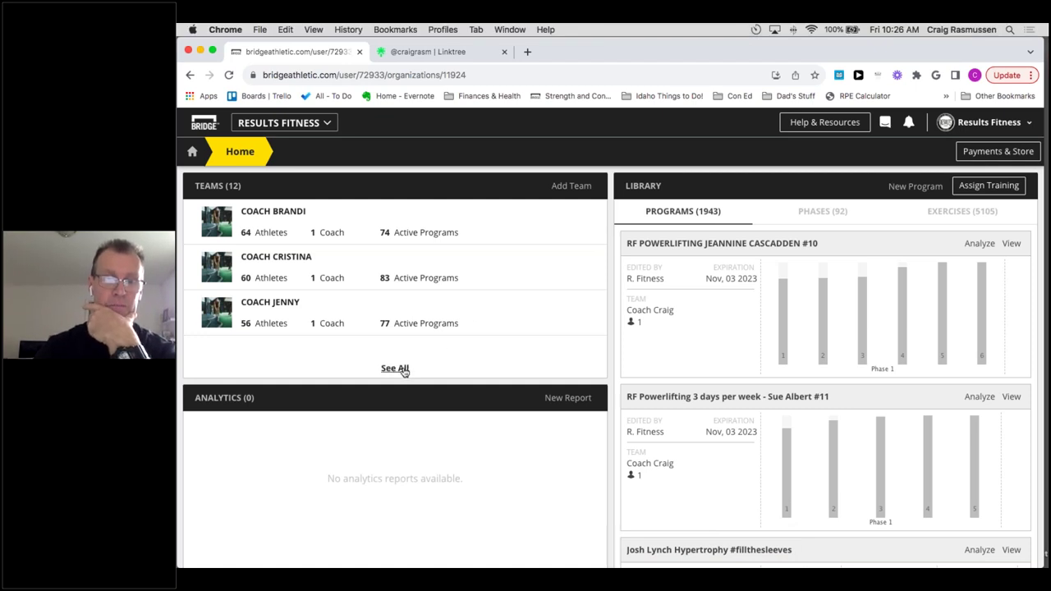
left_click(395, 369)
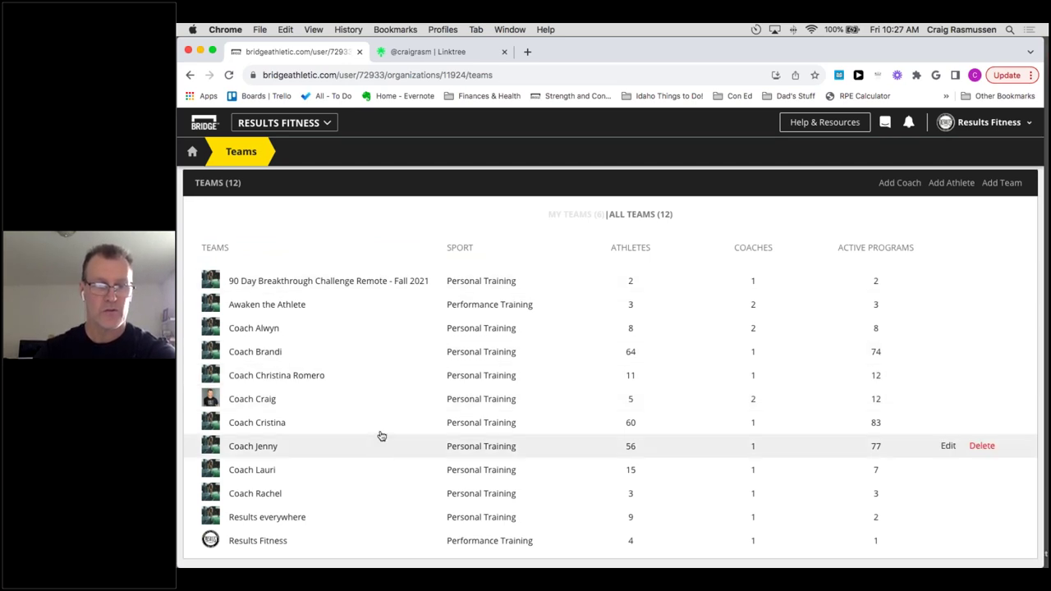
left_click(377, 401)
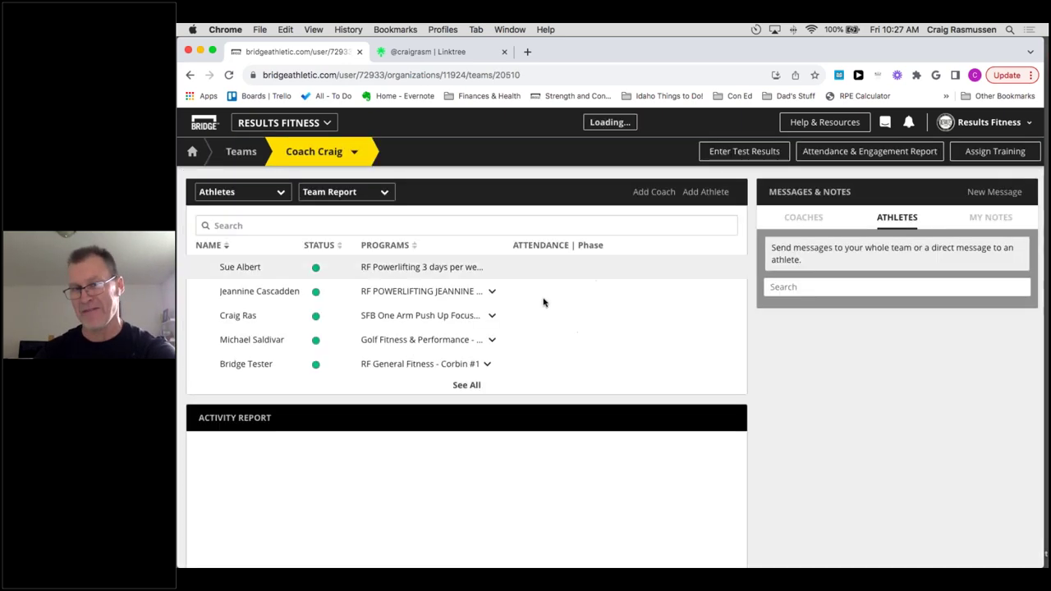
Switch the team's member list from Athletes to Coaches and display the available member categories.
left_click(283, 193)
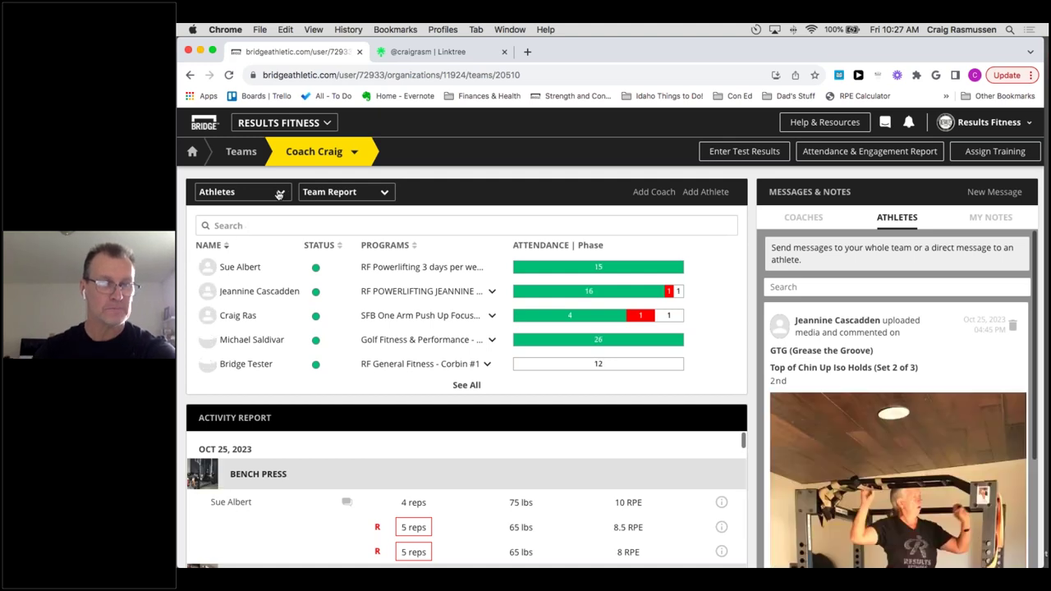
left_click(218, 231)
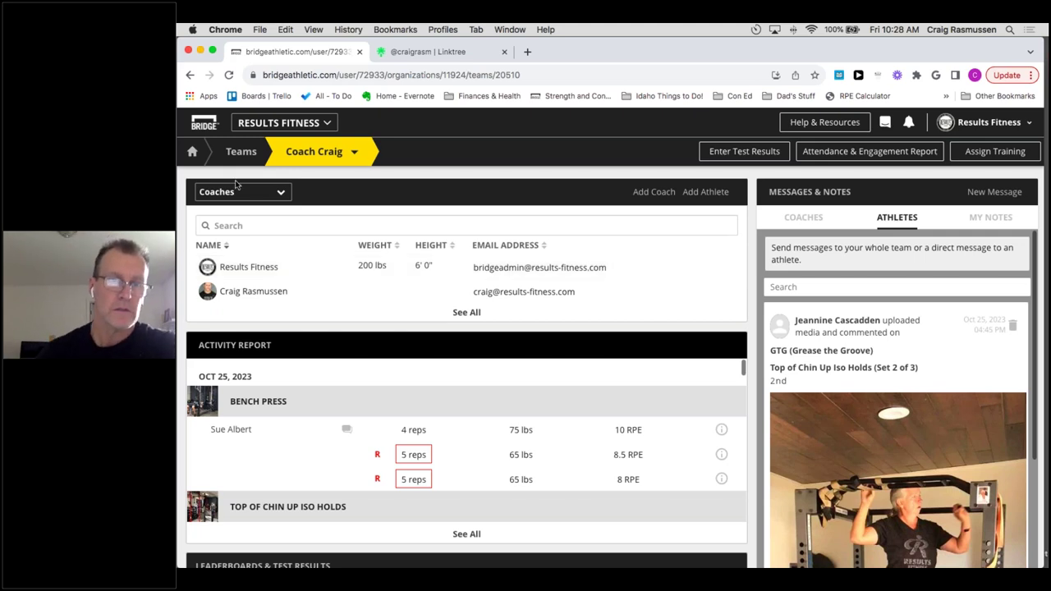
left_click(276, 194)
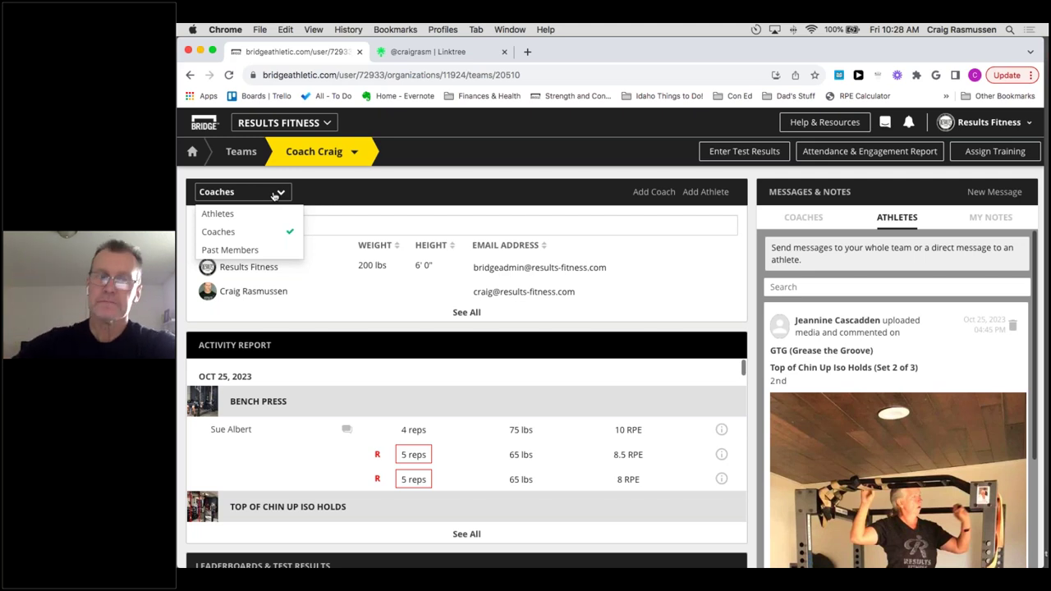
Go back to the Home dashboard, view the full list of teams once more and return Home.
left_click(192, 151)
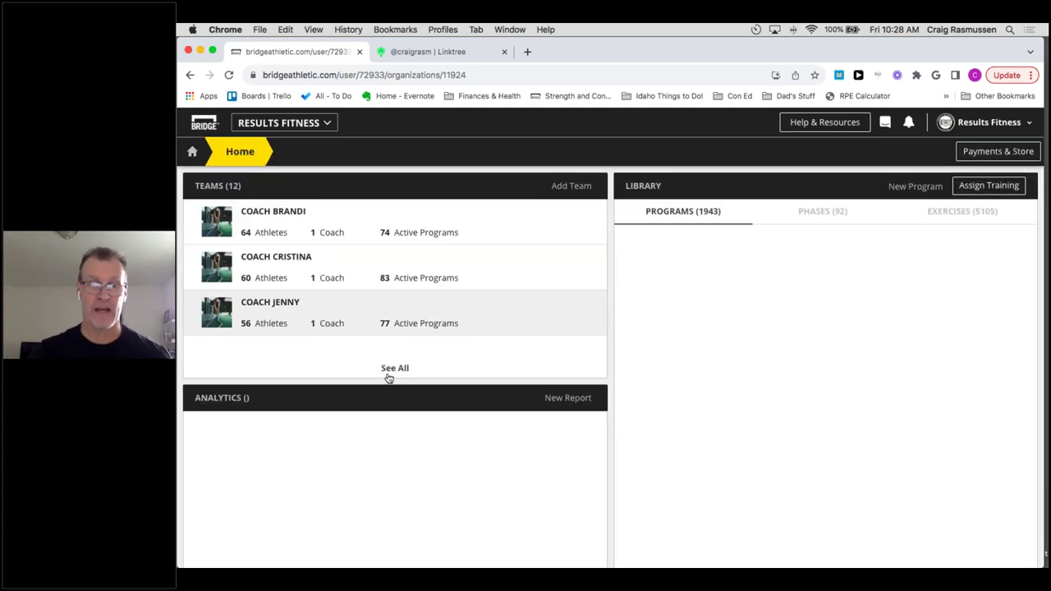
left_click(391, 371)
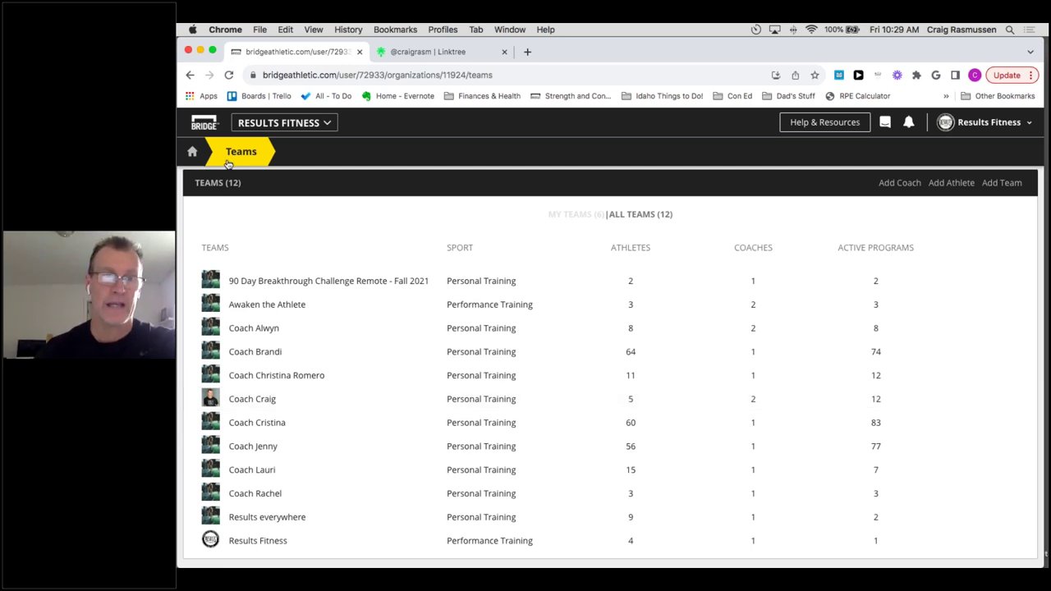
left_click(189, 153)
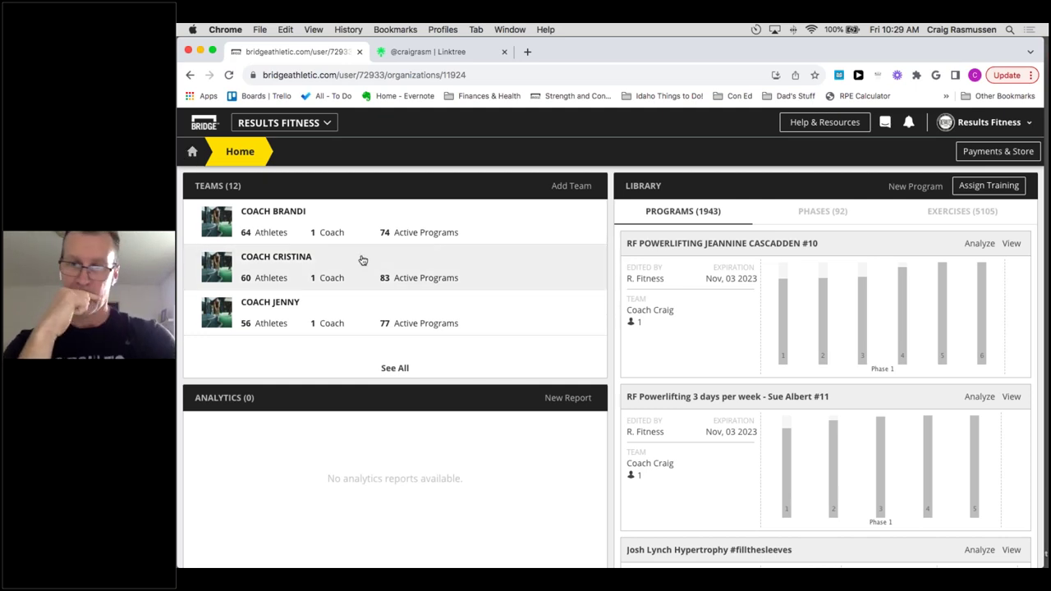
Open the Library's program folders, collapse the Results Fitness folder and show the programs in Results Everywhere.
mouse_move(828, 272)
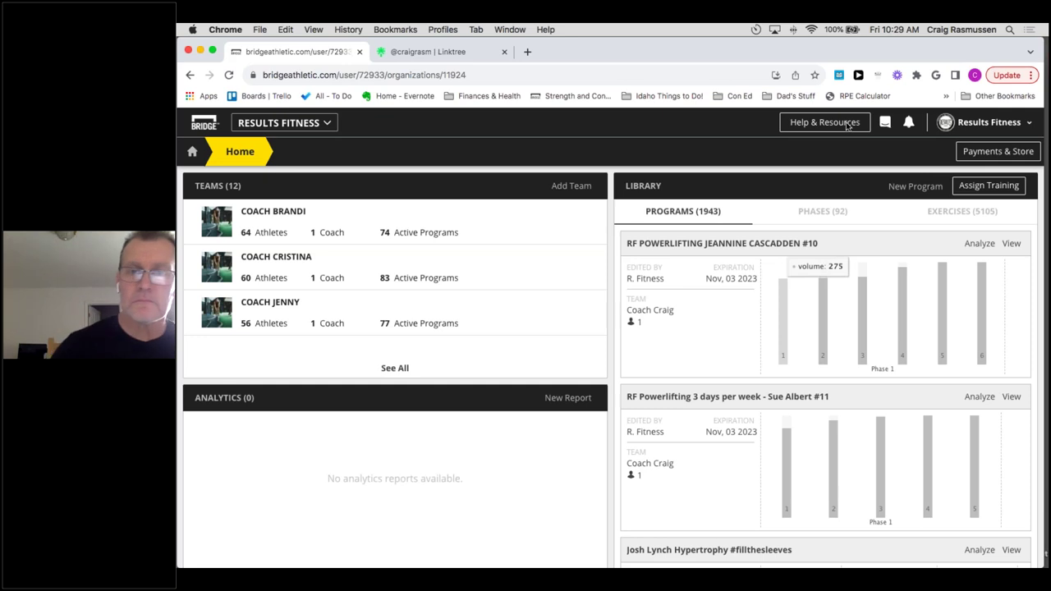
left_click(636, 187)
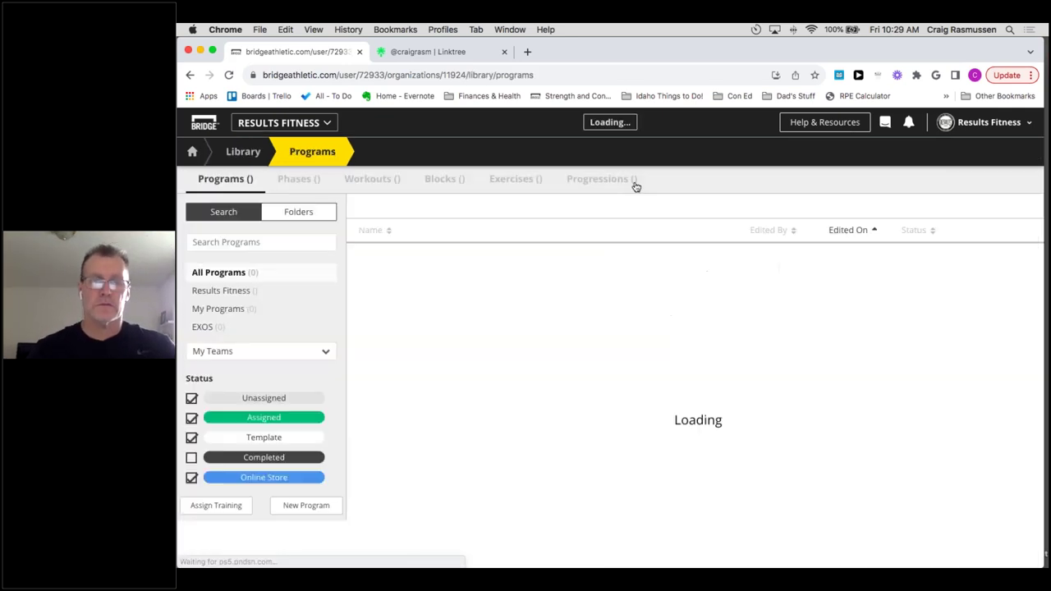
left_click(308, 212)
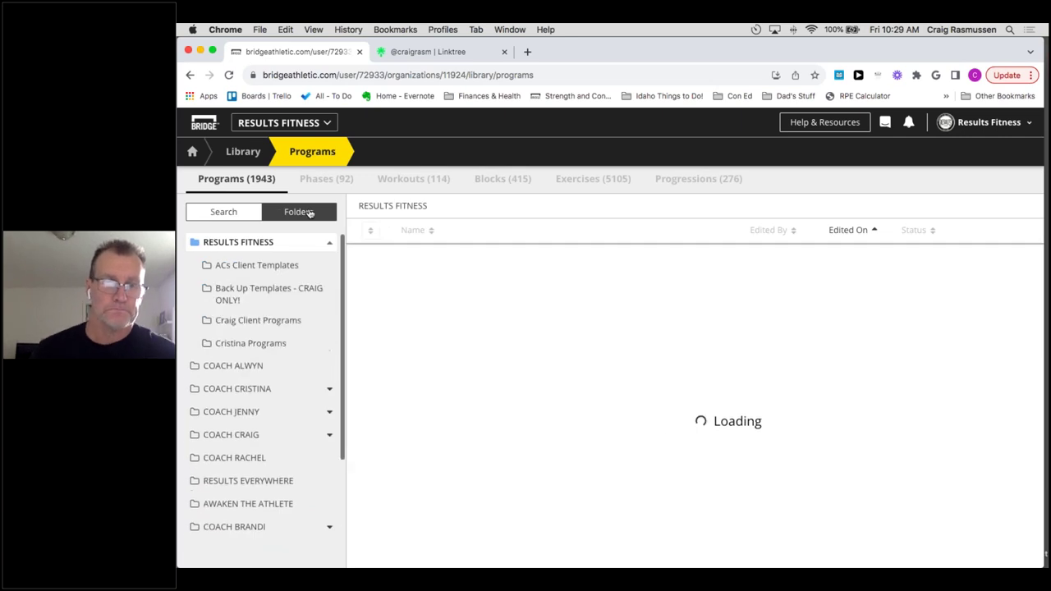
left_click(329, 242)
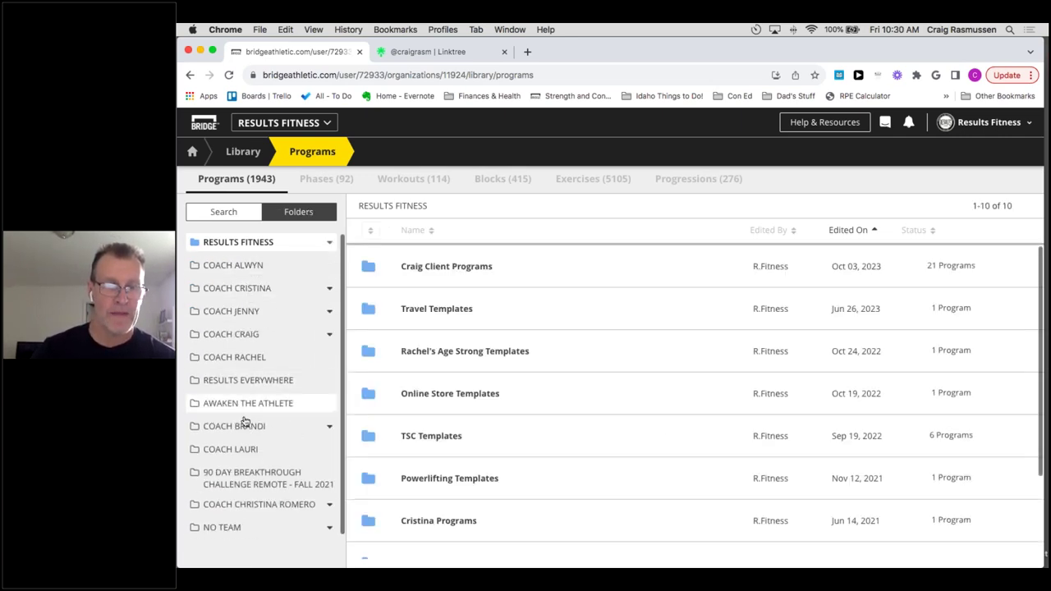
left_click(246, 380)
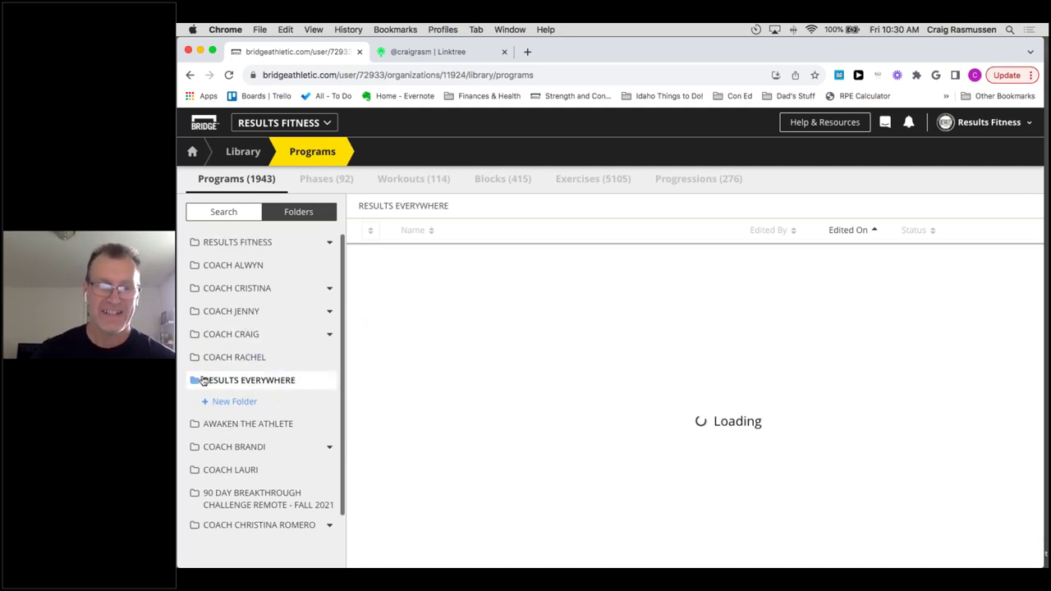
left_click(252, 383)
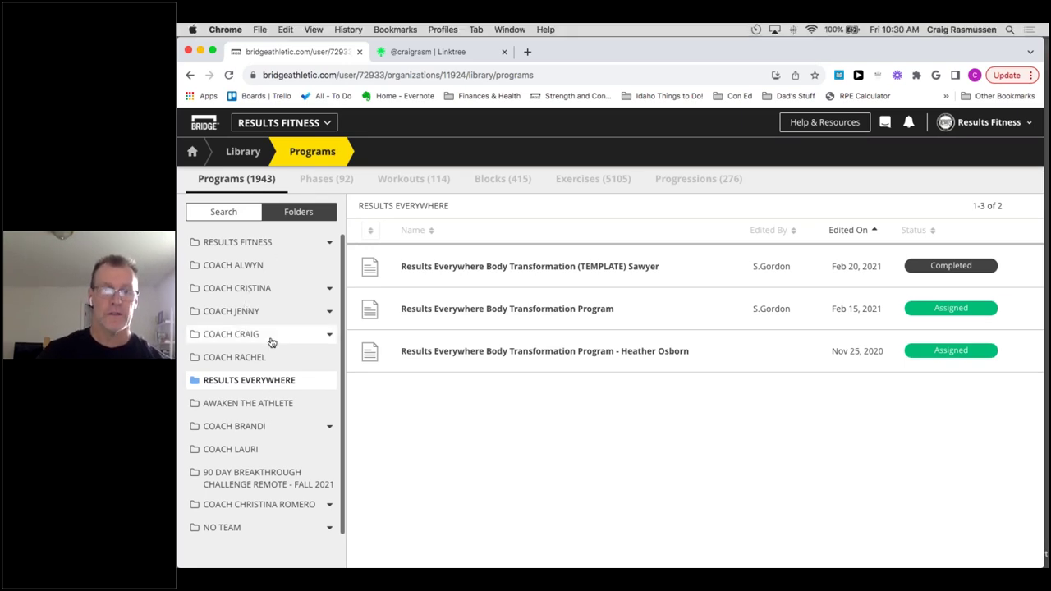
Expand the Coach Craig folder, open the powerlifting client's subfolder and review the programs back to April 2020.
left_click(294, 335)
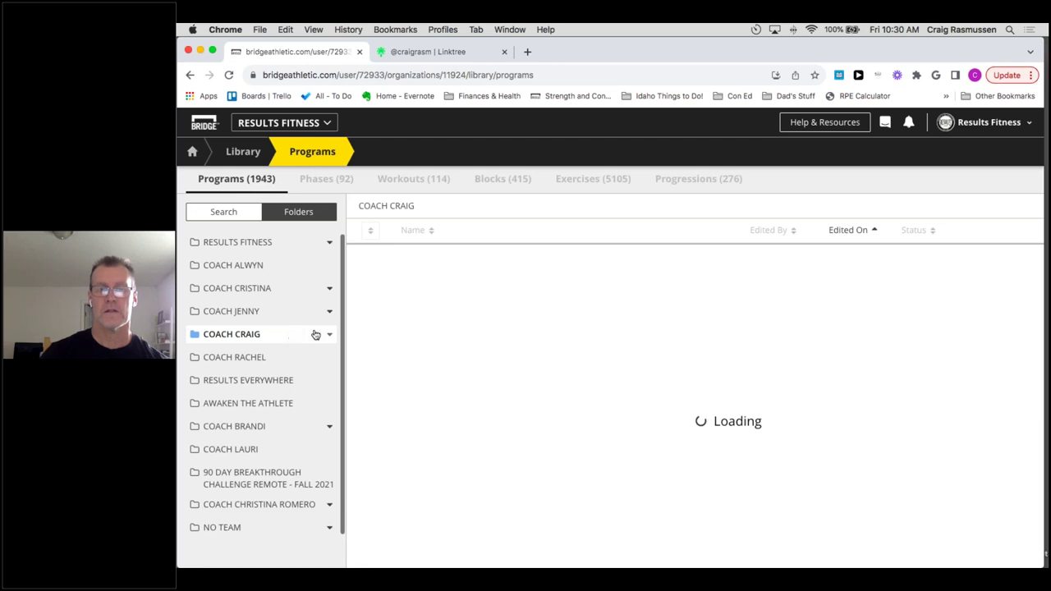
left_click(330, 338)
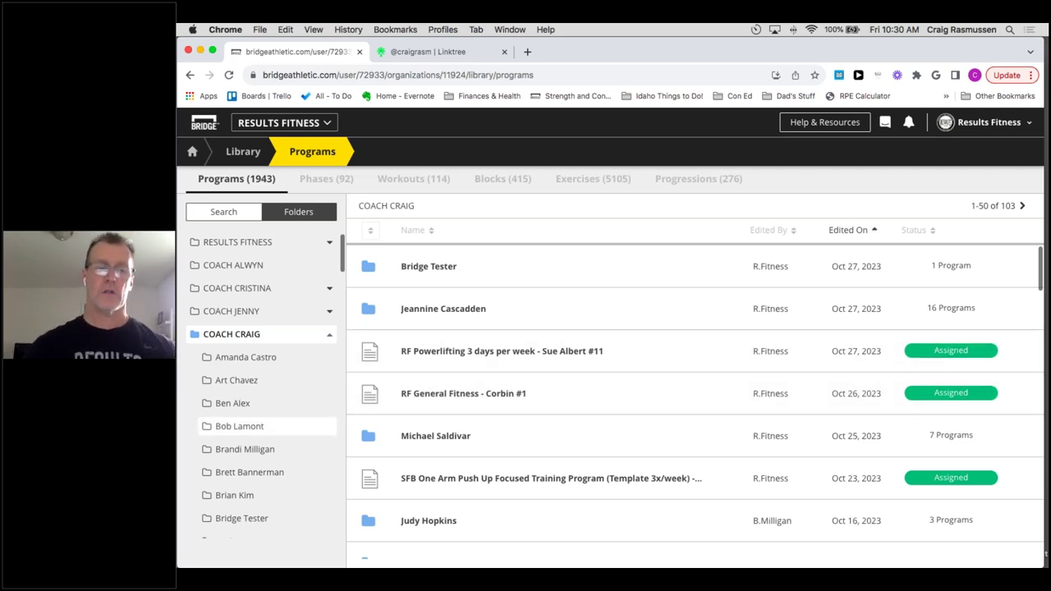
scroll(271, 415, "down", 1)
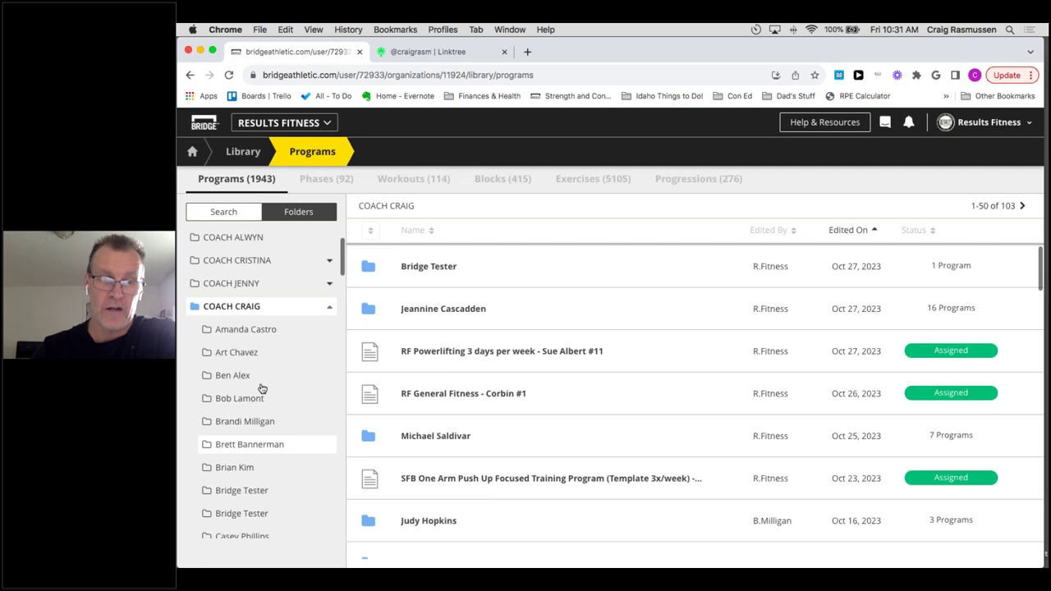
scroll(246, 460, "down", 5)
scroll(251, 434, "down", 6)
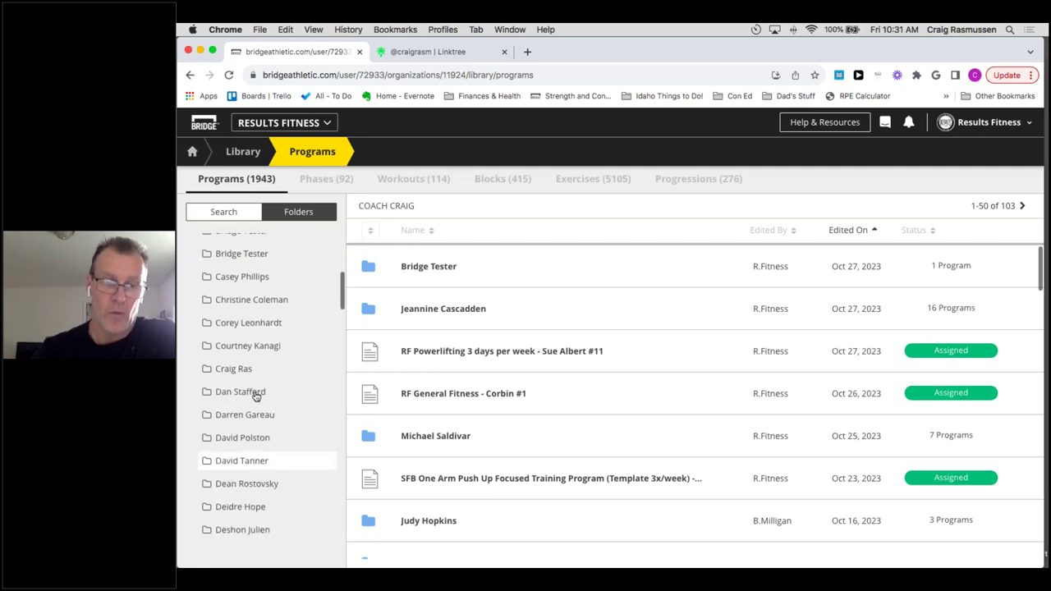
scroll(259, 382, "down", 5)
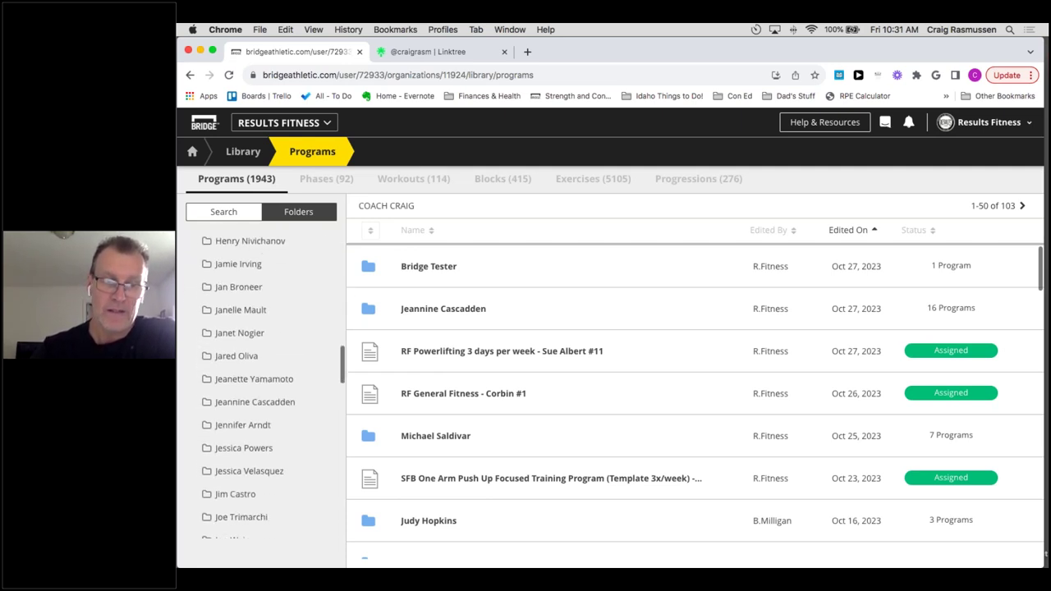
left_click(259, 390)
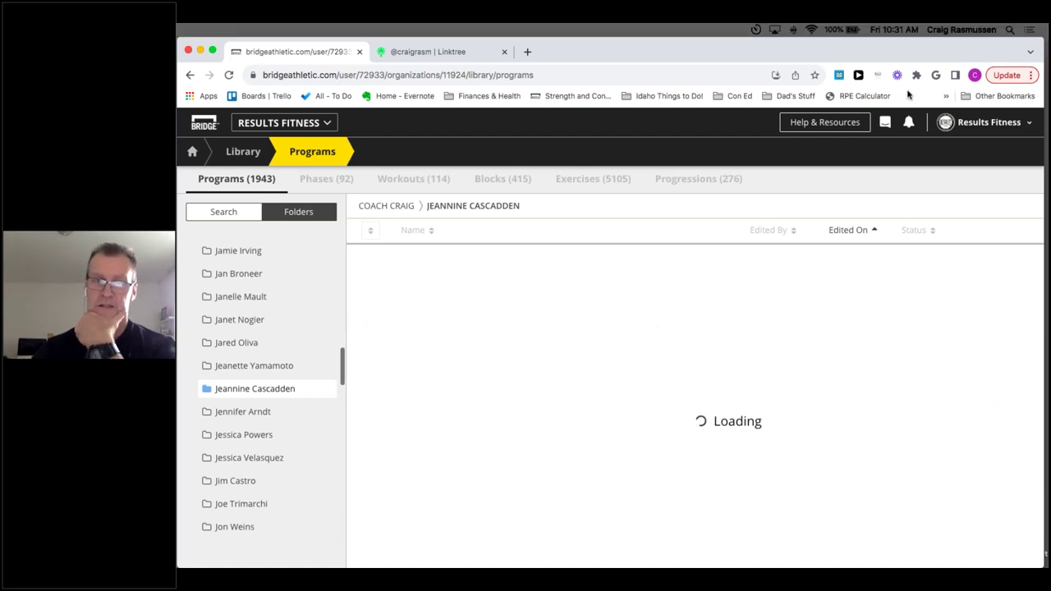
scroll(597, 389, "down", 1)
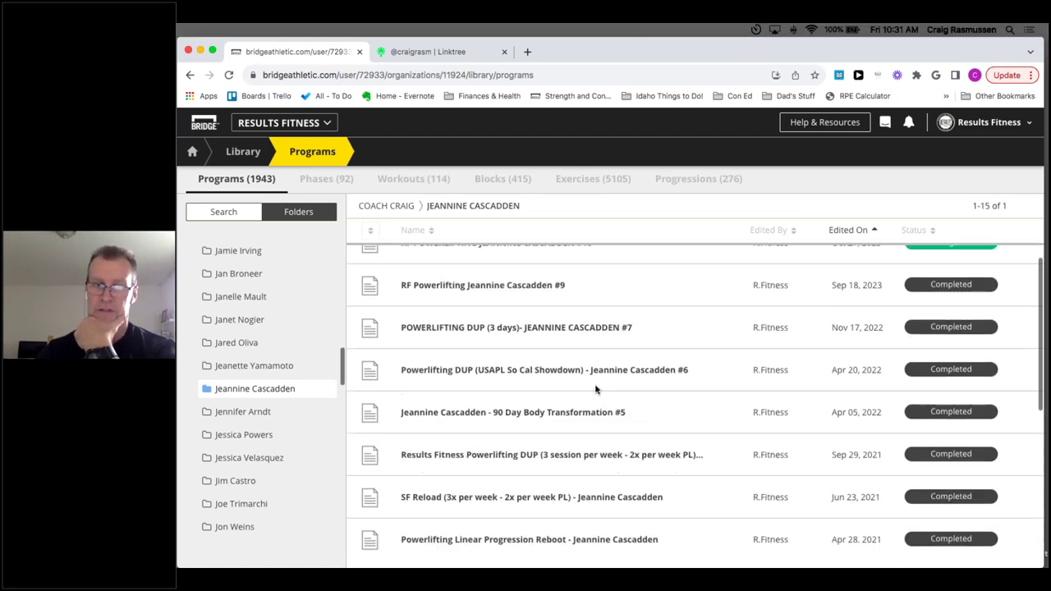
scroll(596, 389, "down", 5)
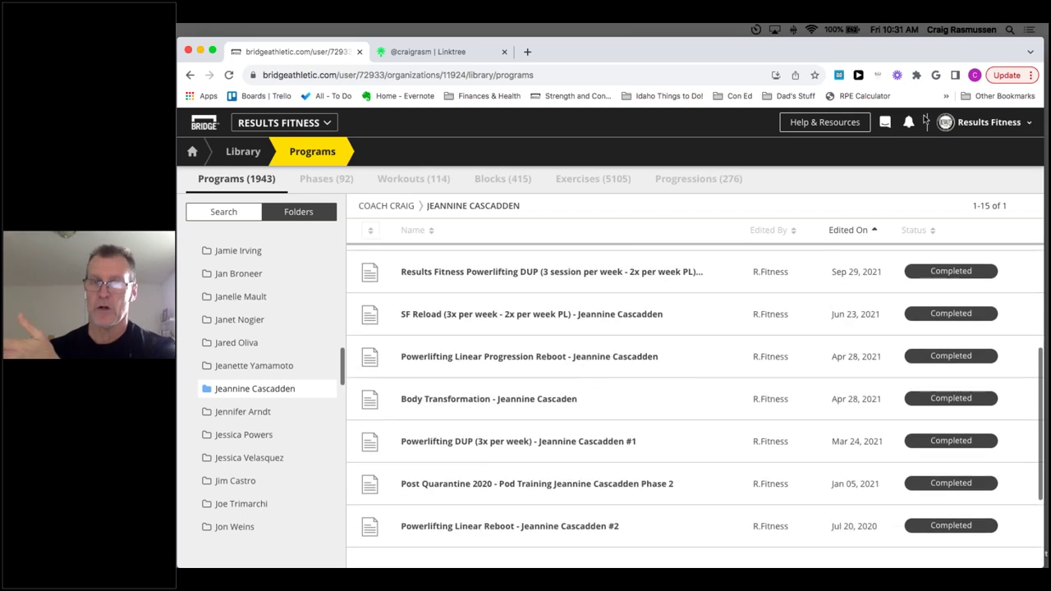
scroll(813, 502, "down", 3)
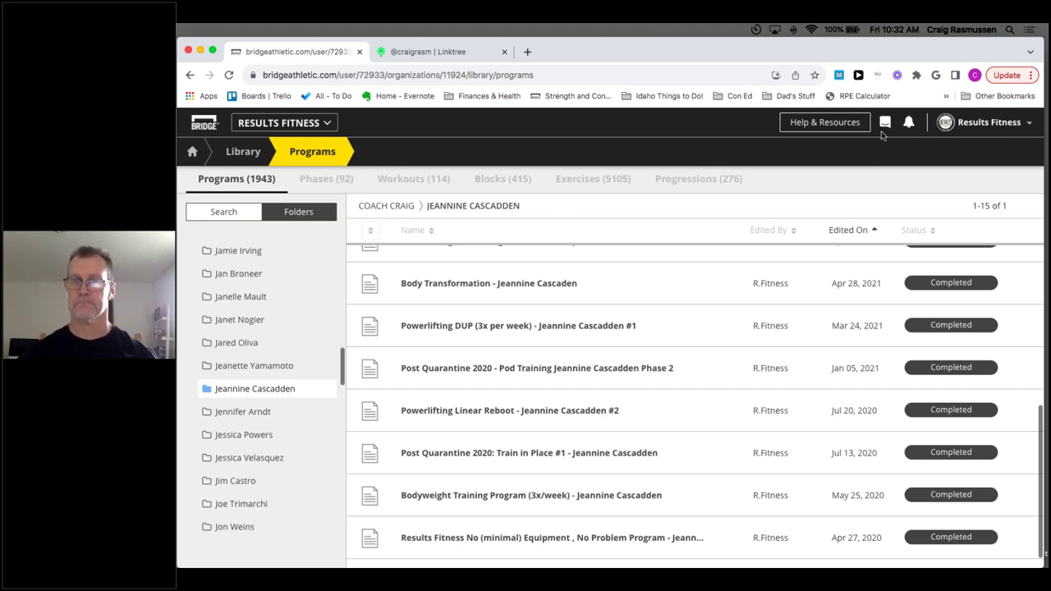
Return to the Home dashboard, open the form for adding a new team and cancel it.
left_click(193, 151)
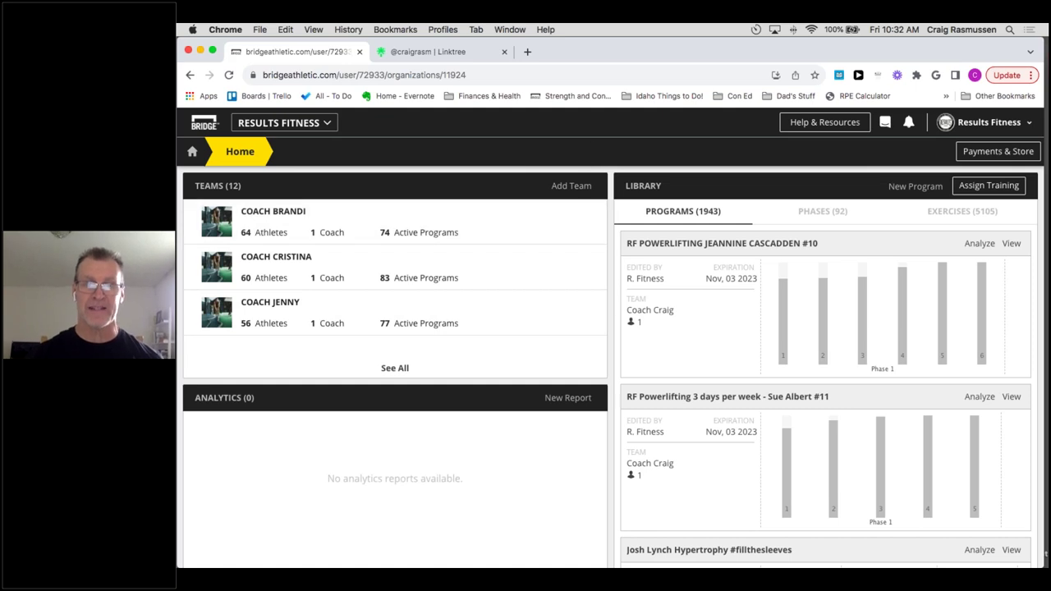
left_click(571, 186)
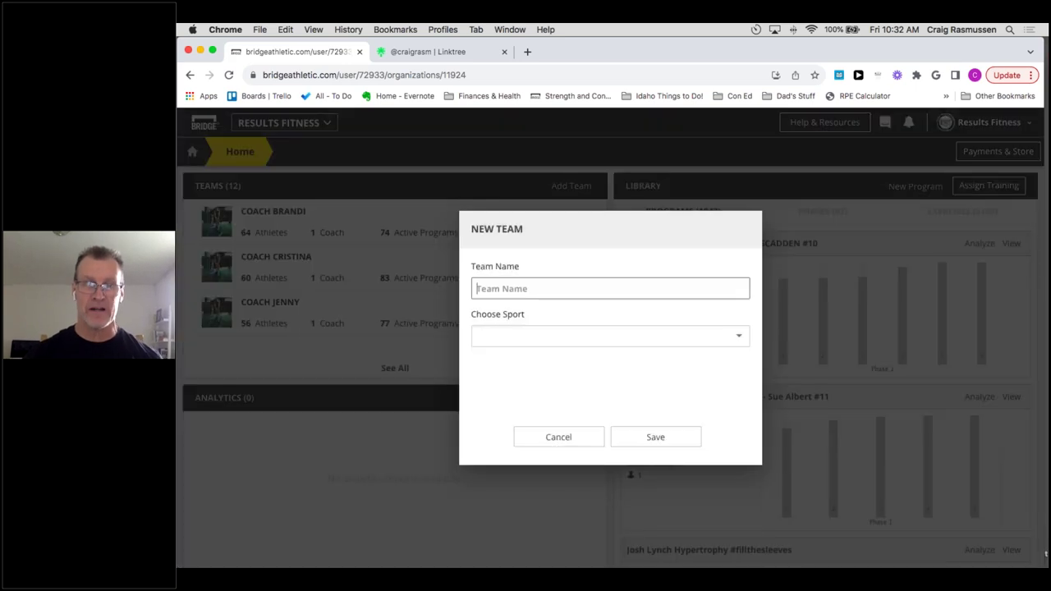
left_click(632, 426)
left_click(577, 445)
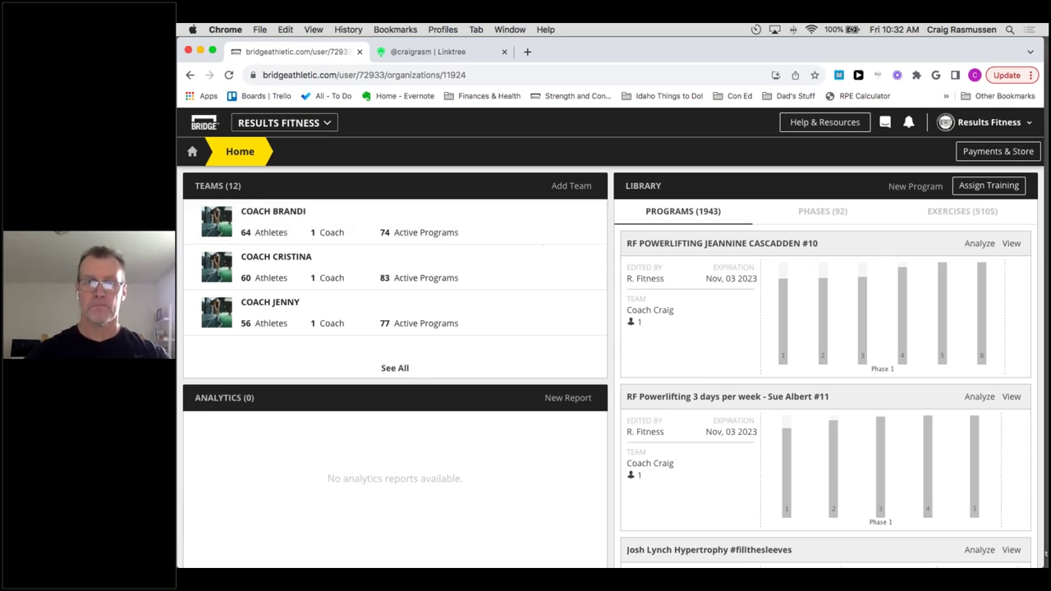
Open the Library's program search and filter the programs to Completed status only, excluding Unassigned, Assigned, Template and Online Store.
left_click(642, 187)
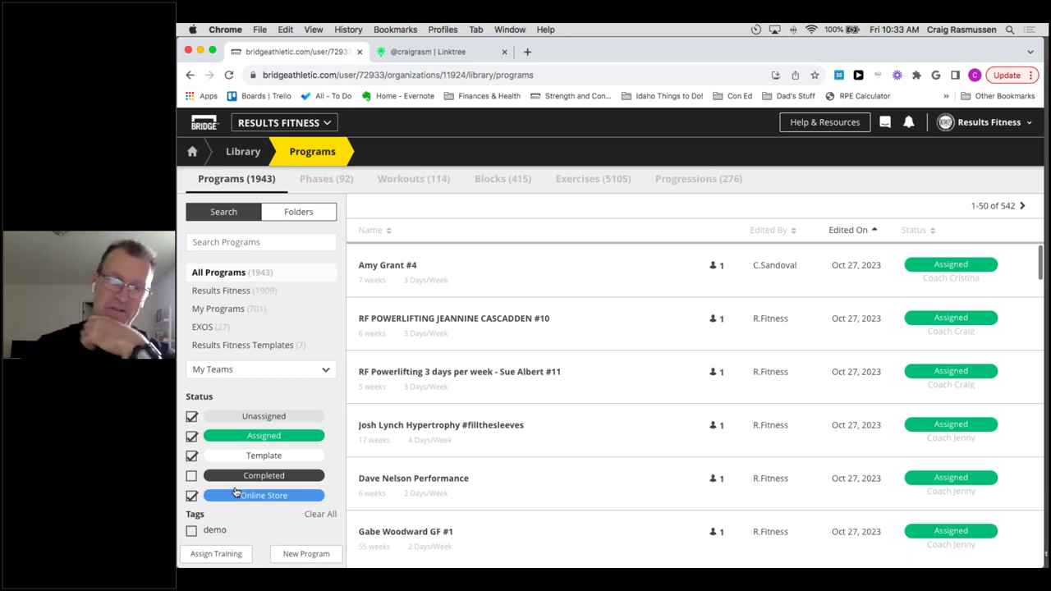
left_click(191, 475)
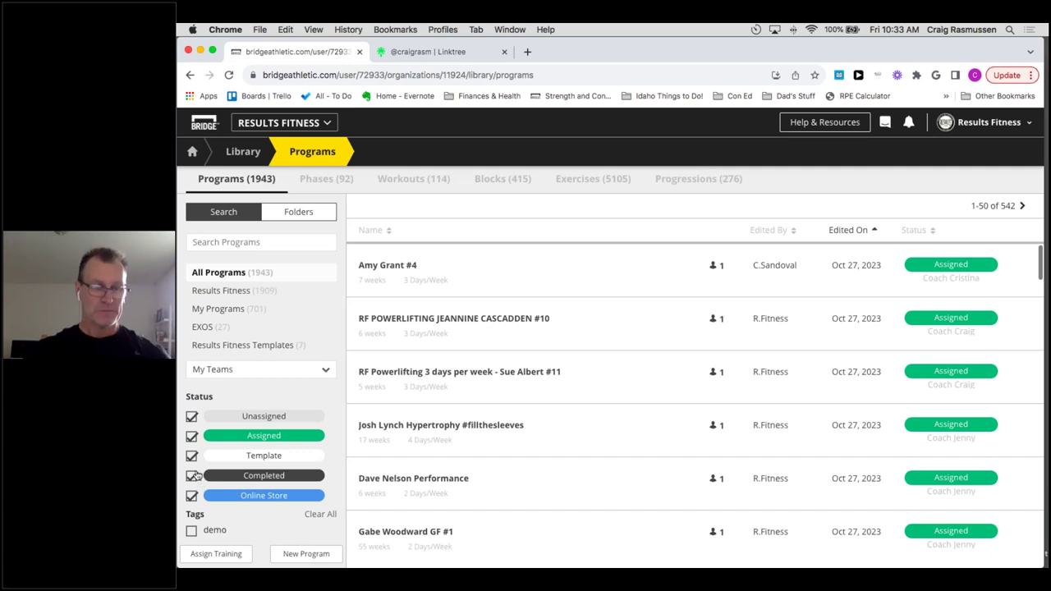
left_click(191, 416)
left_click(191, 436)
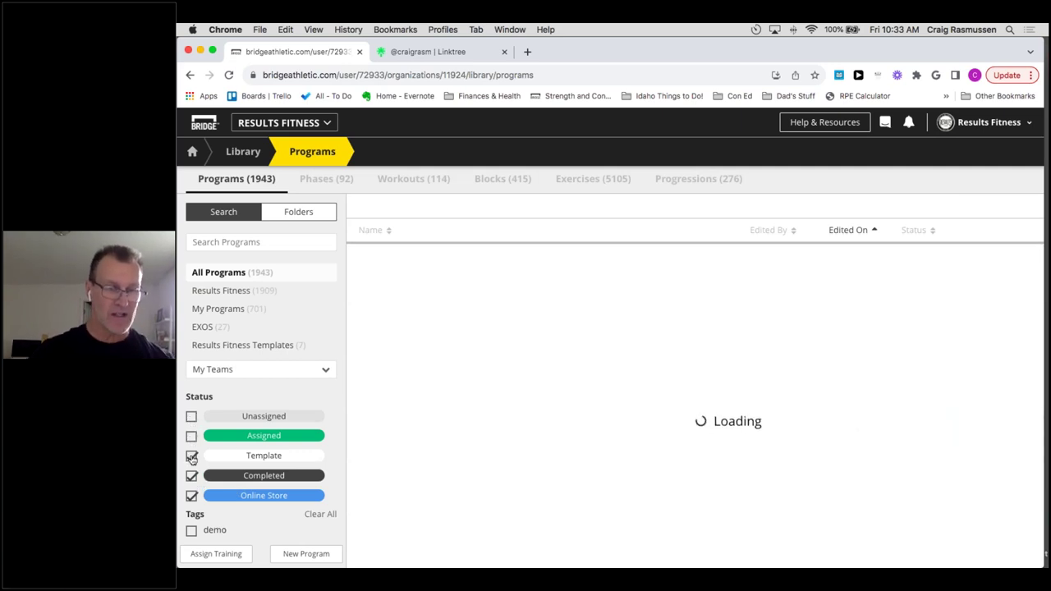
left_click(192, 496)
left_click(191, 456)
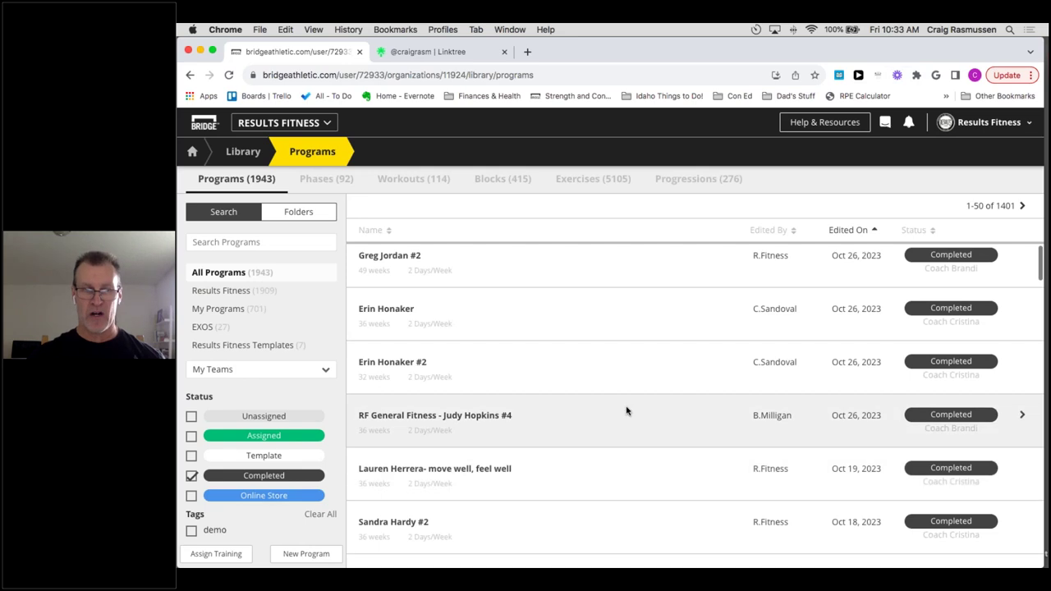
Browse the completed programs back to September 2023, look at the folder view and return to the program search.
scroll(627, 411, "up", 1)
scroll(626, 411, "down", 20)
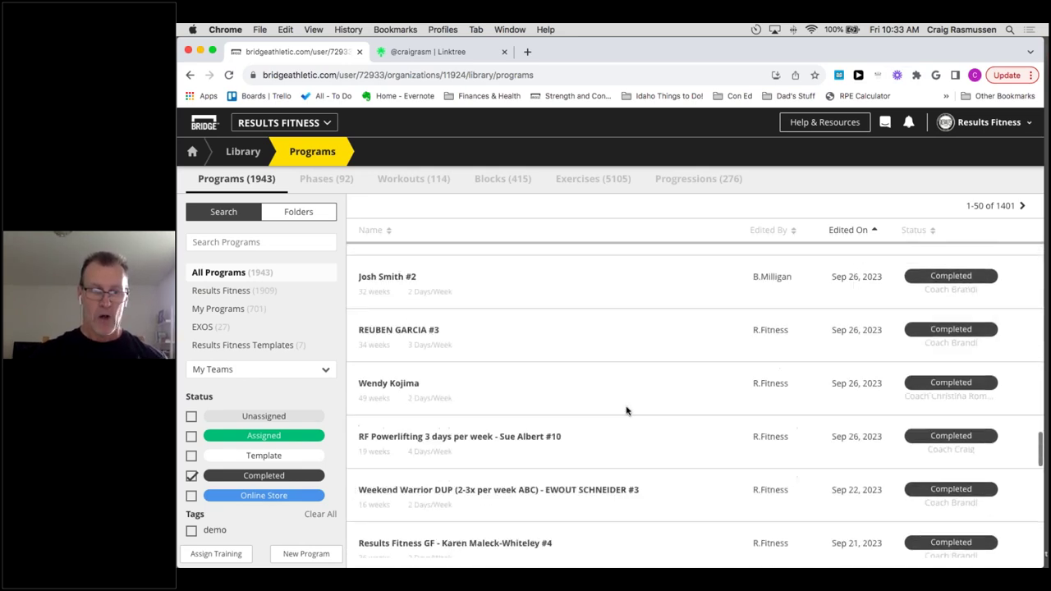
left_click(299, 215)
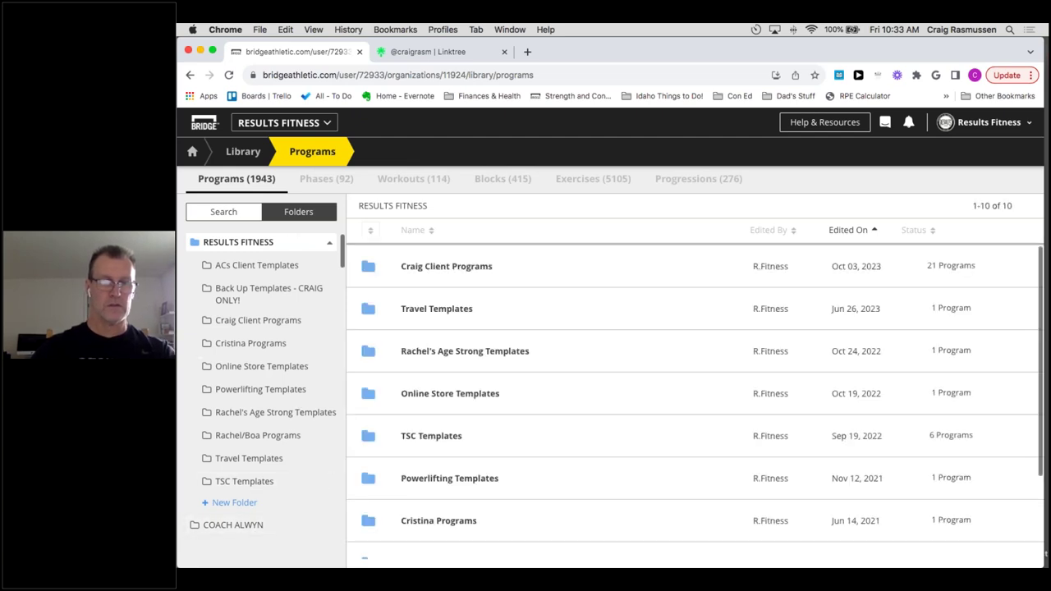
left_click(225, 215)
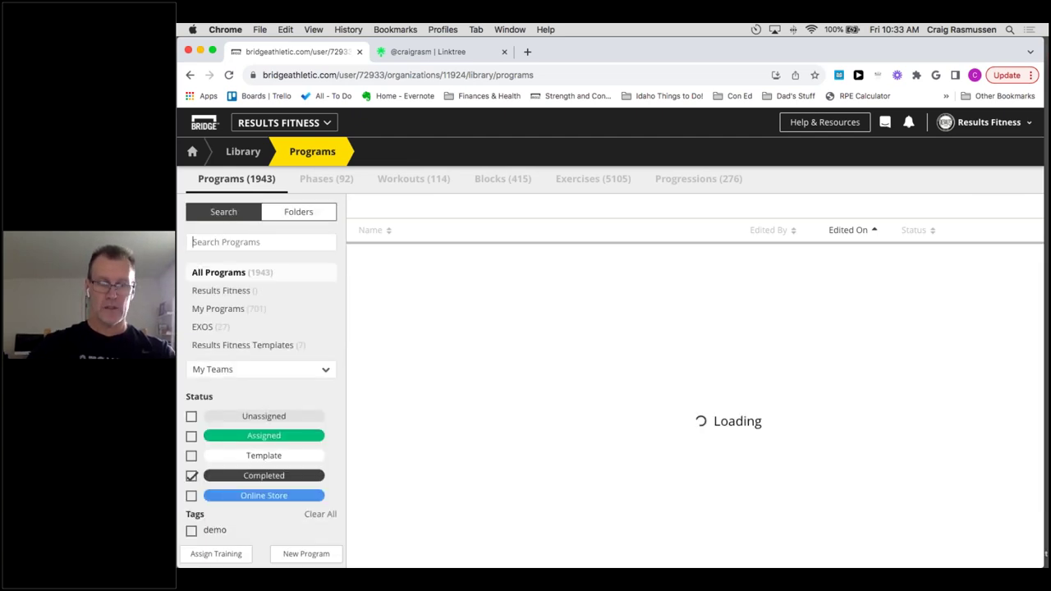
Search the completed programs for "Bridge Tester" and open Body Transformation - Bridge Tester #2.
type("Bridge TEst")
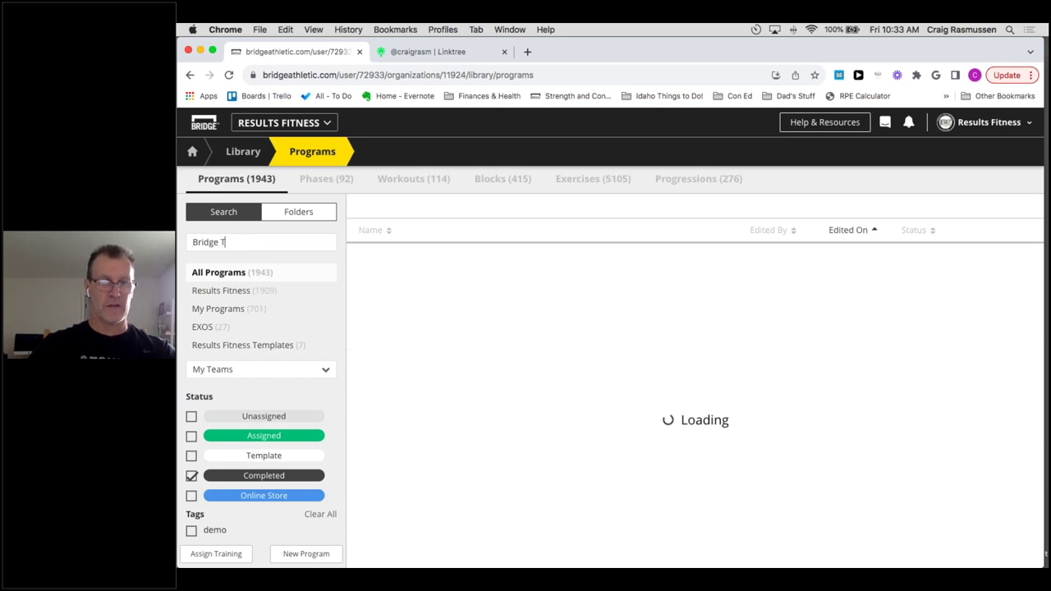
key("BackSpace")
key("BackSpace")
key("BackSpace")
type("ester")
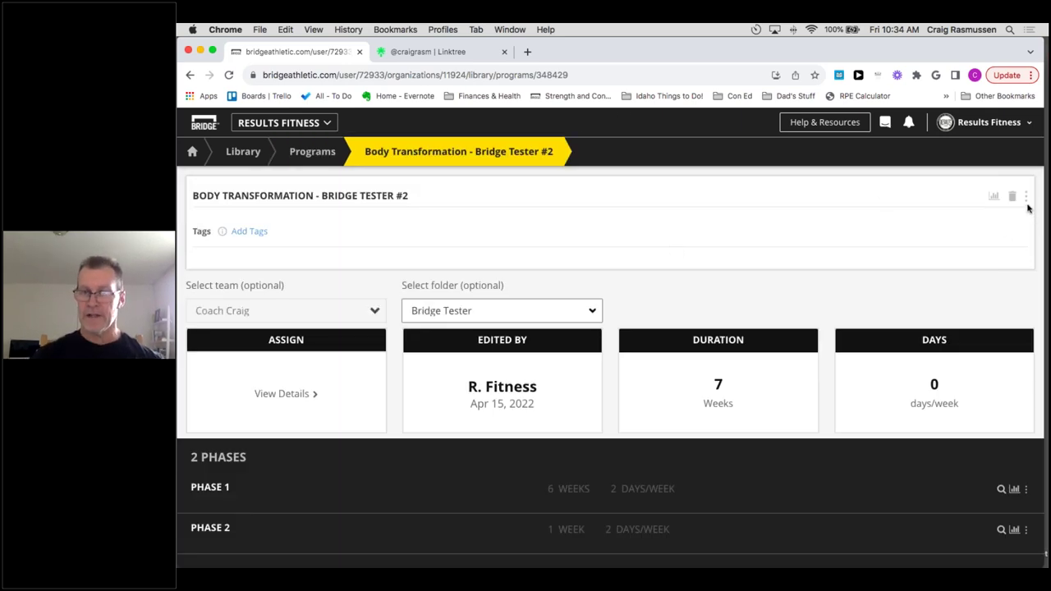
Clone the Body Transformation - Bridge Tester #2 program and look over the copy's weeks and phases.
scroll(692, 452, "down", 1)
scroll(932, 304, "up", 1)
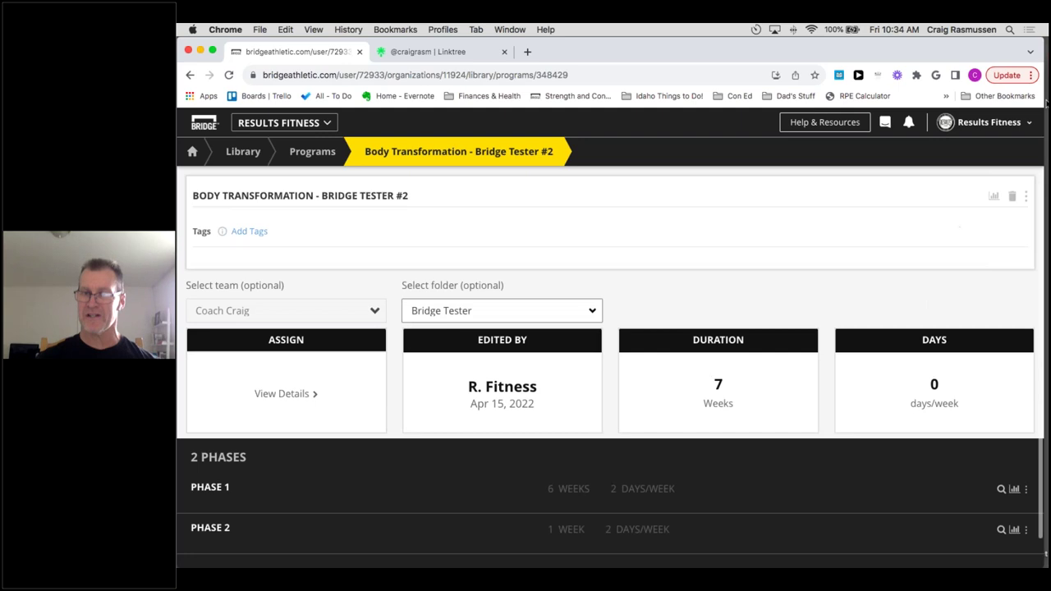
left_click(1026, 198)
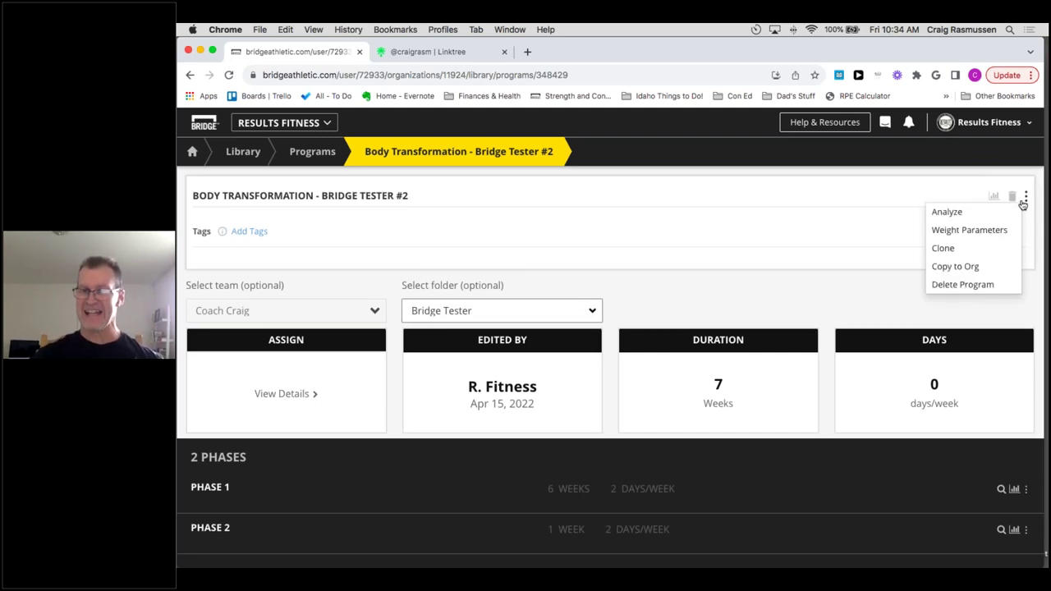
left_click(984, 257)
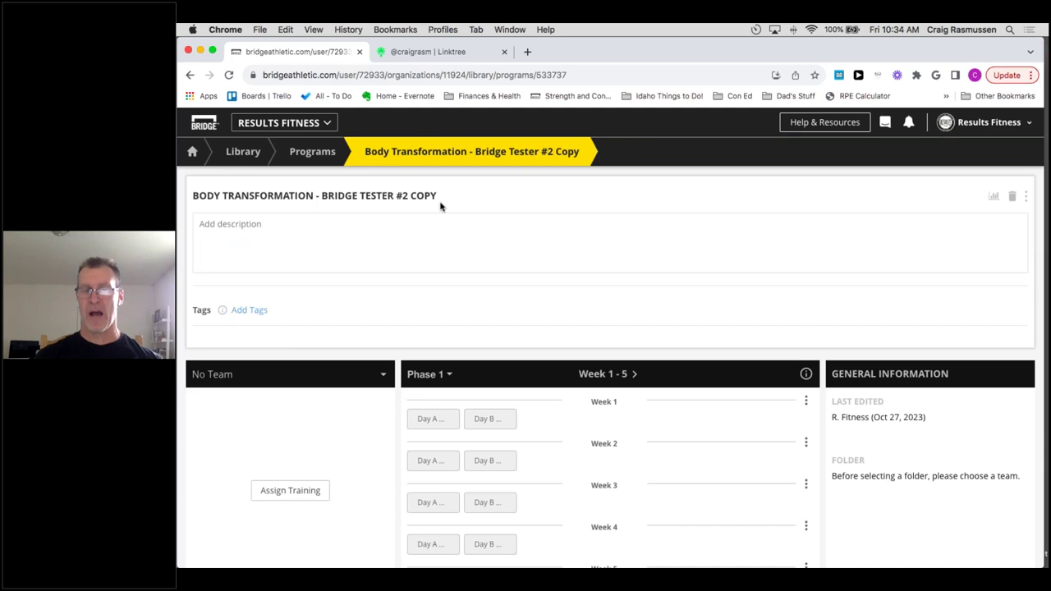
scroll(267, 276, "down", 5)
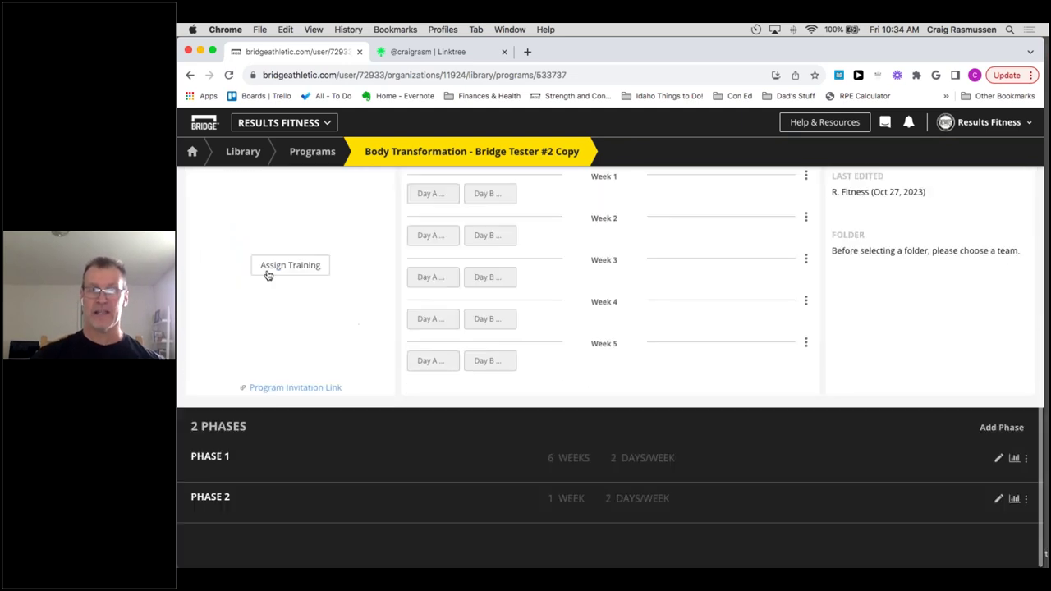
scroll(266, 276, "up", 5)
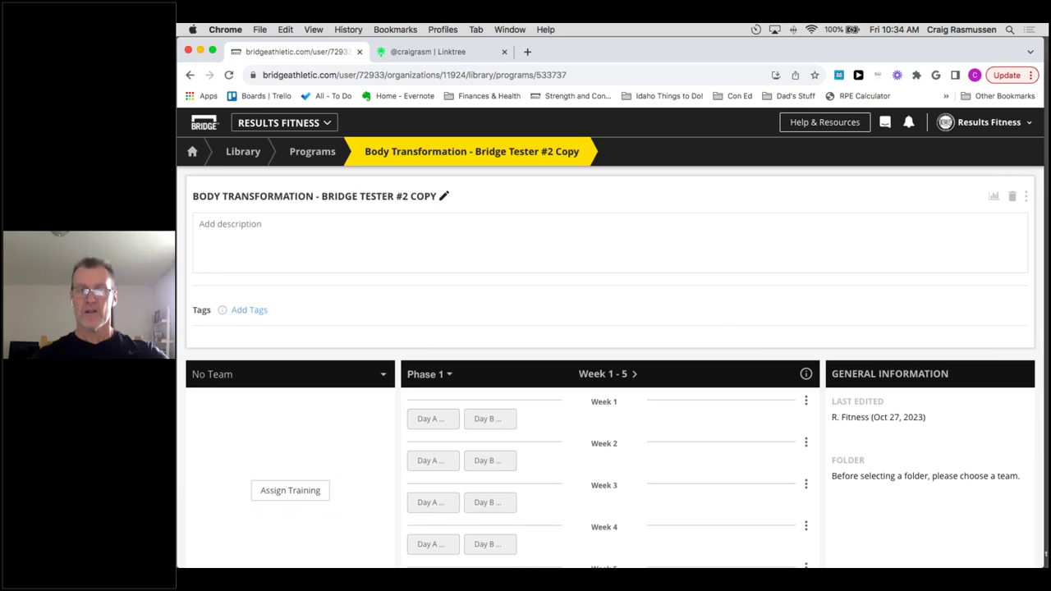
Rename the cloned program to "Body Transformation - (TEMPLATE -MAKE COPY!)" and save the title.
left_click(444, 197)
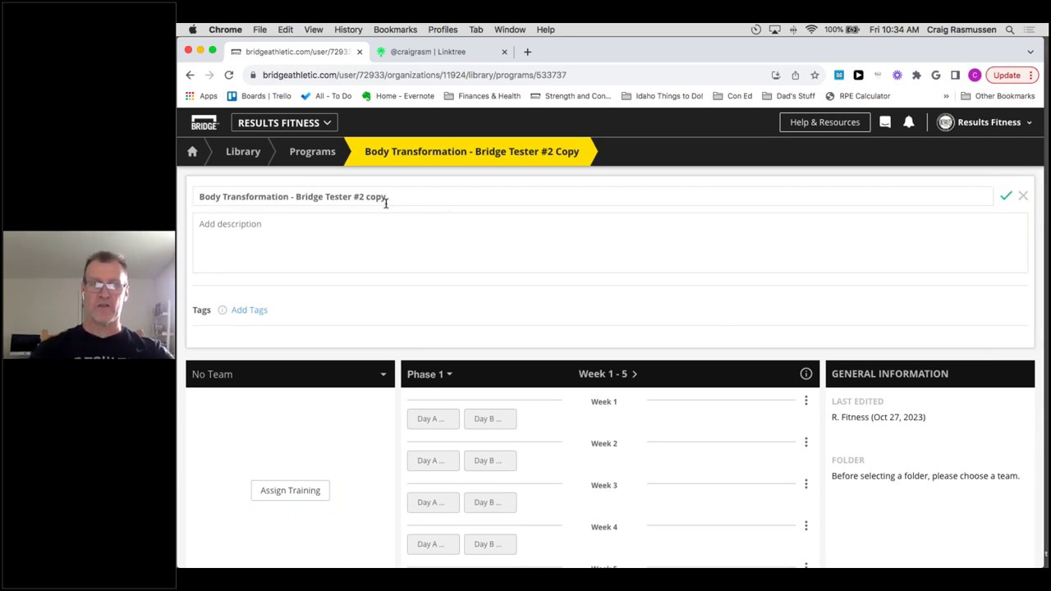
key("BackSpace")
key("BackSpace")
key("BackSpace")
key("BackSpace")
key("BackSpace")
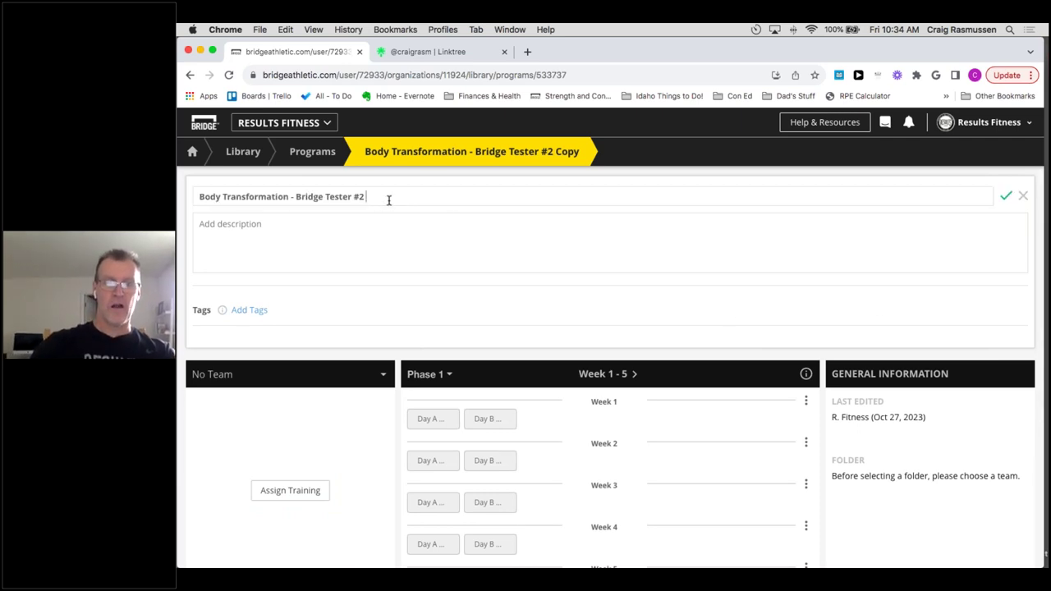
key("BackSpace")
key("BackSpace")
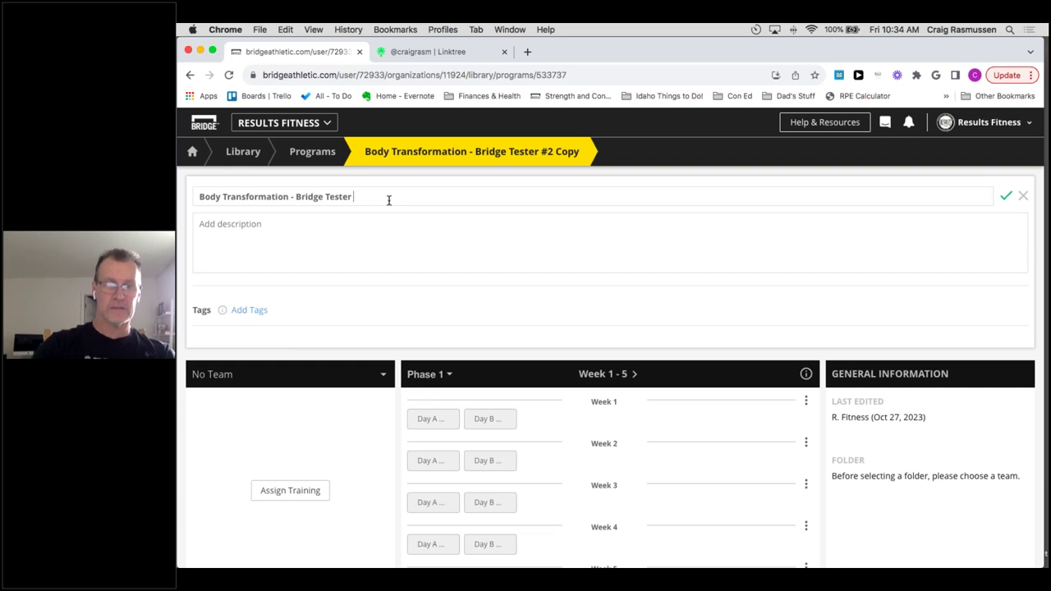
key("BackSpace")
key("BackSpace")
key("BackSpace")
key("BackSpace")
key("BackSpace")
key("BackSpace")
key("BackSpace")
key("BackSpace")
key("BackSpace")
key("BackSpace")
key("BackSpace")
key("BackSpace")
key("BackSpace")
key("BackSpace")
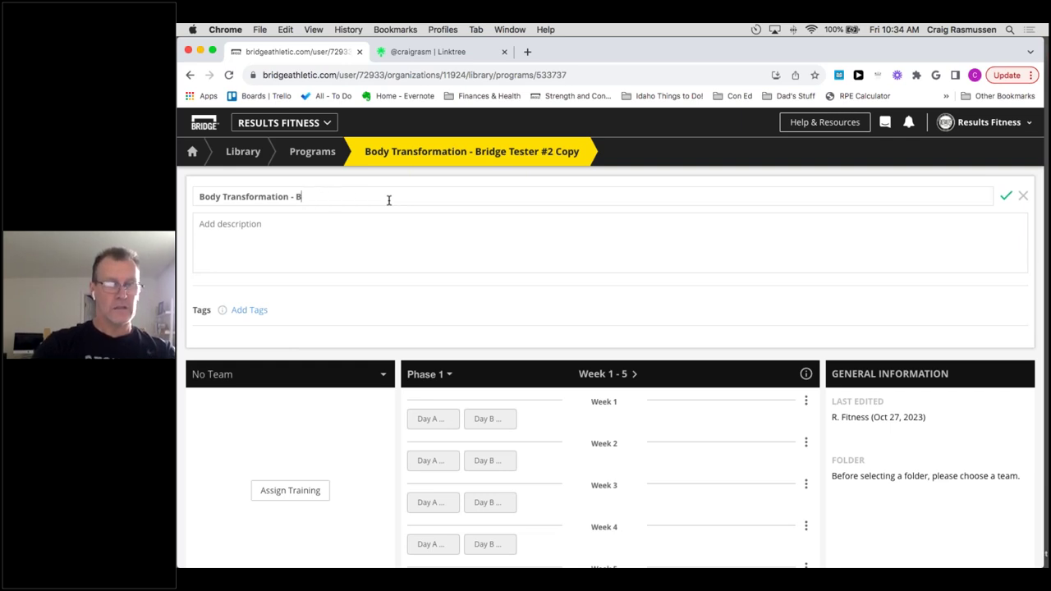
type("*")
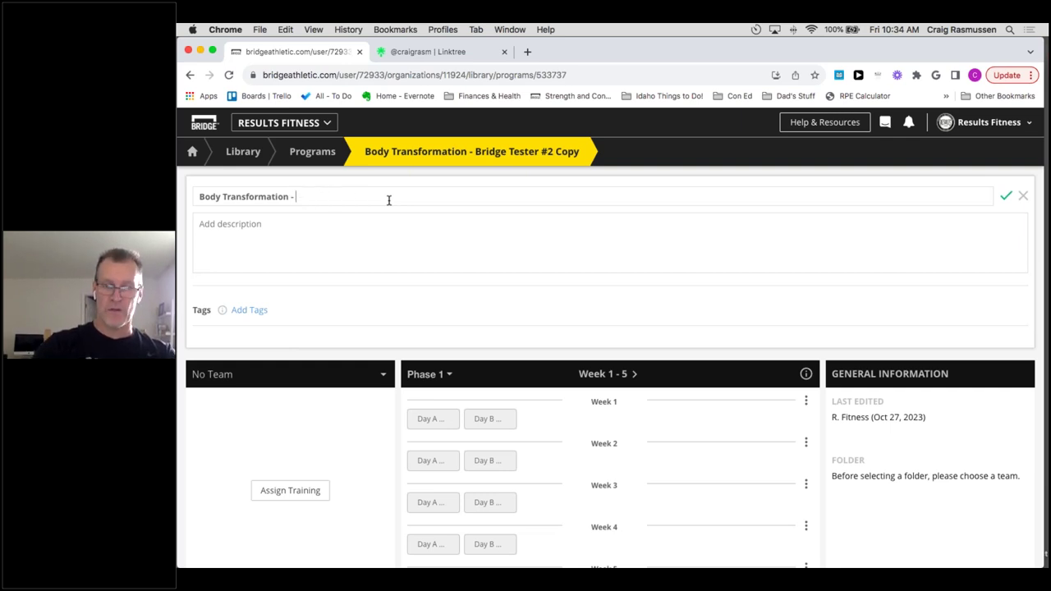
type("(TEM")
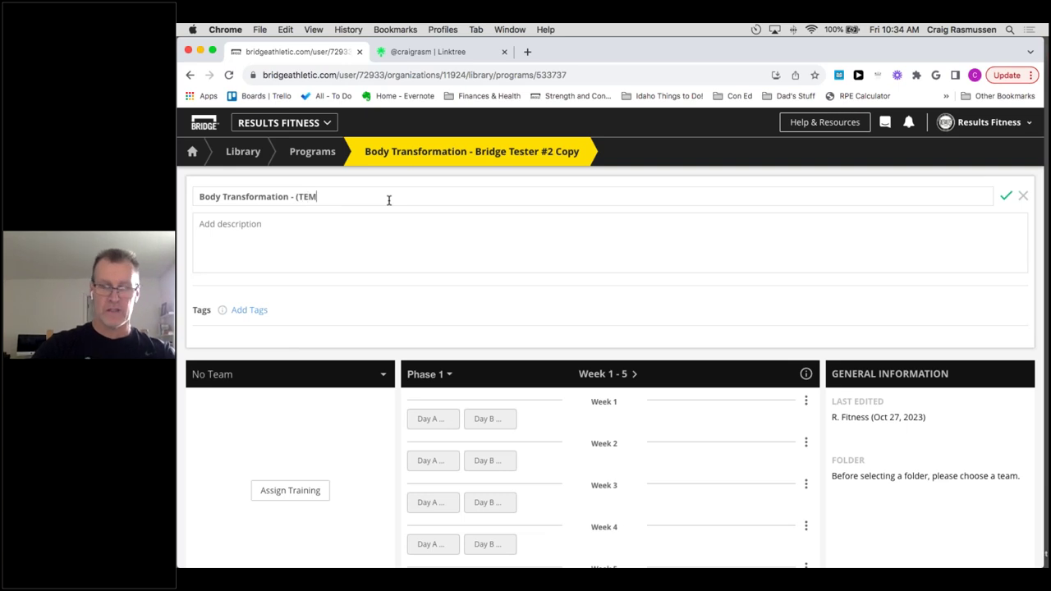
type("PLATE")
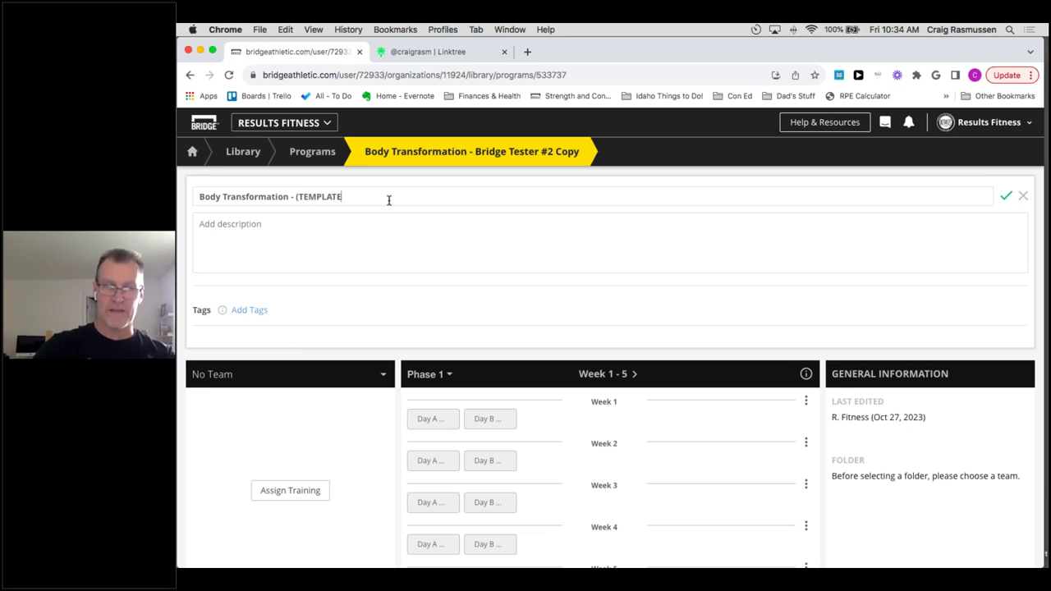
type("_")
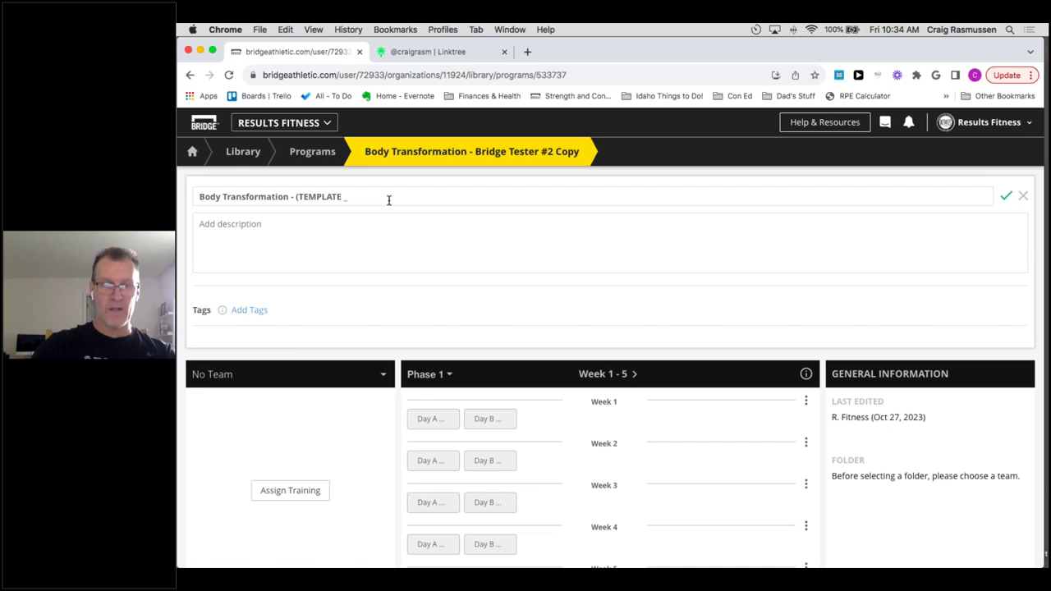
key("BackSpace")
type("-MAKE ")
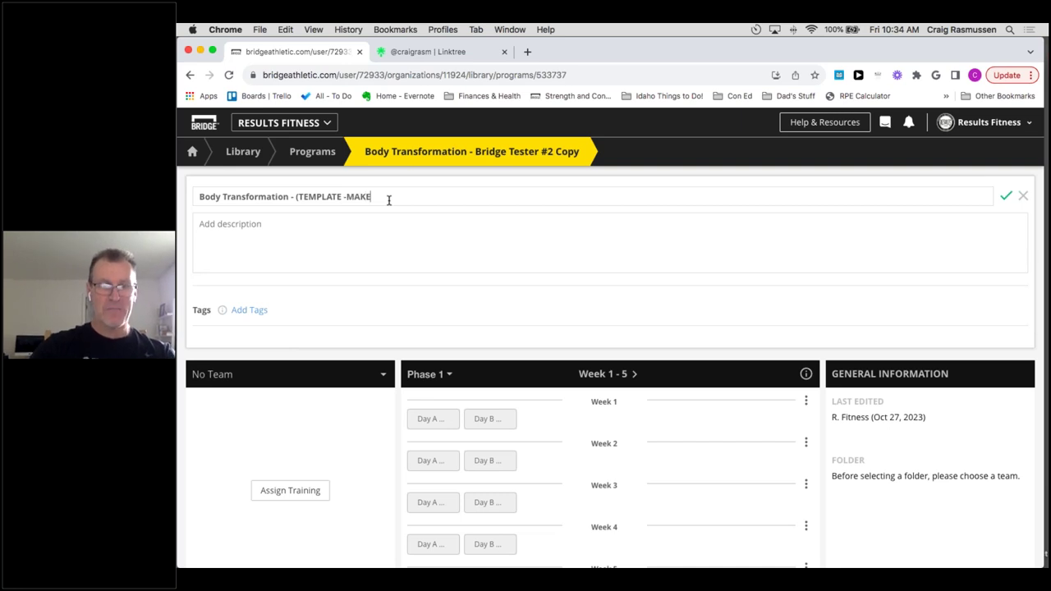
type("COPY")
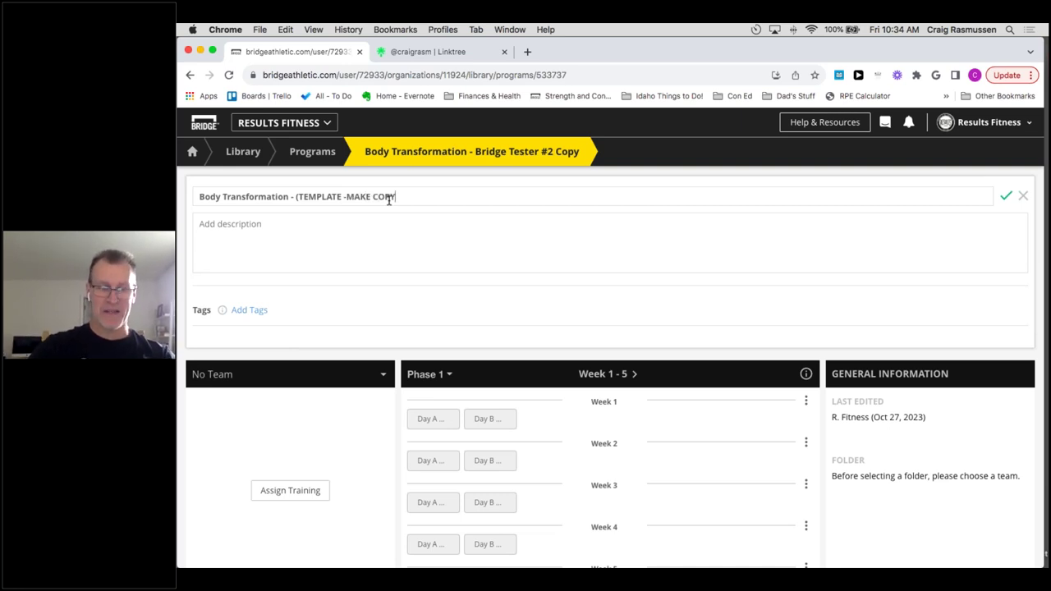
type("))")
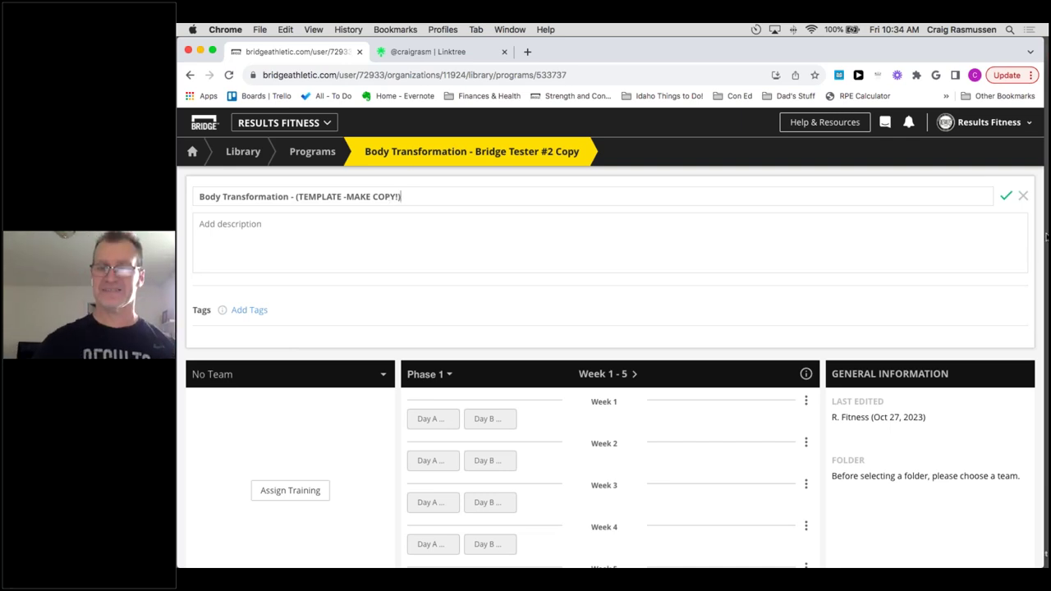
left_click(1006, 197)
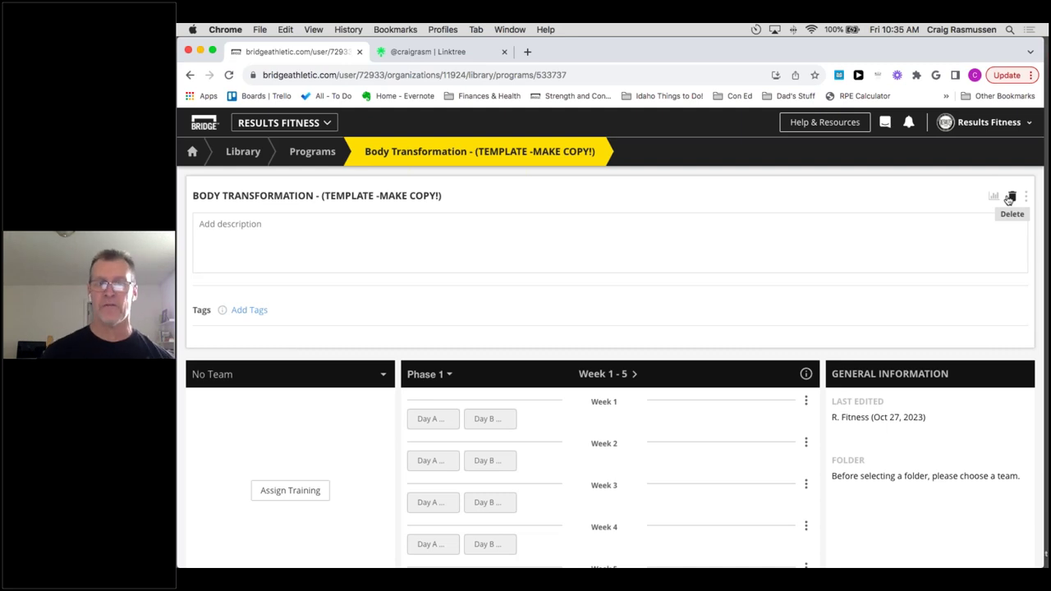
Return to the Home dashboard, open the team selection for adding a new athlete and dismiss it.
left_click(309, 160)
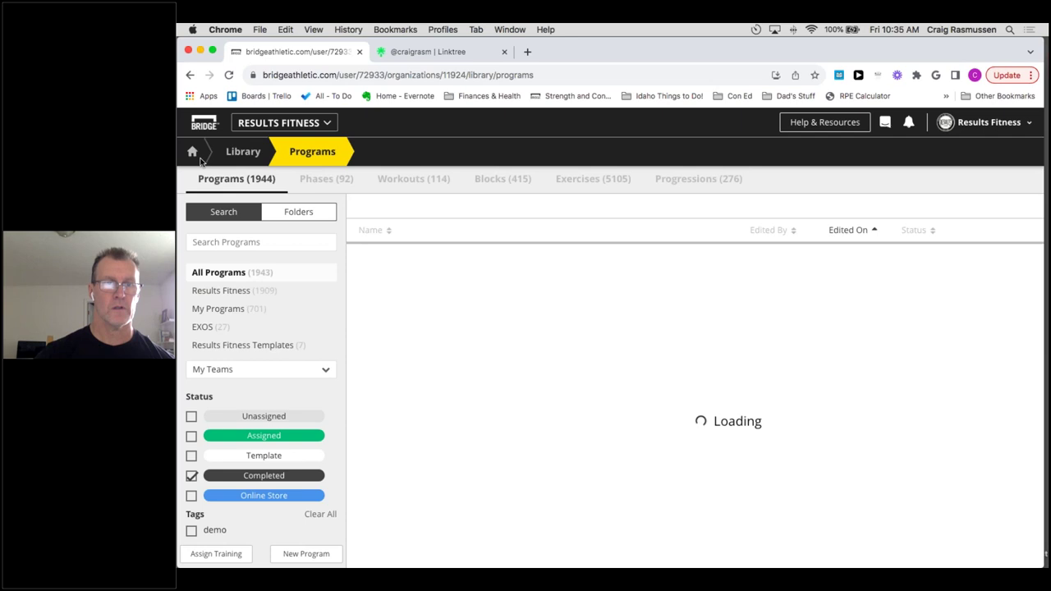
left_click(193, 154)
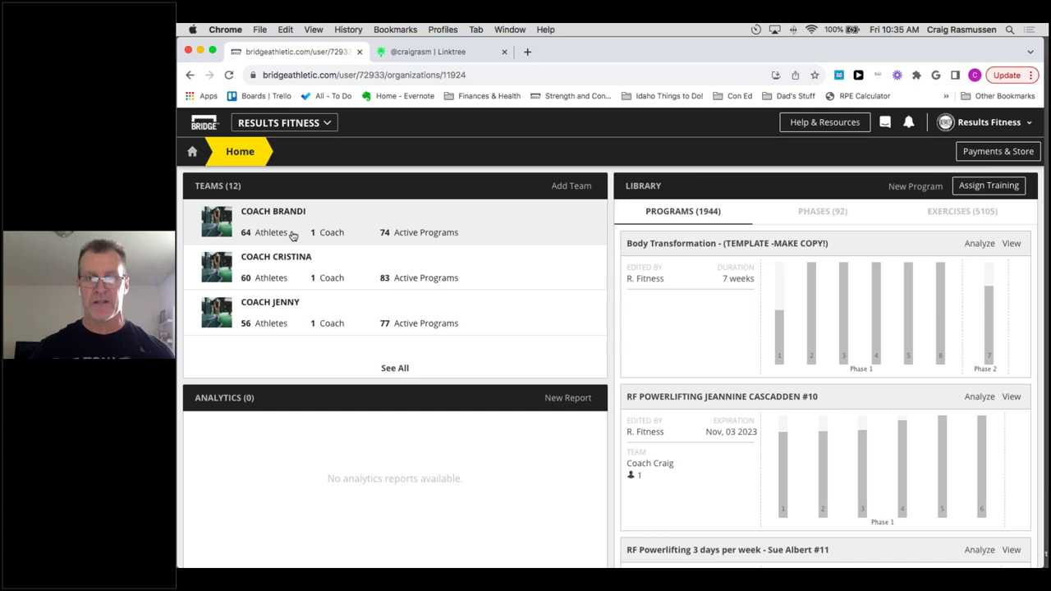
scroll(292, 236, "down", 10)
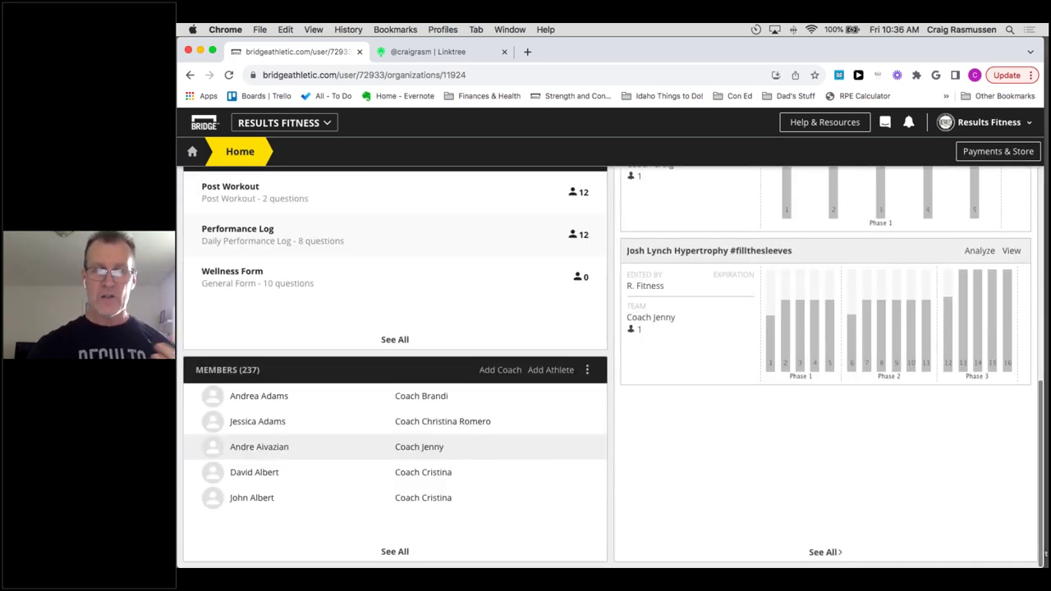
left_click(554, 374)
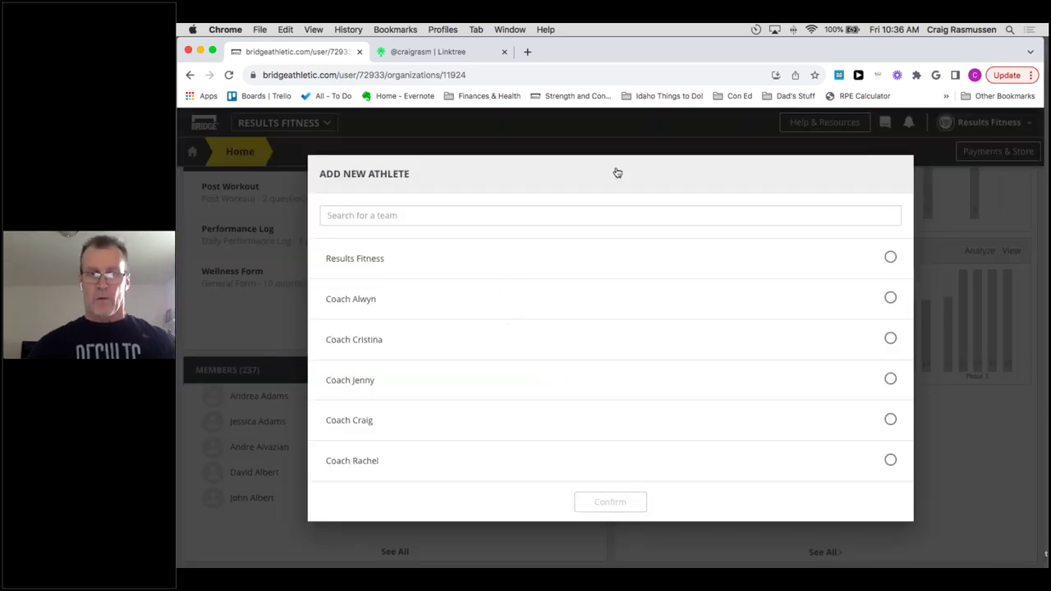
left_click(1008, 425)
Start adding a new athlete from the Members section and confirm Coach Craig as the team.
scroll(394, 431, "up", 1)
scroll(525, 431, "up", 1)
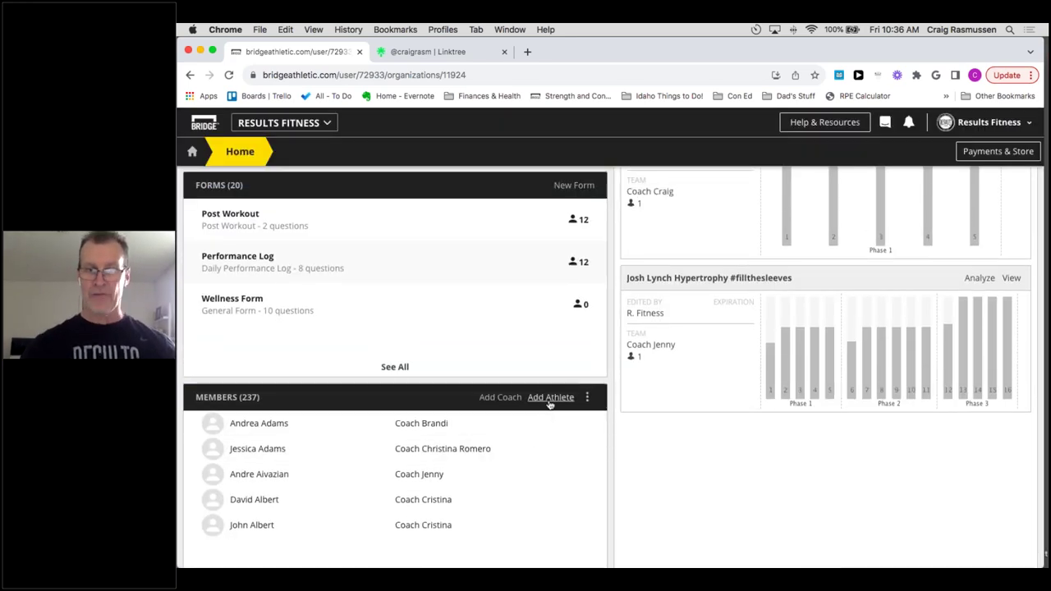
left_click(550, 400)
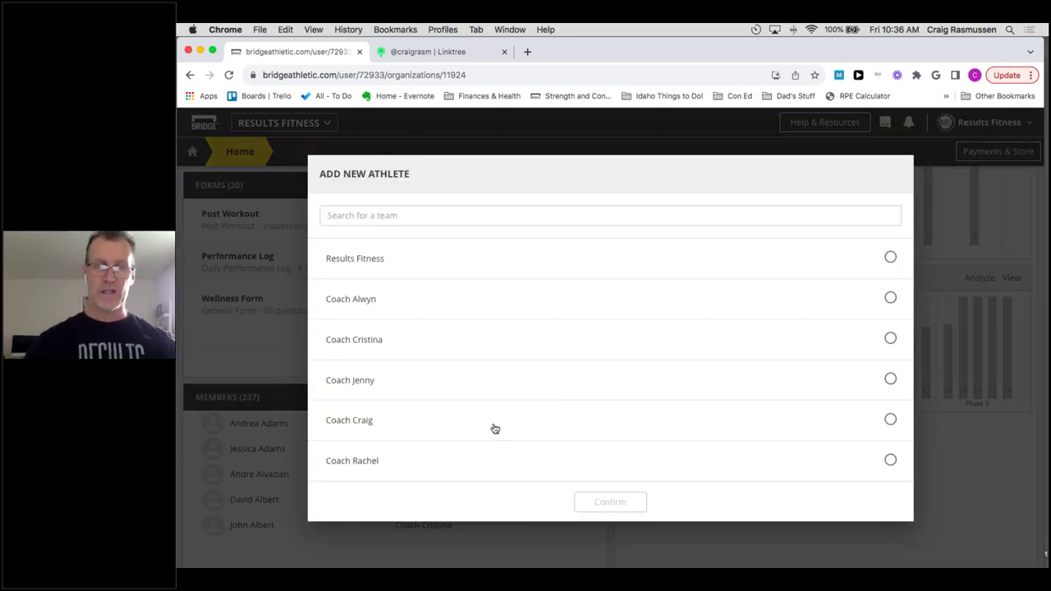
scroll(493, 427, "down", 4)
left_click(709, 281)
left_click(610, 502)
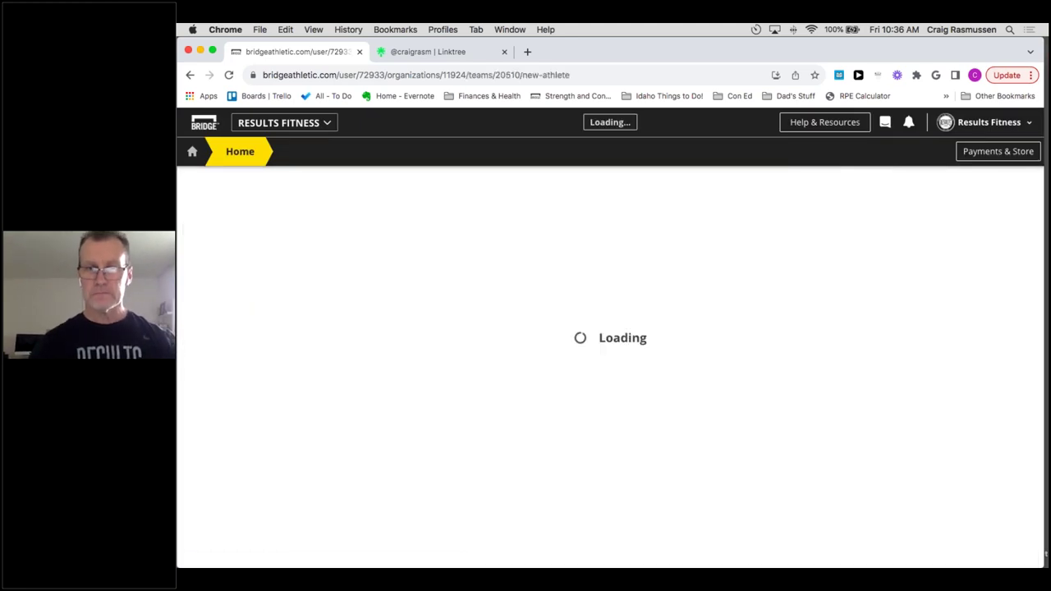
Enter the test athlete's first name in the new athlete form, then leave it for the Coach Craig team page.
left_click(257, 285)
type("Bridge")
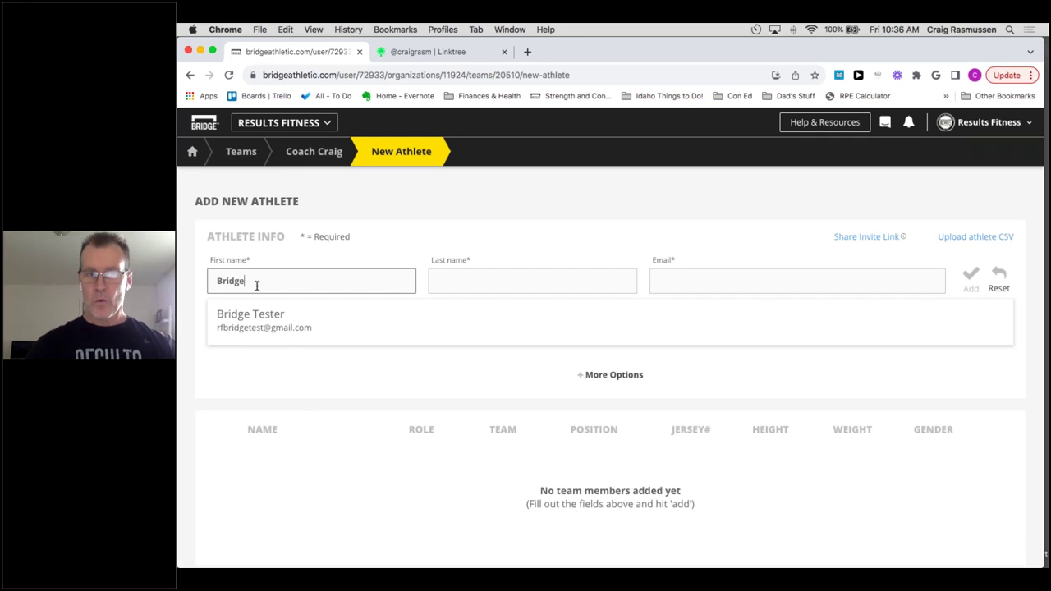
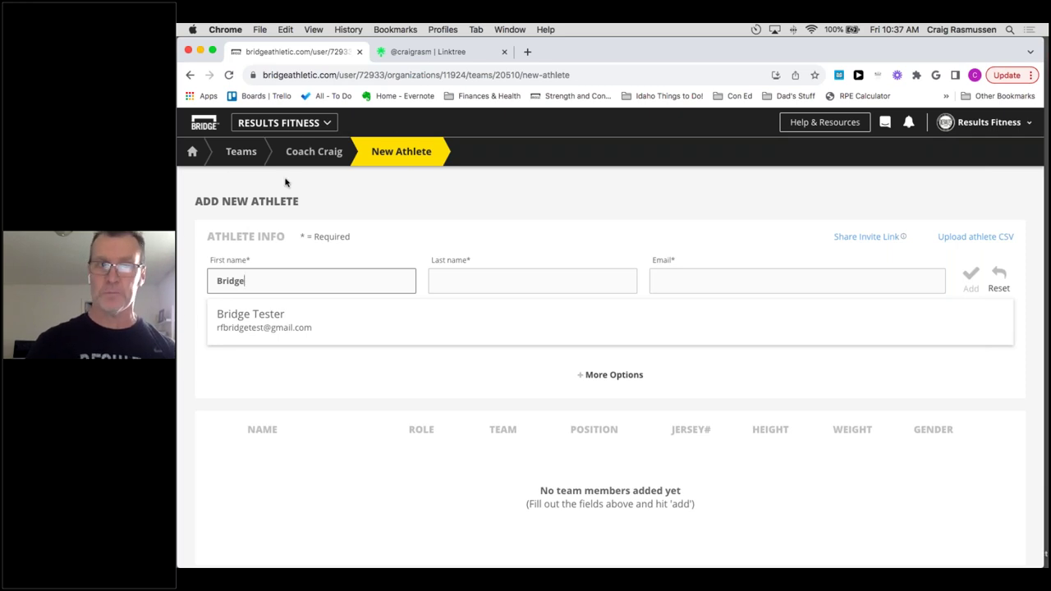
left_click(312, 161)
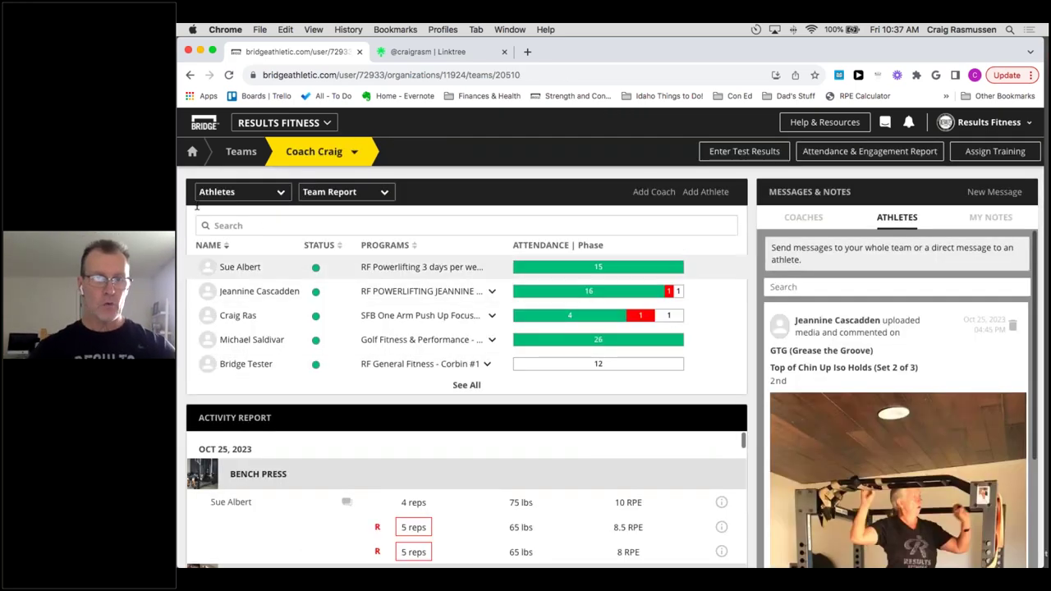
Start a new program in the organization's library from the home page.
left_click(190, 153)
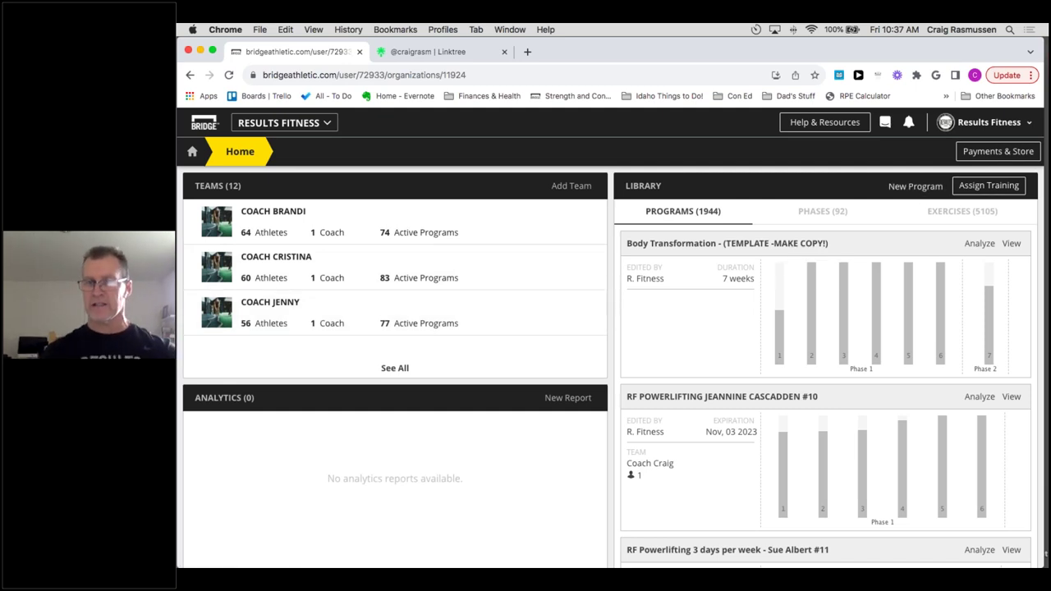
left_click(911, 190)
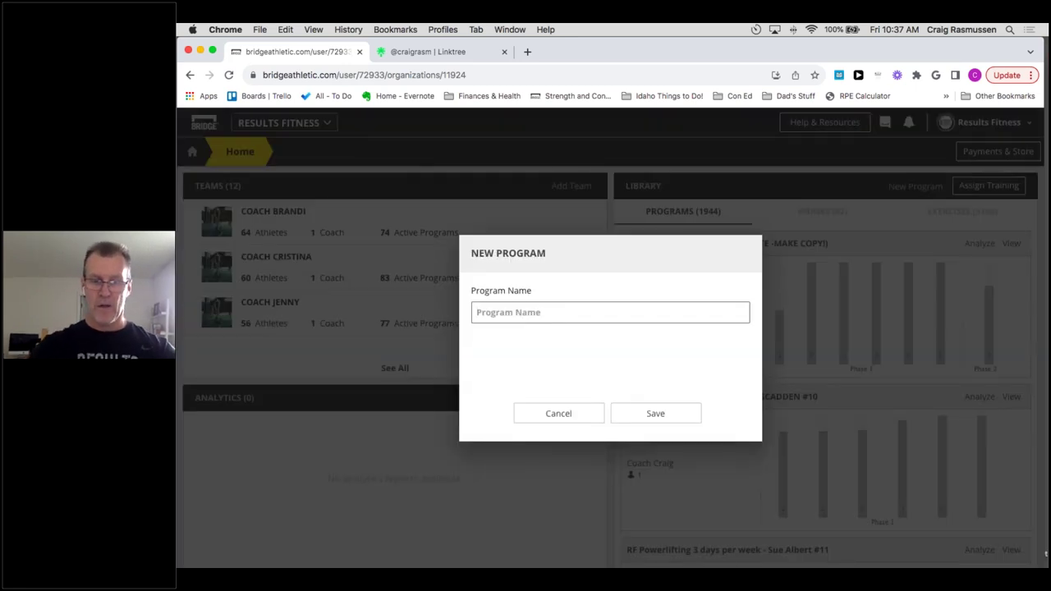
type("Bridge Te")
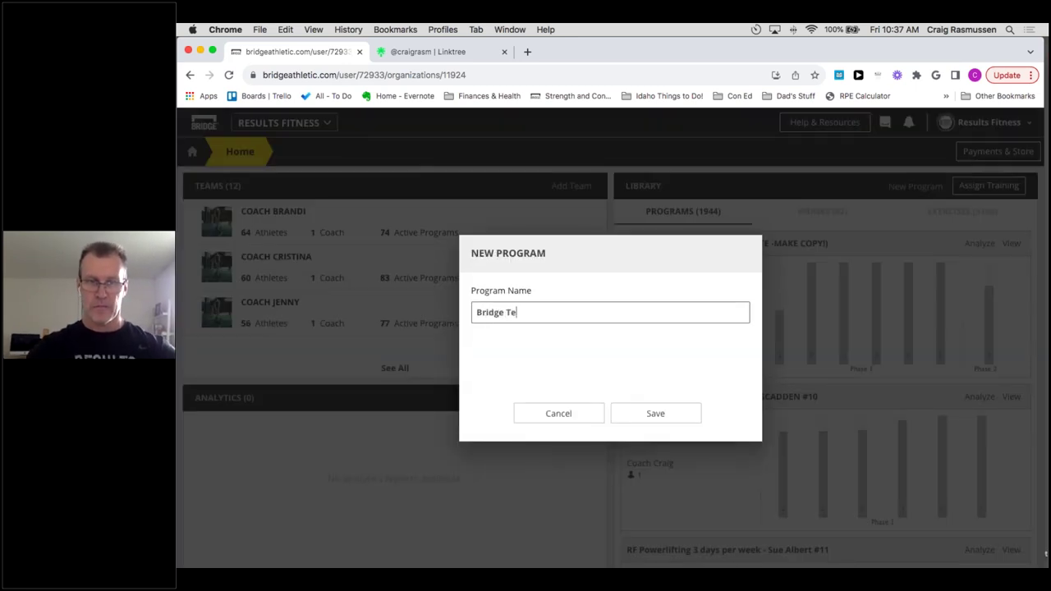
type("ster")
key("BackSpace")
key("BackSpace")
key("BackSpace")
key("BackSpace")
key("BackSpace")
key("BackSpace")
key("BackSpace")
key("BackSpace")
key("BackSpace")
key("BackSpace")
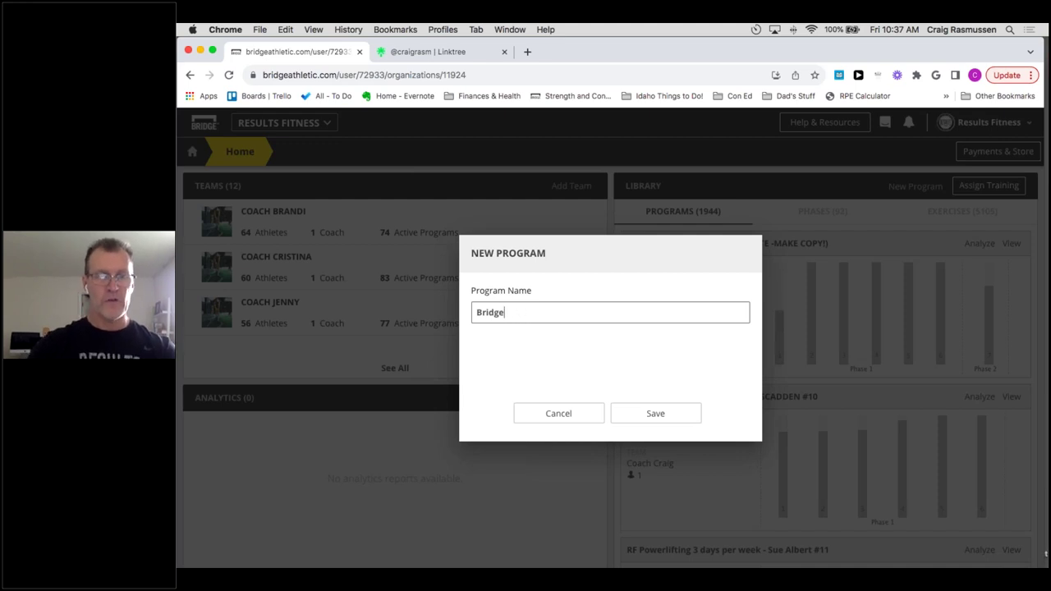
key("BackSpace")
key("BackSpace")
key("BackSpace")
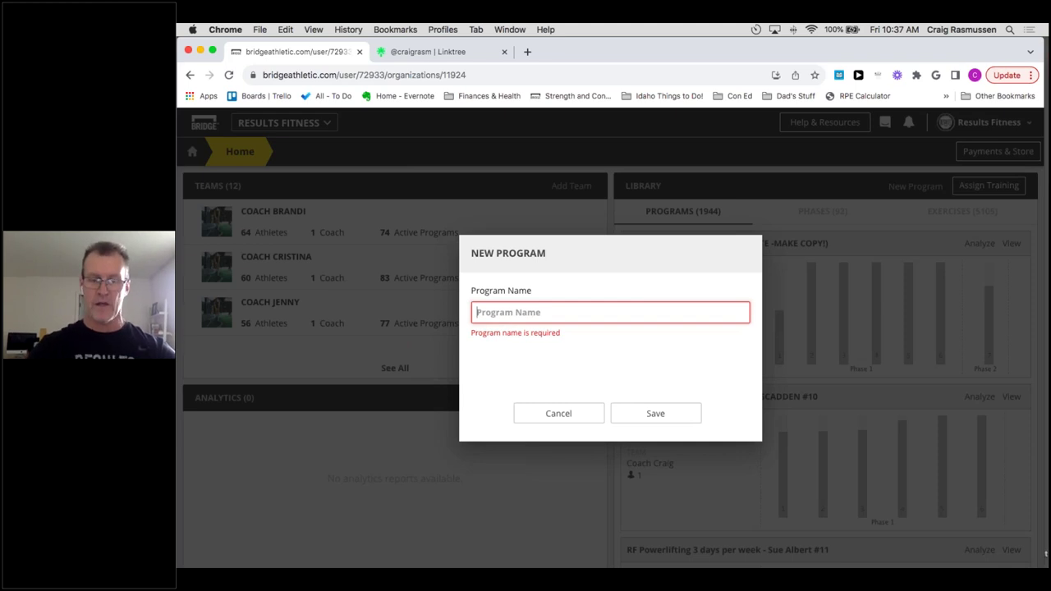
Name the new program "General Fitness - Bridge Tester #1" and save it.
type("Ge")
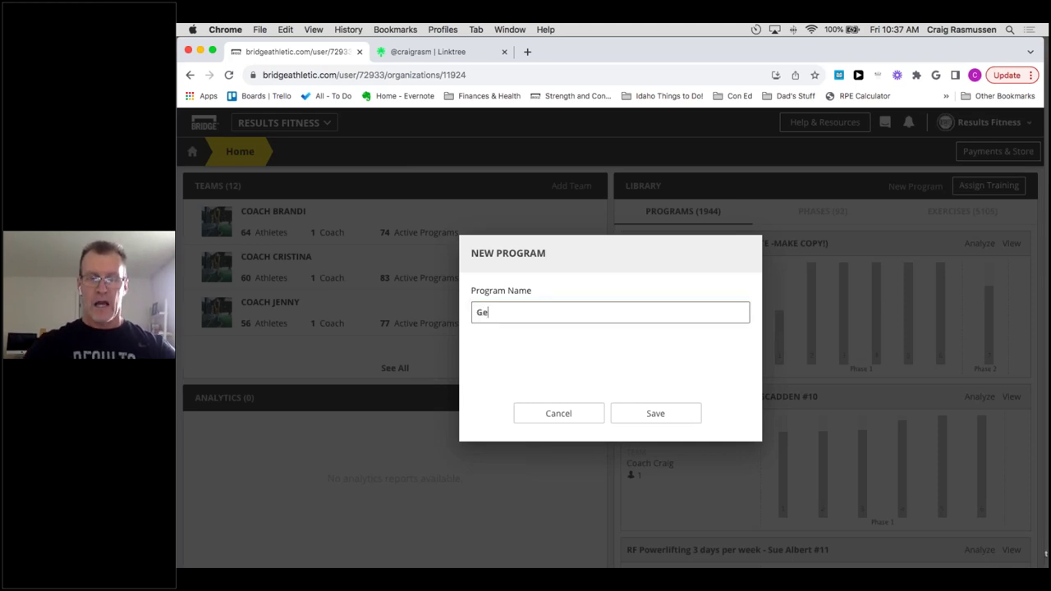
type("neral")
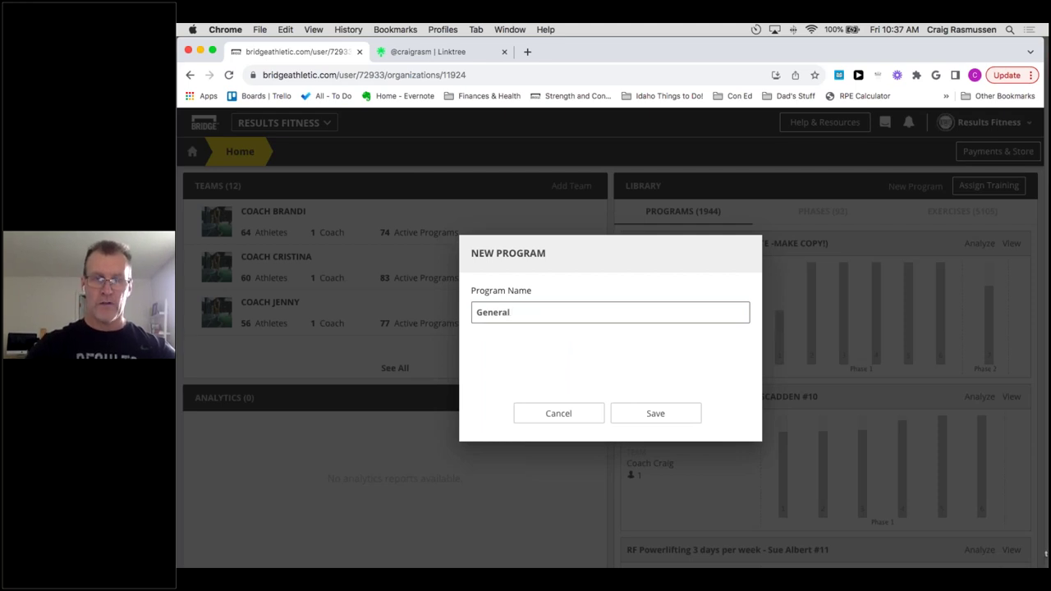
type(" F")
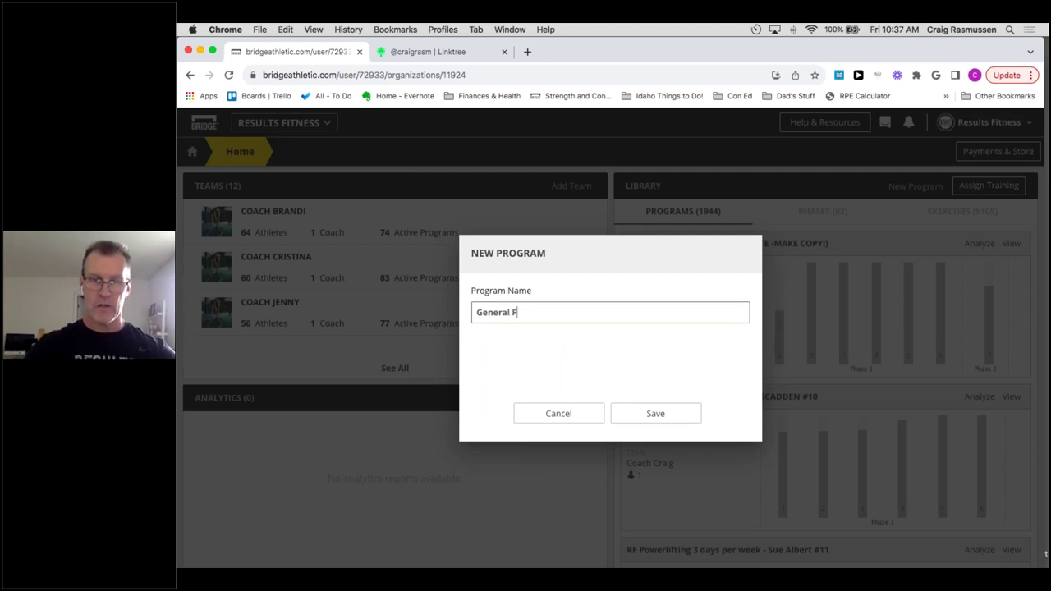
type("itness")
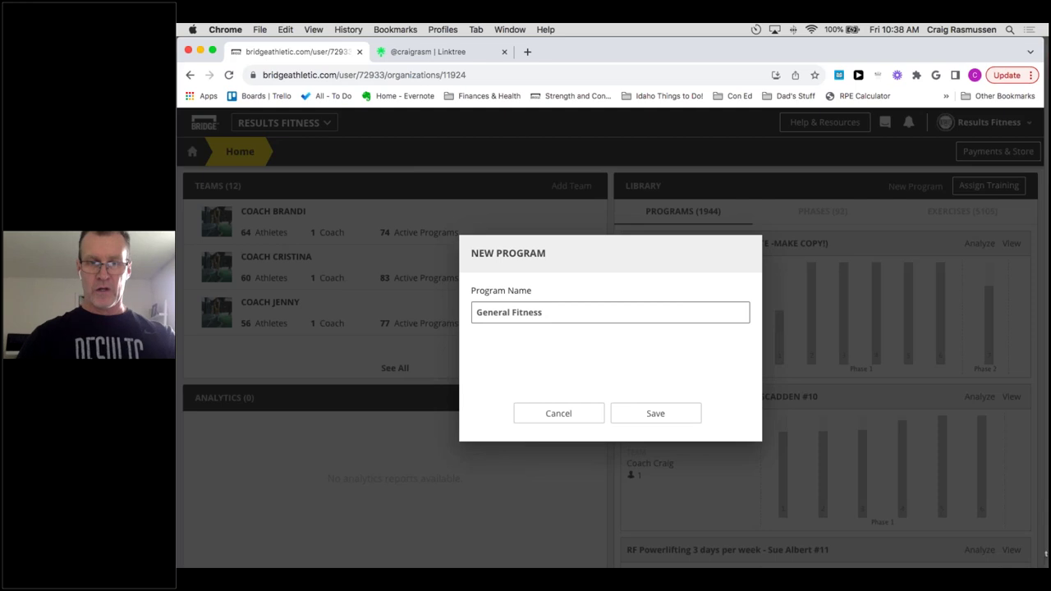
type("- Bridge Tester")
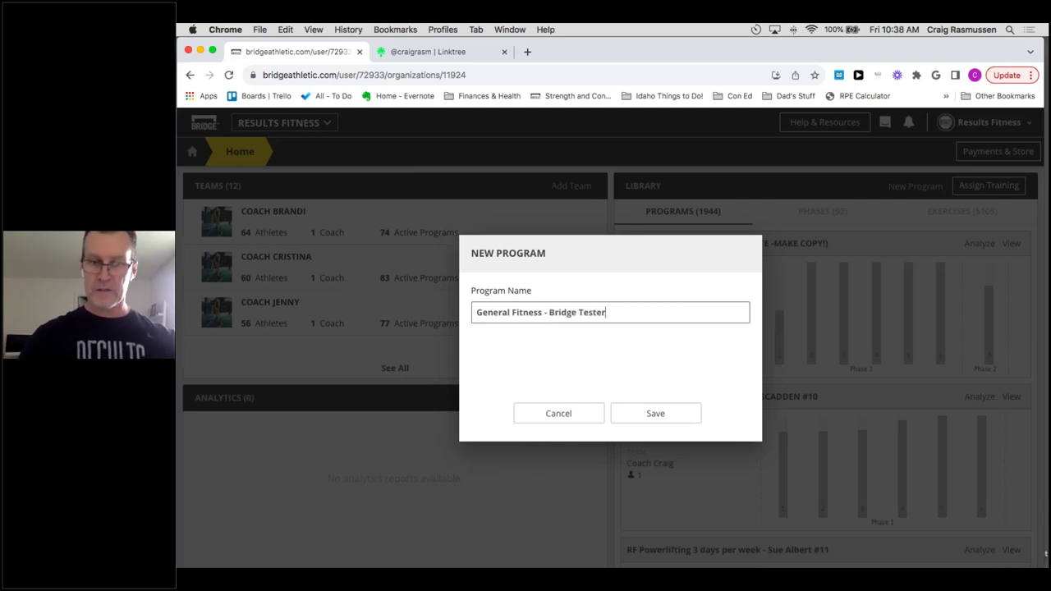
type(" #")
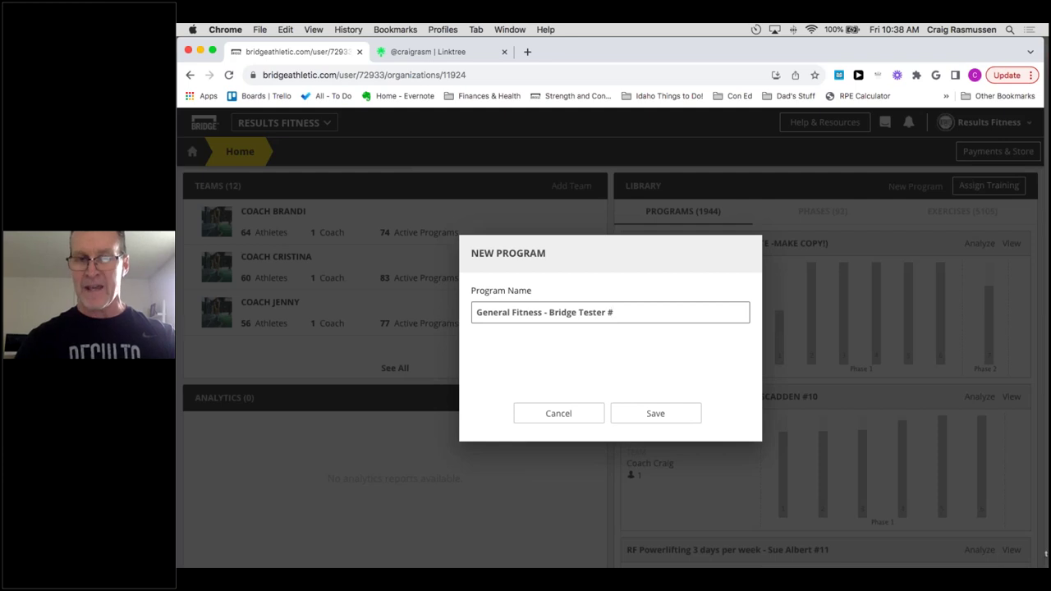
type("1")
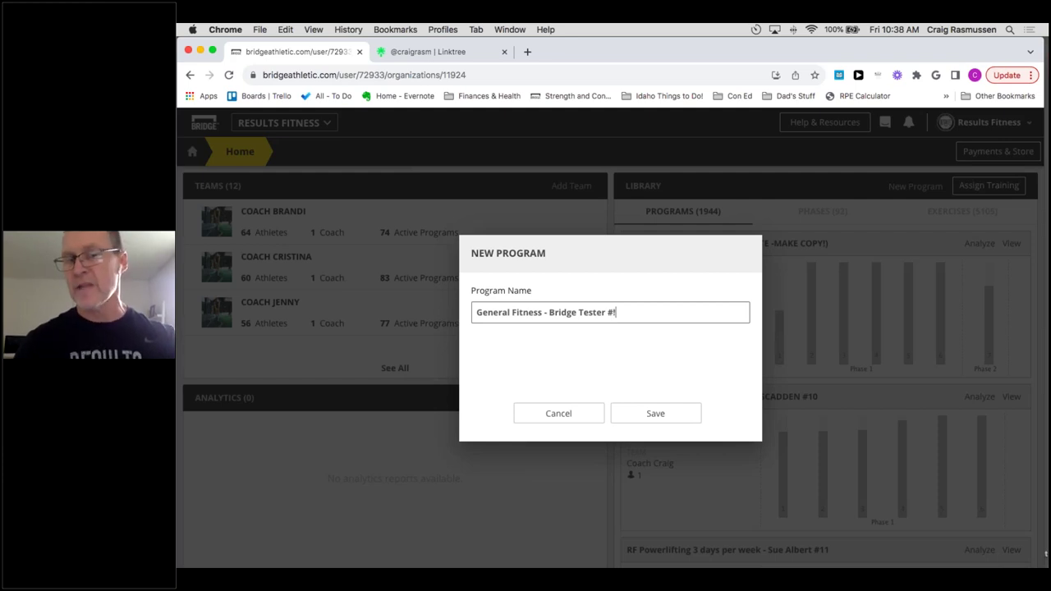
type("1")
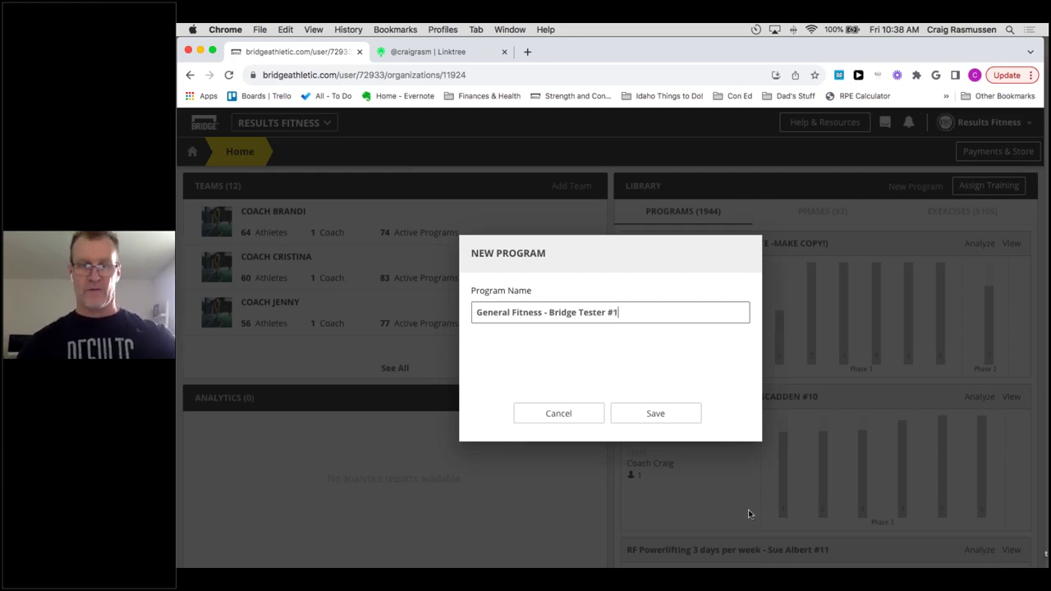
left_click(654, 414)
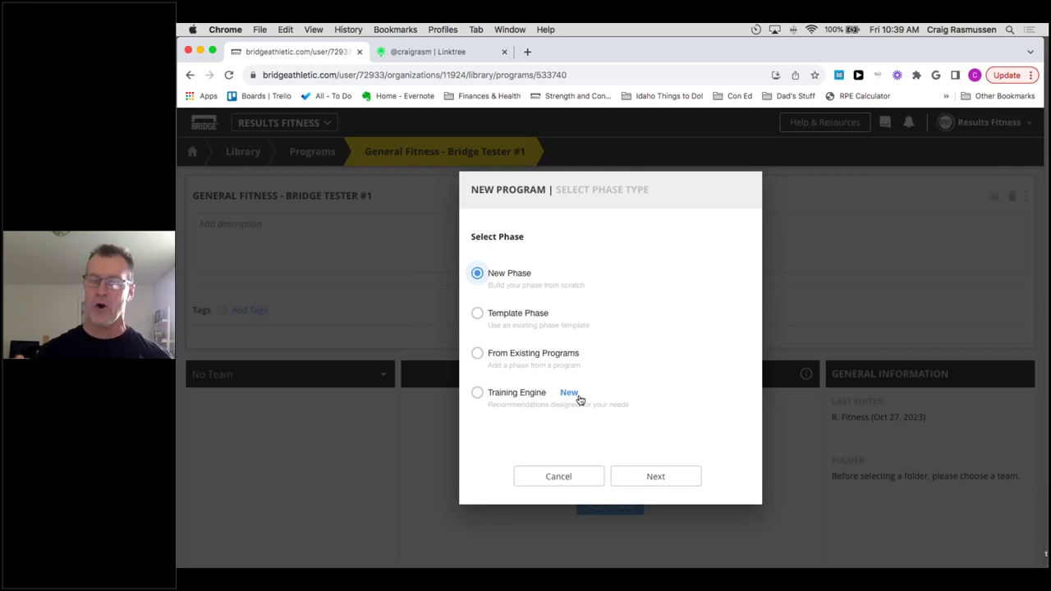
Choose to add a phase from existing programs and search for "Bridge", showing only completed programs.
left_click(478, 355)
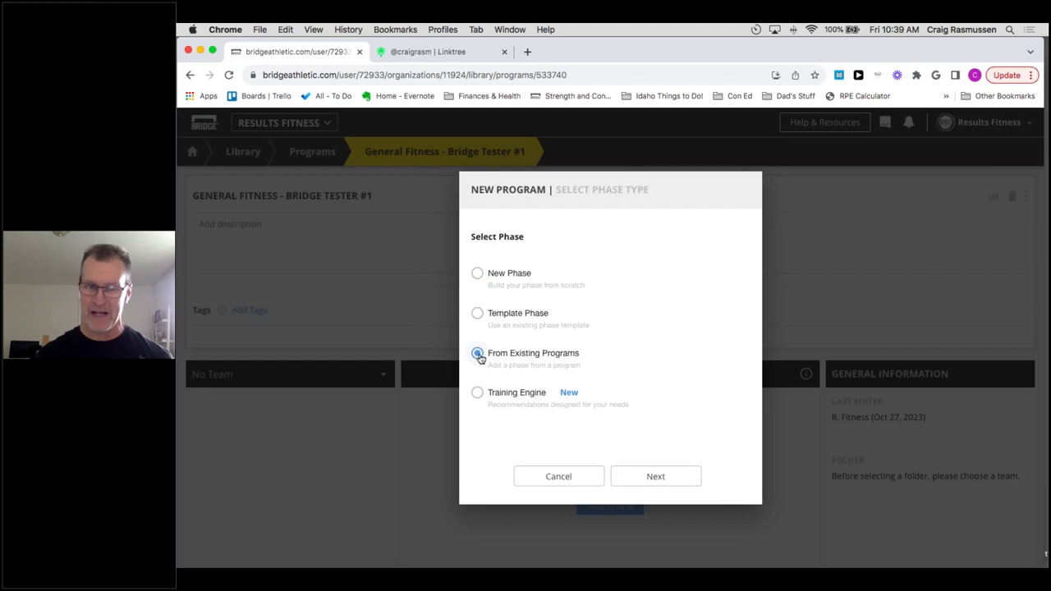
left_click(648, 480)
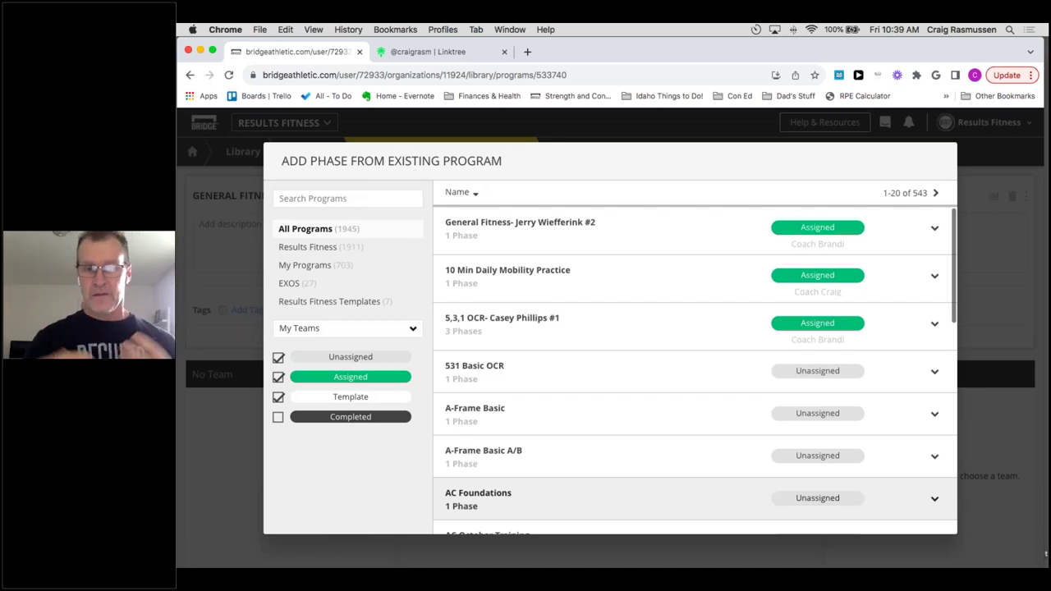
left_click(278, 417)
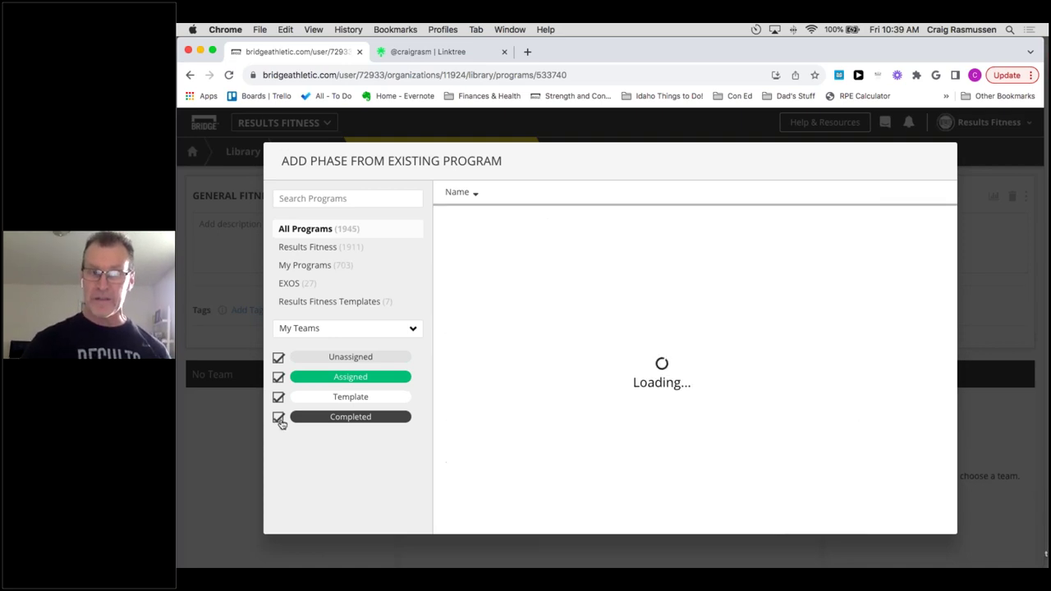
left_click(348, 199)
type("Bridg")
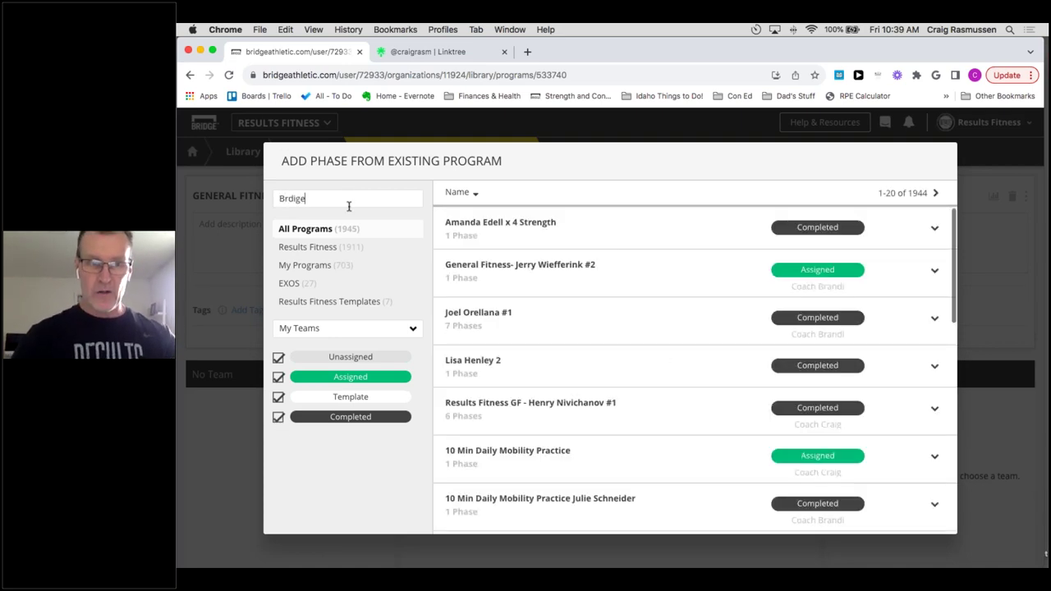
key("BackSpace")
key("BackSpace")
key("BackSpace")
type("o")
key("BackSpace")
type("idge")
left_click(277, 397)
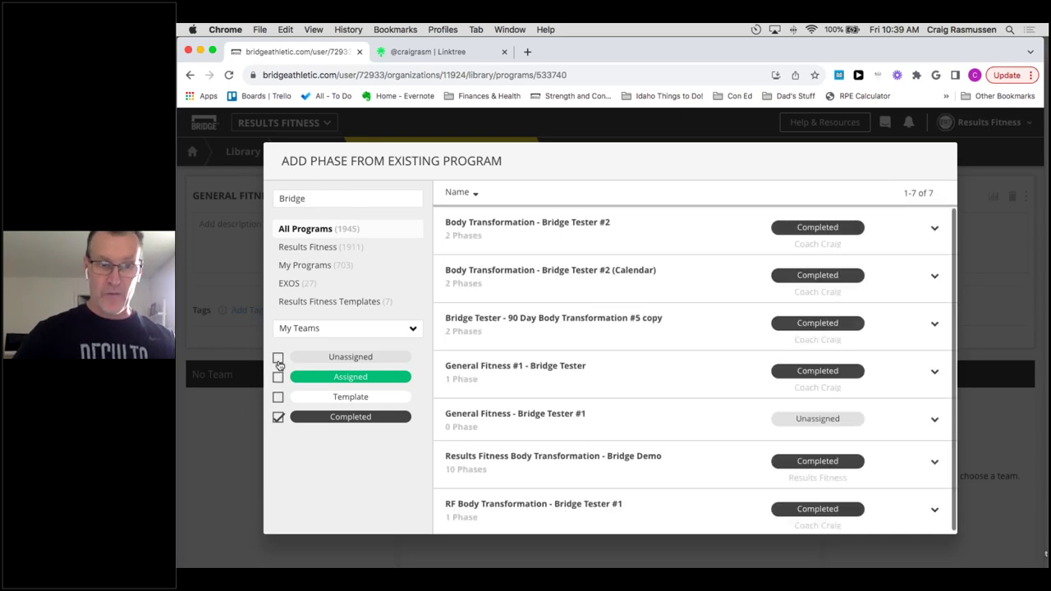
left_click(277, 358)
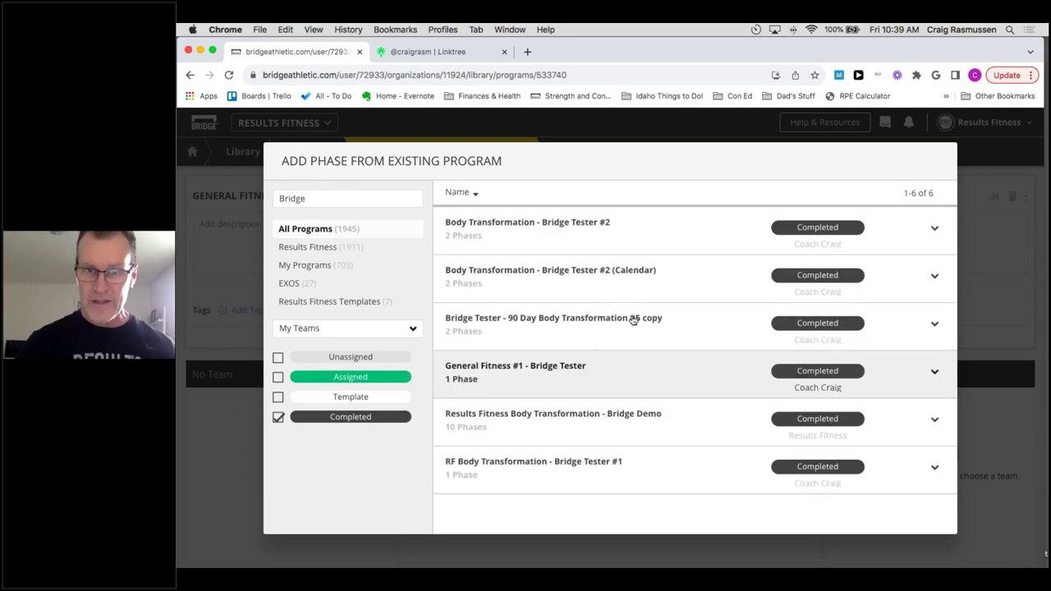
Look at the phases inside "Body Transformation - Bridge Tester #2 (Calendar)" and leave the program selection without inserting one.
left_click(933, 232)
left_click(925, 336)
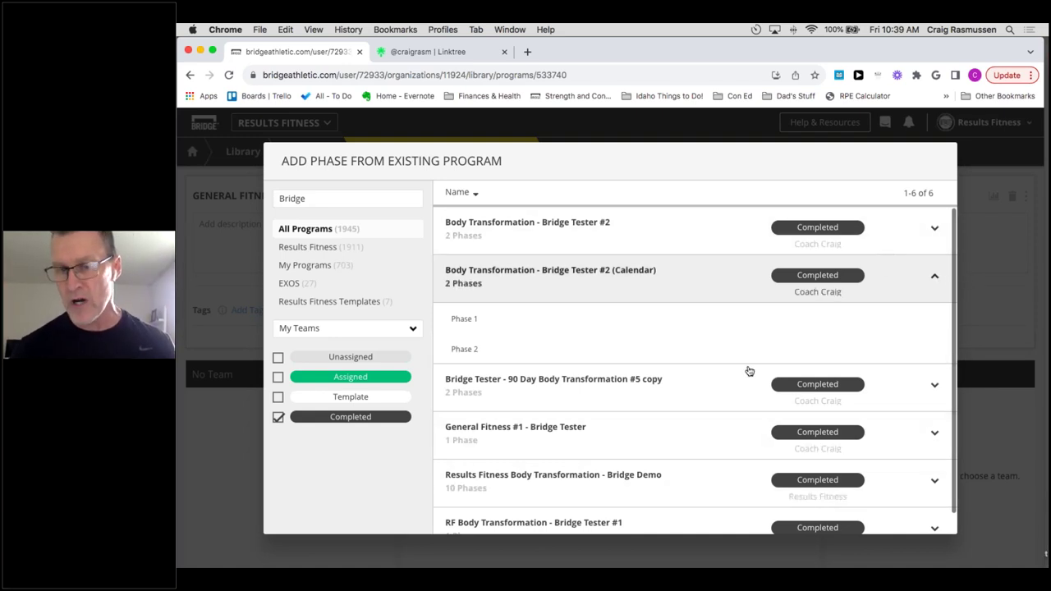
left_click(277, 417)
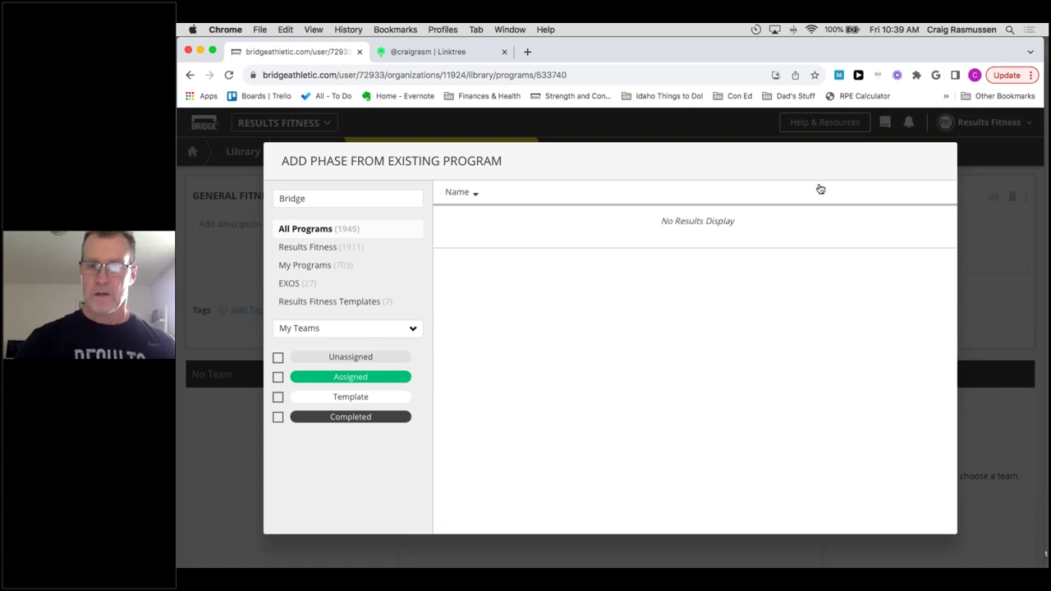
left_click(990, 249)
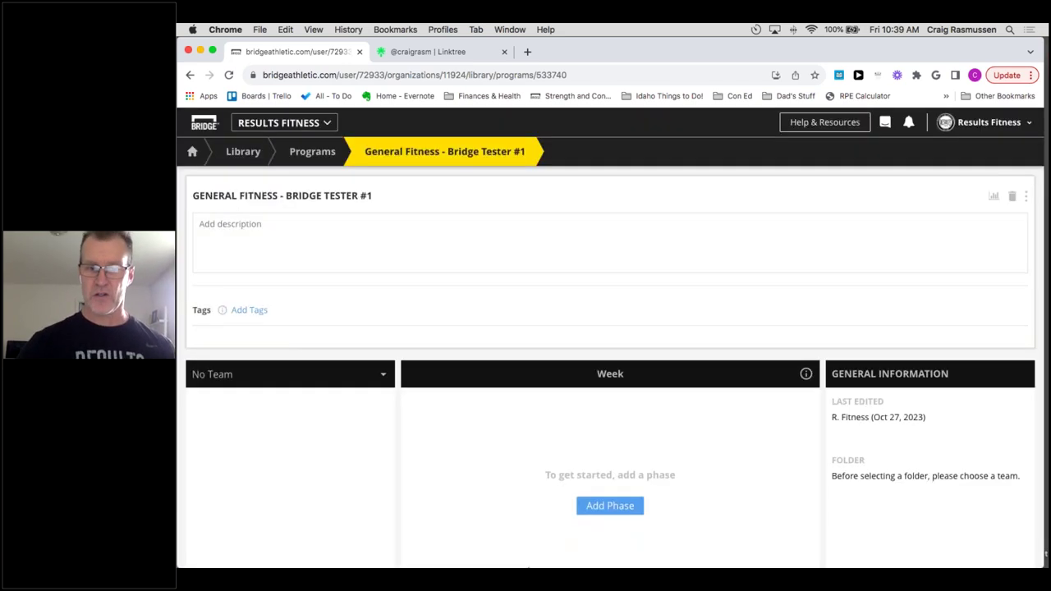
Add Phase 1 from the existing Results Fitness General Fitness template (2-3x/week, pre-selected exercises) to the program.
scroll(572, 455, "down", 1)
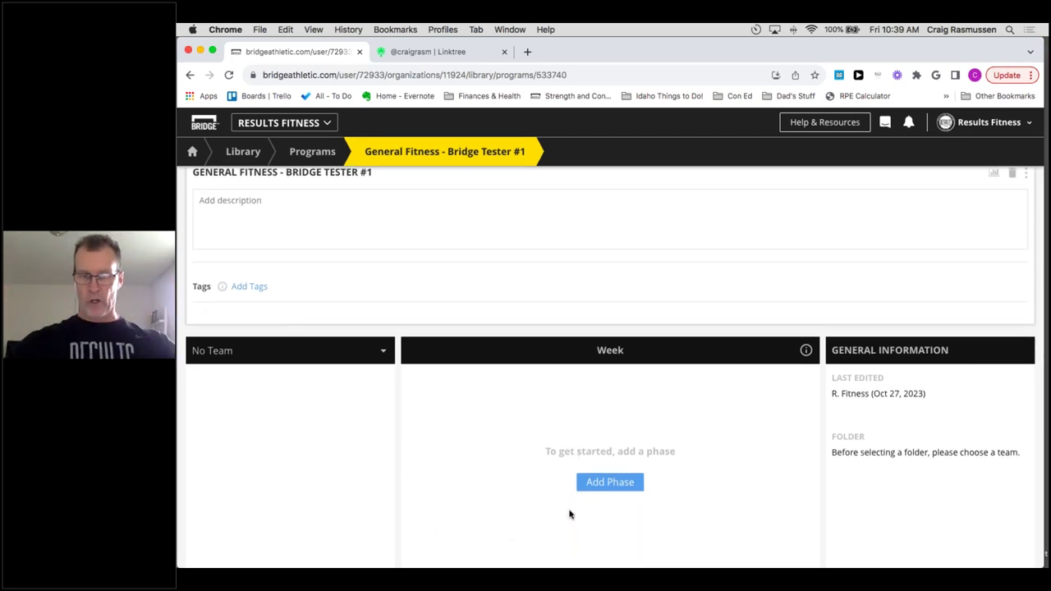
left_click(604, 484)
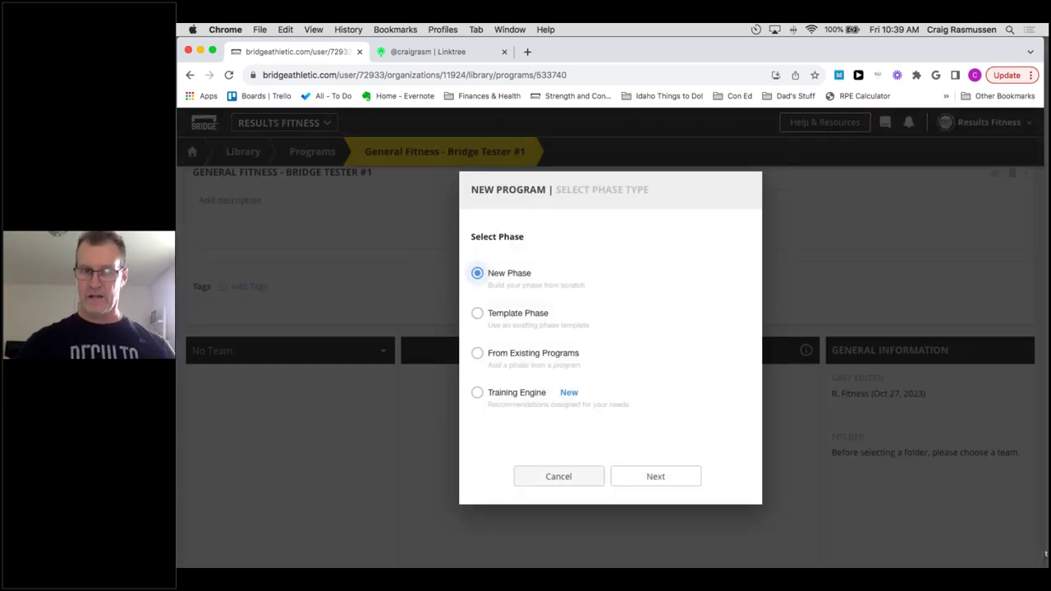
left_click(477, 353)
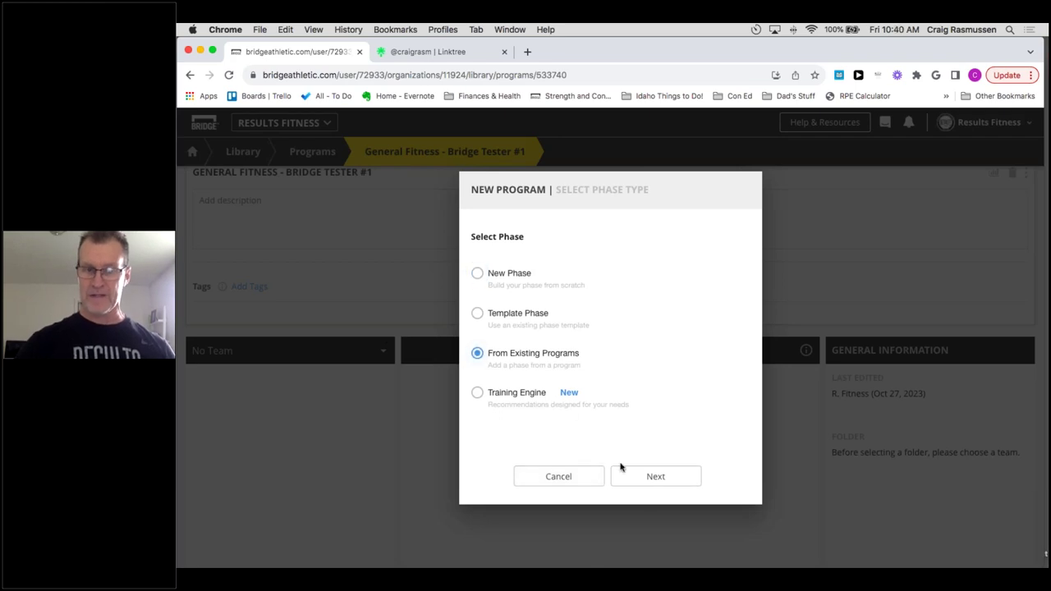
left_click(640, 478)
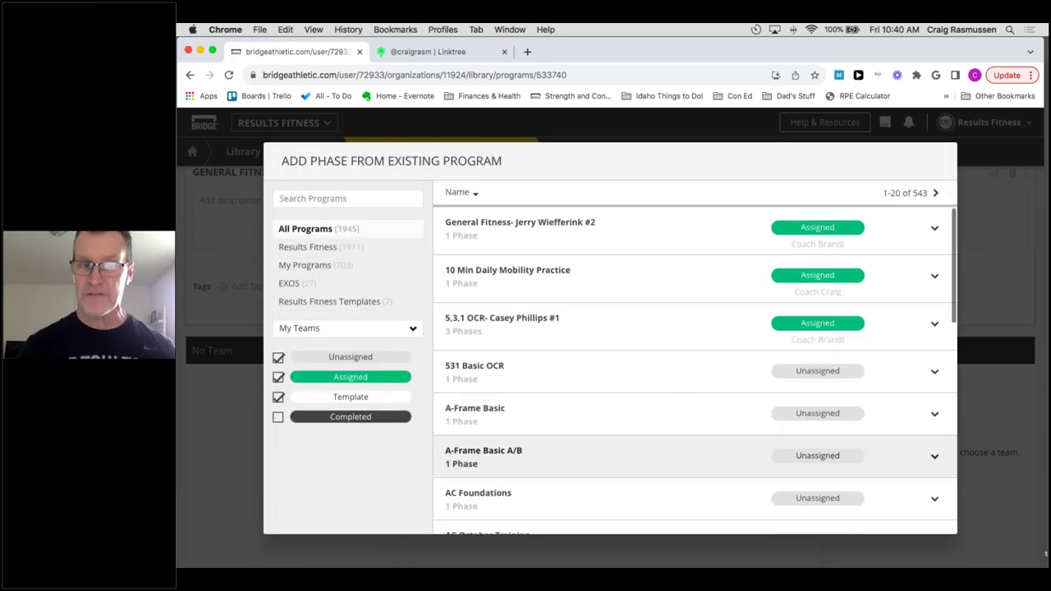
left_click(348, 302)
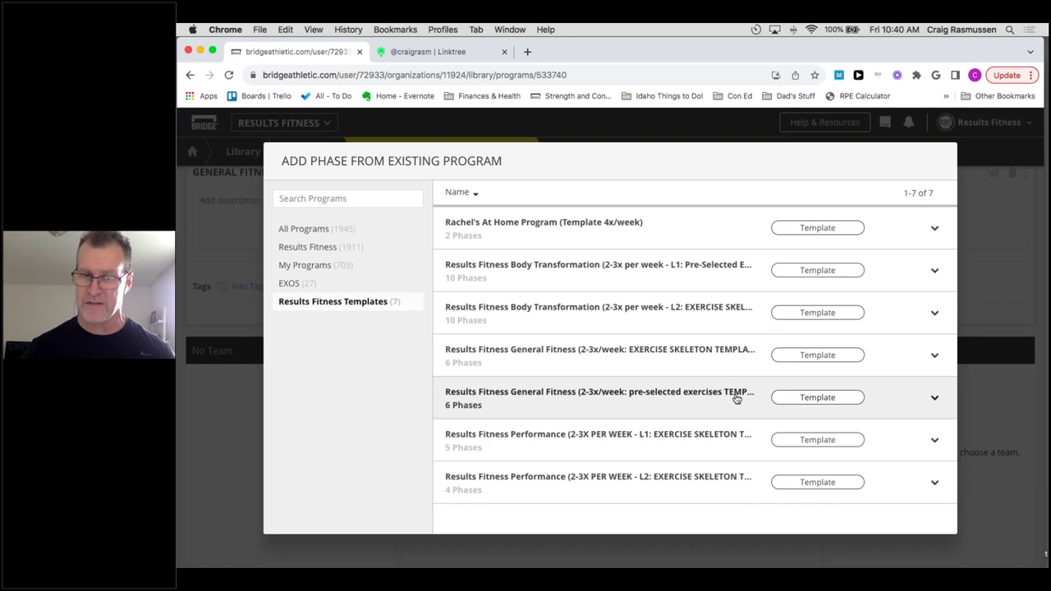
left_click(903, 405)
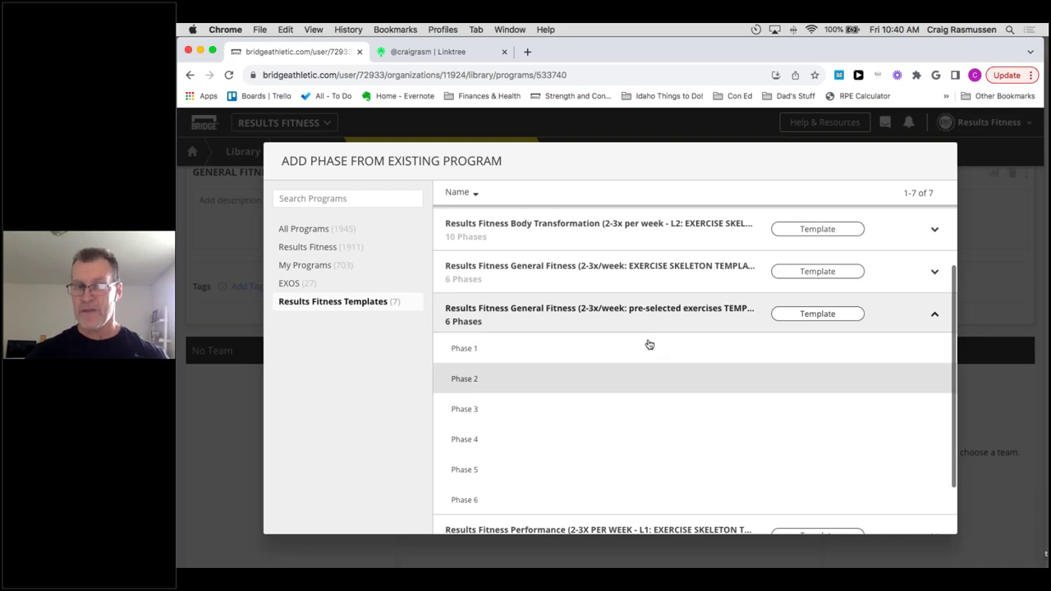
left_click(713, 354)
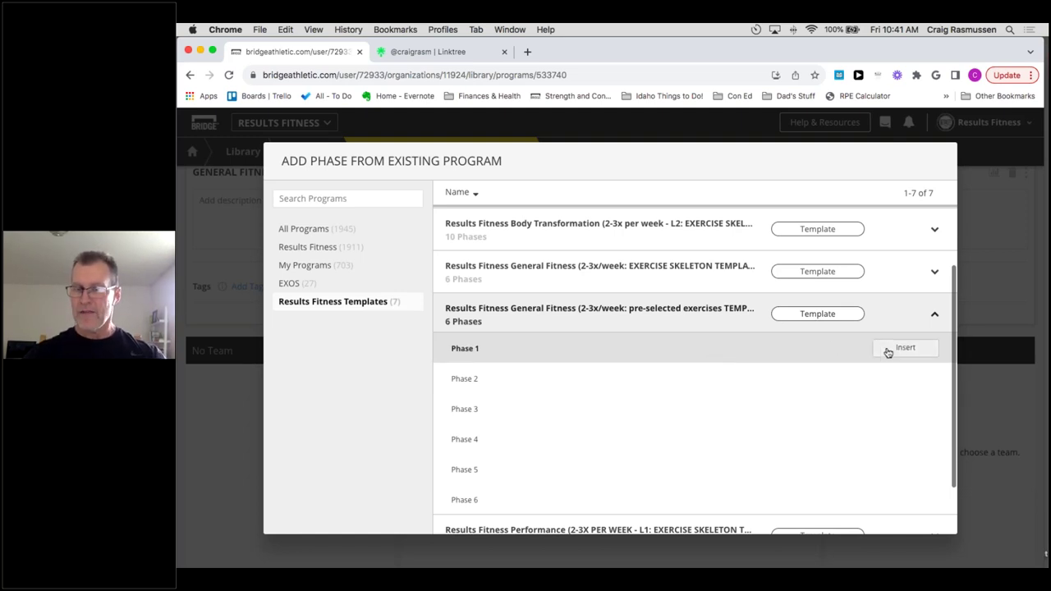
left_click(904, 349)
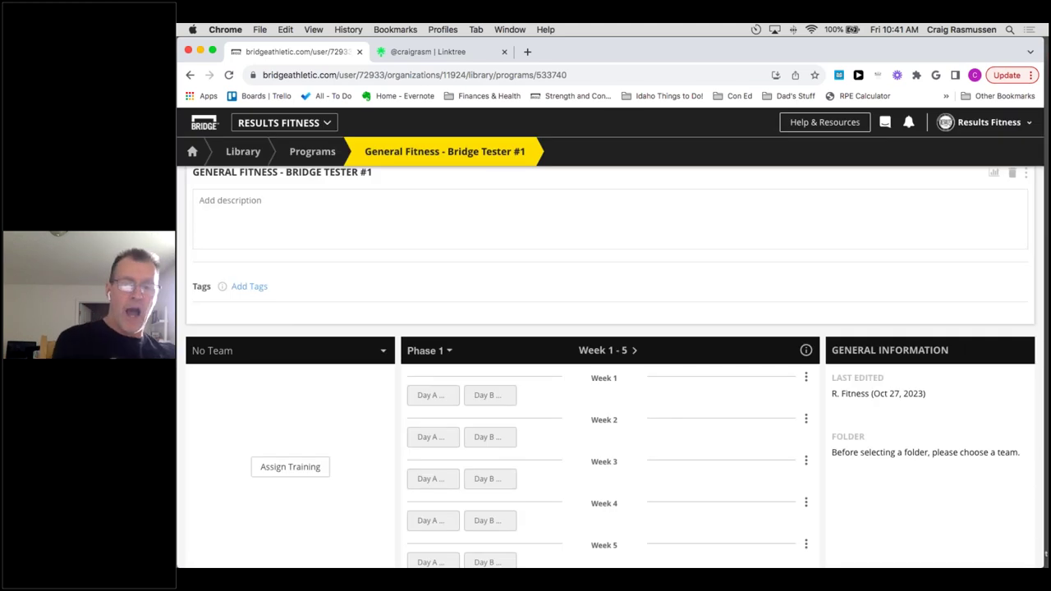
scroll(542, 444, "down", 5)
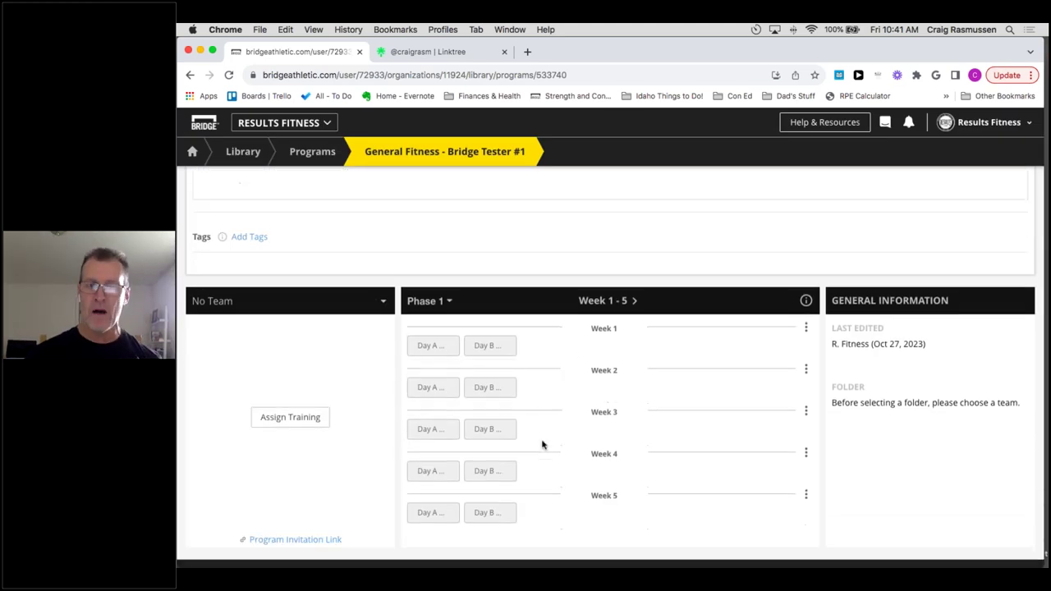
scroll(542, 444, "up", 1)
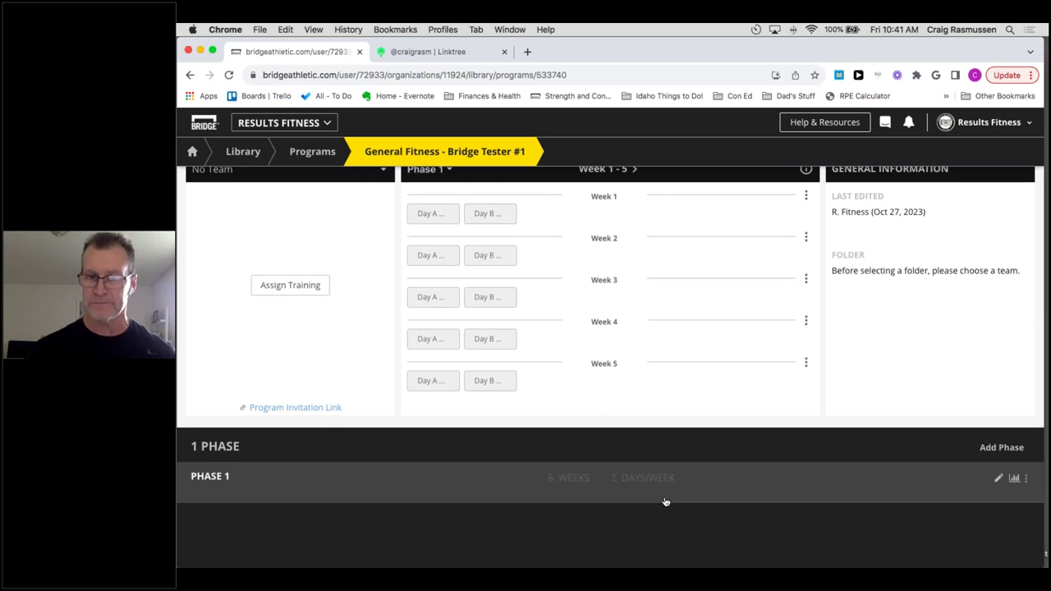
scroll(666, 502, "up", 1)
scroll(666, 502, "down", 2)
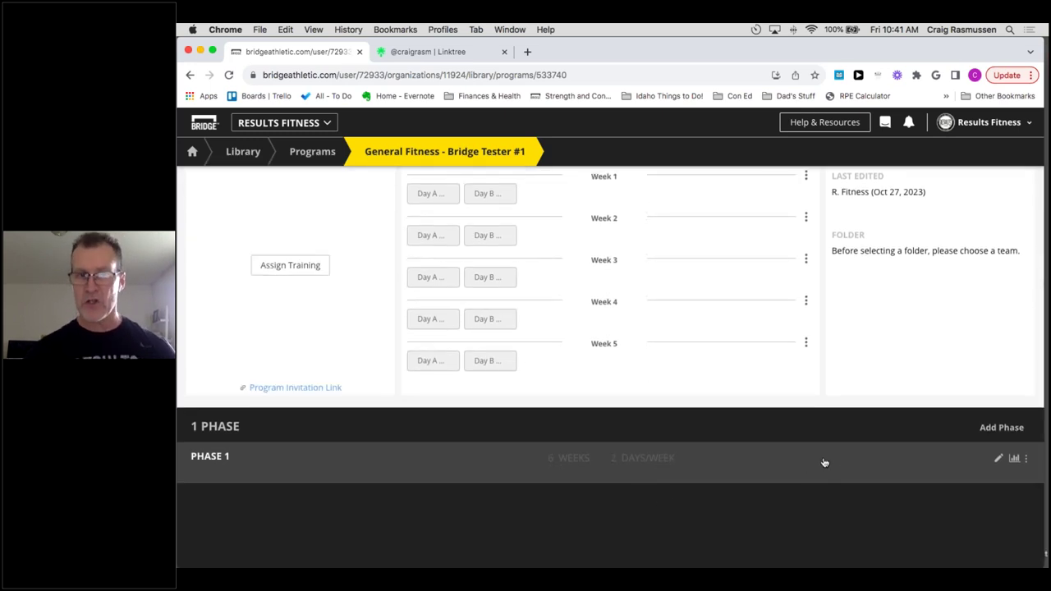
scroll(608, 336, "up", 3)
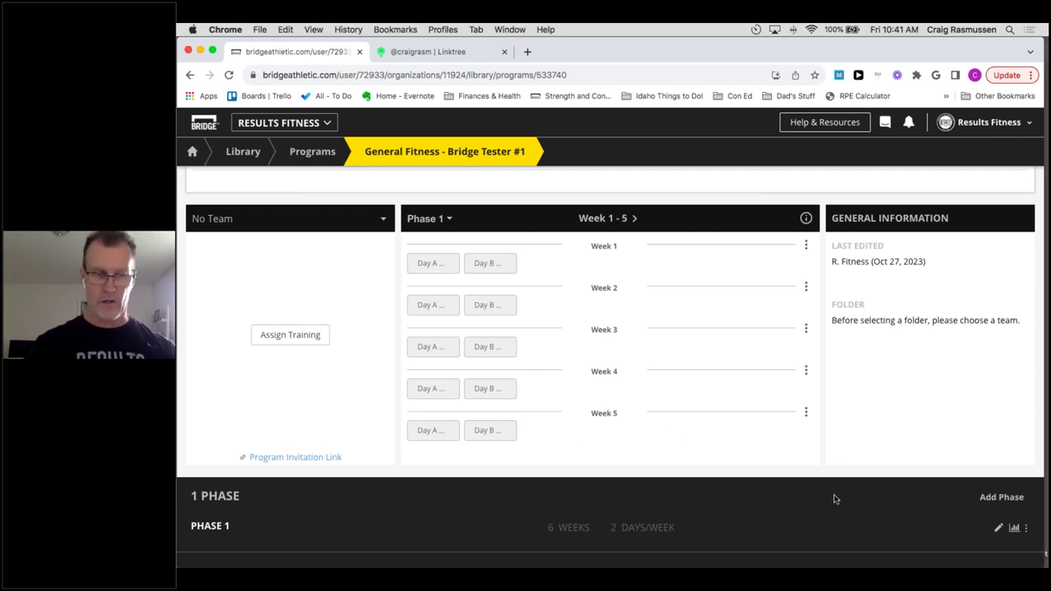
Add Phase 2 from the existing Results Fitness General Fitness template (2-3x/week, pre-selected exercises) to the program.
scroll(832, 498, "down", 1)
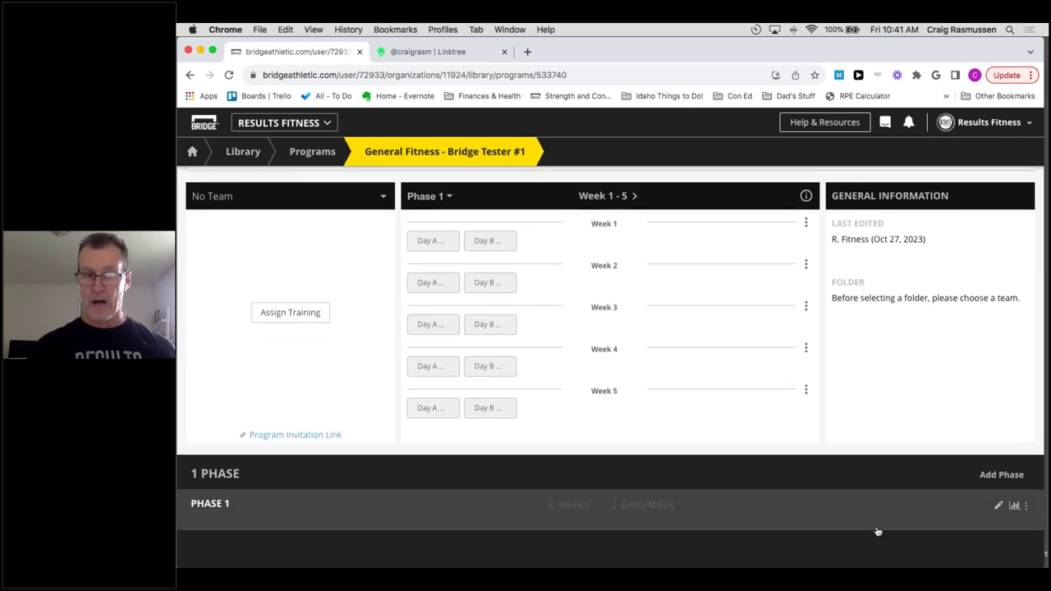
left_click(1007, 478)
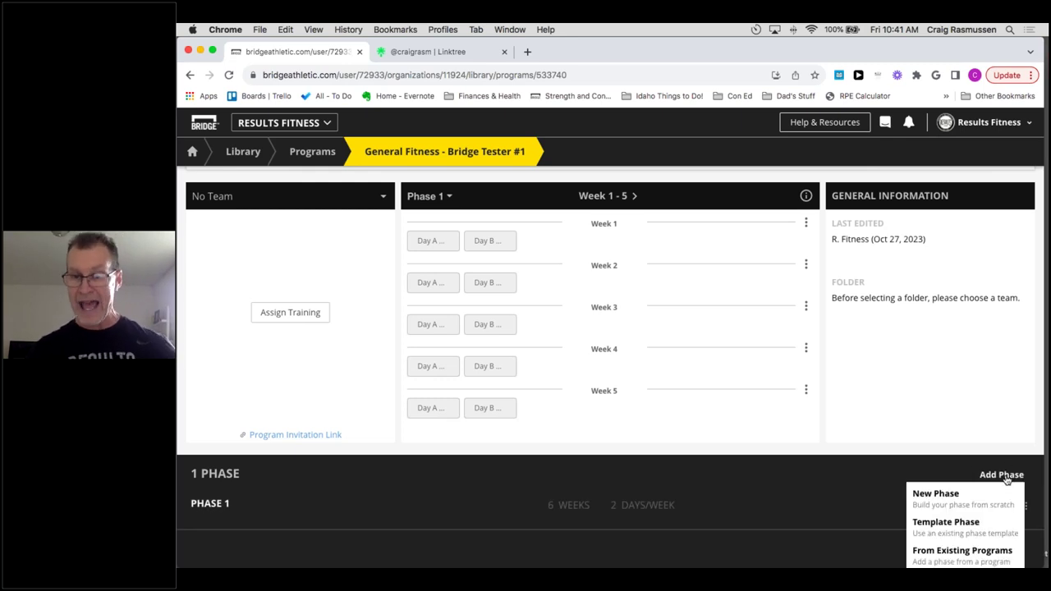
scroll(1007, 480, "down", 1)
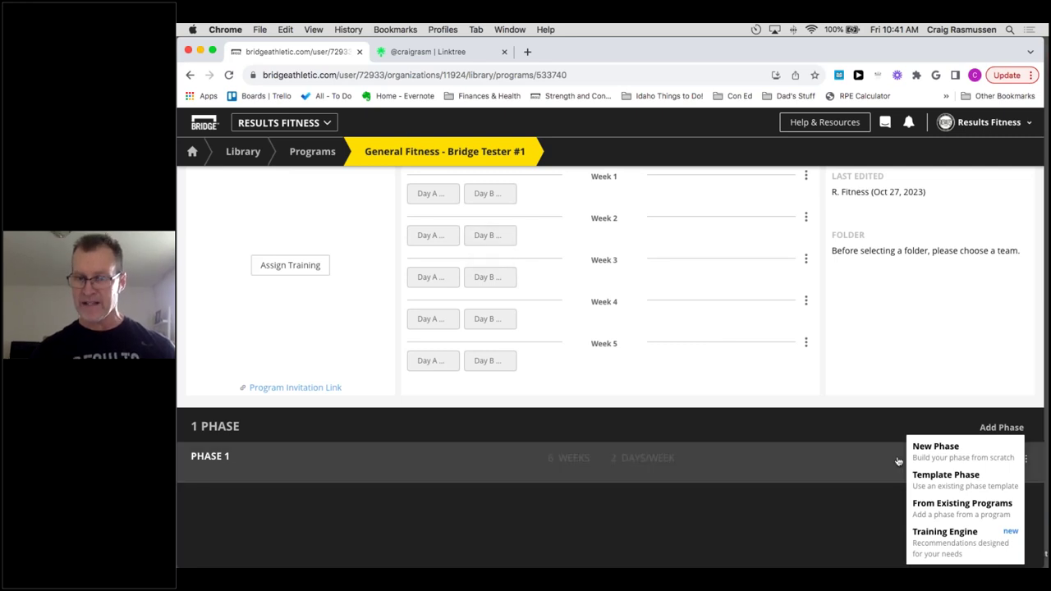
left_click(944, 514)
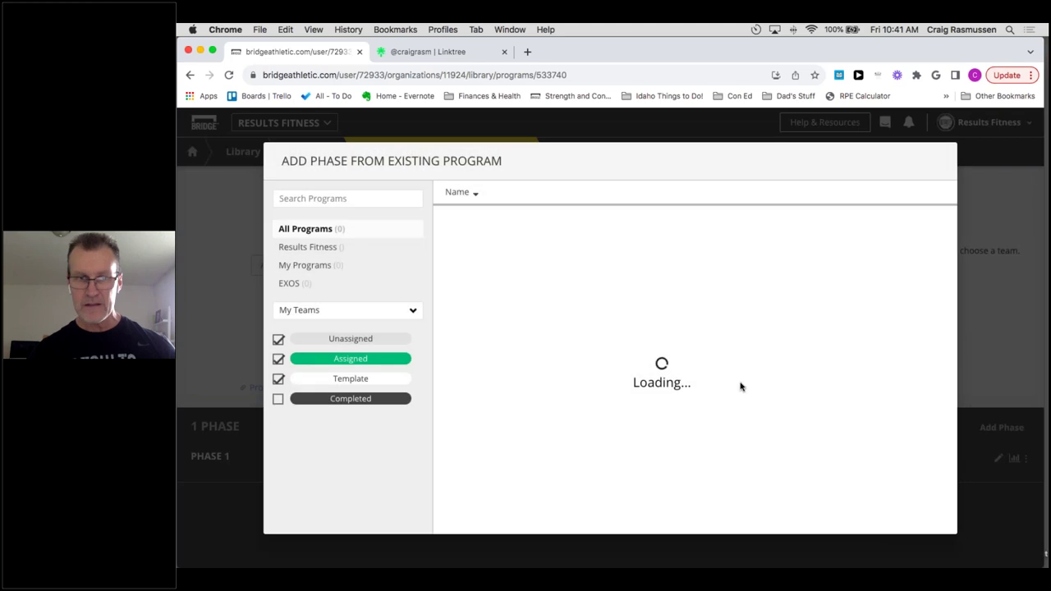
left_click(324, 303)
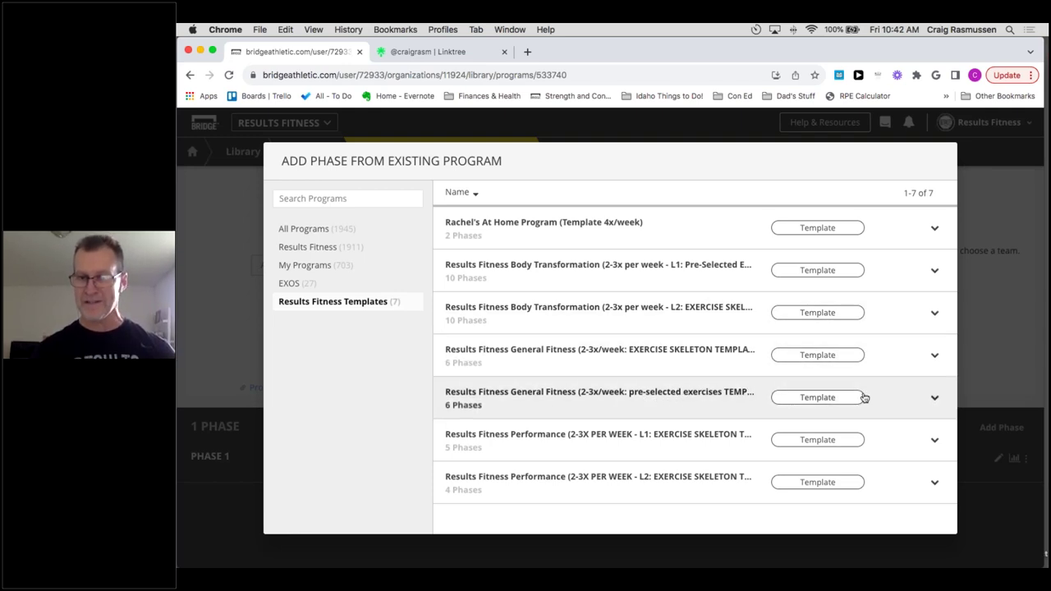
left_click(933, 399)
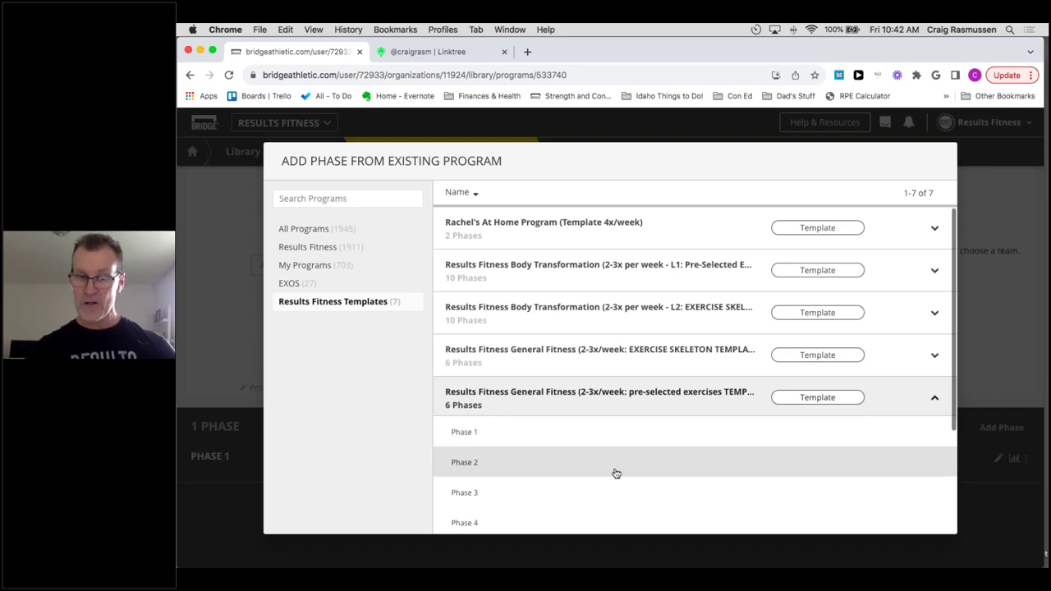
left_click(919, 464)
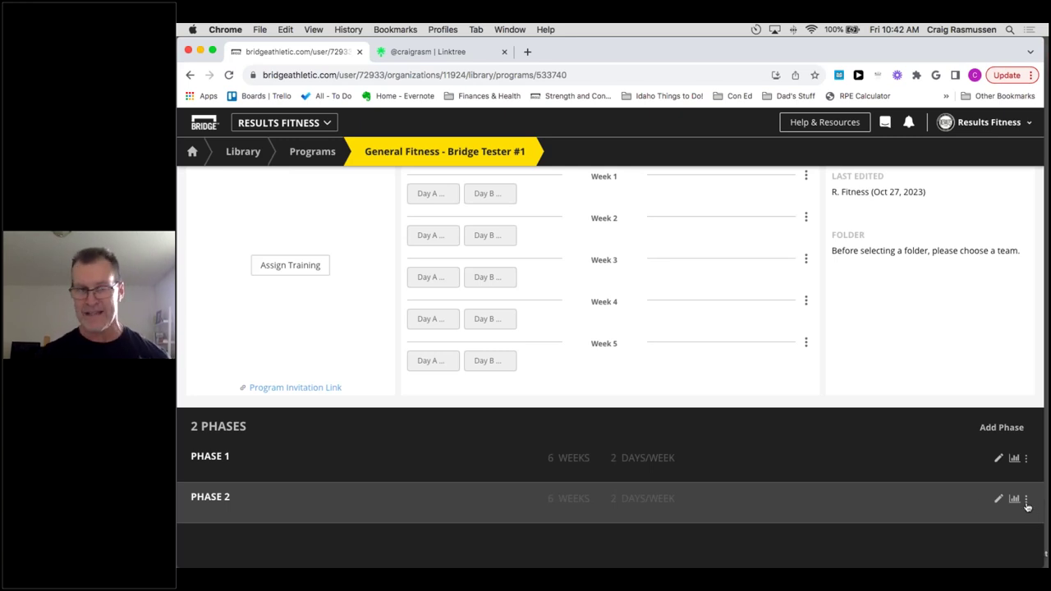
scroll(699, 420, "up", 5)
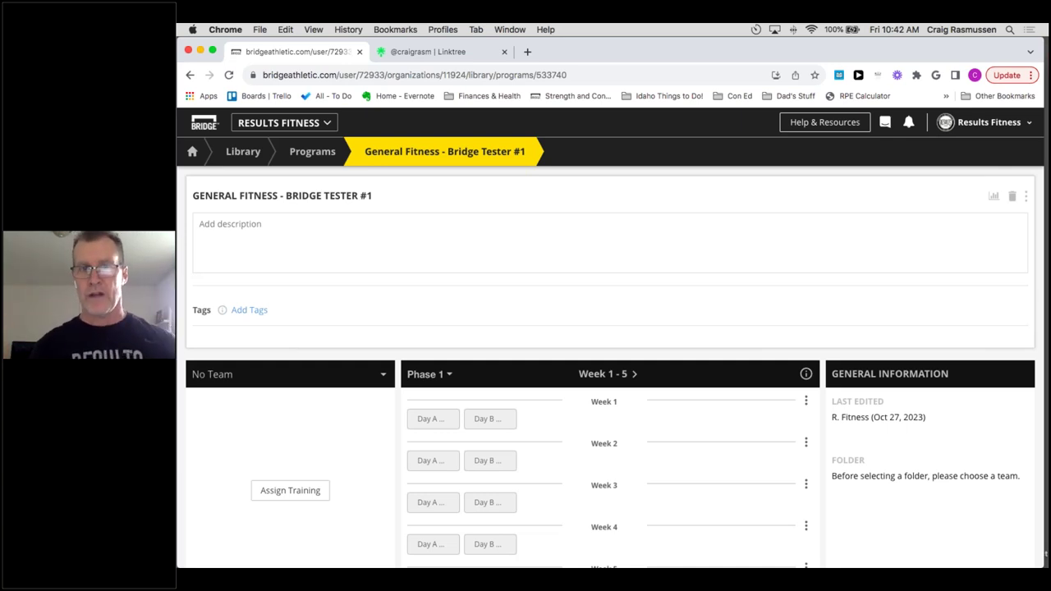
scroll(399, 344, "down", 3)
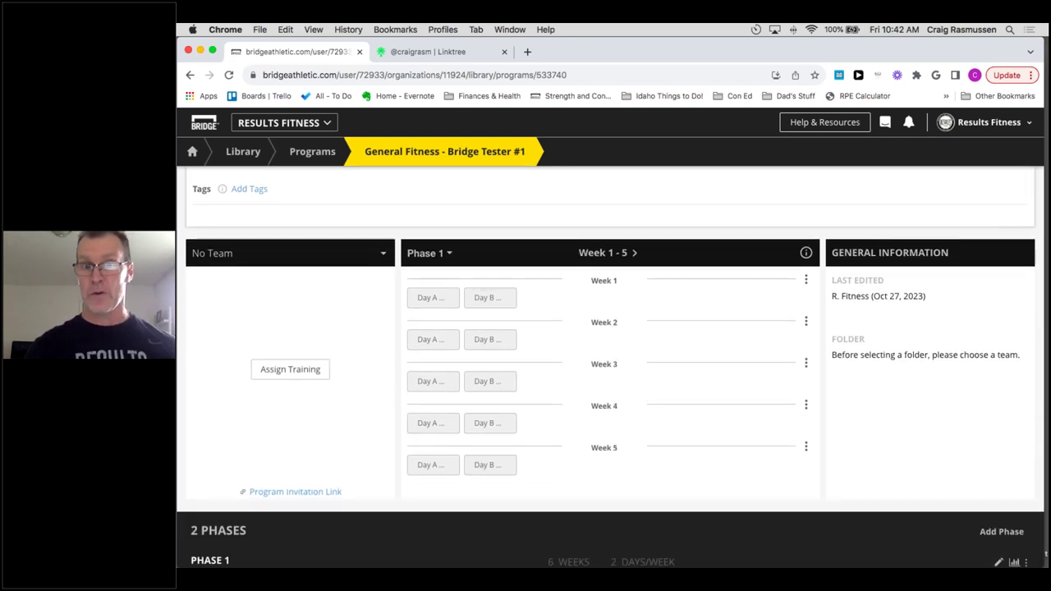
scroll(501, 469, "down", 1)
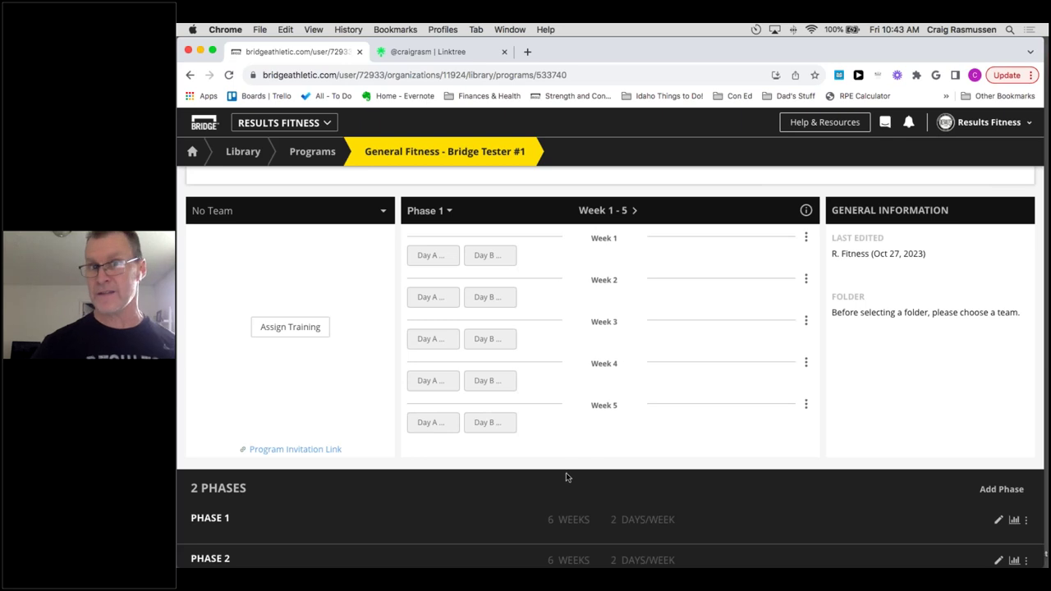
scroll(598, 476, "down", 1)
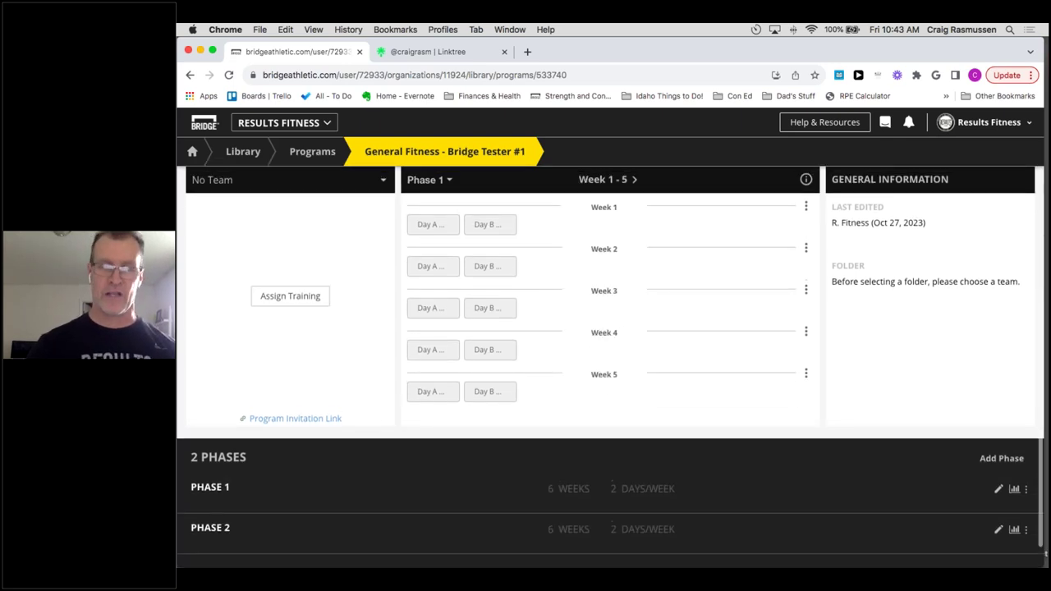
scroll(599, 476, "up", 3)
scroll(790, 427, "down", 1)
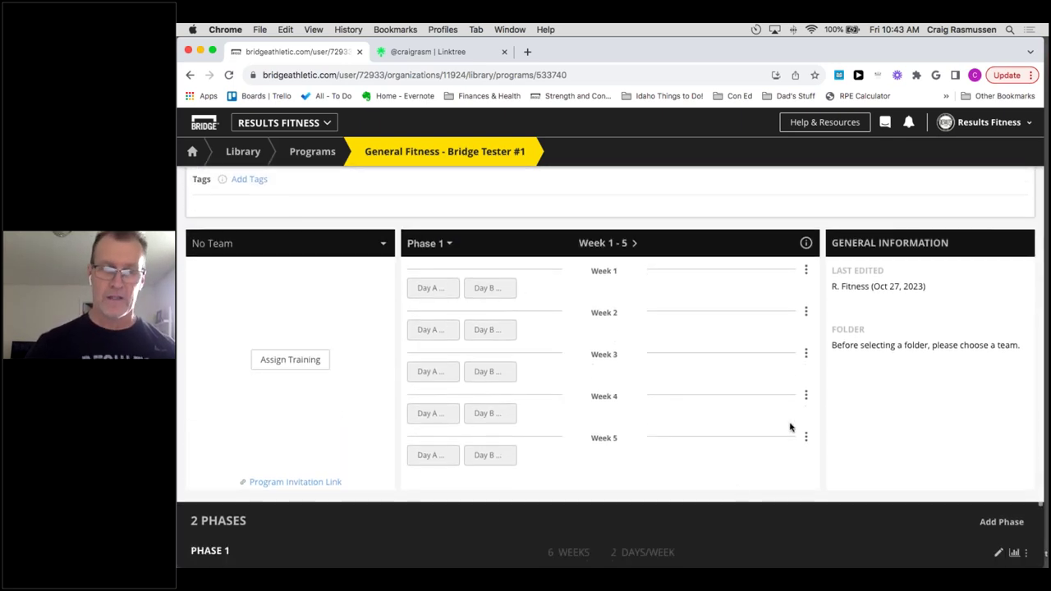
Delete Phase 2 from the program and confirm the deletion.
scroll(821, 443, "down", 3)
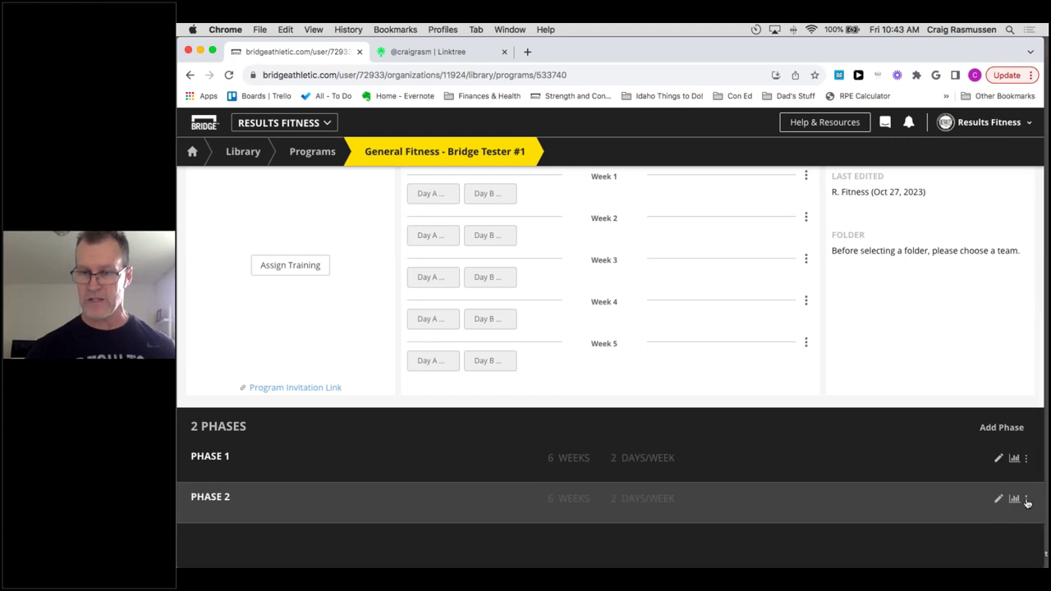
left_click(1026, 501)
scroll(1024, 509, "down", 1)
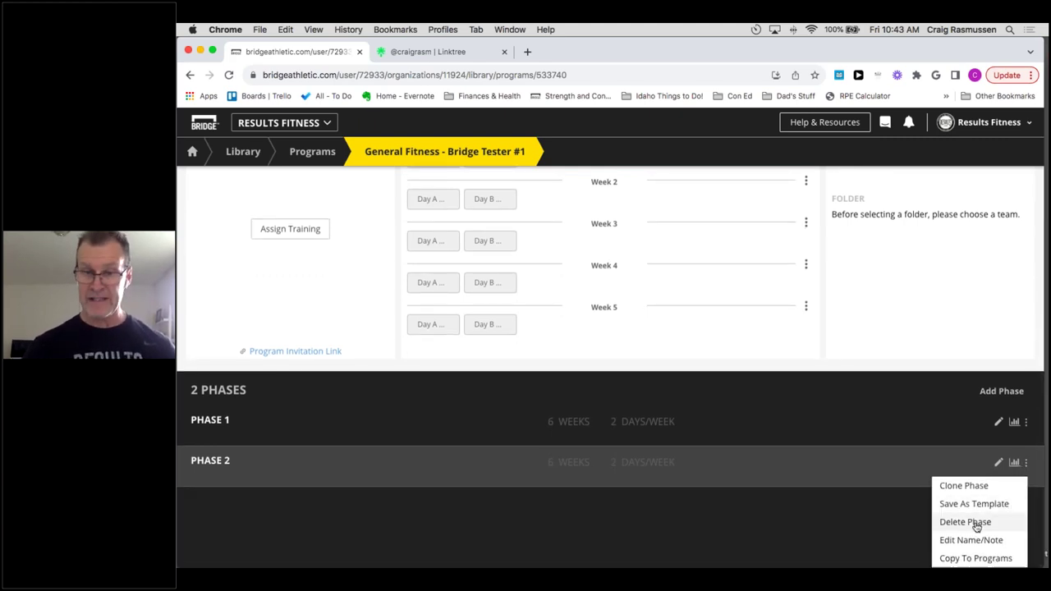
left_click(976, 526)
left_click(668, 402)
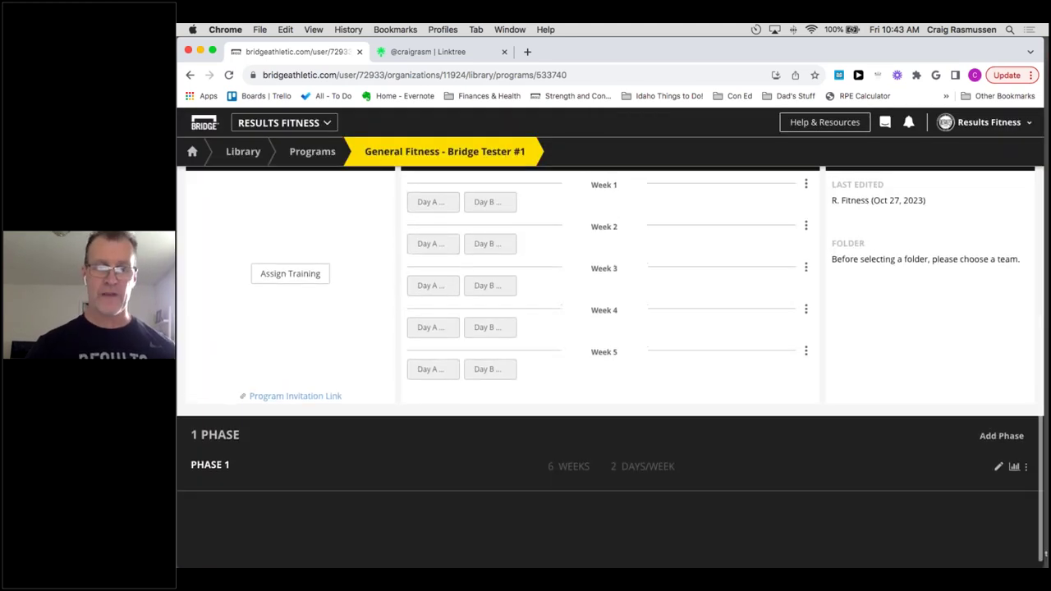
Start assigning the training to the team with 5 athletes and 2 coaches, with only the Bridge Tester athlete selected.
scroll(514, 405, "up", 3)
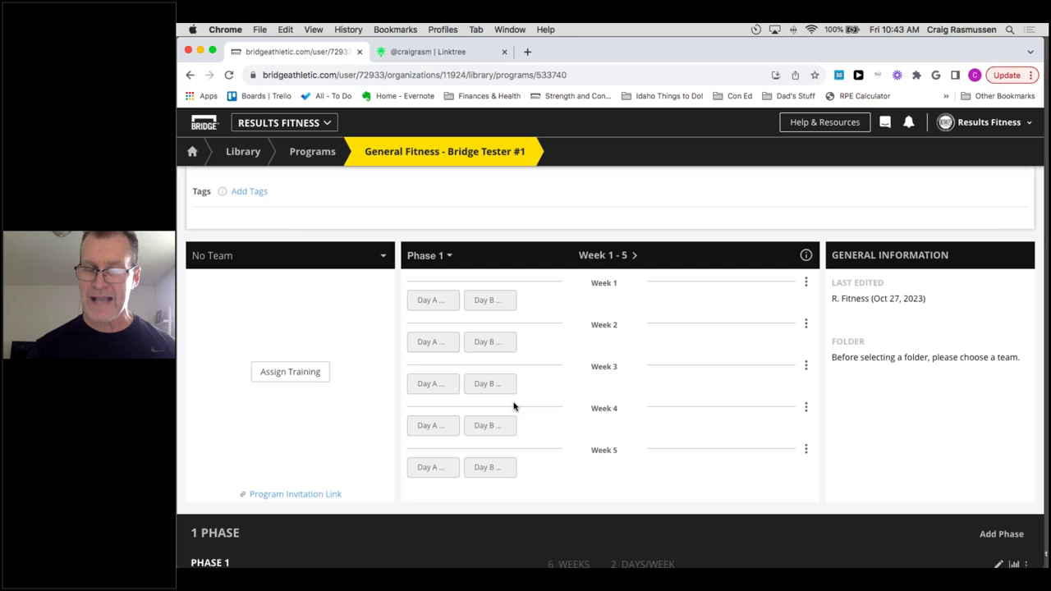
left_click(289, 373)
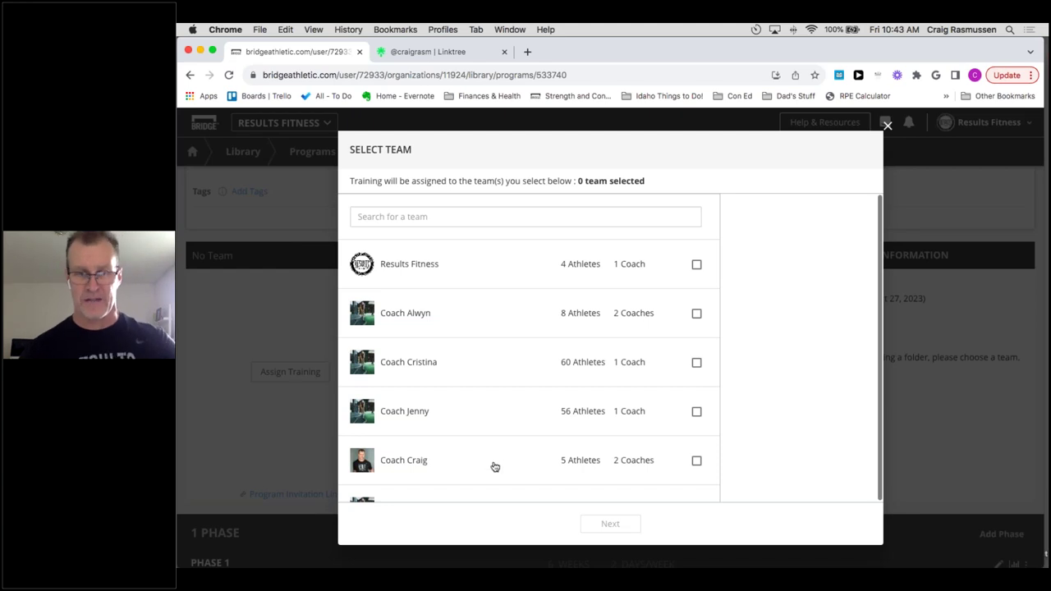
left_click(660, 457)
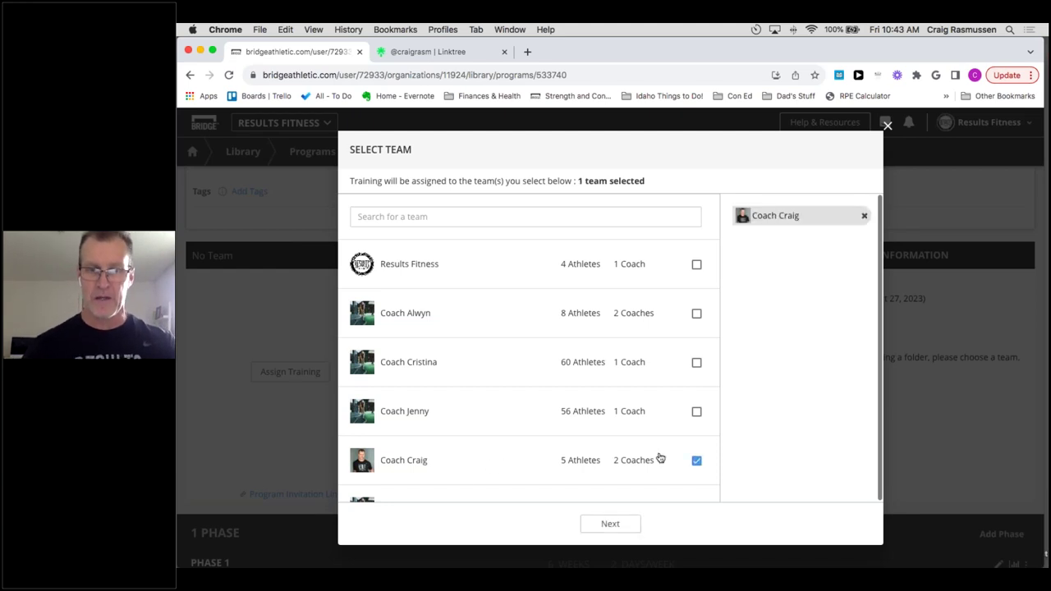
left_click(609, 527)
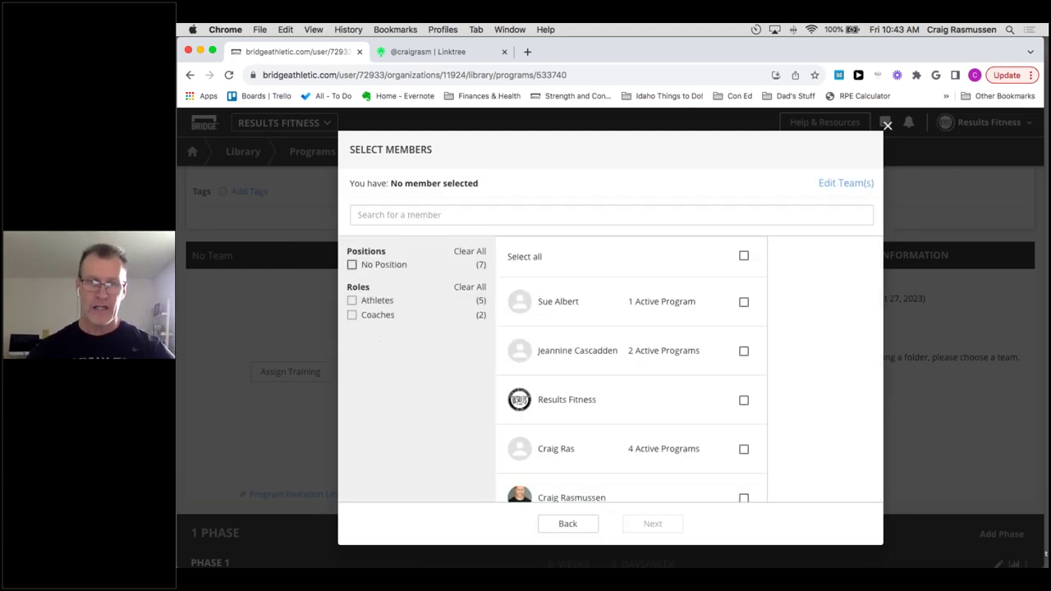
scroll(620, 433, "down", 3)
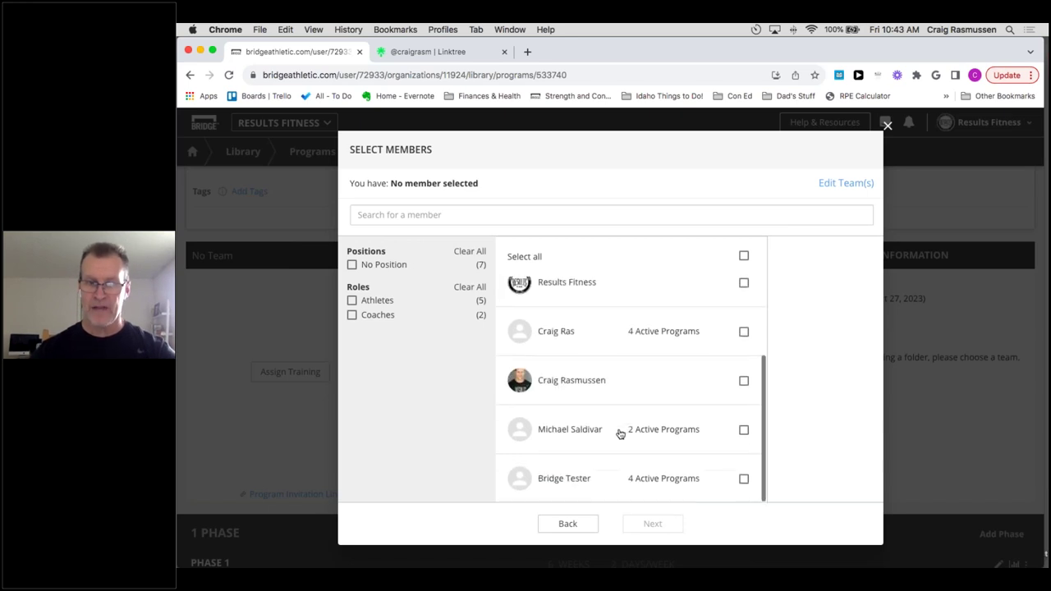
left_click(630, 481)
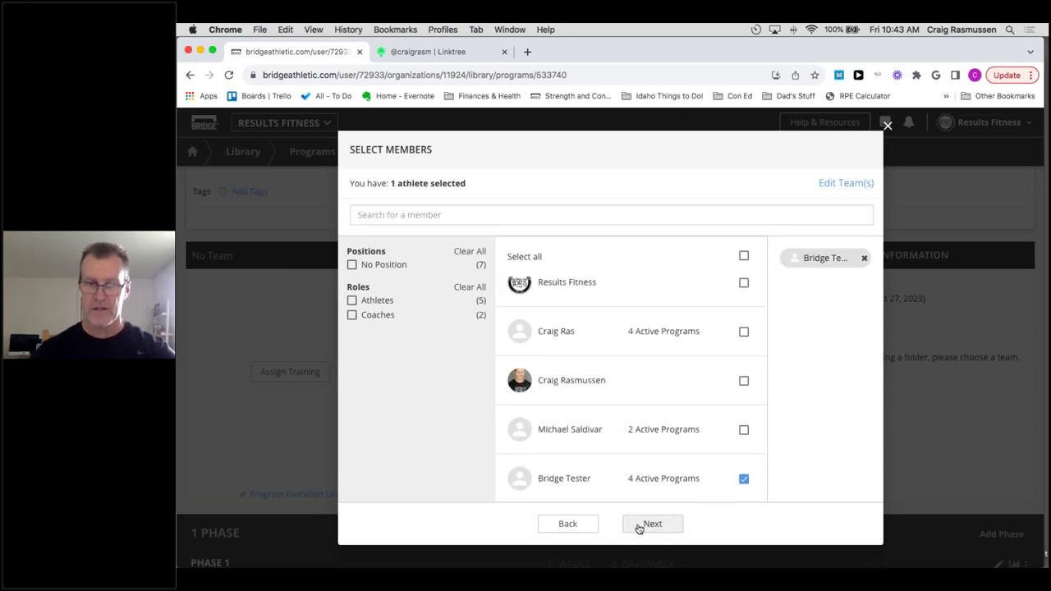
left_click(649, 524)
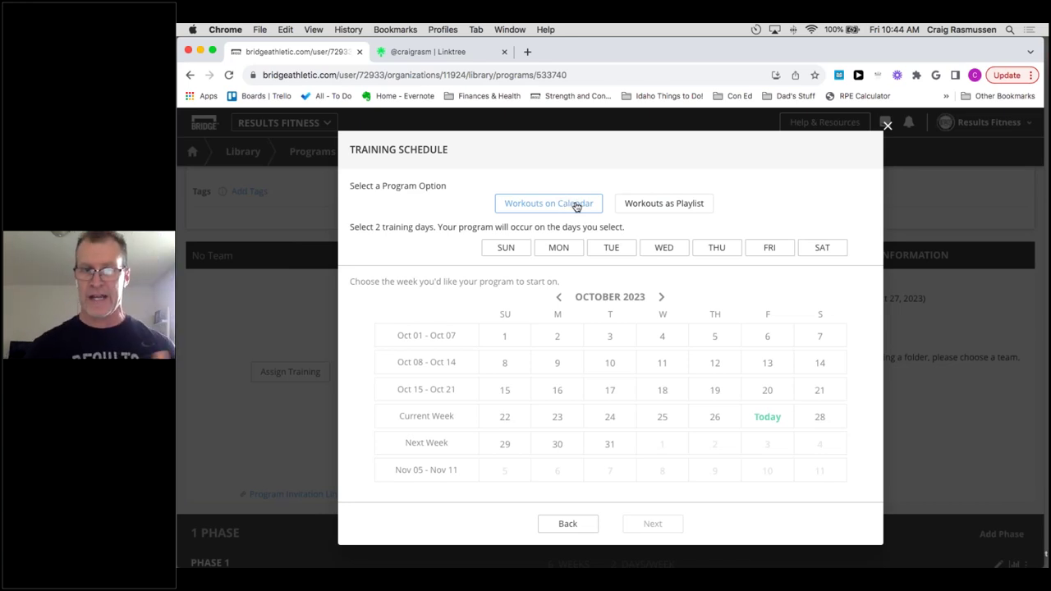
Schedule the program as Workouts as Playlist and mark the athlete's first-listed RF Body Transformation program as Replace/Complete.
left_click(656, 206)
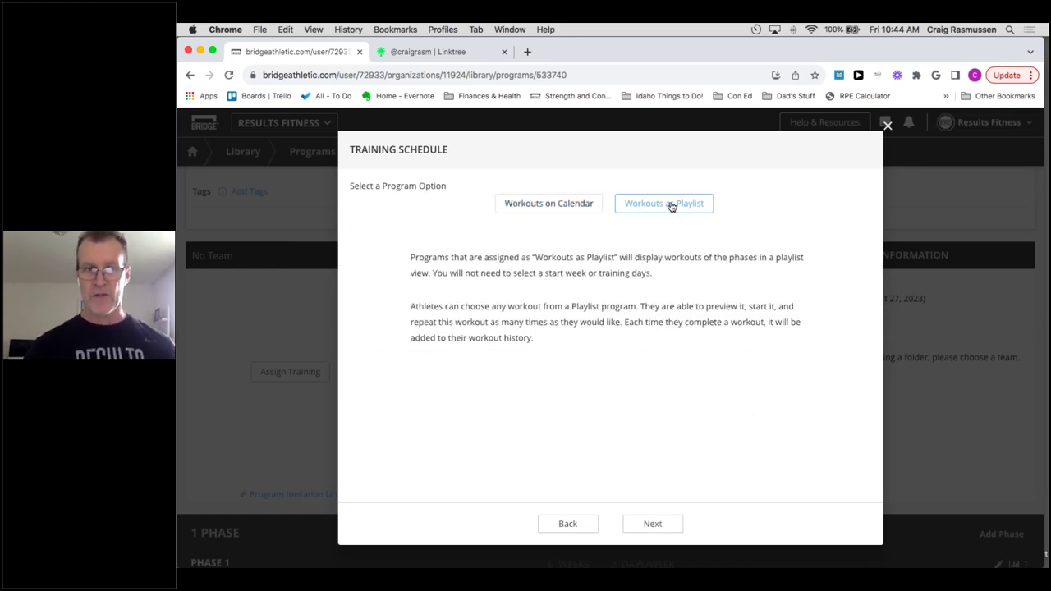
left_click(662, 523)
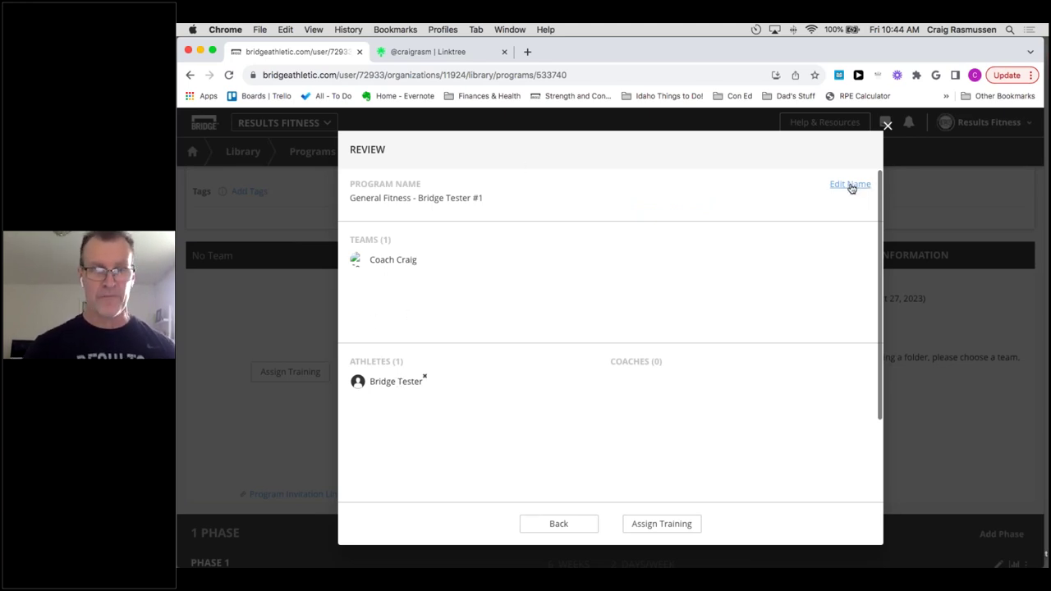
left_click(652, 525)
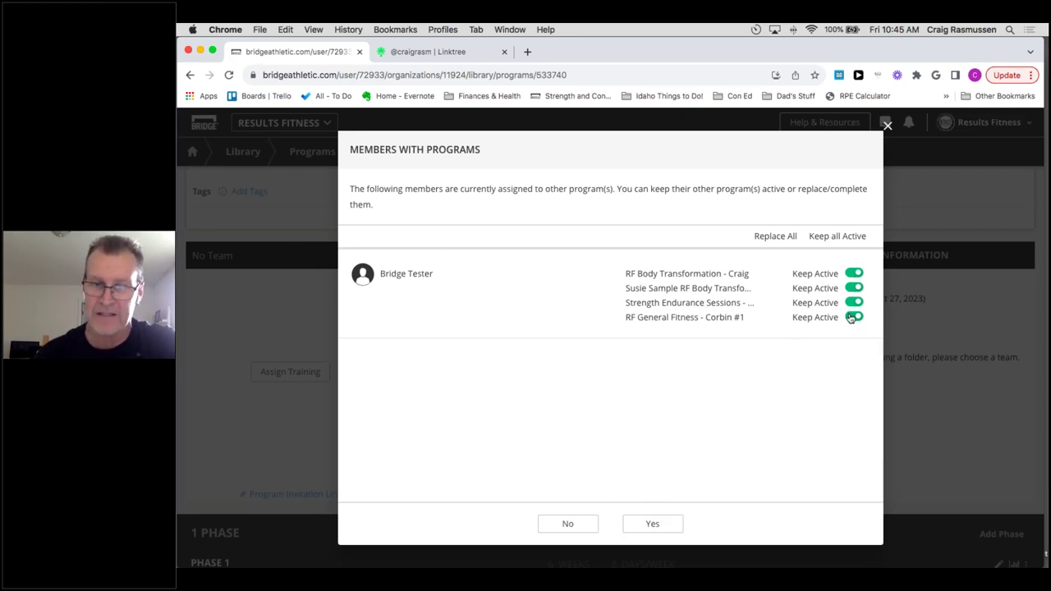
left_click(853, 274)
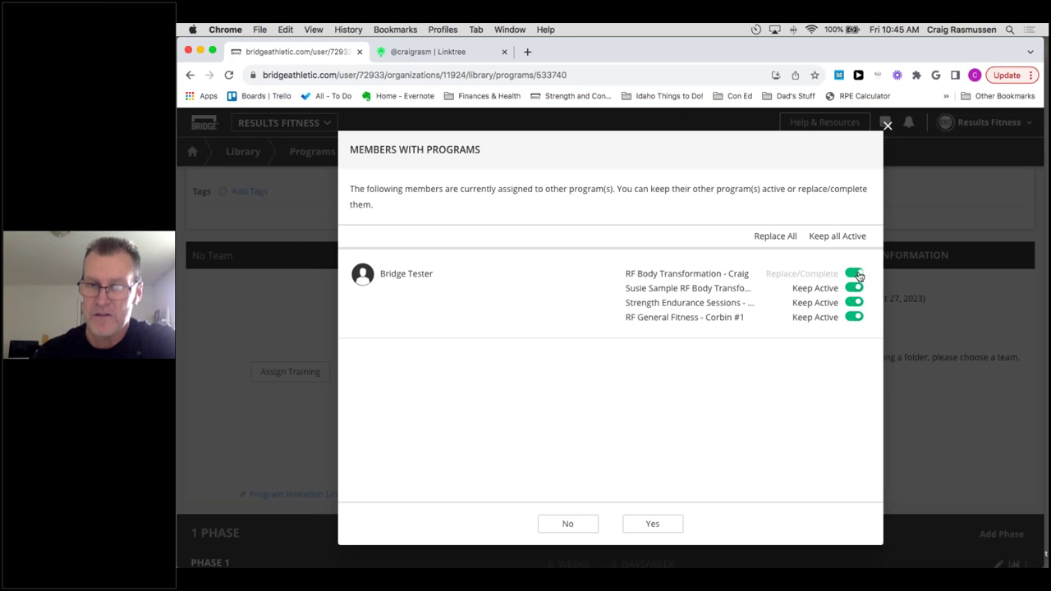
left_click(652, 524)
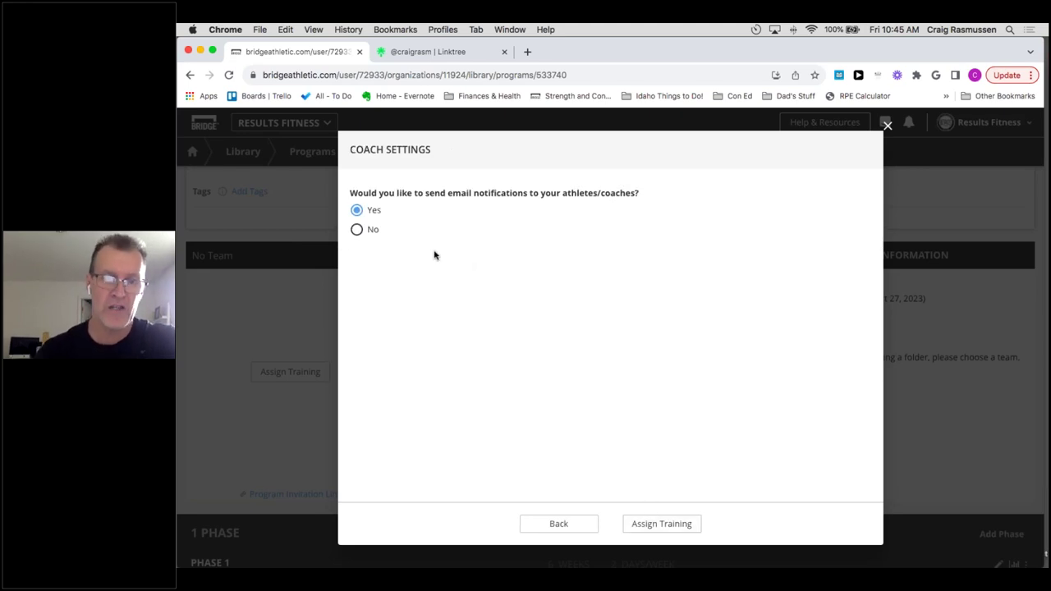
Decline email notifications for athletes and coaches, and complete the training assignment.
left_click(357, 230)
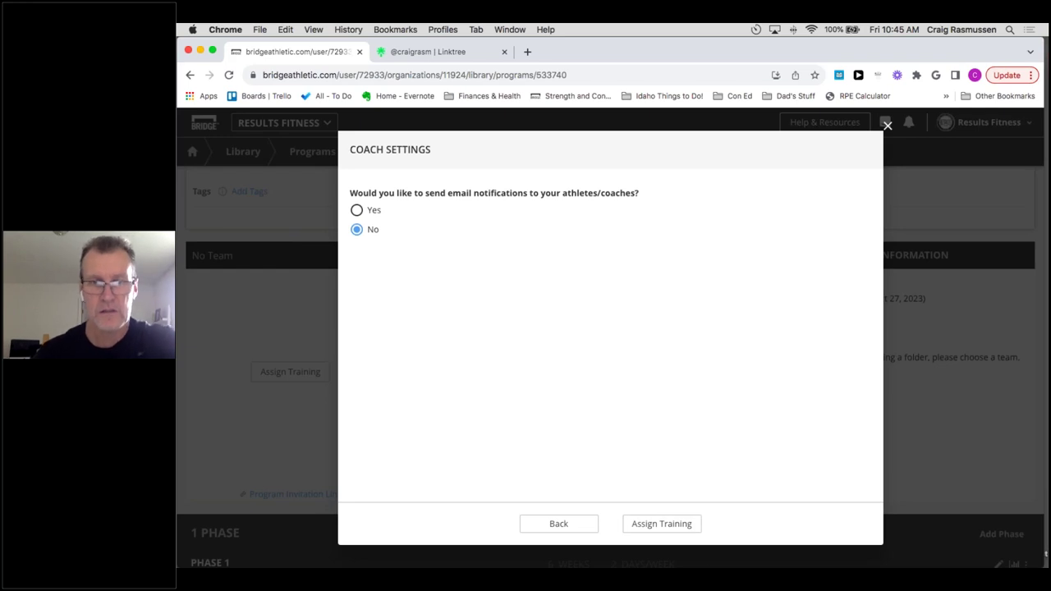
left_click(665, 525)
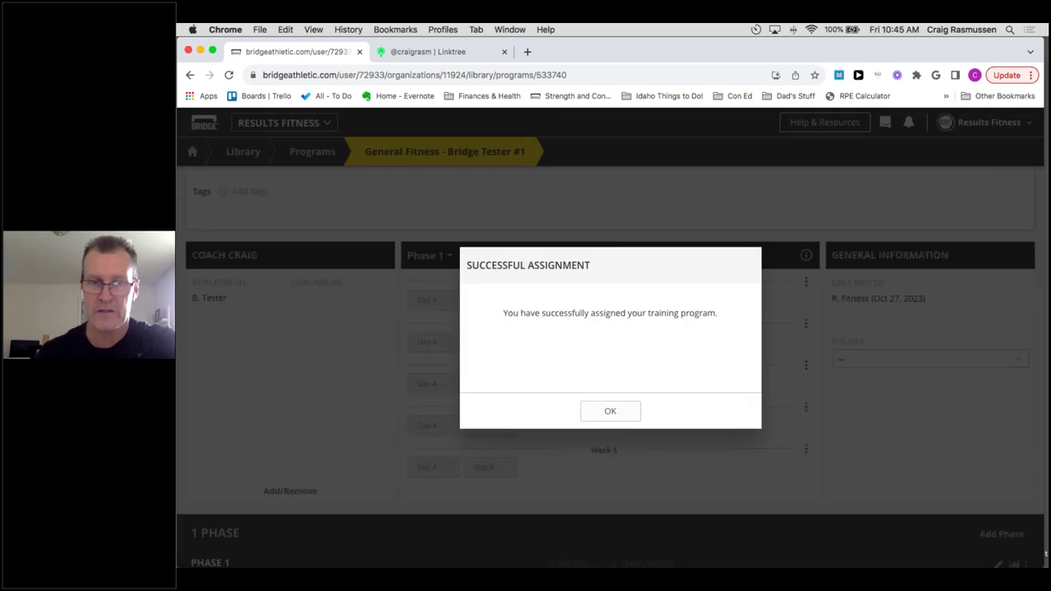
left_click(599, 410)
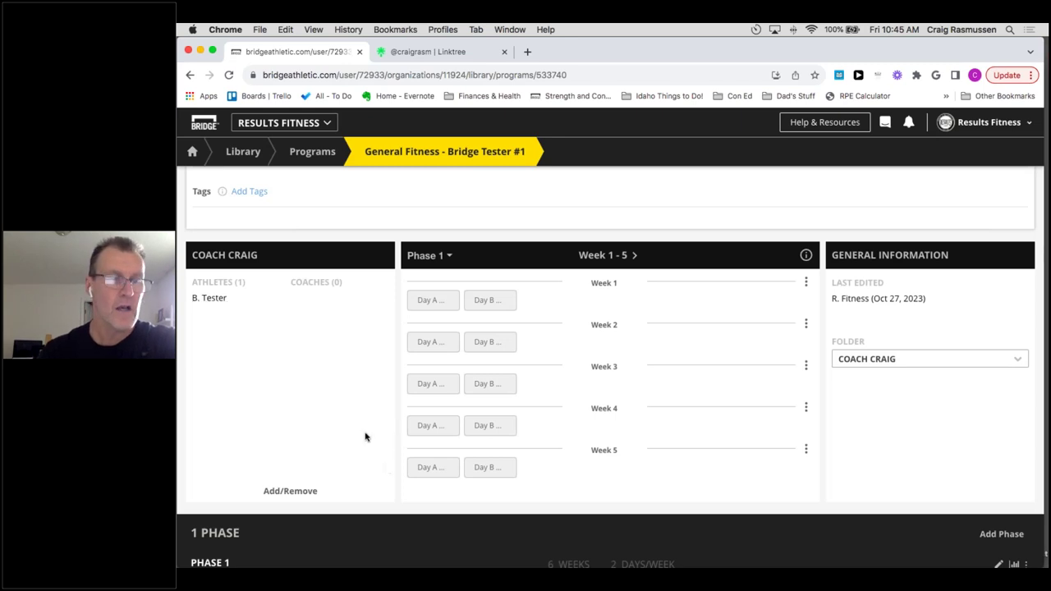
Open the assigned athlete's profile and look through the Phase 1 workout list of the General Fitness program.
left_click(212, 301)
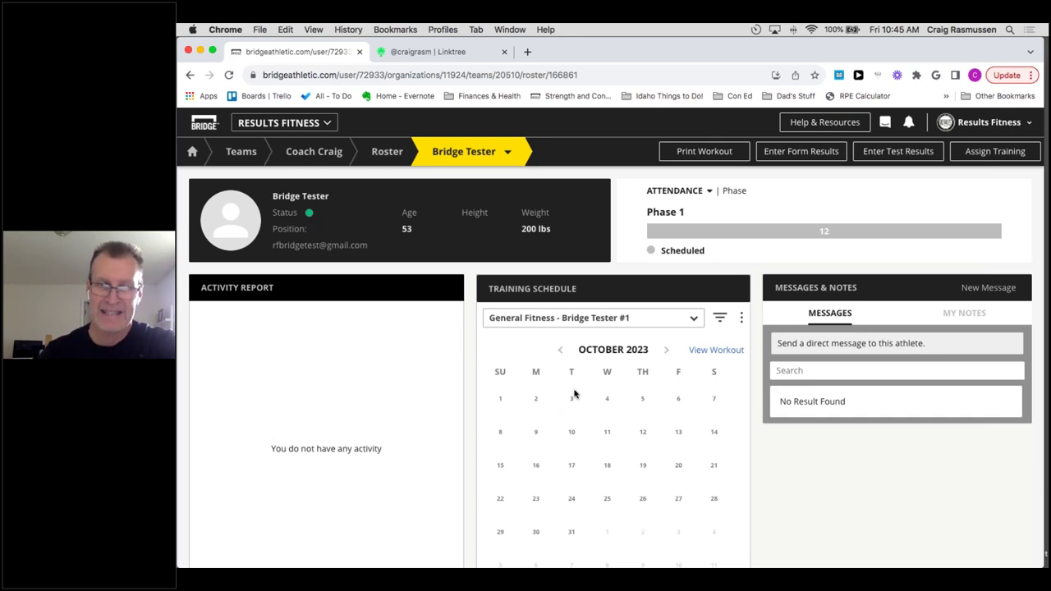
left_click(718, 350)
scroll(688, 396, "down", 5)
scroll(688, 395, "up", 5)
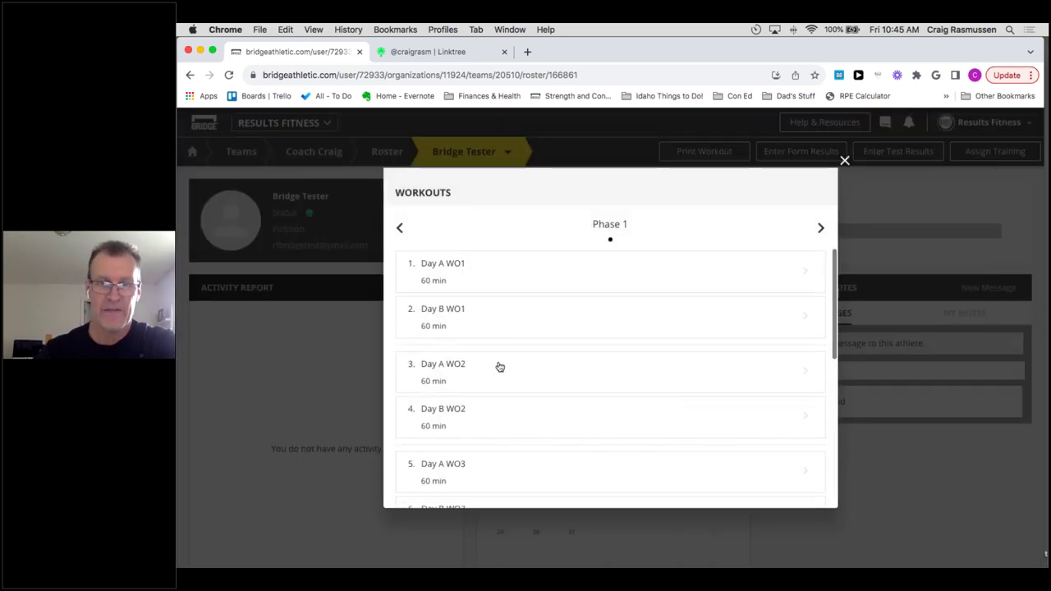
scroll(504, 367, "down", 3)
scroll(507, 368, "down", 3)
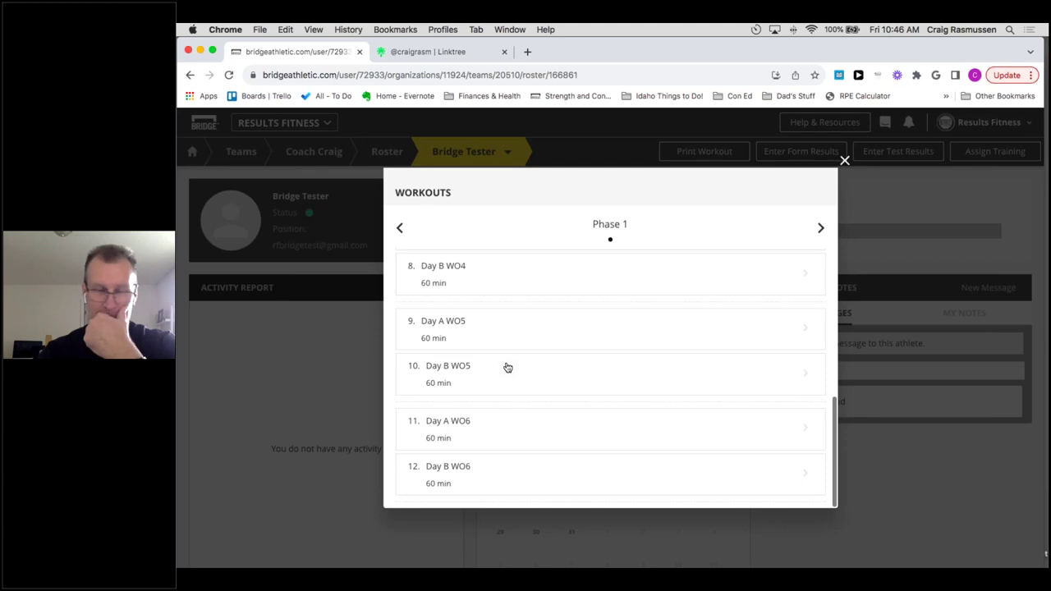
left_click(845, 160)
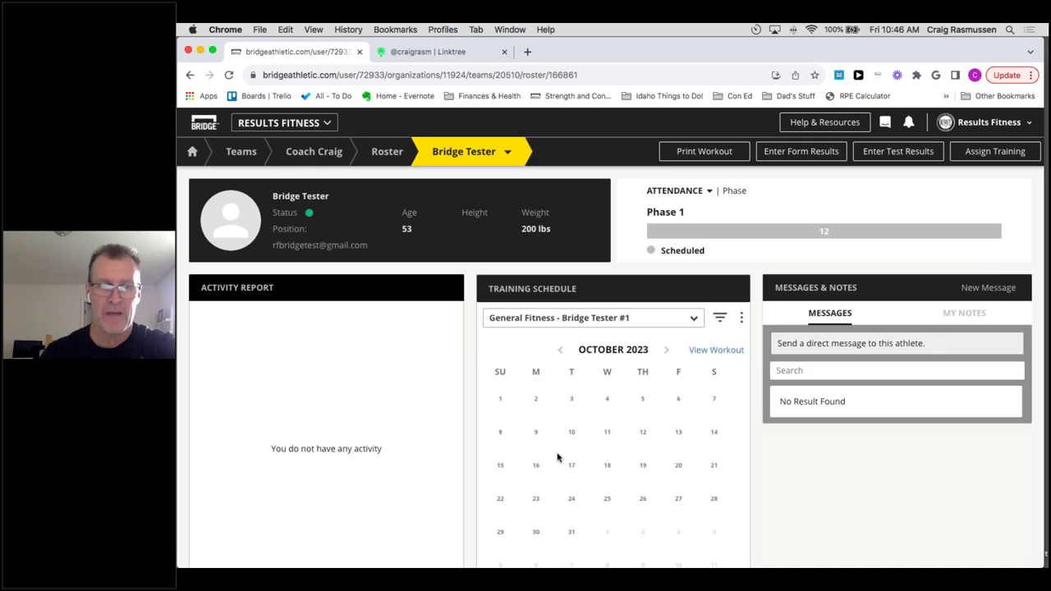
left_click(742, 319)
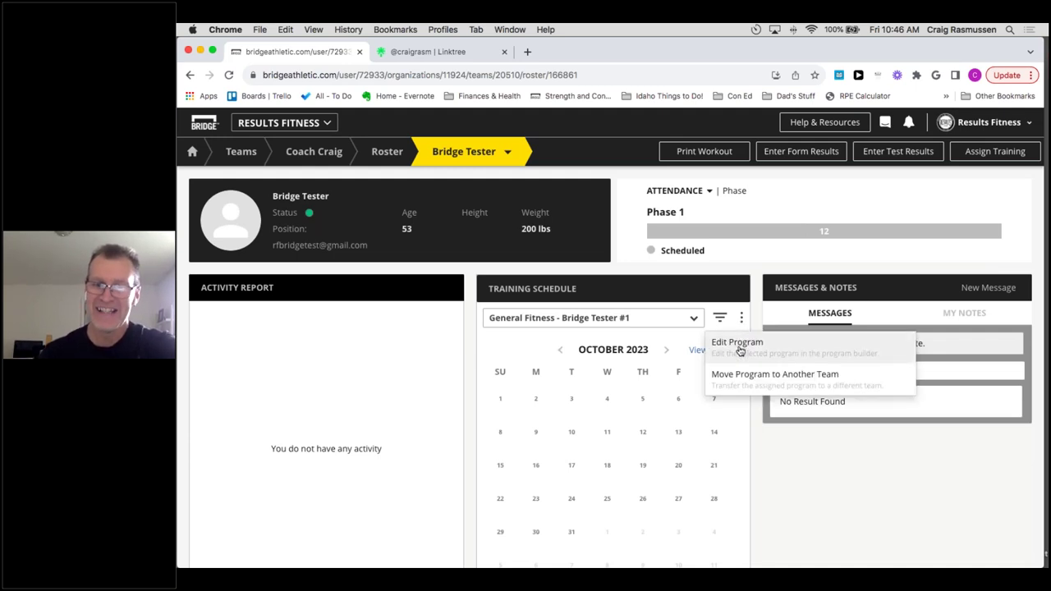
left_click(739, 390)
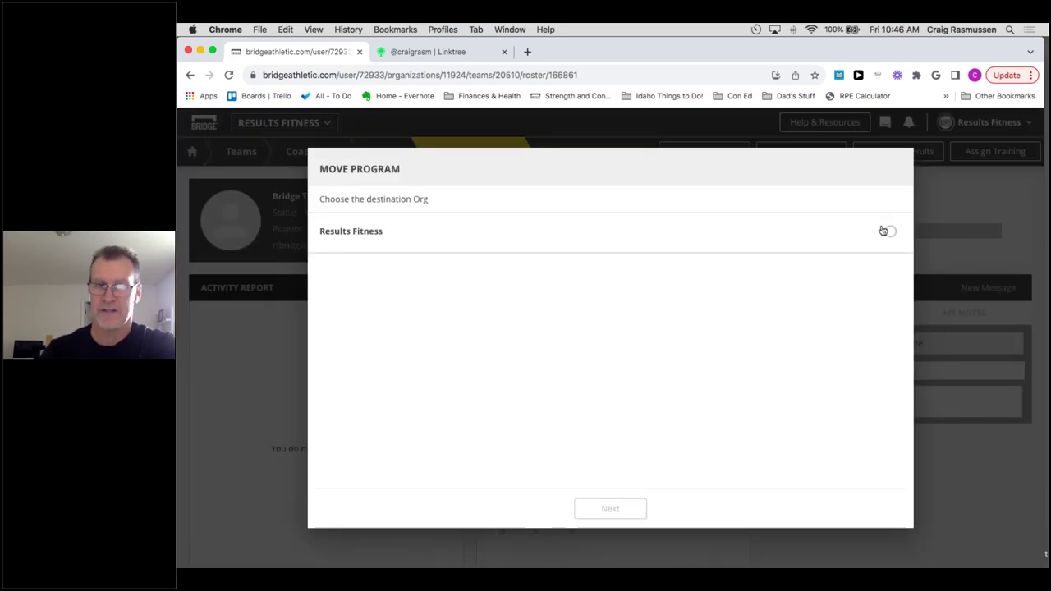
left_click(994, 268)
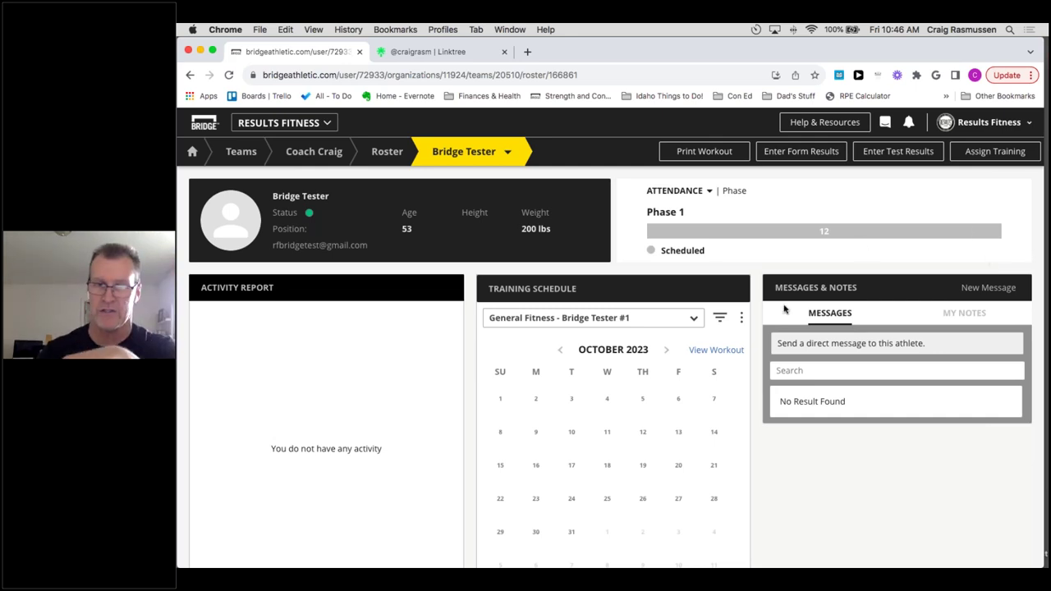
Open General Fitness - Bridge Tester #1 for editing, then open its Phase 1 and check the list of available weeks.
left_click(740, 318)
left_click(733, 343)
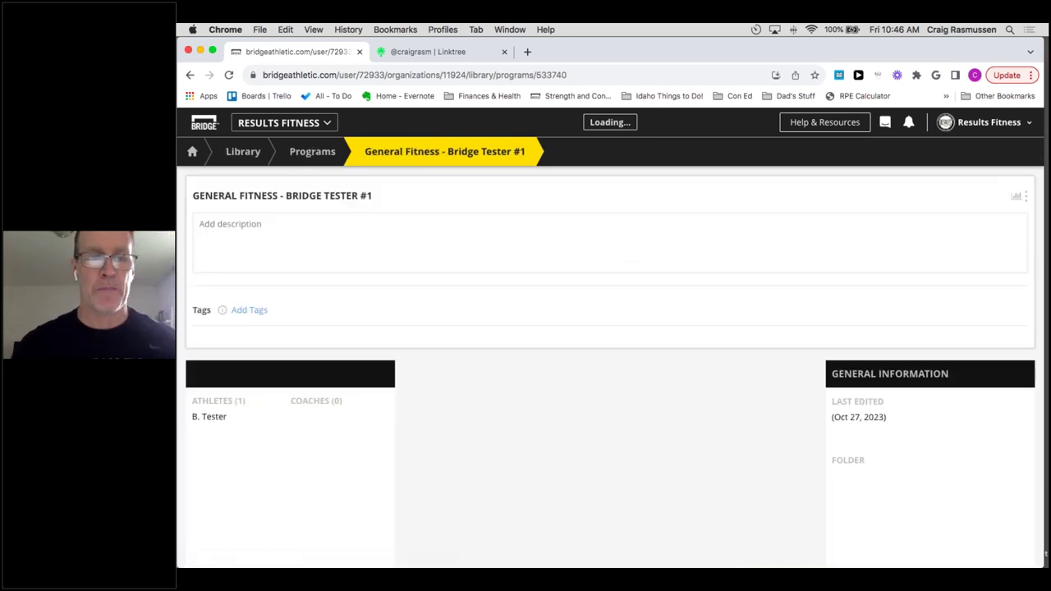
scroll(636, 396, "down", 5)
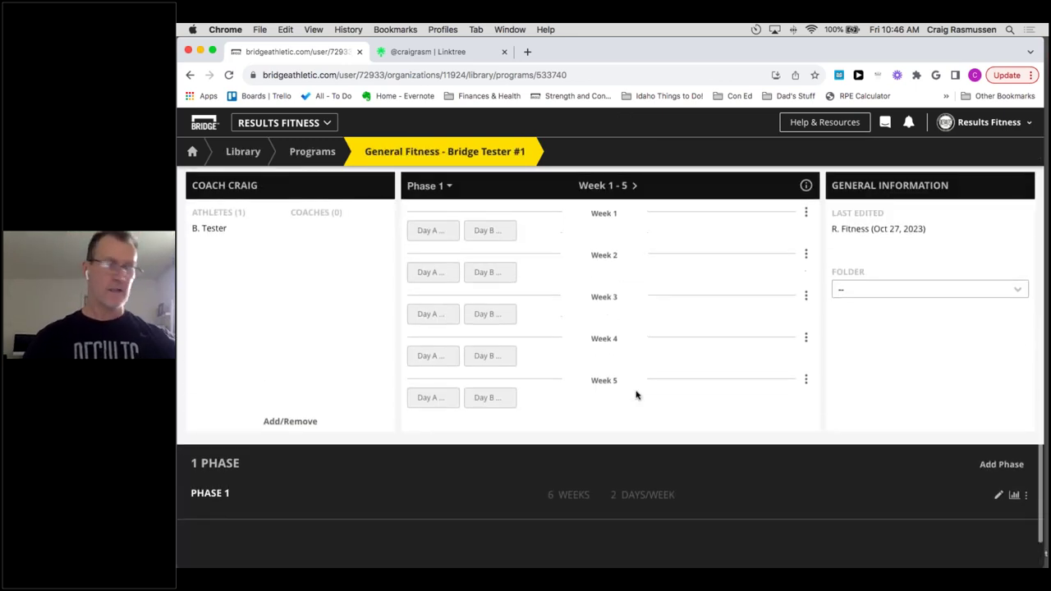
left_click(615, 500)
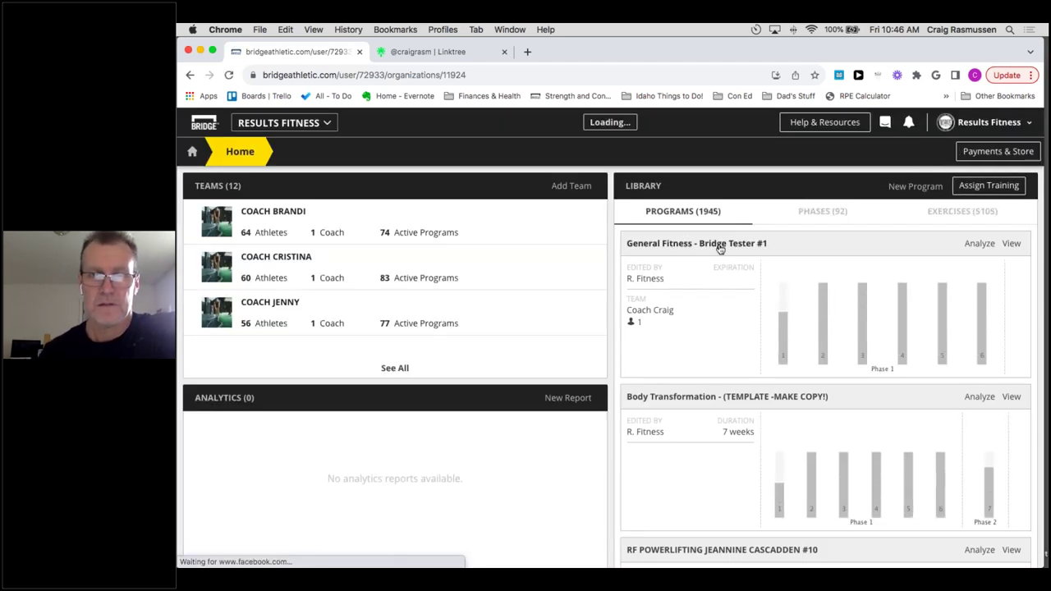
left_click(719, 247)
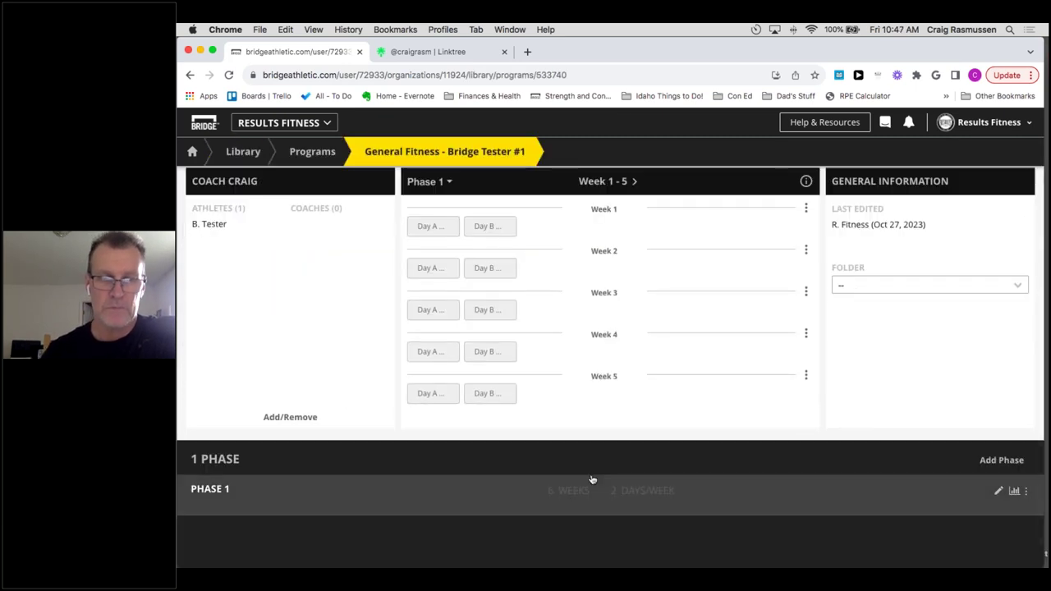
left_click(593, 480)
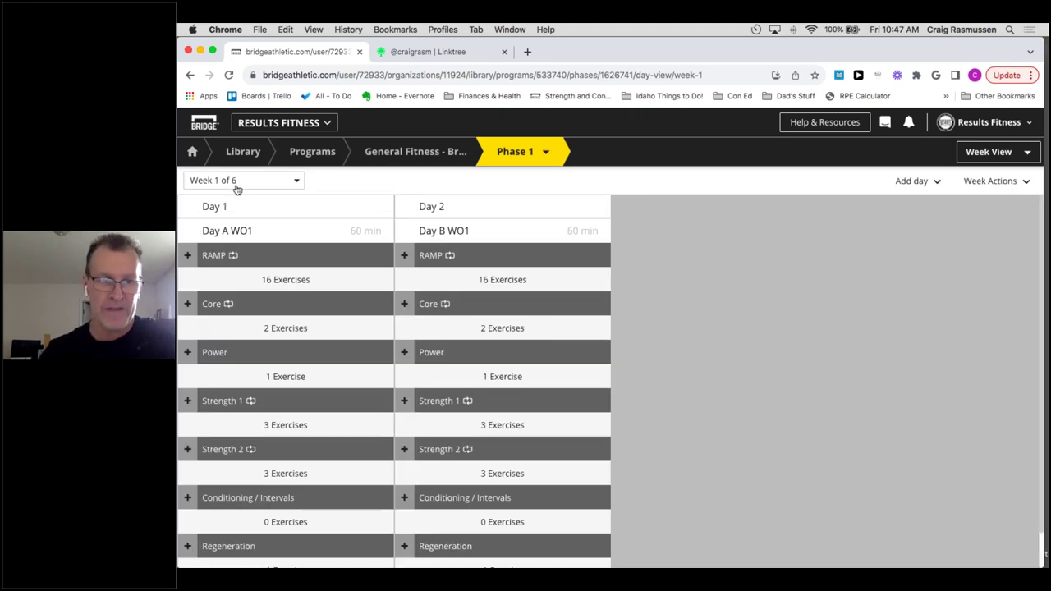
left_click(296, 182)
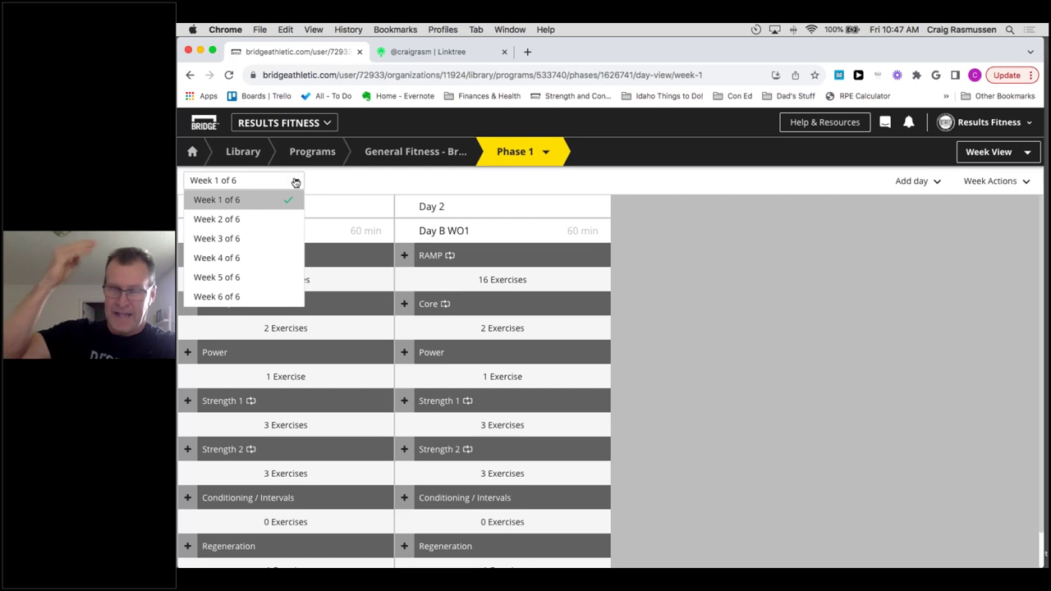
left_click(848, 416)
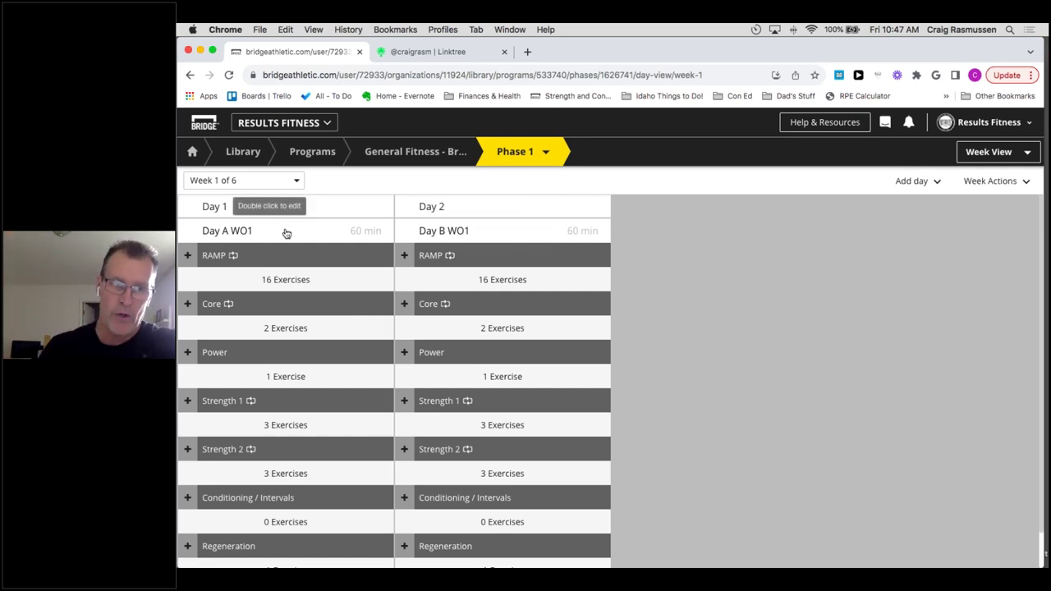
Expand the Core, Power, Strength 1, Strength 2, Conditioning / Intervals and Regeneration blocks in Week 1 to view their exercises.
left_click(186, 303)
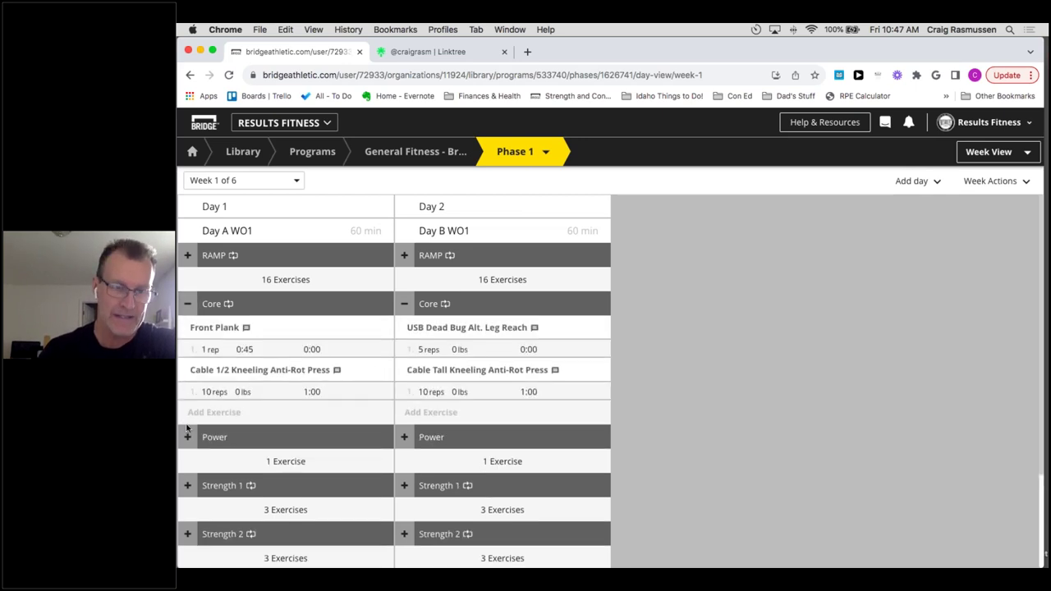
left_click(188, 437)
scroll(188, 437, "down", 3)
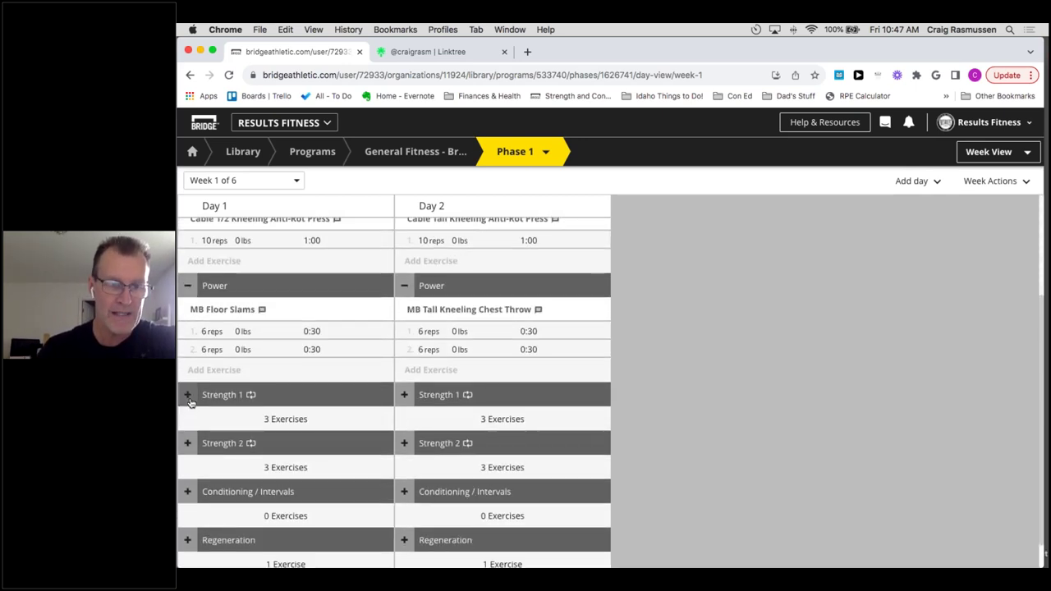
left_click(188, 395)
scroll(386, 496, "down", 1)
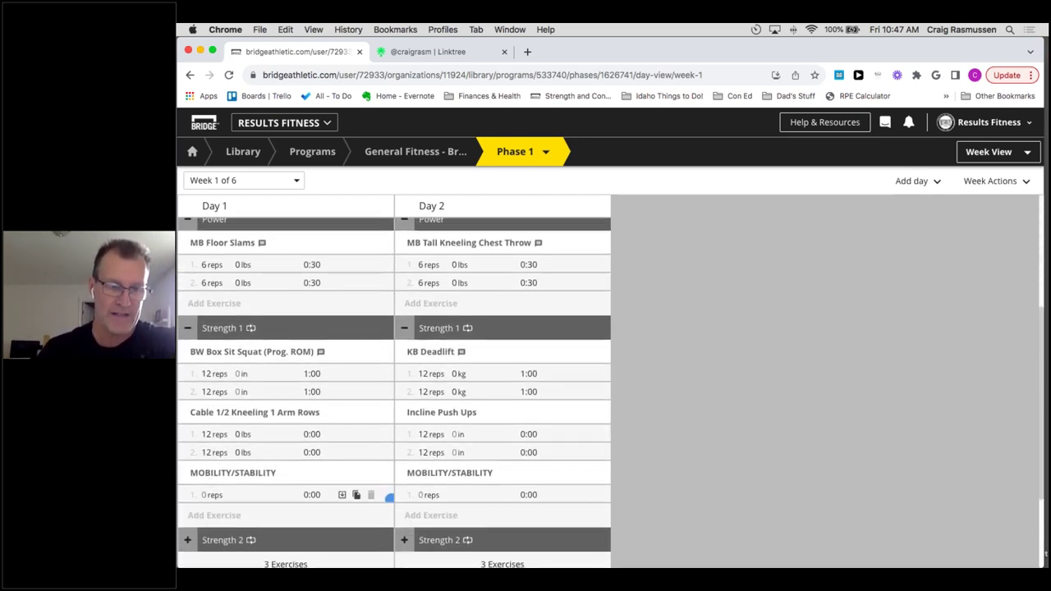
left_click(188, 540)
scroll(188, 533, "down", 5)
scroll(189, 534, "down", 1)
left_click(188, 498)
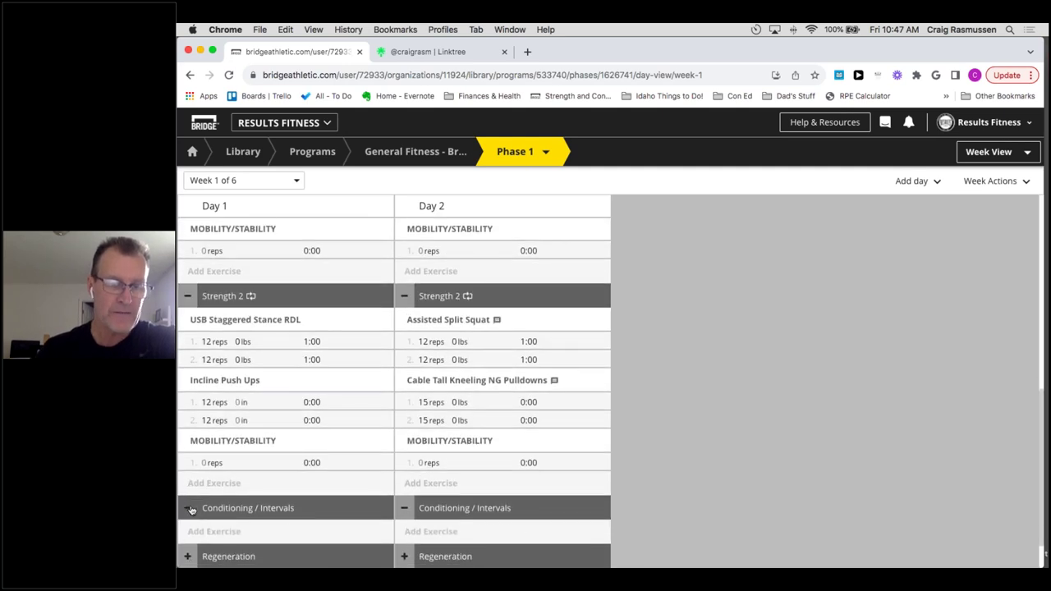
scroll(189, 500, "down", 1)
left_click(190, 507)
scroll(324, 456, "down", 1)
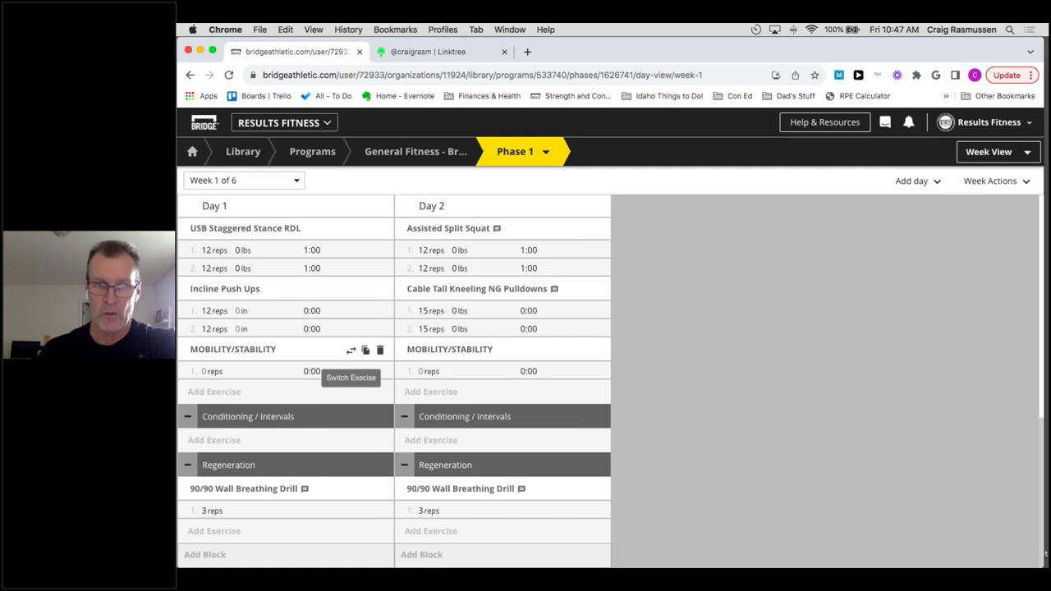
Review the Day 1 and Day 2 exercises and sets across the strength, power and core blocks of Week 1.
scroll(352, 353, "up", 4)
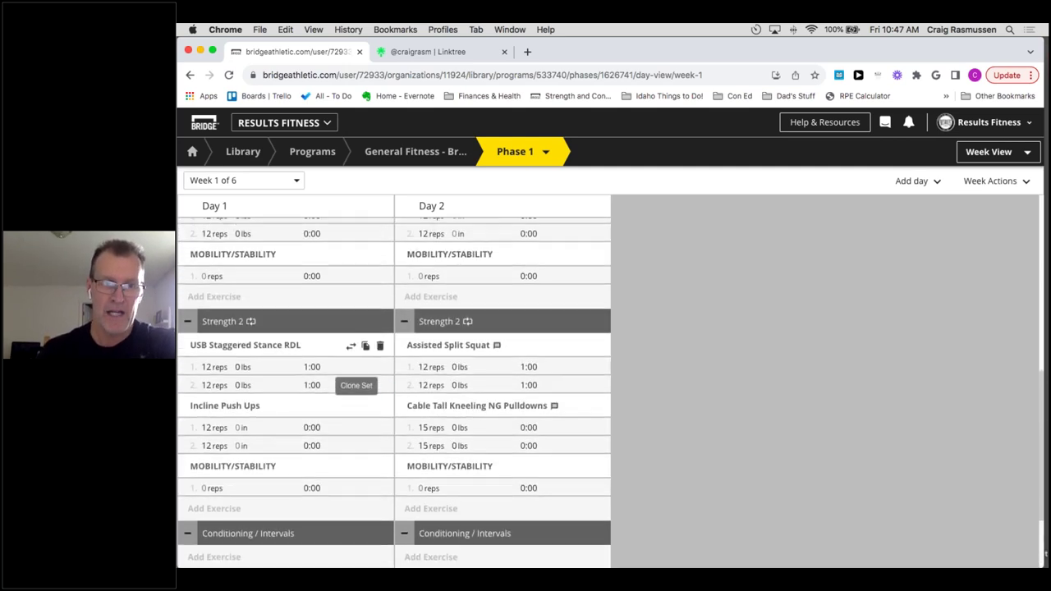
scroll(359, 351, "up", 2)
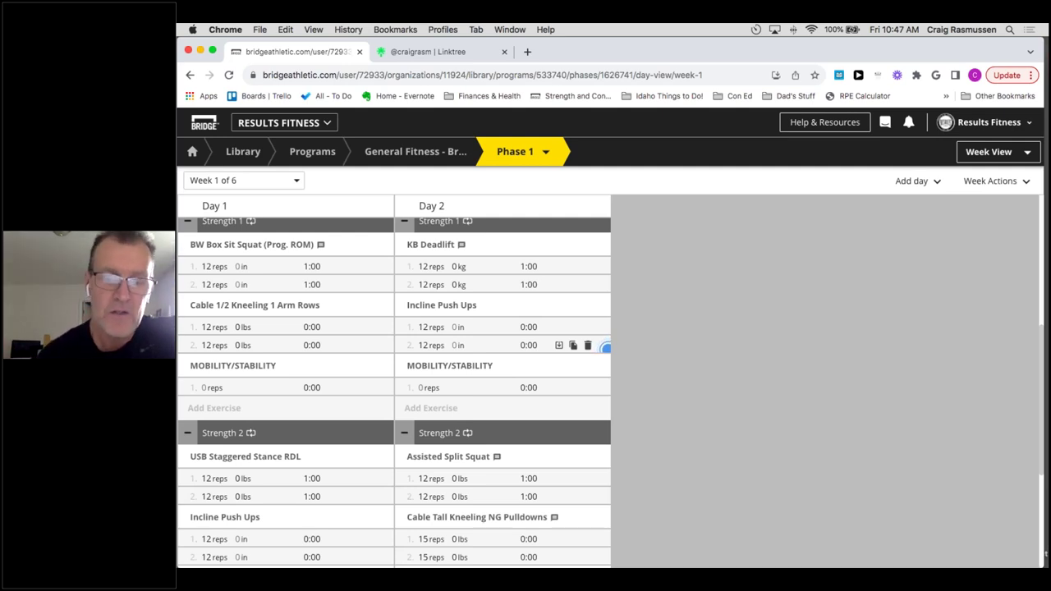
scroll(575, 353, "up", 5)
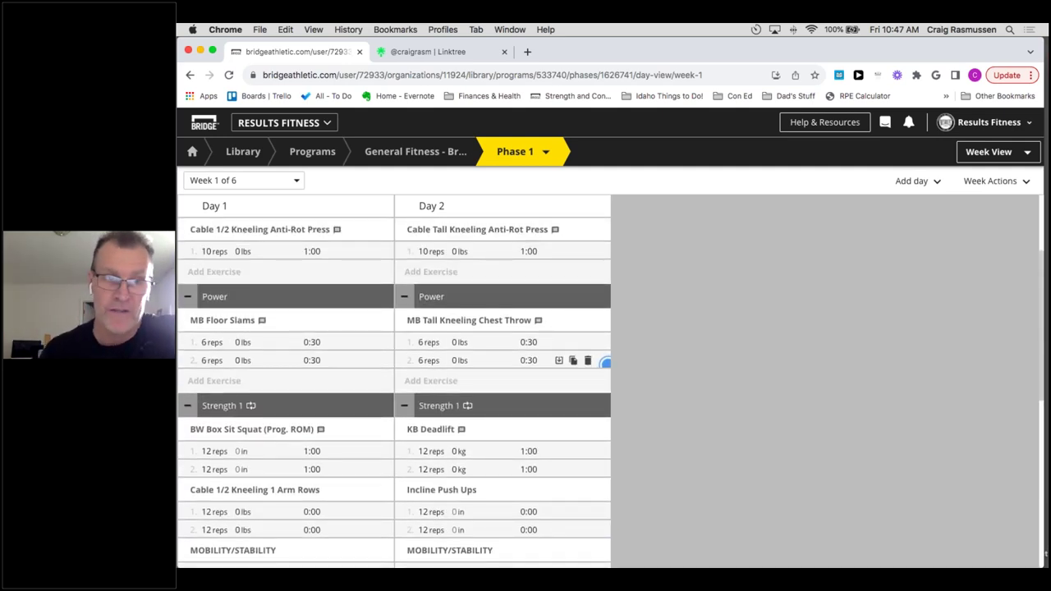
scroll(467, 473, "up", 3)
scroll(466, 468, "down", 3)
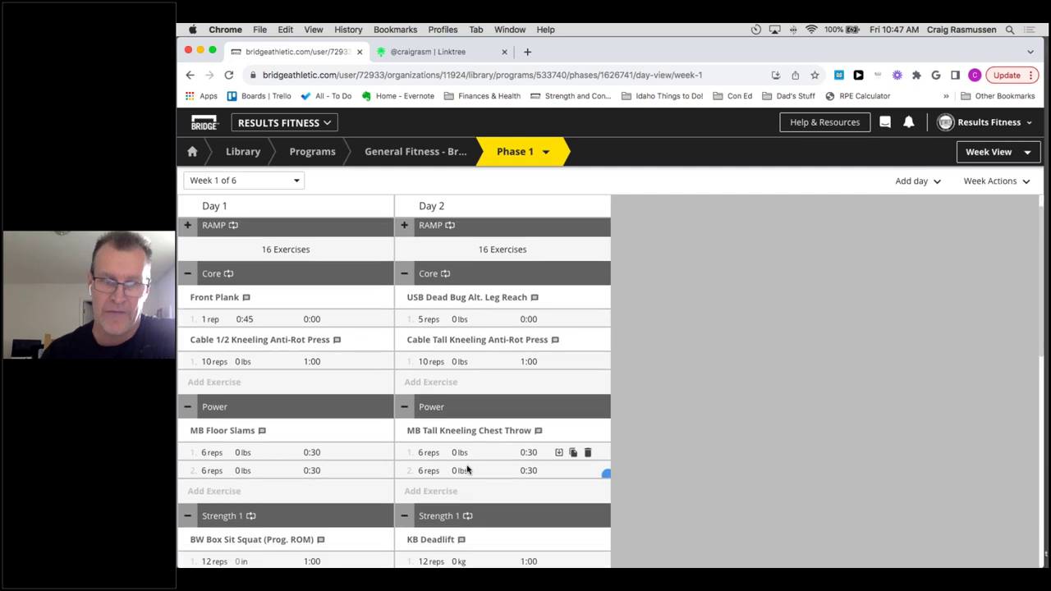
scroll(464, 474, "down", 4)
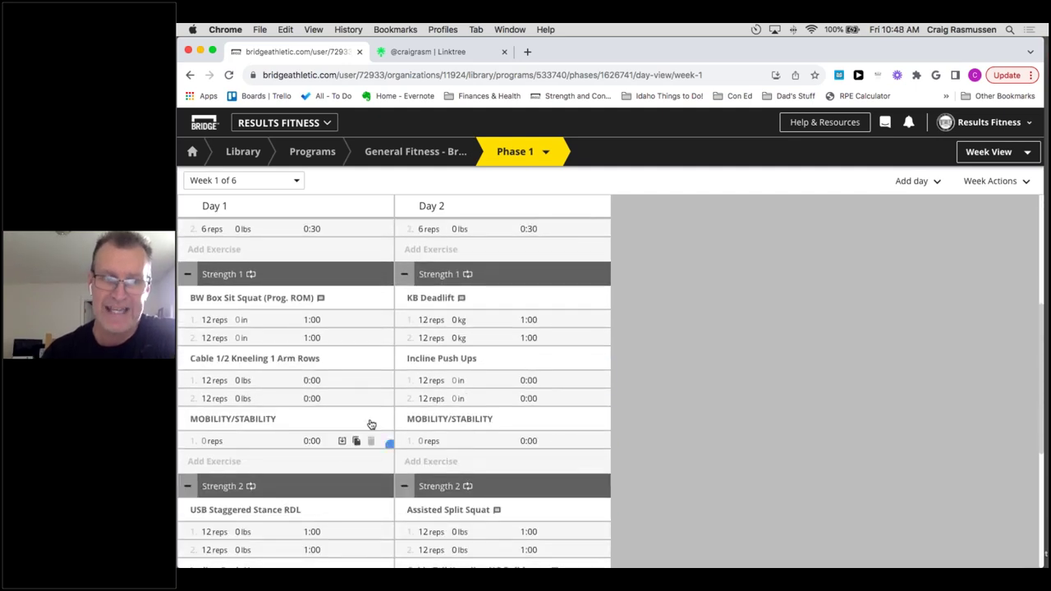
scroll(366, 410, "up", 5)
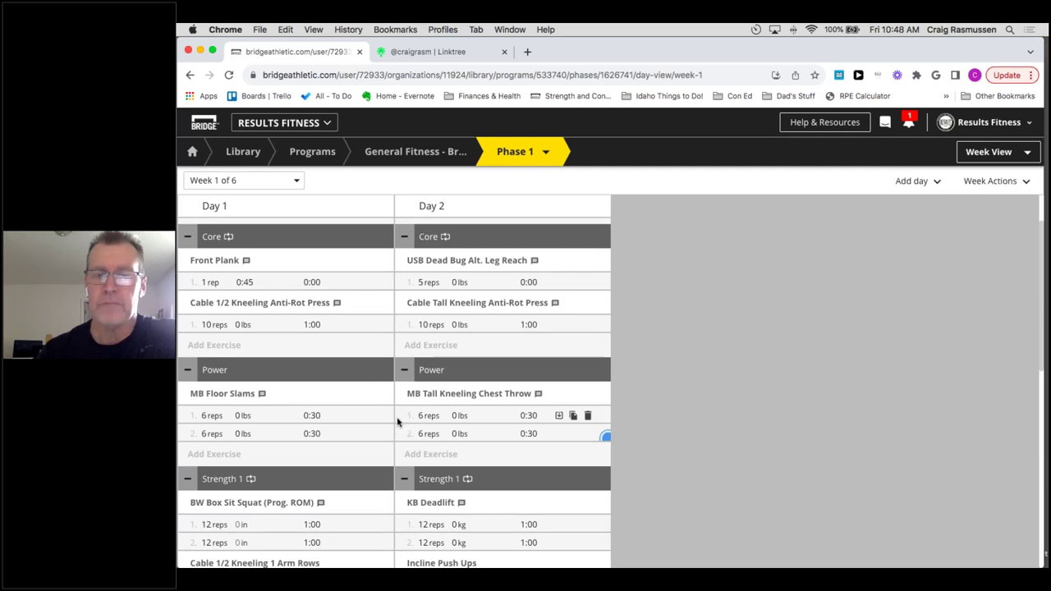
scroll(365, 411, "up", 2)
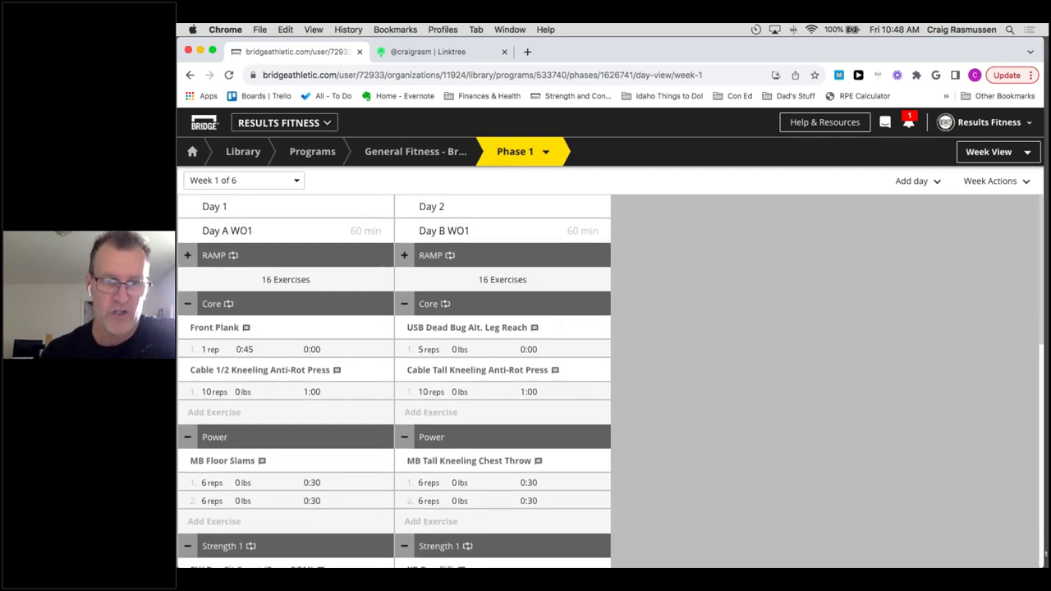
Expand the RAMP block on both days, look over its contents and check the Day 1 block's options.
left_click(187, 256)
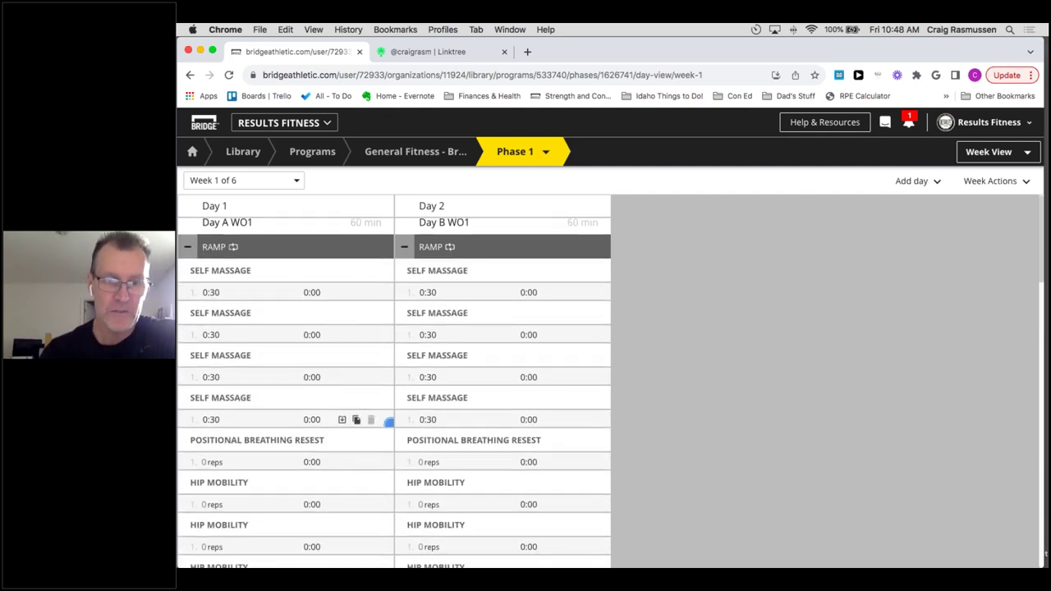
scroll(377, 435, "down", 15)
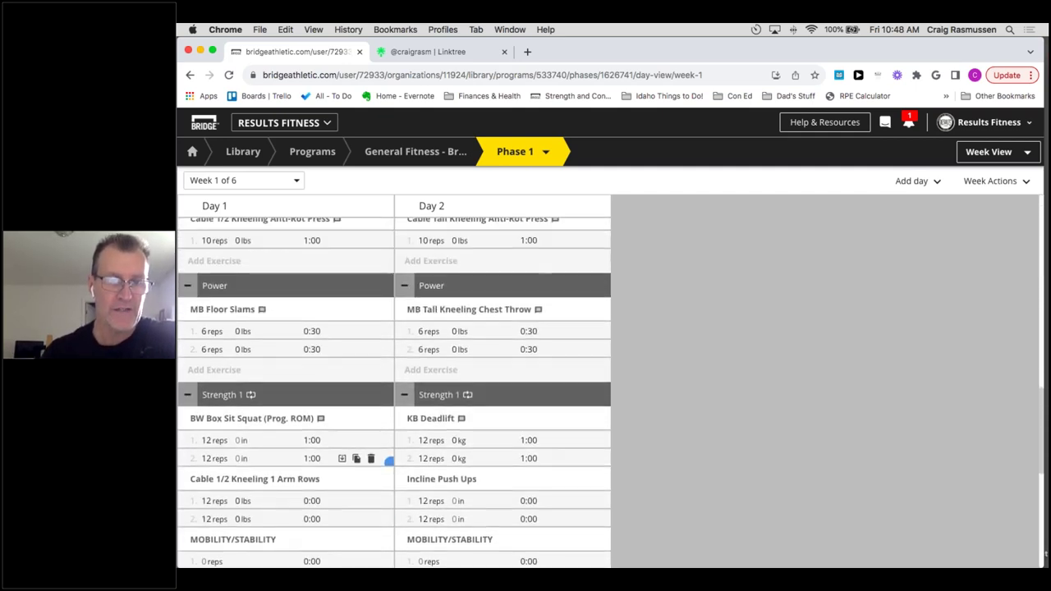
scroll(387, 460, "up", 1)
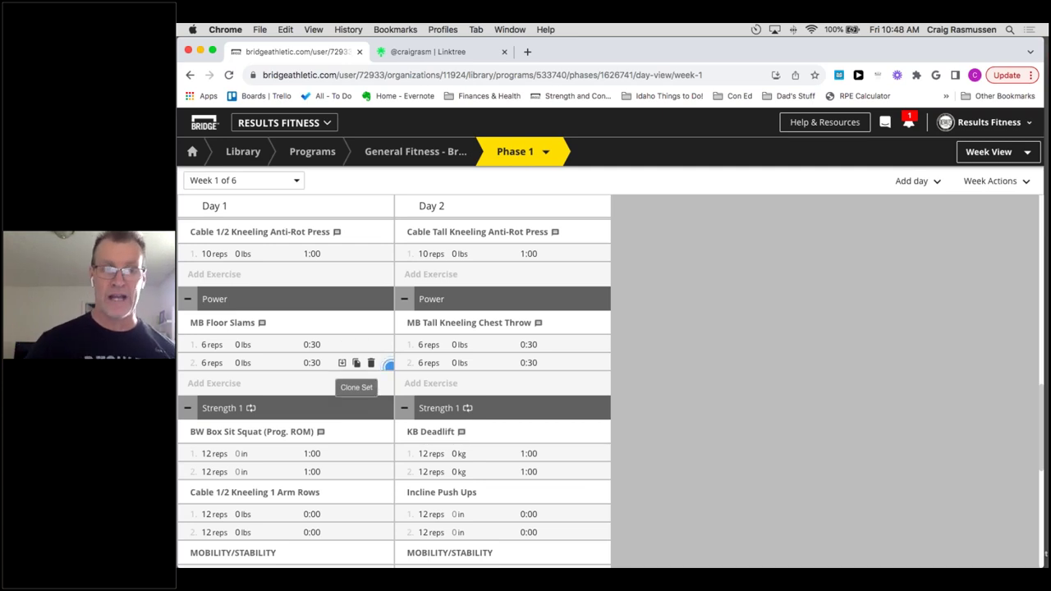
scroll(389, 365, "up", 10)
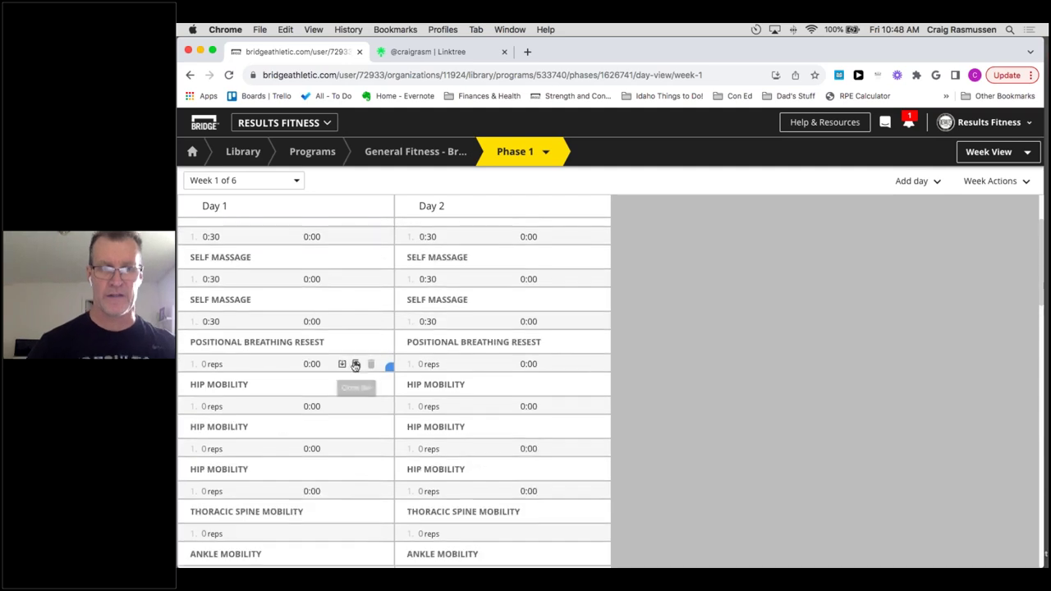
scroll(389, 387, "up", 3)
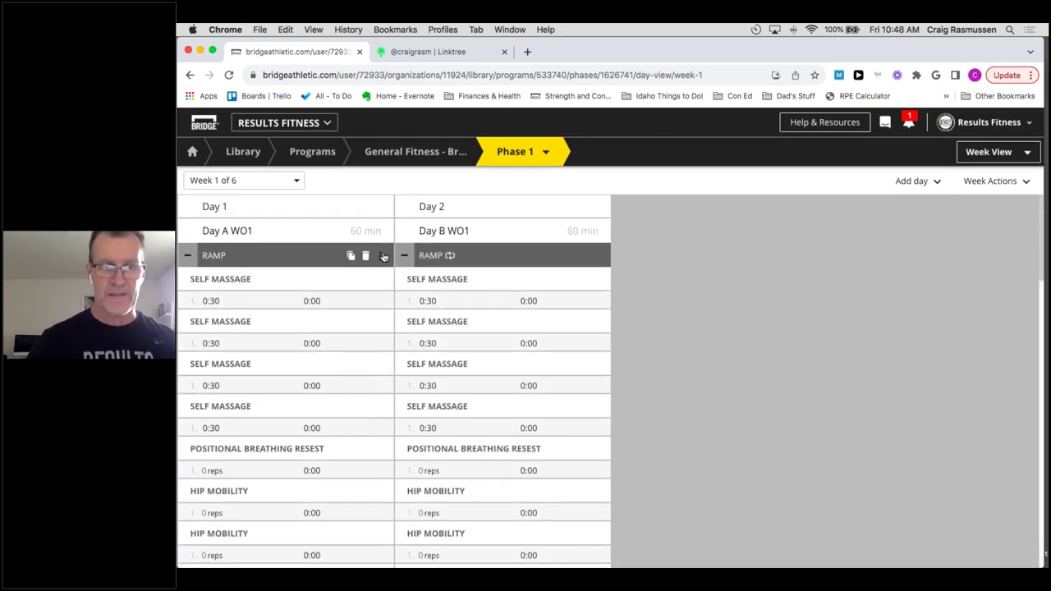
left_click(381, 261)
left_click(763, 293)
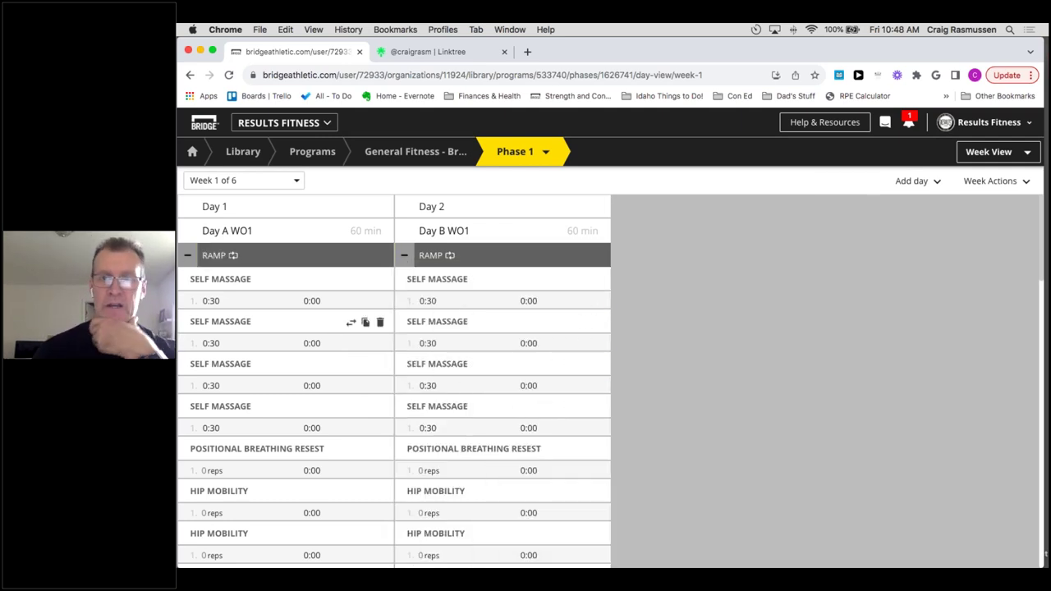
Examine the RAMP exercise placeholders of both days, from Self Massage through Neural Activation.
left_click_drag(256, 283, 220, 284)
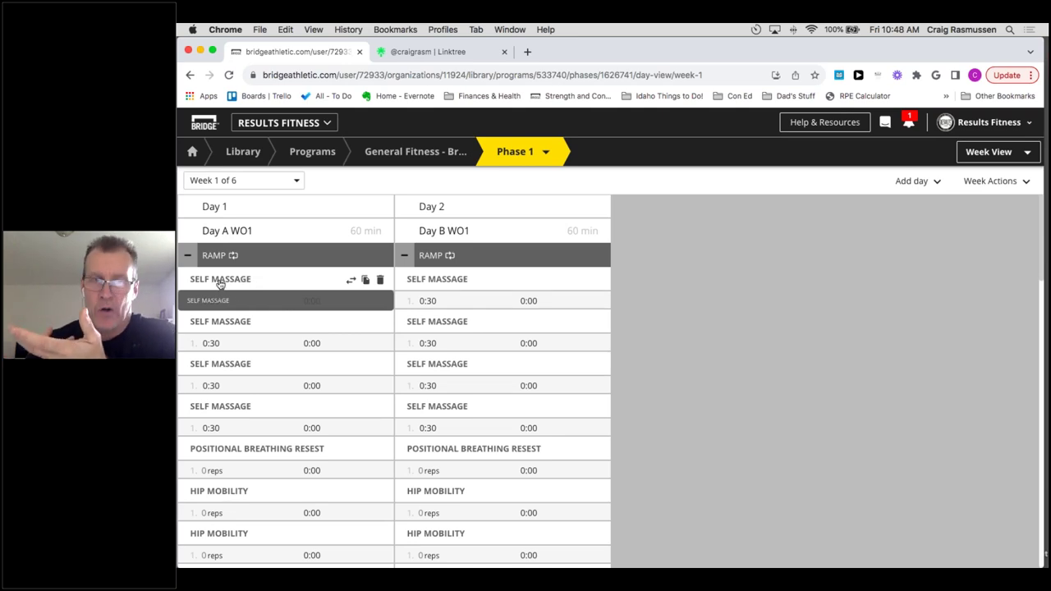
left_click_drag(220, 284, 218, 299)
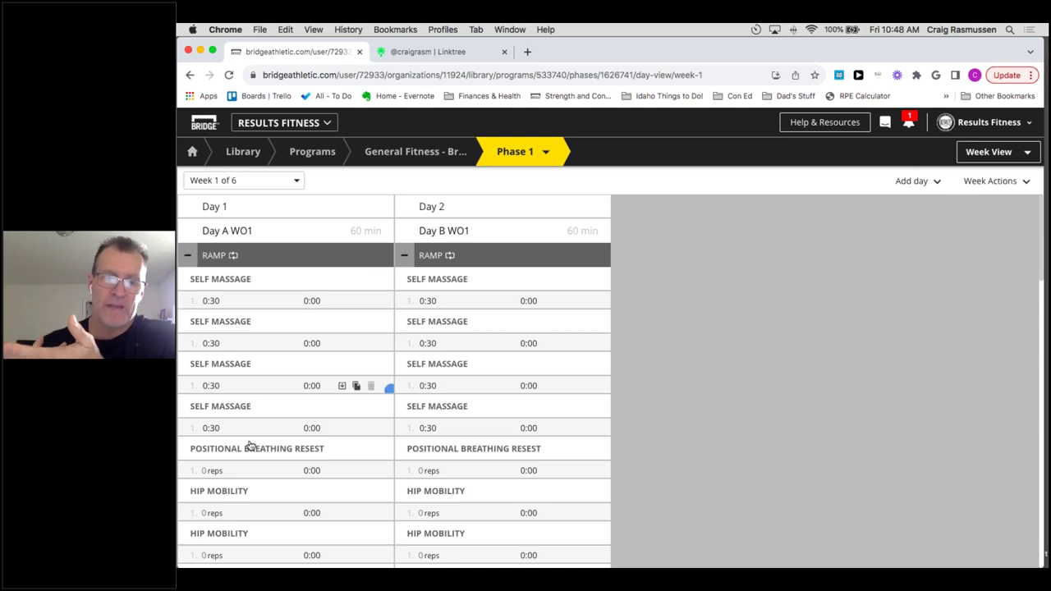
scroll(250, 445, "down", 2)
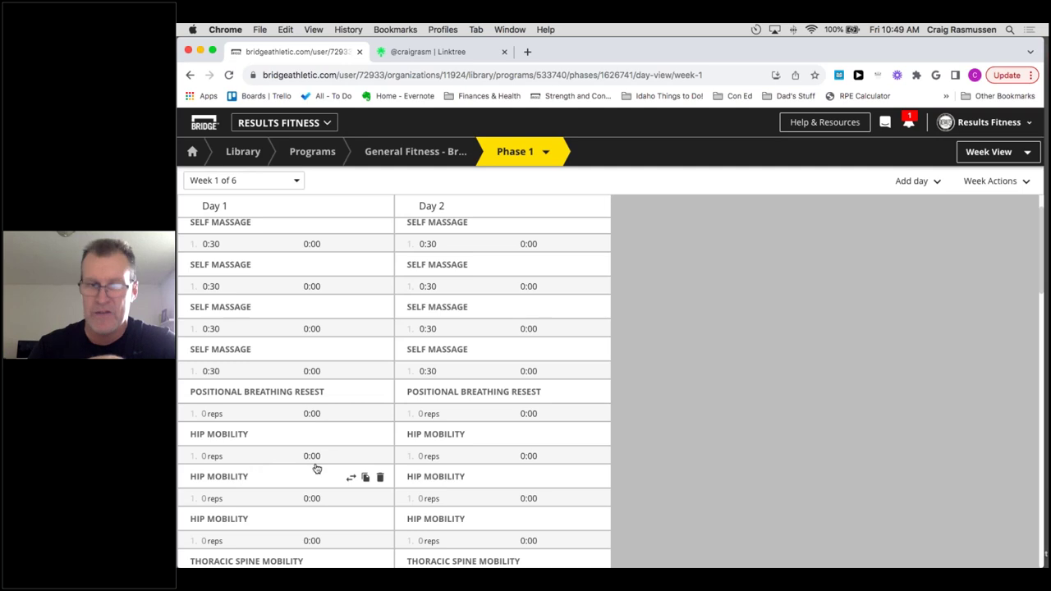
scroll(317, 467, "down", 10)
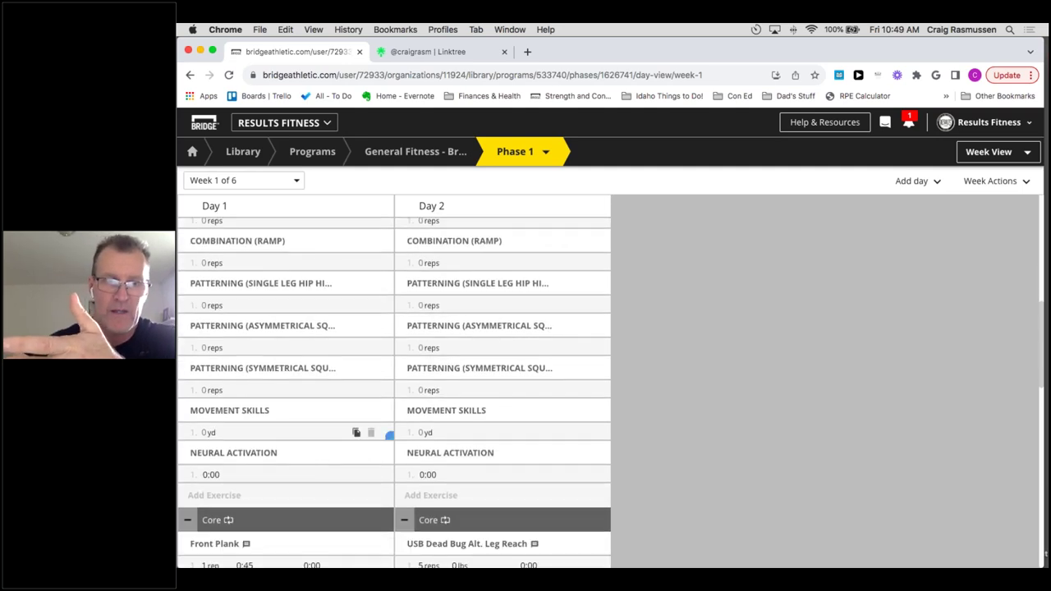
scroll(389, 439, "up", 10)
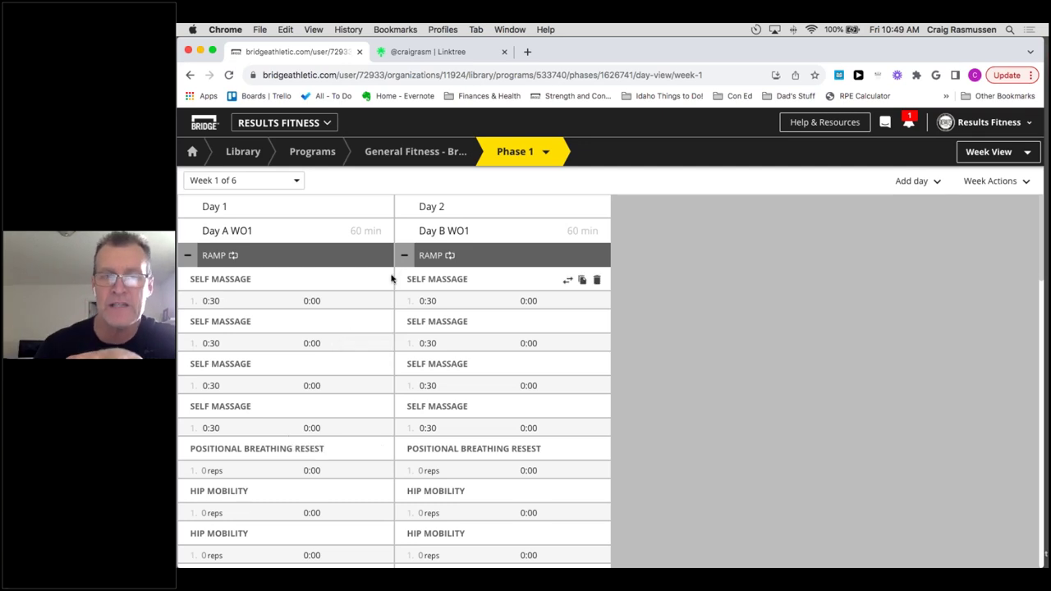
Open the options of the Day 1 RAMP block and start switching it for another block.
scroll(377, 550, "down", 1)
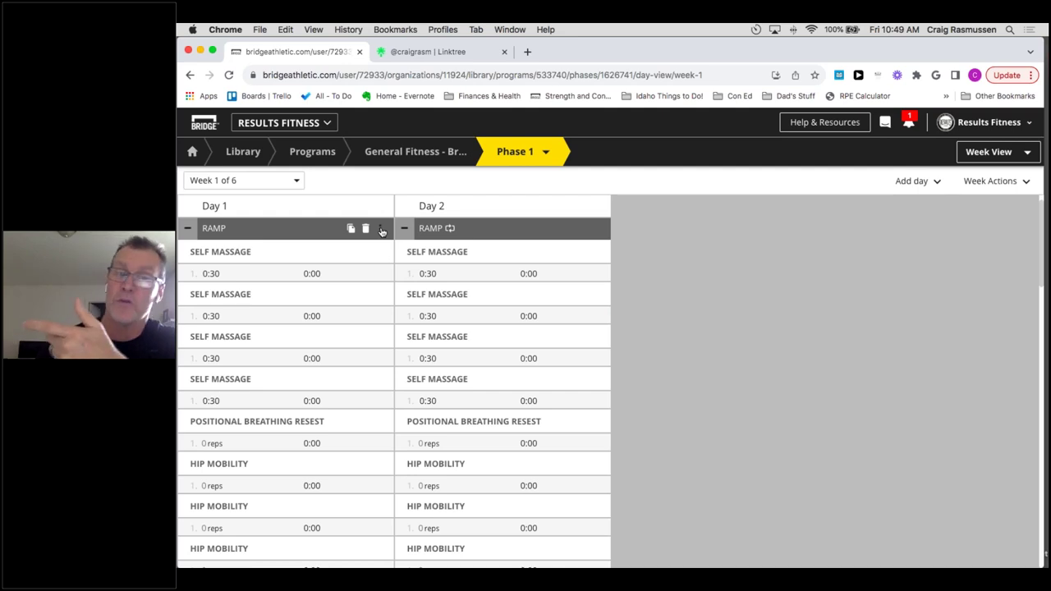
left_click(381, 230)
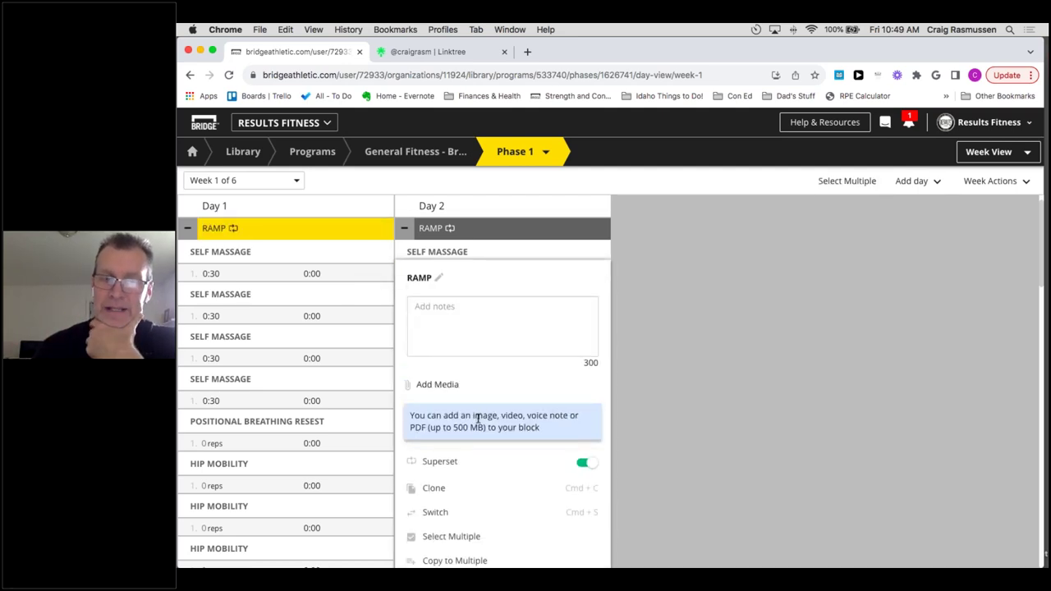
scroll(503, 419, "down", 1)
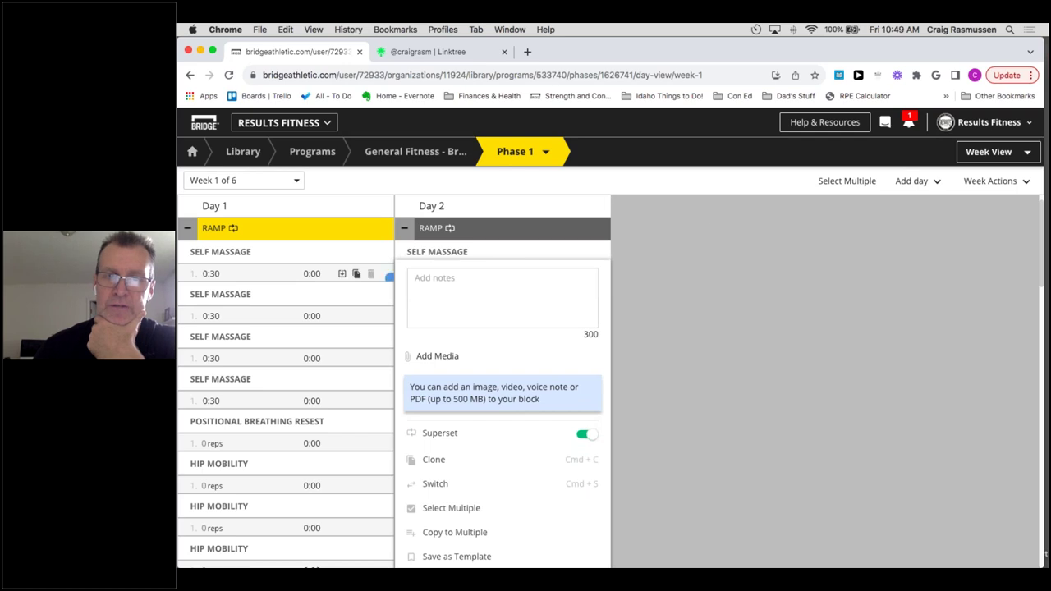
left_click(383, 234)
left_click(382, 240)
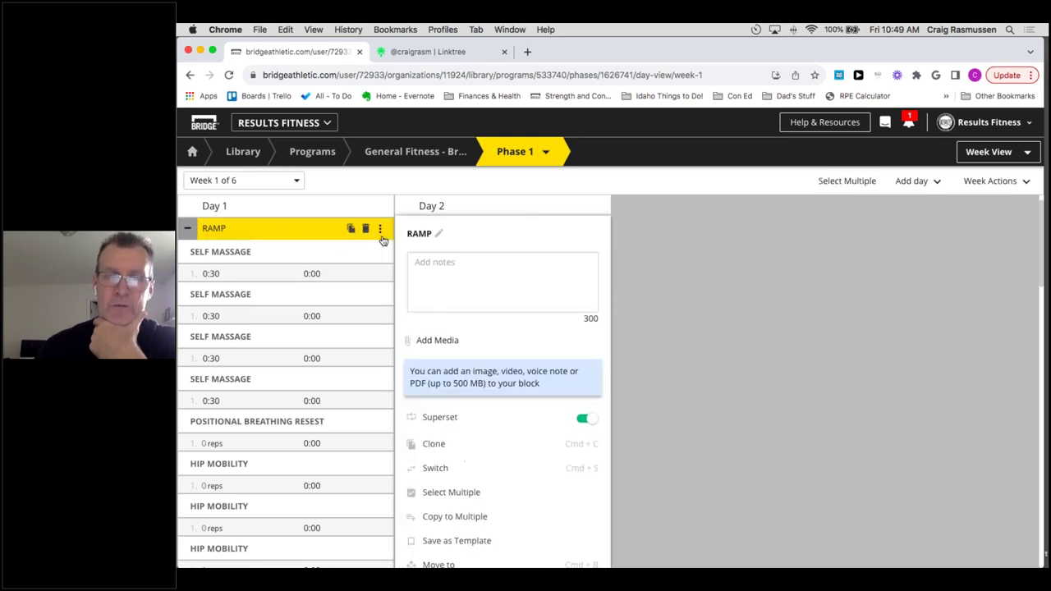
scroll(502, 419, "down", 1)
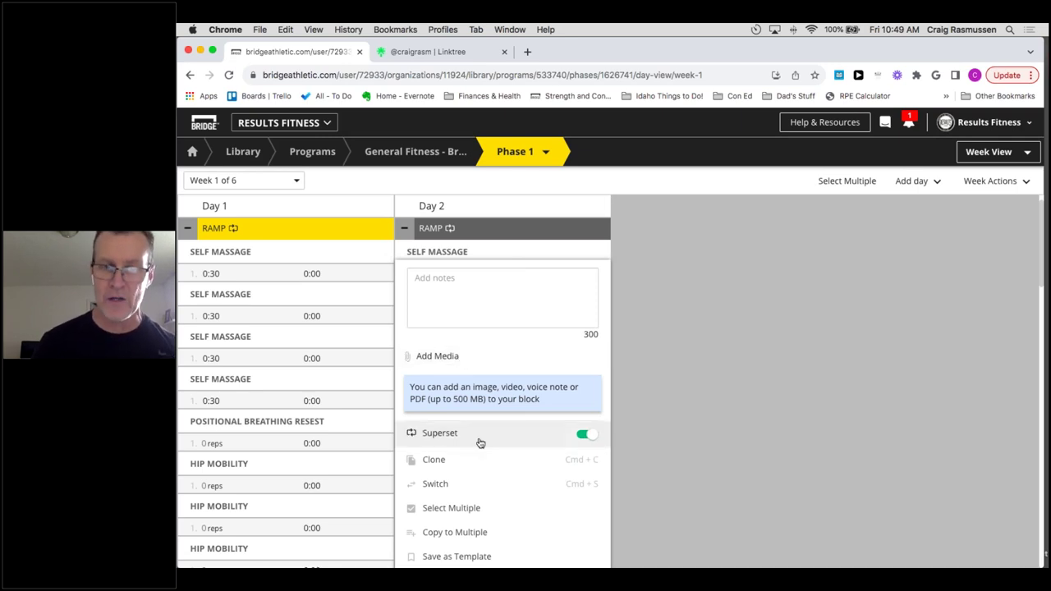
scroll(492, 483, "down", 2)
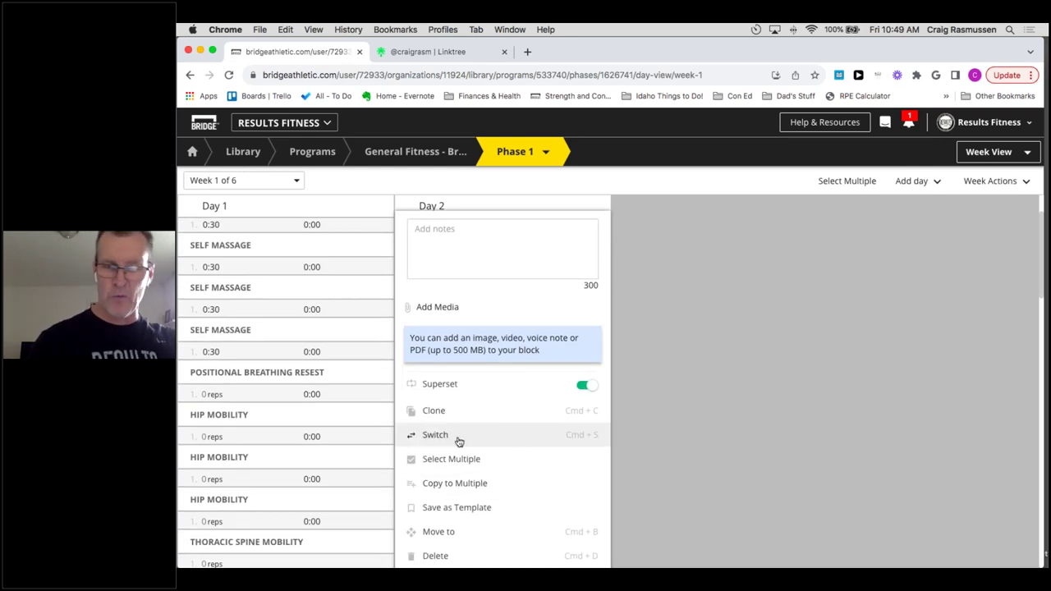
scroll(462, 441, "down", 1)
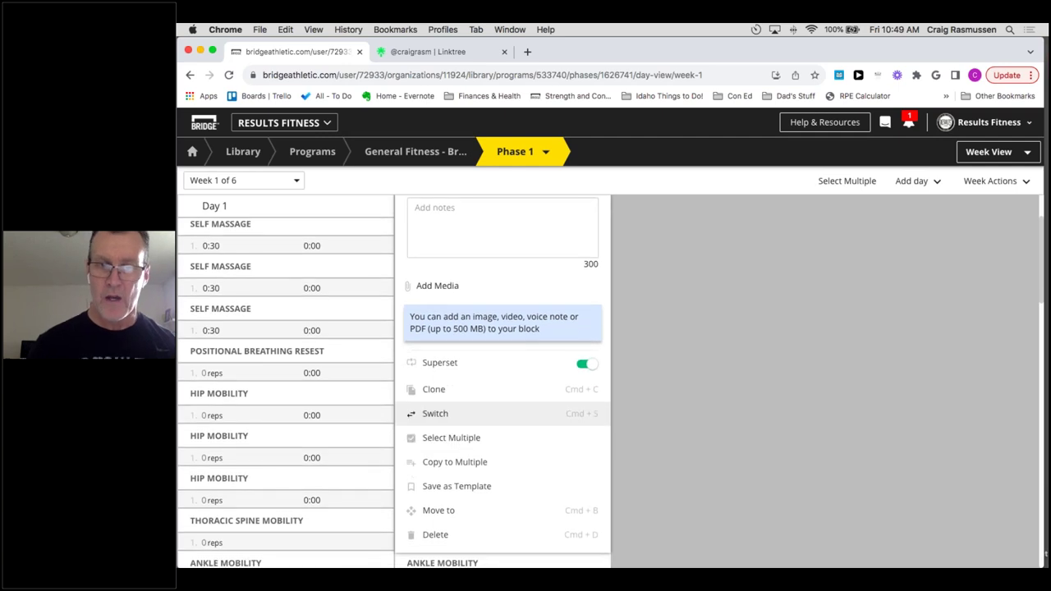
left_click(416, 415)
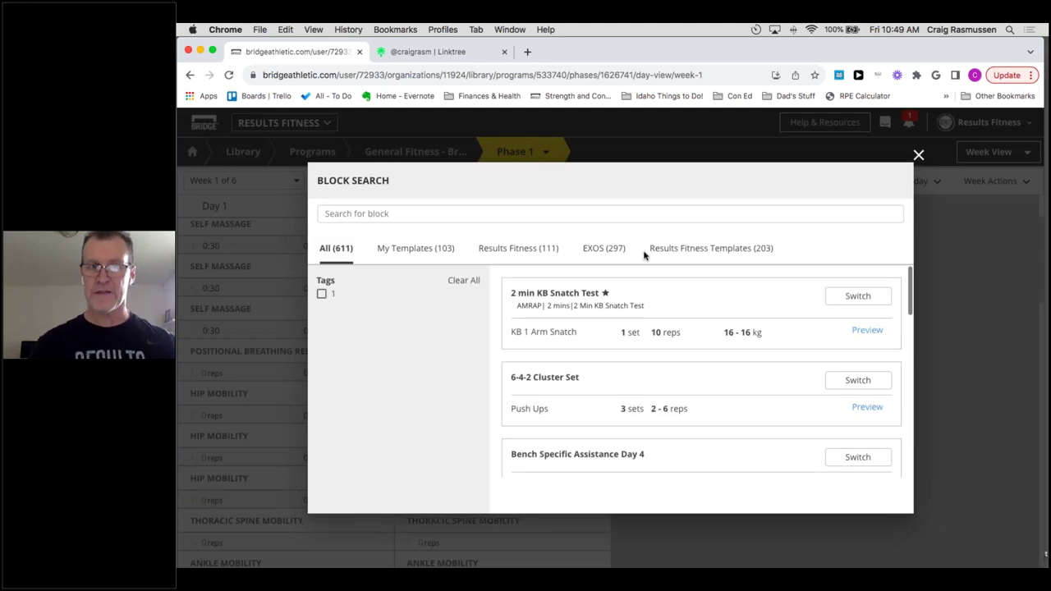
Search the Results Fitness block collection for "RAMP 0".
left_click(516, 249)
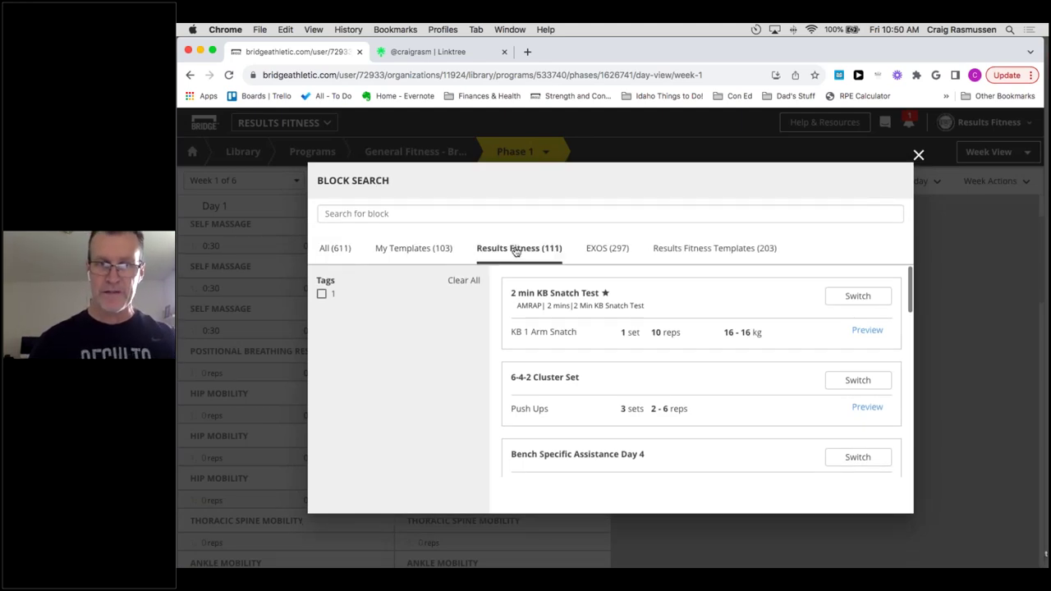
left_click(383, 217)
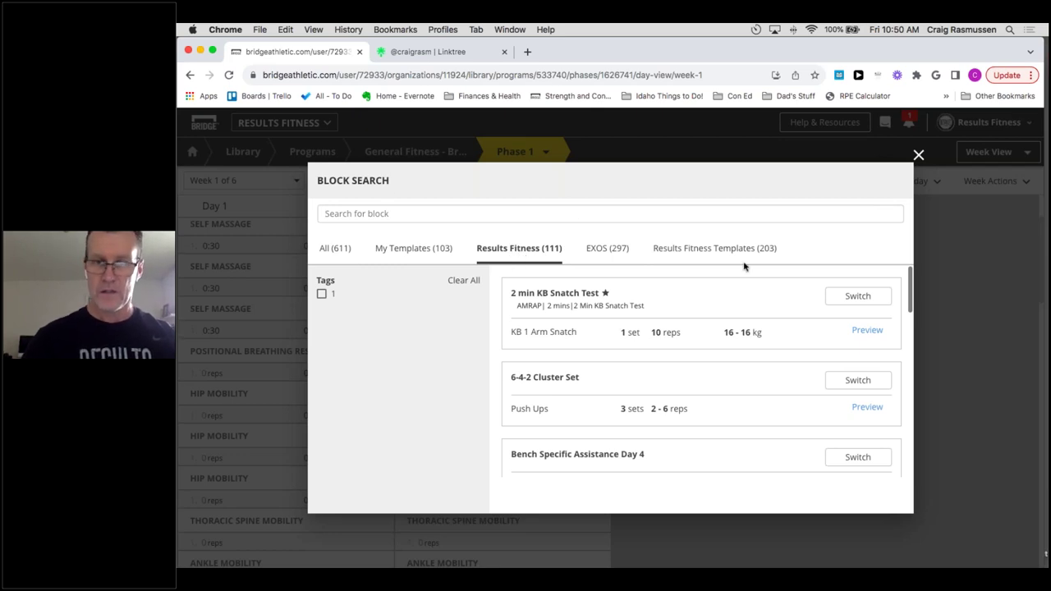
type("RAMP")
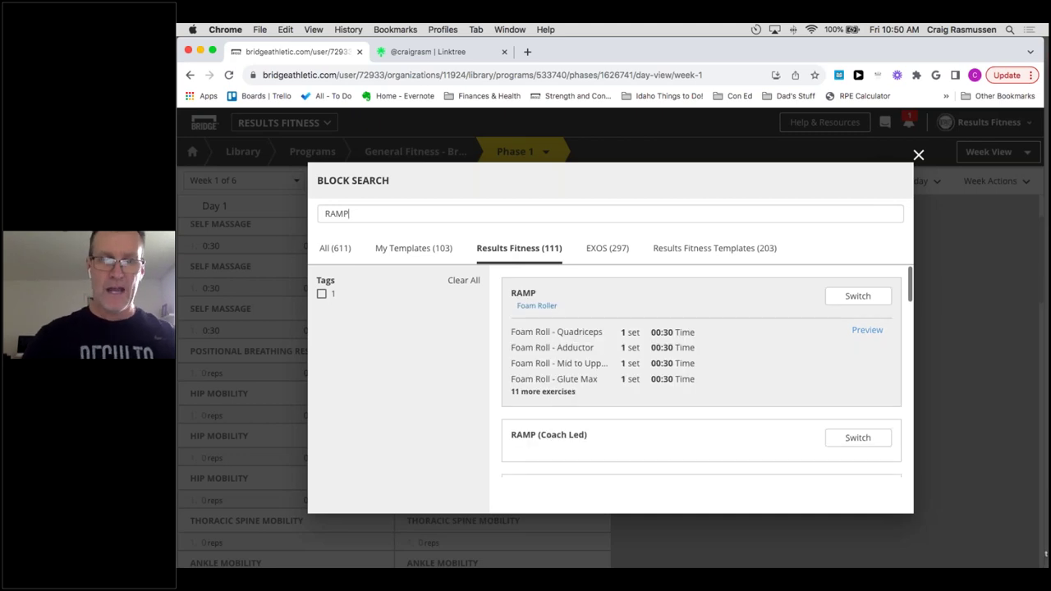
scroll(681, 450, "down", 4)
type("P 0")
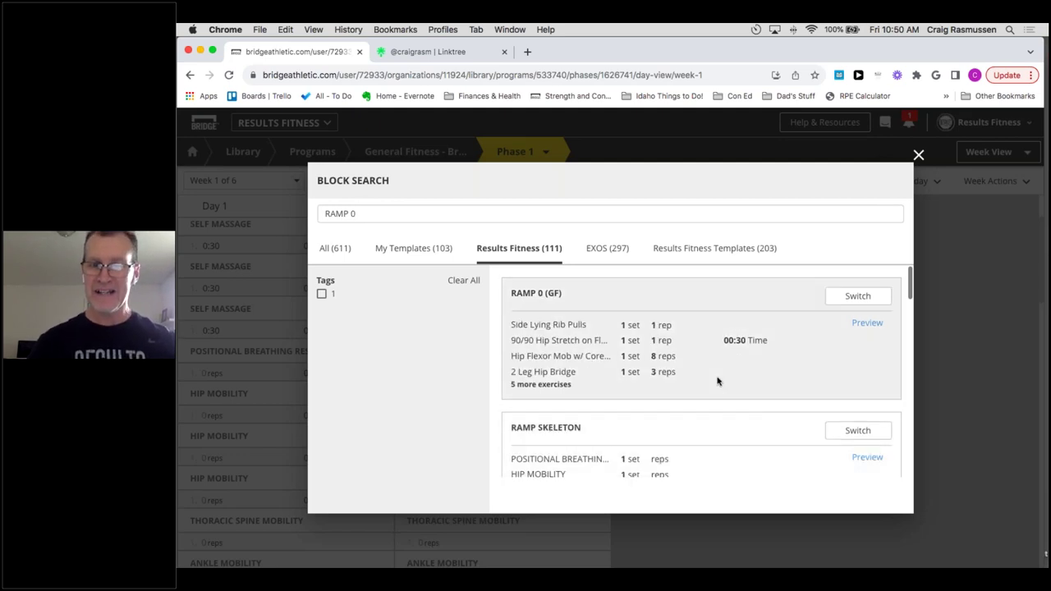
Preview the RAMP 0 (GF) block's exercises and switch it in as the Day 1 RAMP block.
left_click(860, 325)
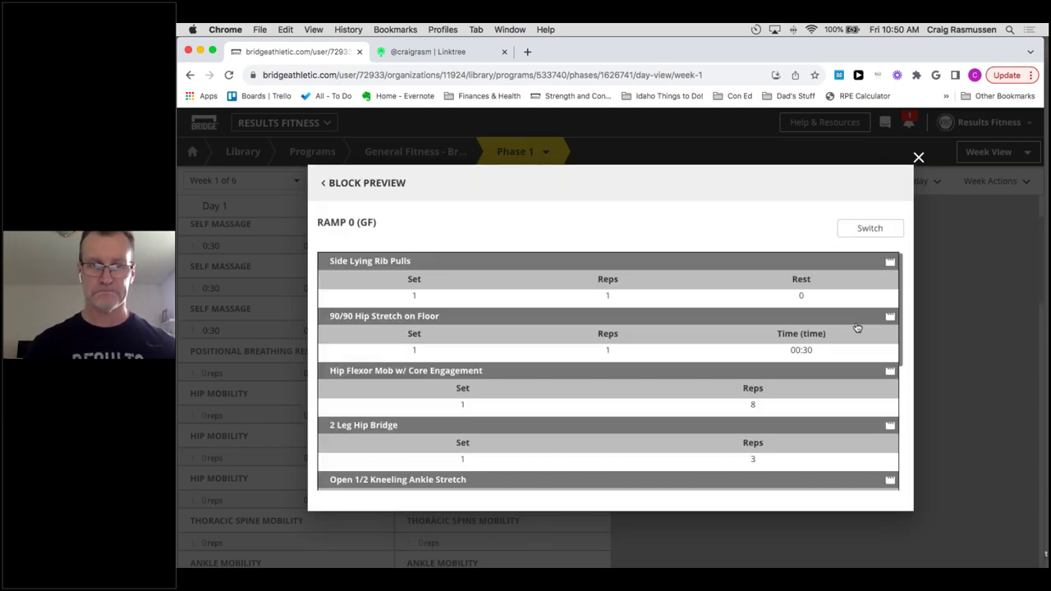
scroll(860, 325, "down", 5)
scroll(886, 262, "up", 5)
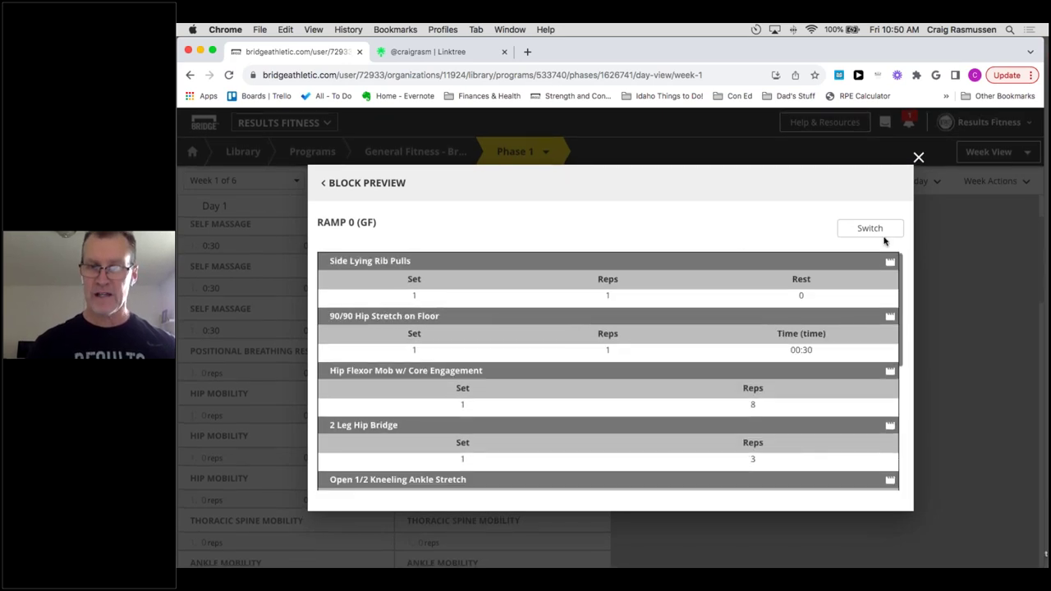
left_click(884, 236)
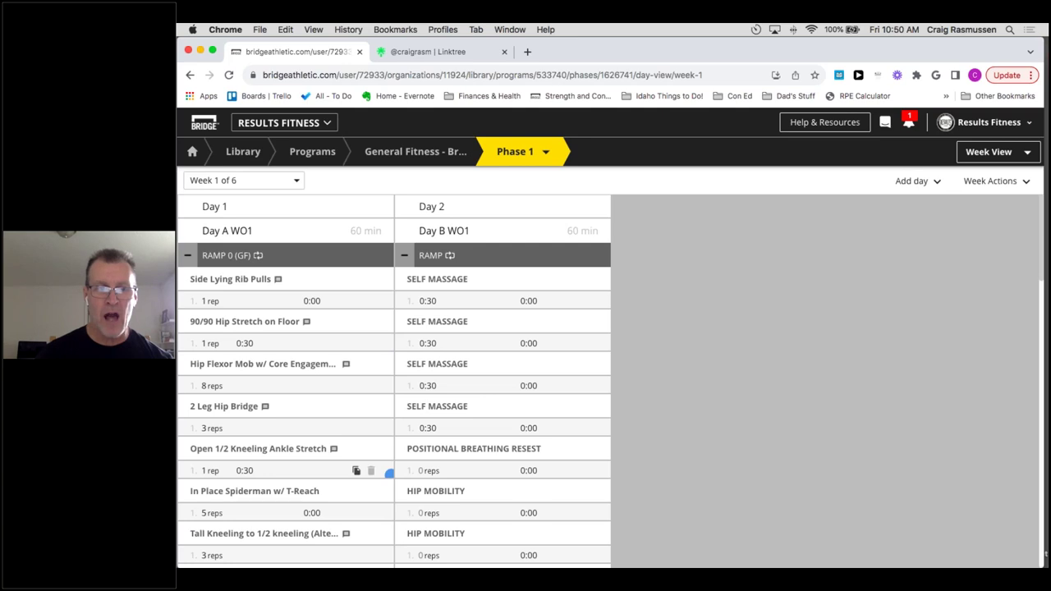
Review the Day 1 RAMP 0 (GF) exercises from Side Lying Rib Pulls through TRX Squat Prying against the Day 2 placeholders.
scroll(315, 441, "down", 1)
scroll(315, 441, "down", 1)
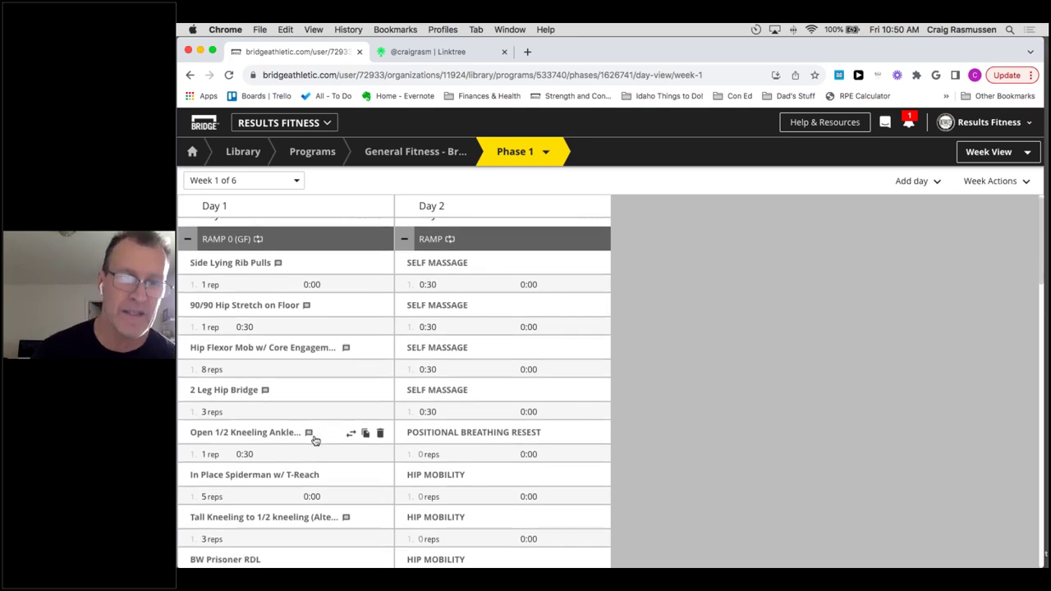
scroll(314, 441, "down", 1)
scroll(314, 441, "down", 3)
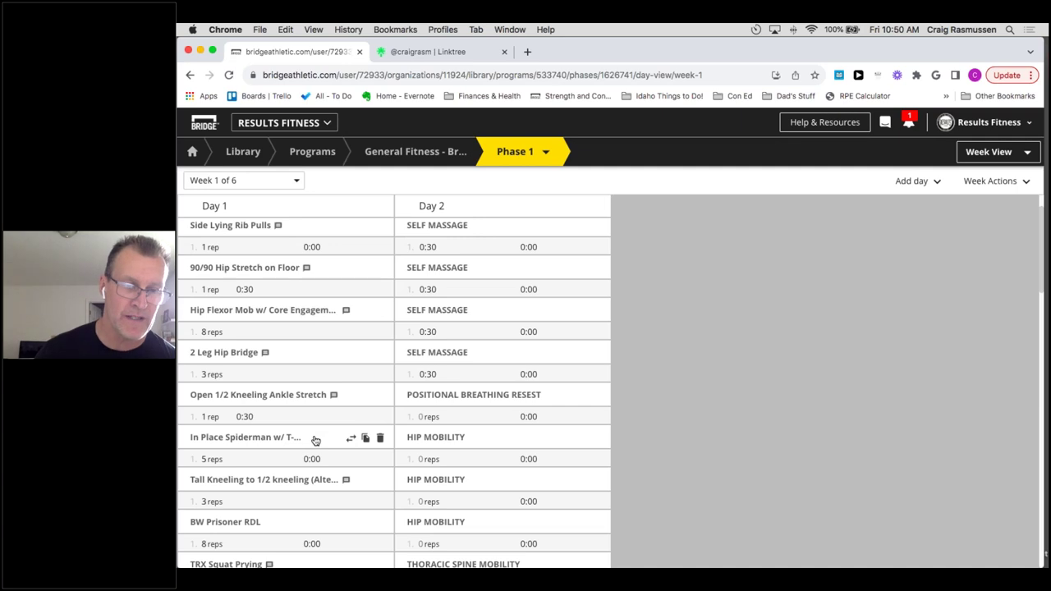
scroll(315, 452, "down", 10)
scroll(317, 470, "up", 10)
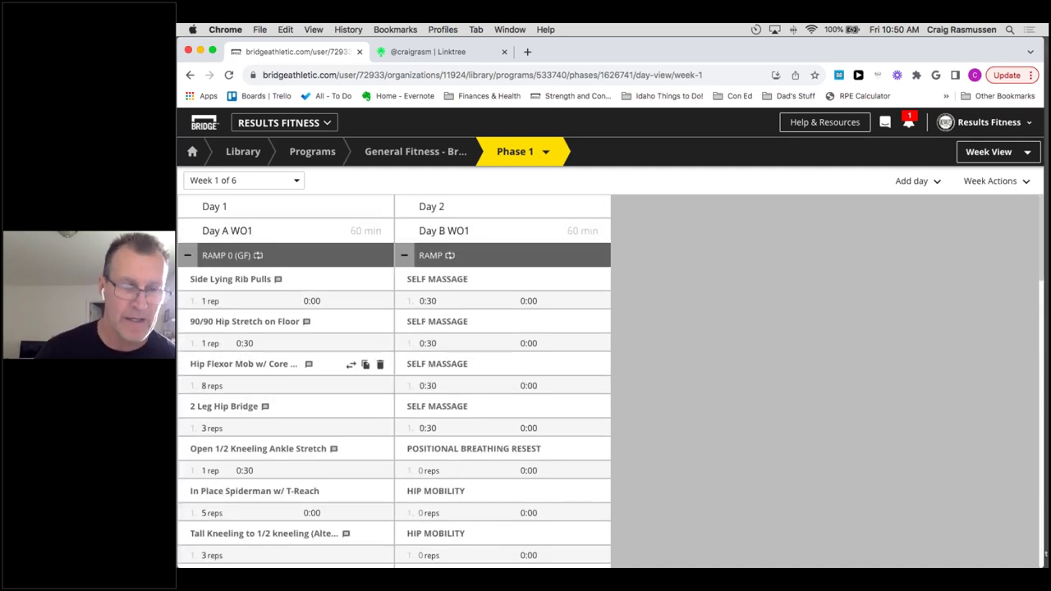
scroll(307, 380, "down", 1)
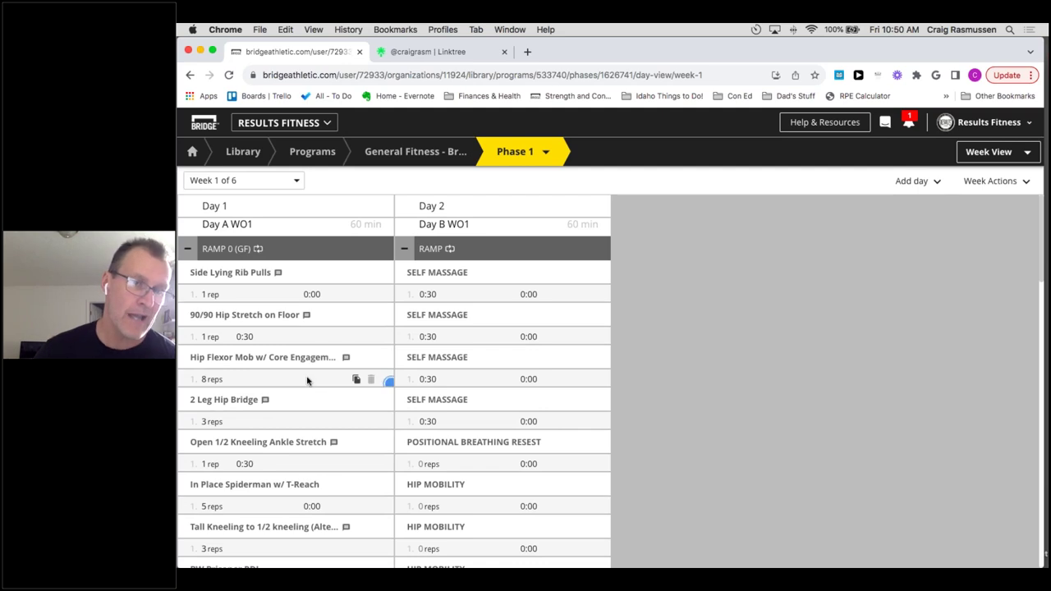
scroll(307, 380, "down", 5)
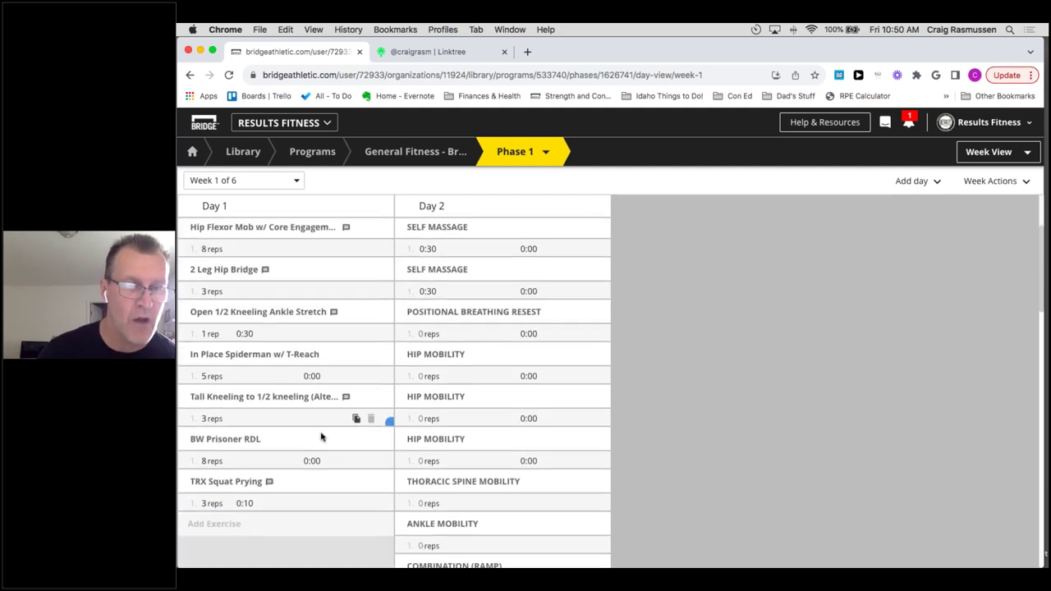
scroll(307, 380, "up", 5)
scroll(307, 380, "down", 3)
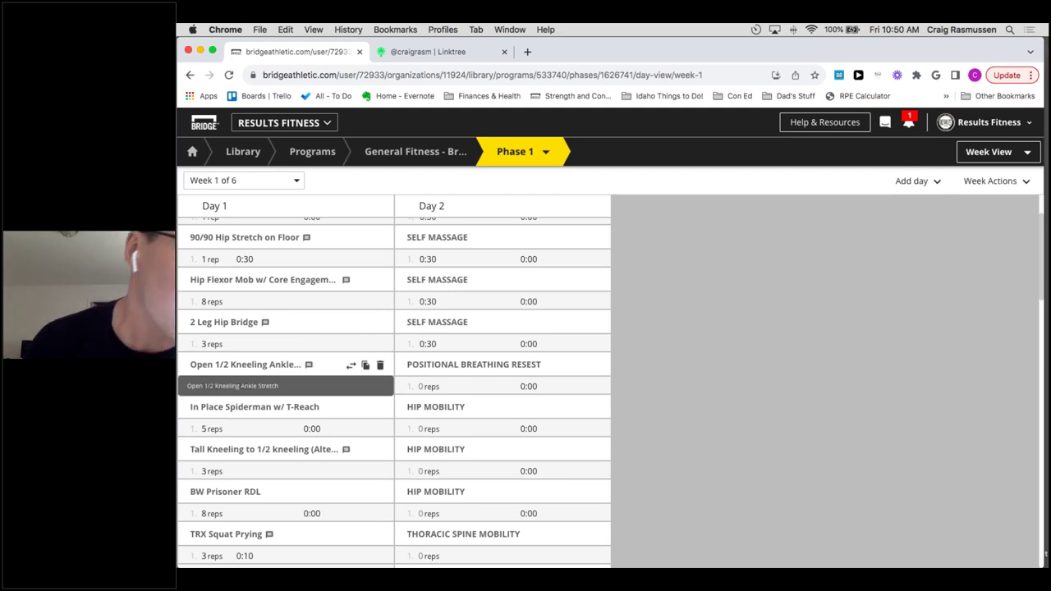
scroll(307, 376, "down", 1)
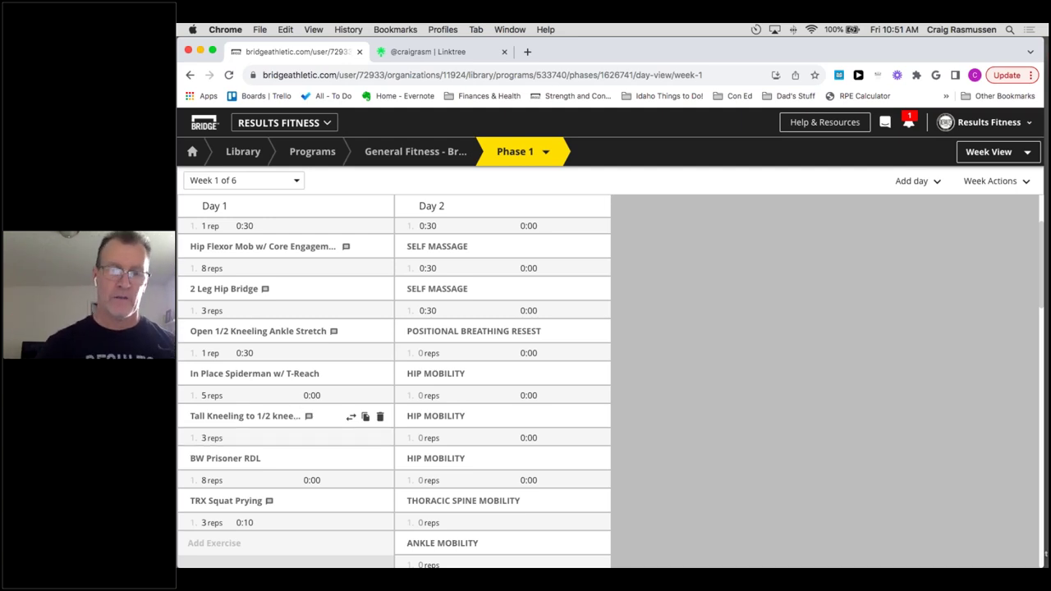
scroll(361, 416, "up", 3)
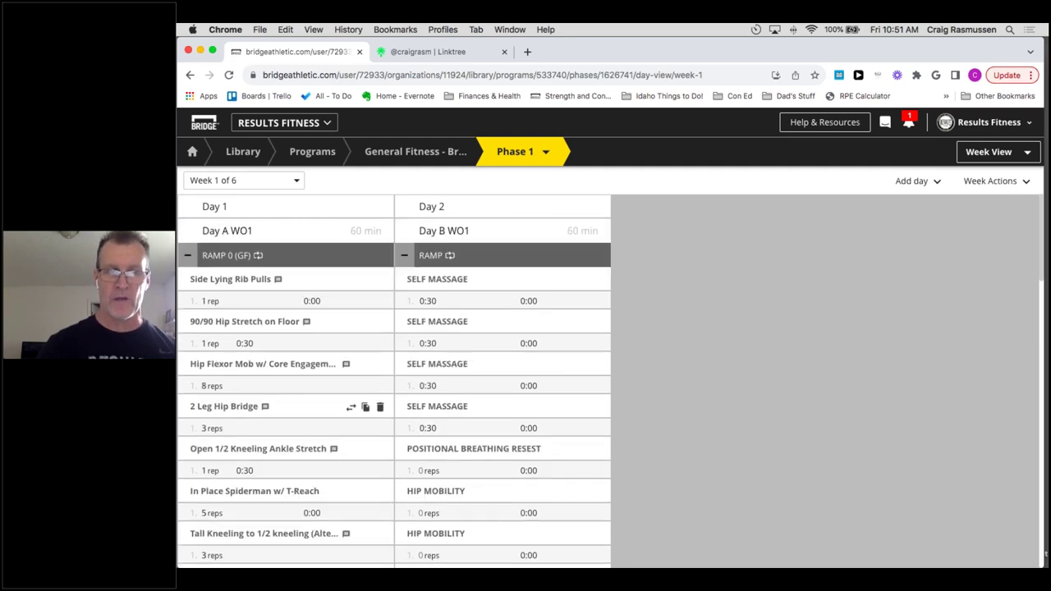
Delete the Day 2 RAMP block and put a clone of Day 1's RAMP 0 (GF) block above Core in its place.
left_click(585, 258)
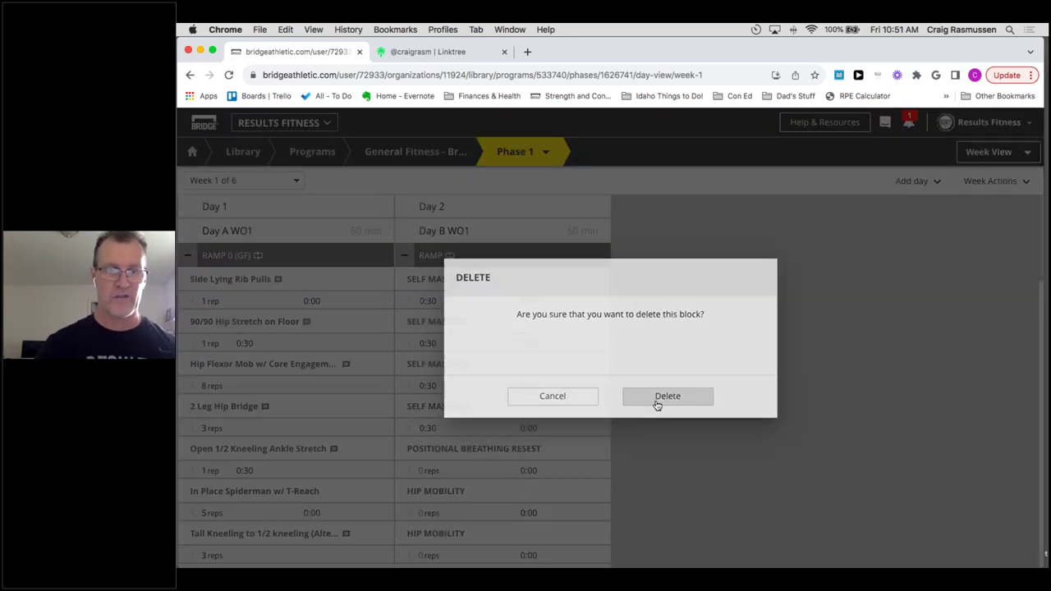
left_click(660, 400)
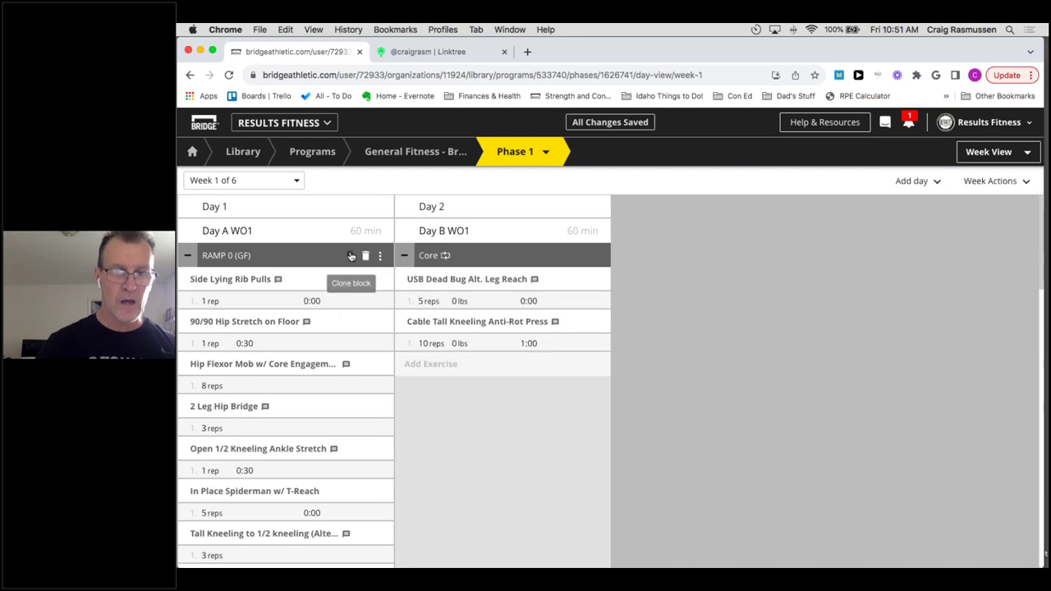
left_click(351, 257)
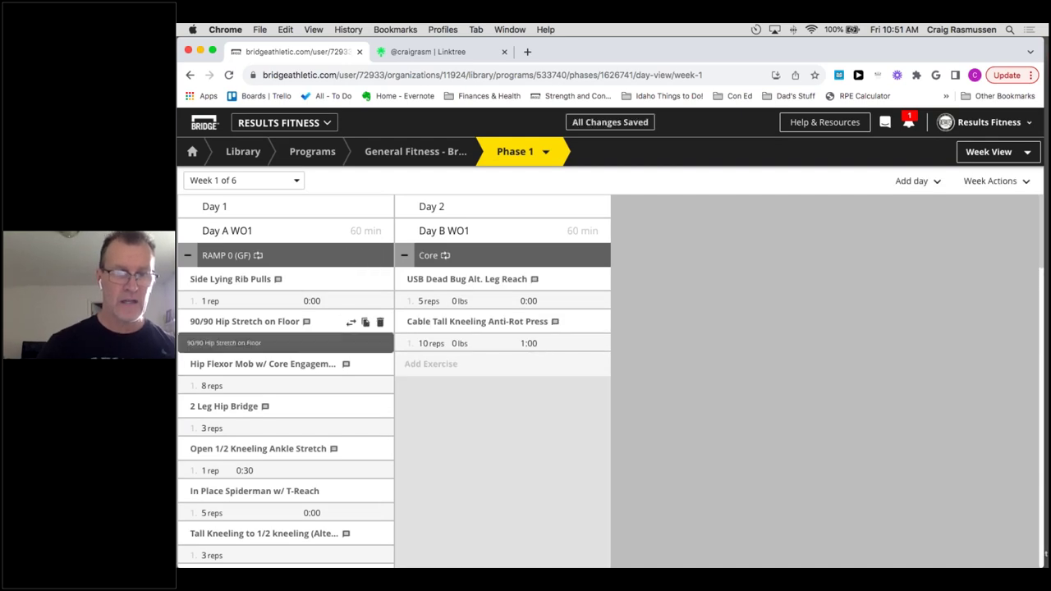
scroll(353, 324, "down", 5)
scroll(288, 375, "up", 5)
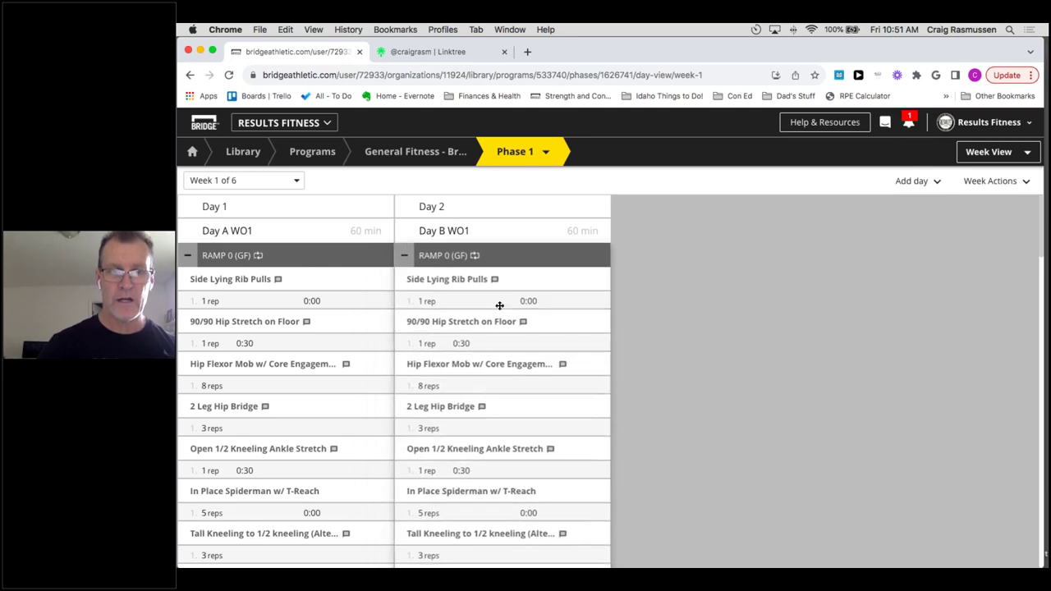
Open BW Box Sit Squat (Prog. ROM) in the Day 1 Strength 1 block and start switching the exercise.
scroll(534, 344, "down", 1)
scroll(575, 376, "down", 10)
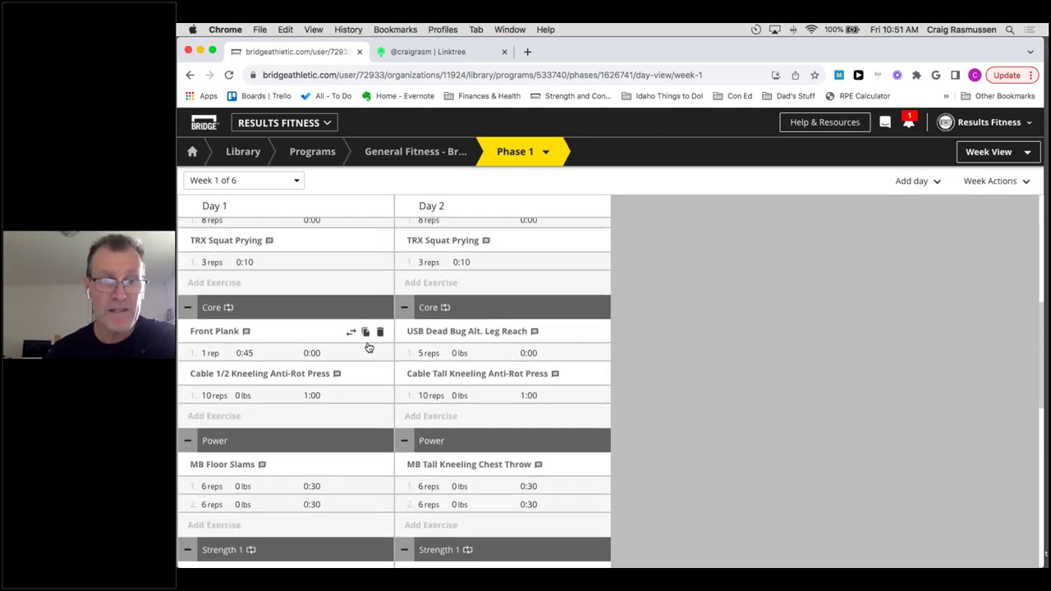
scroll(575, 394, "down", 2)
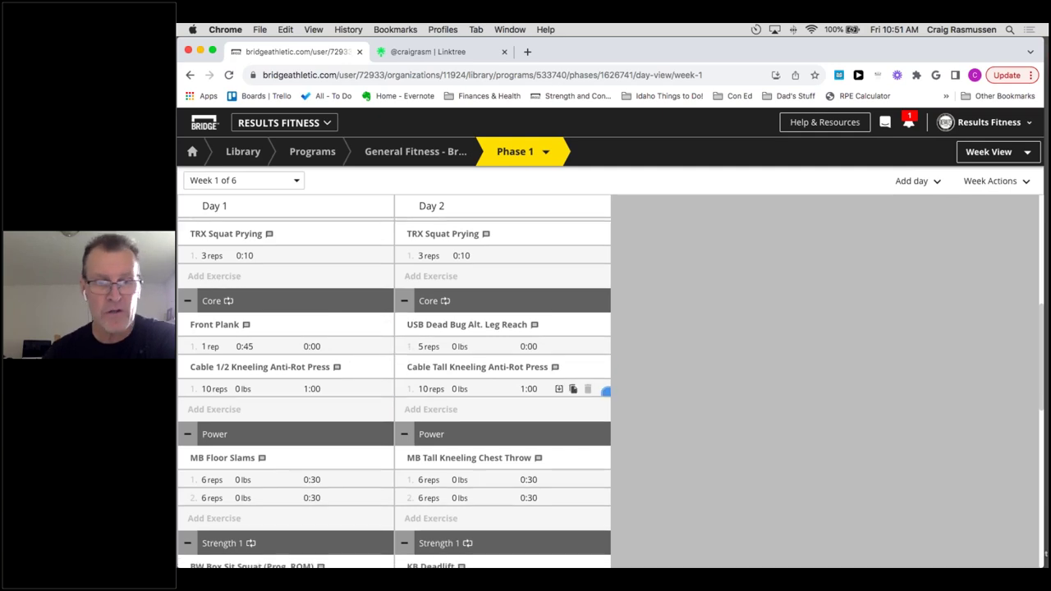
scroll(347, 424, "down", 4)
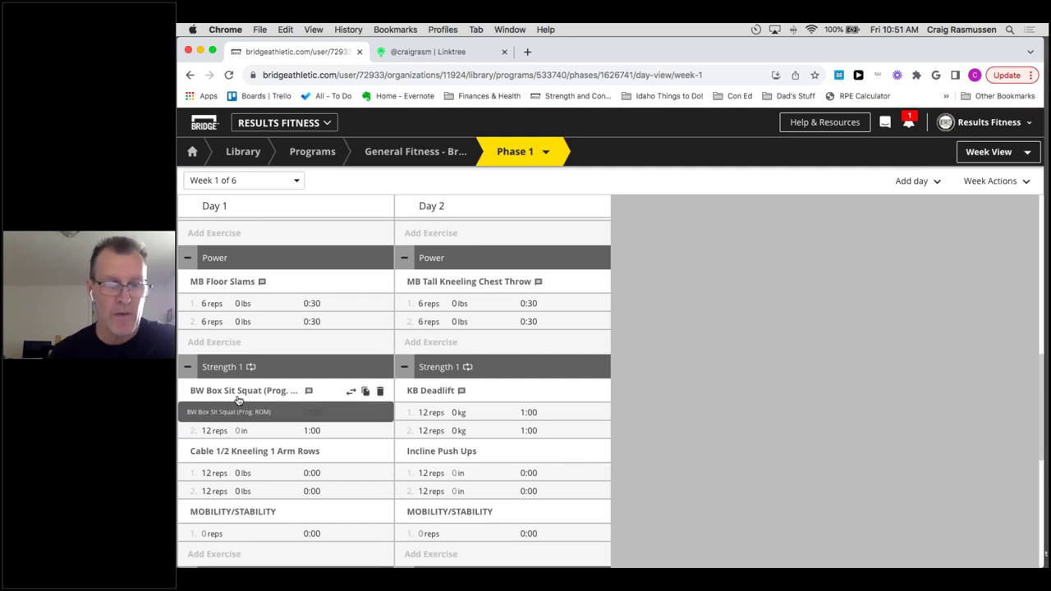
left_click(287, 393)
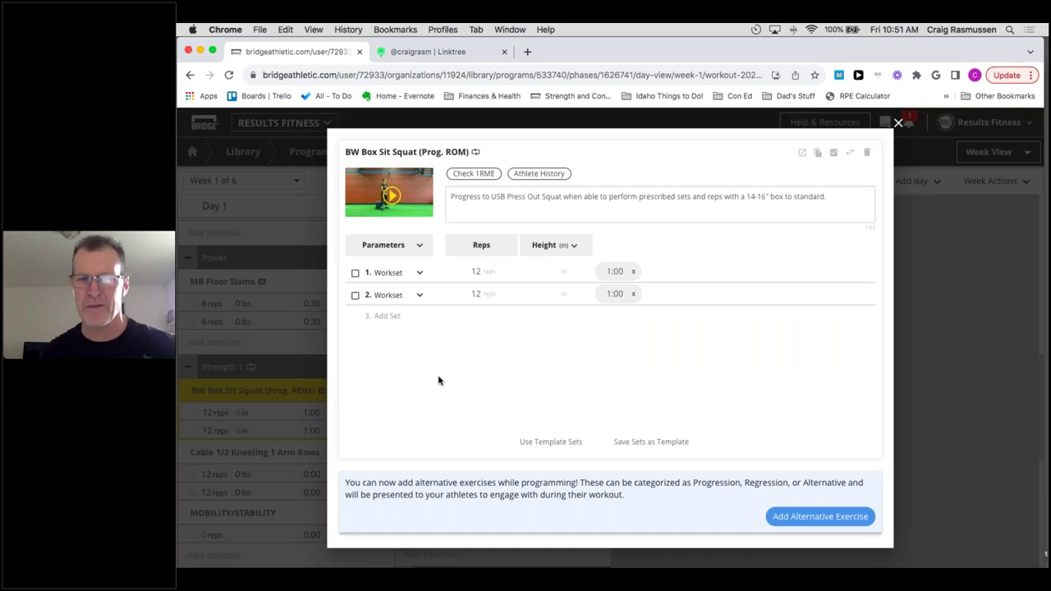
left_click(848, 156)
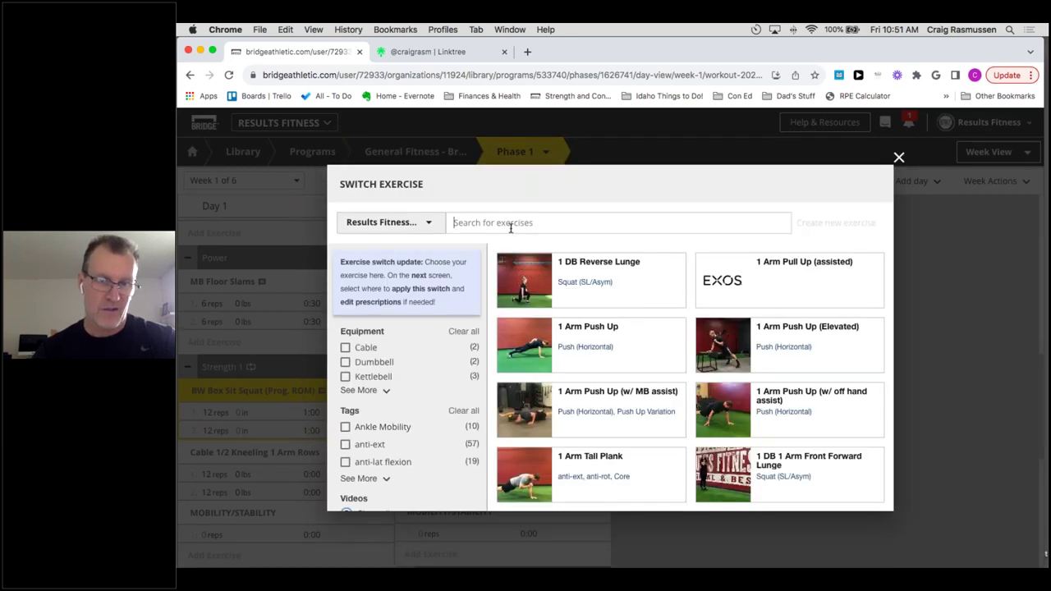
Filter the replacement exercises by the Squat (Sym) tag, found by searching the tags for Squat.
left_click(392, 477)
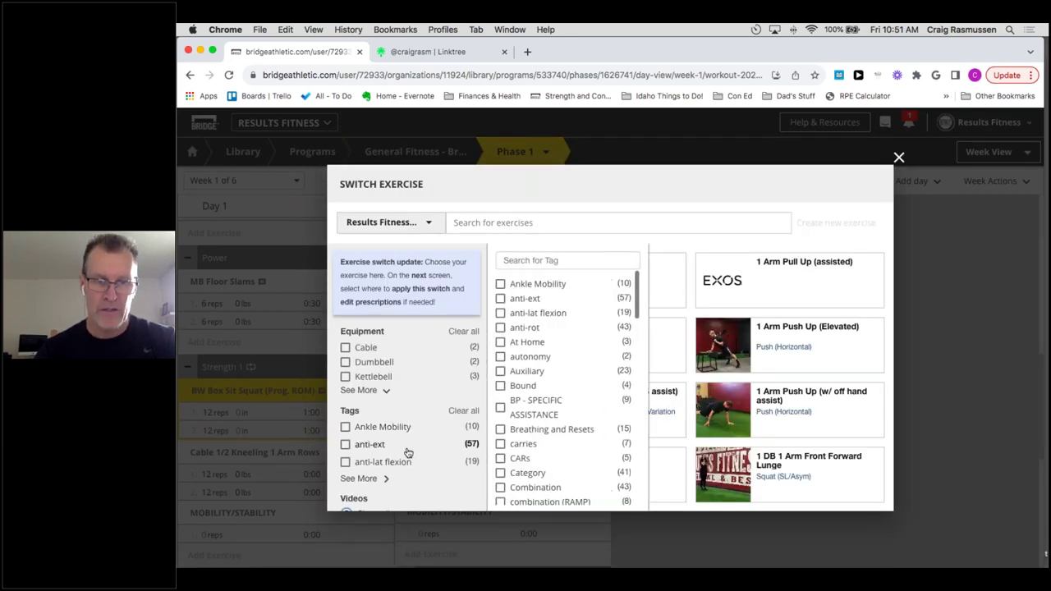
scroll(556, 432, "down", 3)
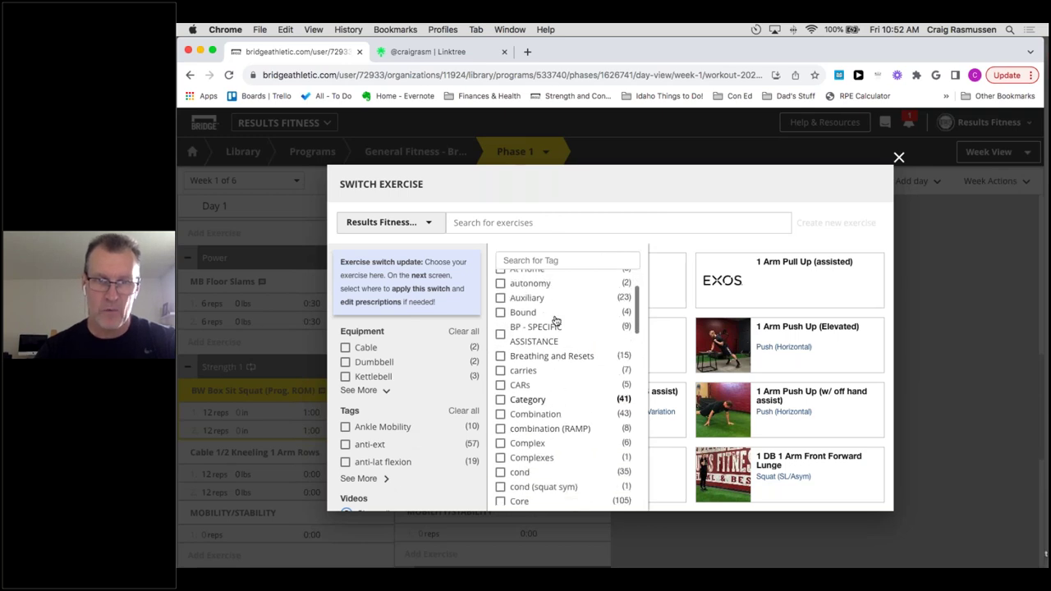
left_click(538, 265)
type("Squat")
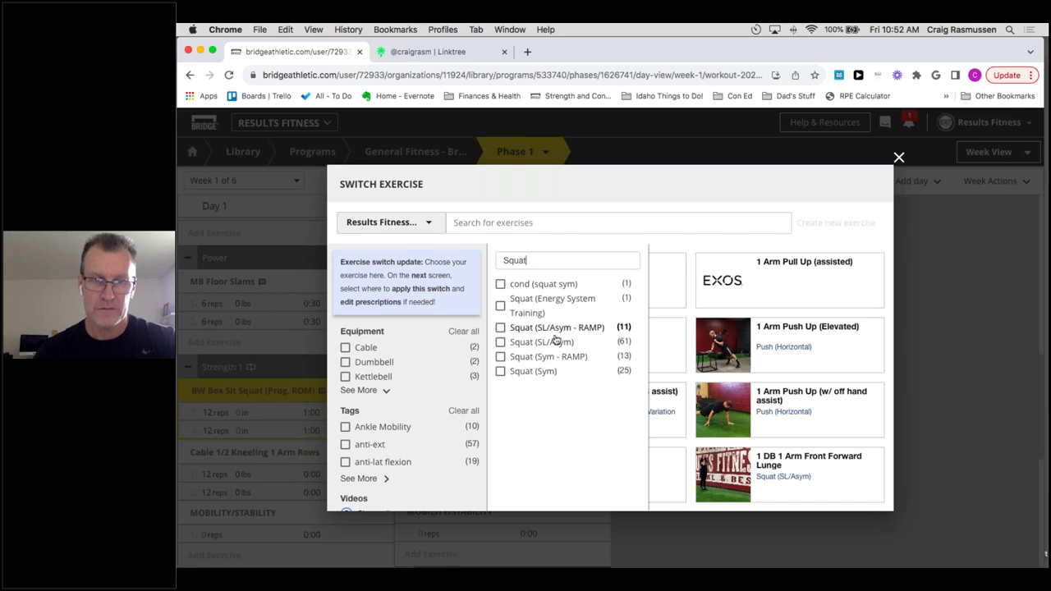
left_click(531, 372)
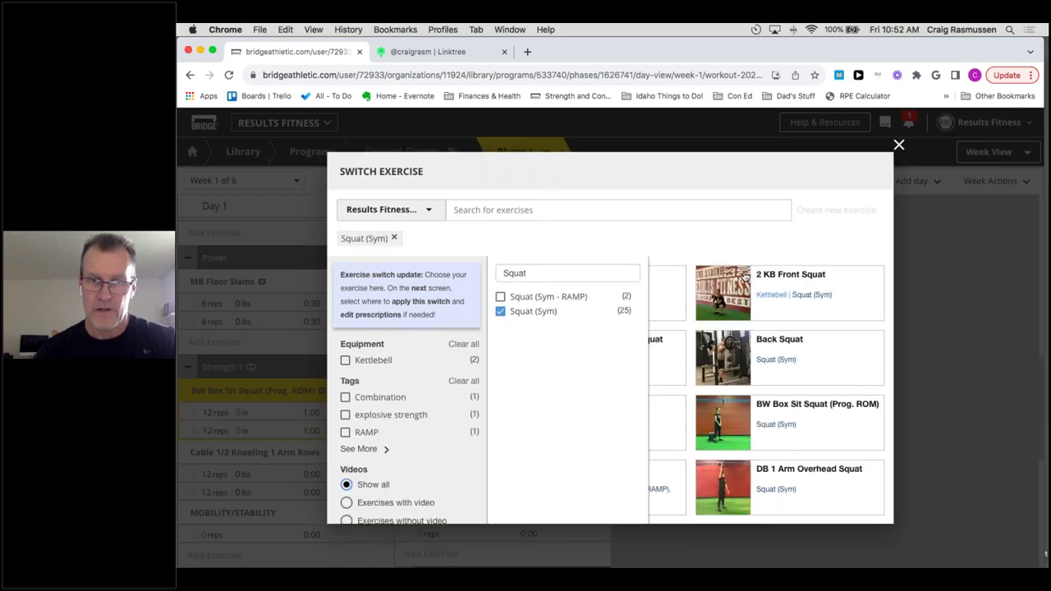
left_click(715, 240)
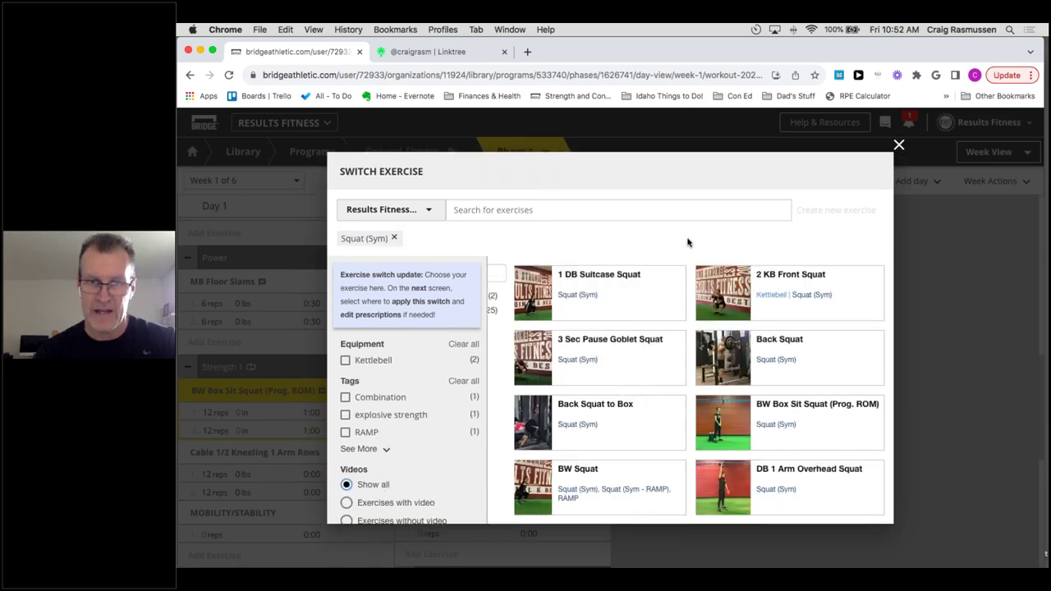
scroll(702, 433, "down", 1)
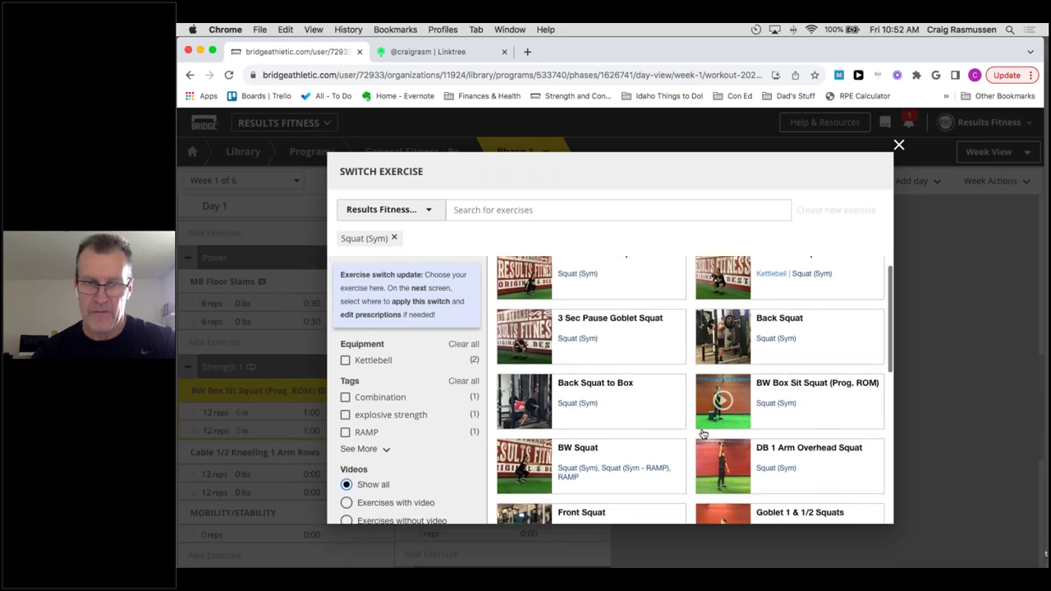
Search the filtered exercises for Goblet and choose Goblet Squat as the replacement.
left_click(516, 209)
type("Goblet")
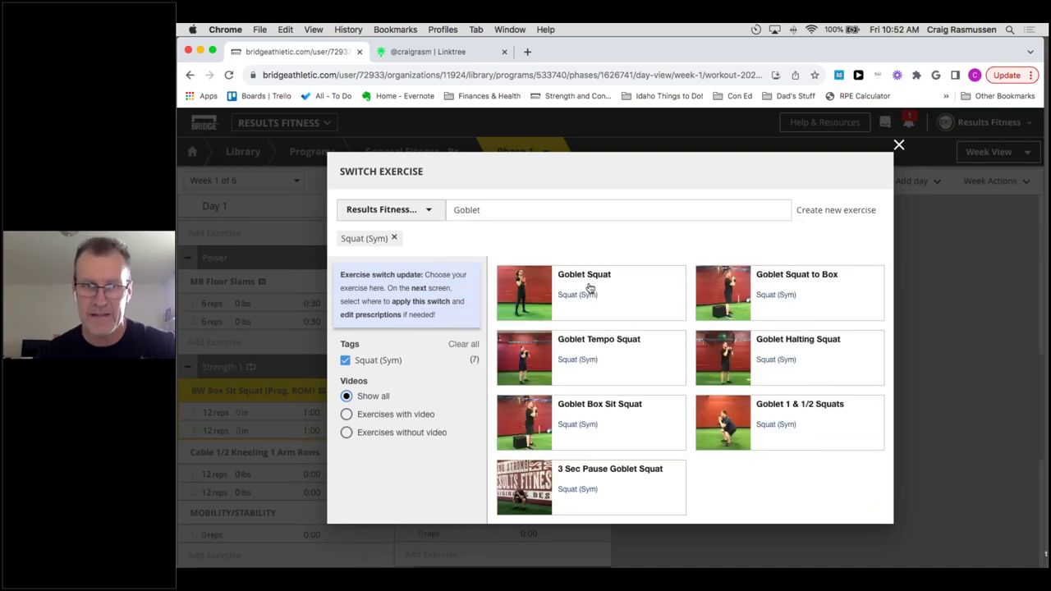
left_click(427, 211)
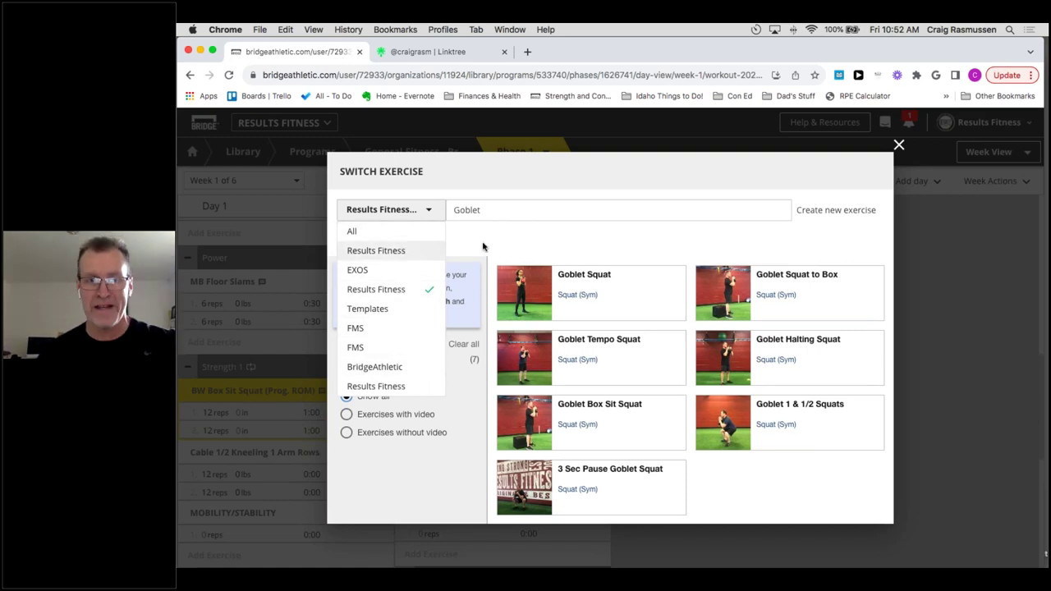
left_click(513, 238)
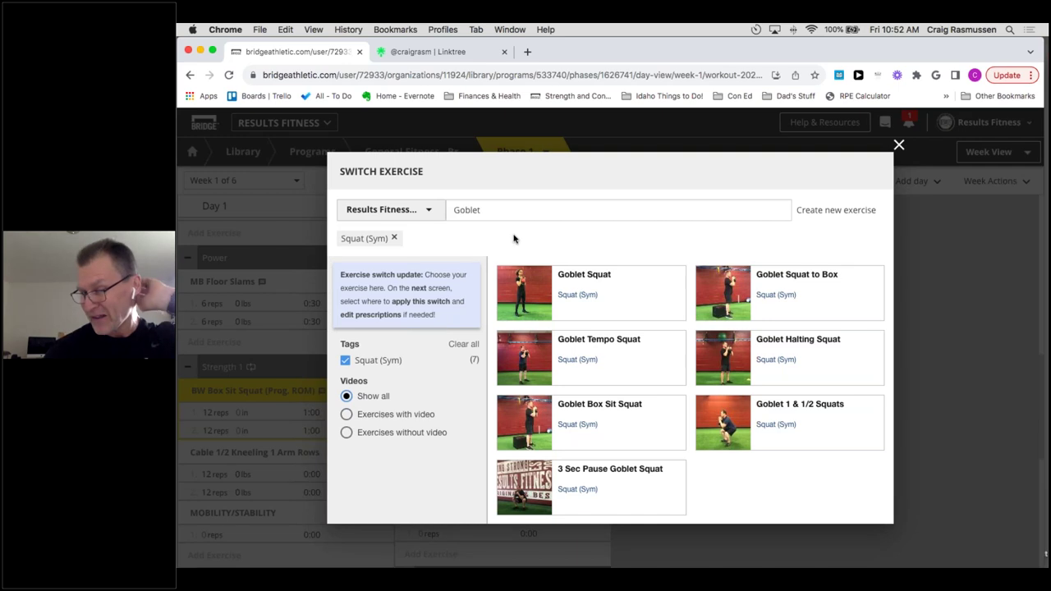
left_click(607, 294)
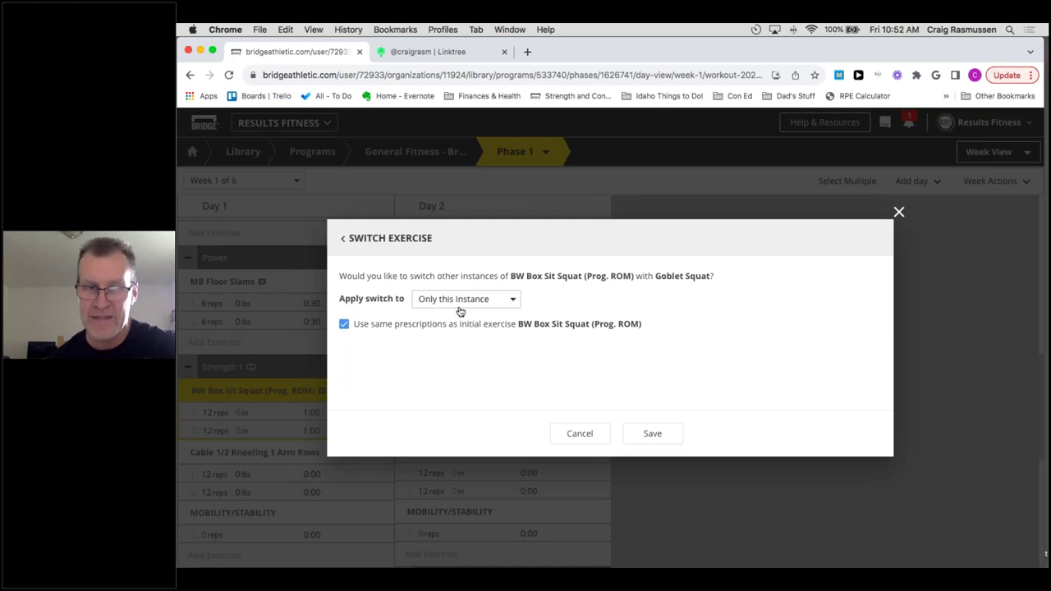
Apply the switch to Day 1 across the phase and turn off using the same prescriptions as the initial exercise.
left_click(511, 301)
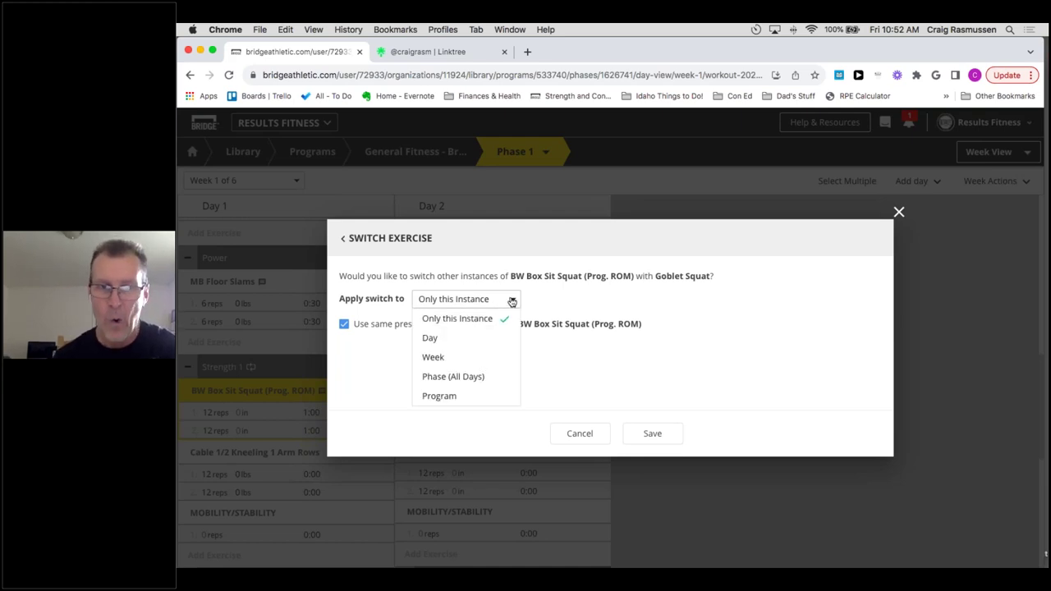
mouse_move(467, 376)
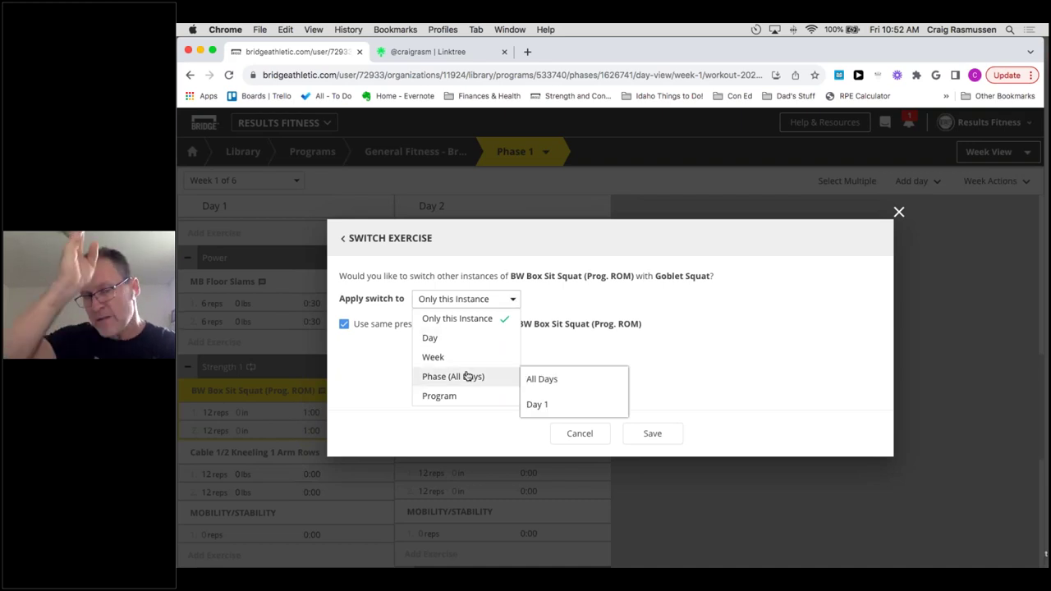
left_click(535, 405)
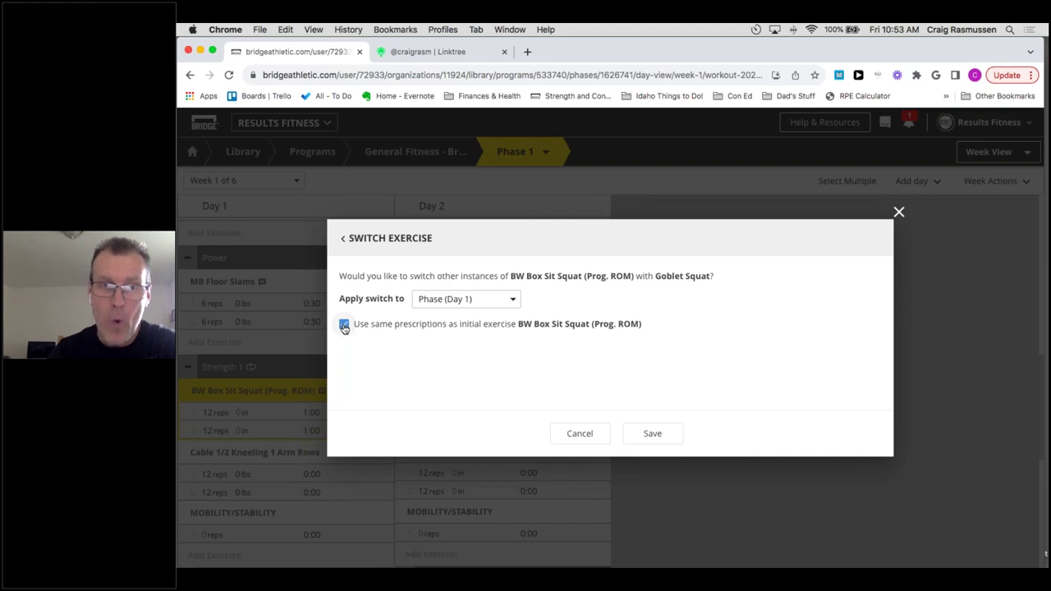
left_click(344, 325)
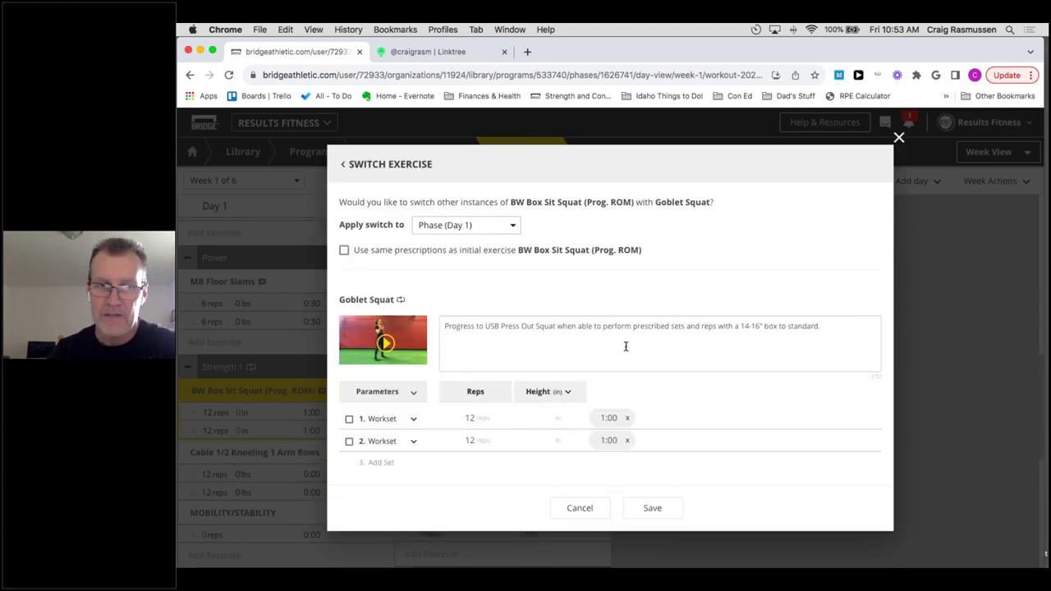
Delete the inherited progression note from the Goblet Squat's notes.
left_click(744, 326)
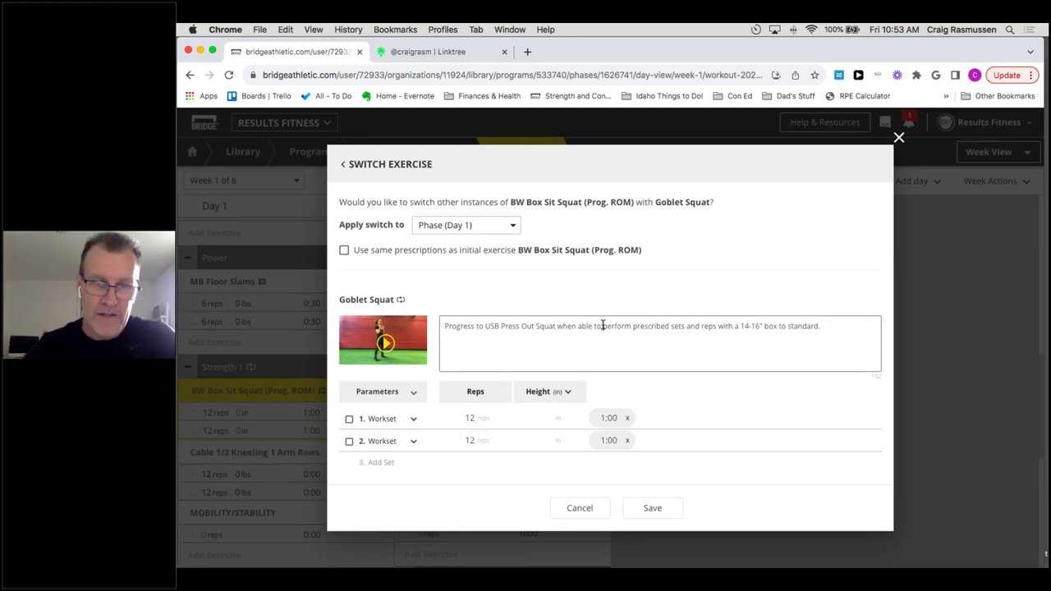
left_click_drag(823, 327, 454, 315)
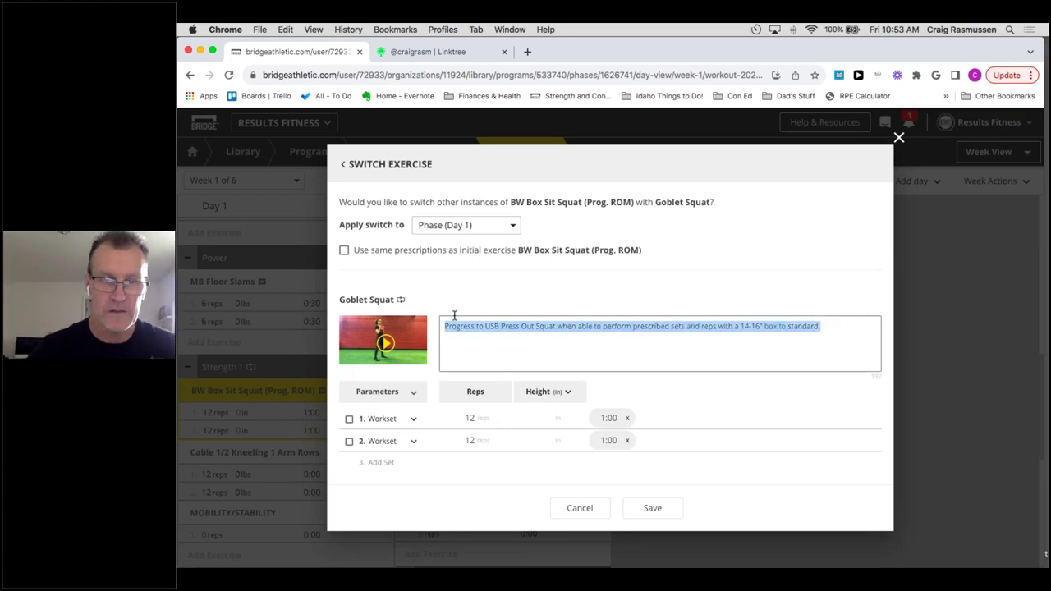
key("BackSpace")
Replace the Goblet Squat's Height parameter with Weight and set the weight unit to kg.
left_click(393, 389)
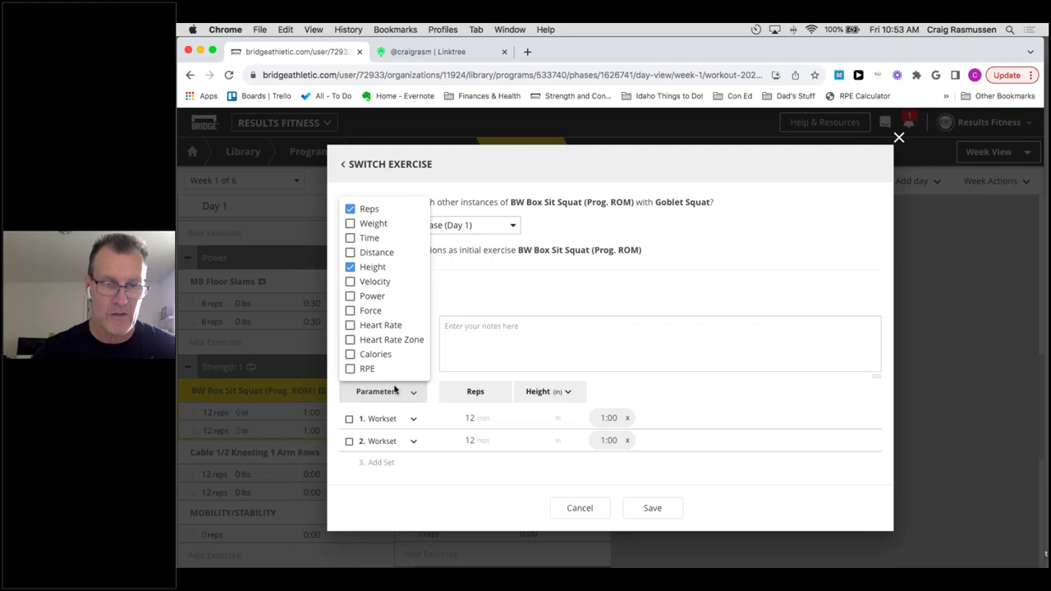
left_click(351, 224)
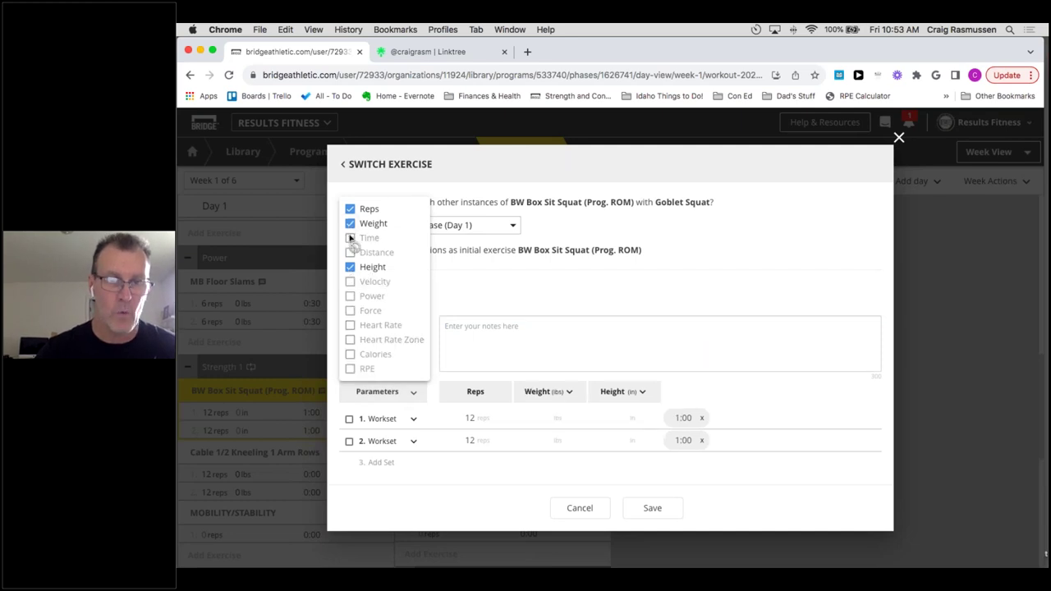
left_click(351, 267)
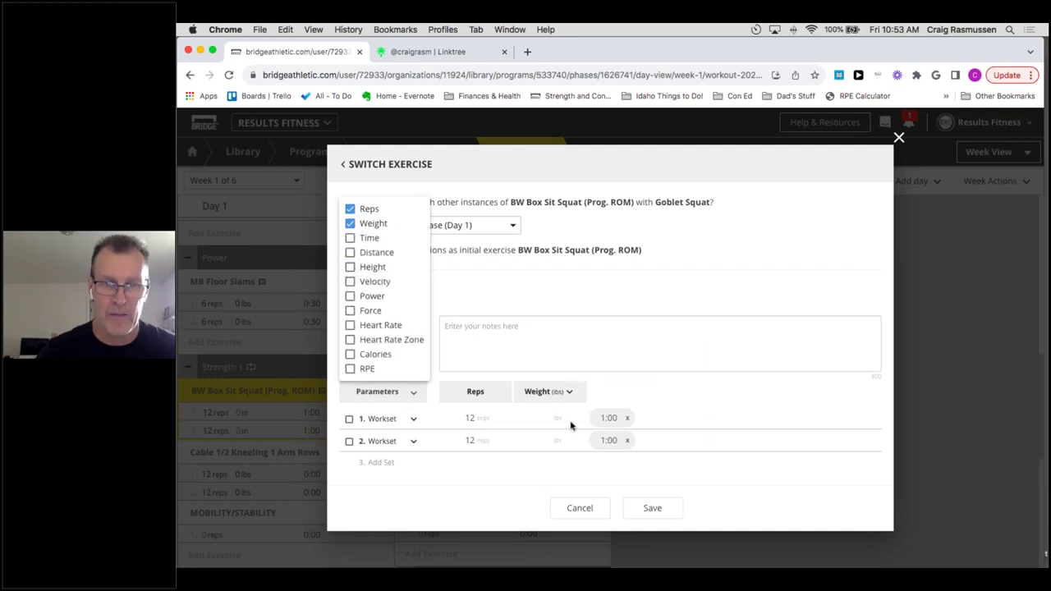
left_click(569, 391)
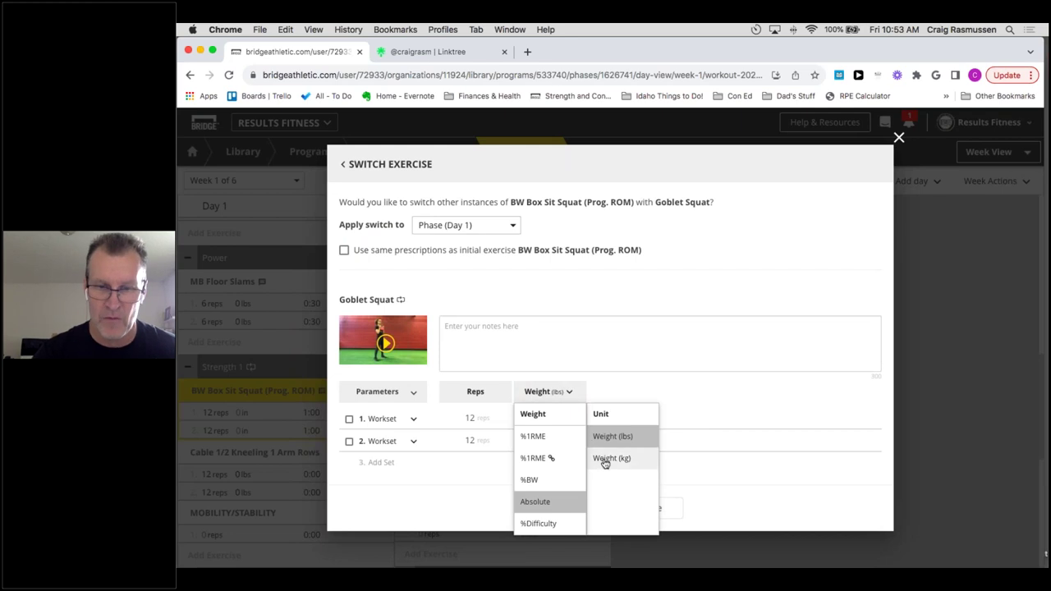
left_click(604, 460)
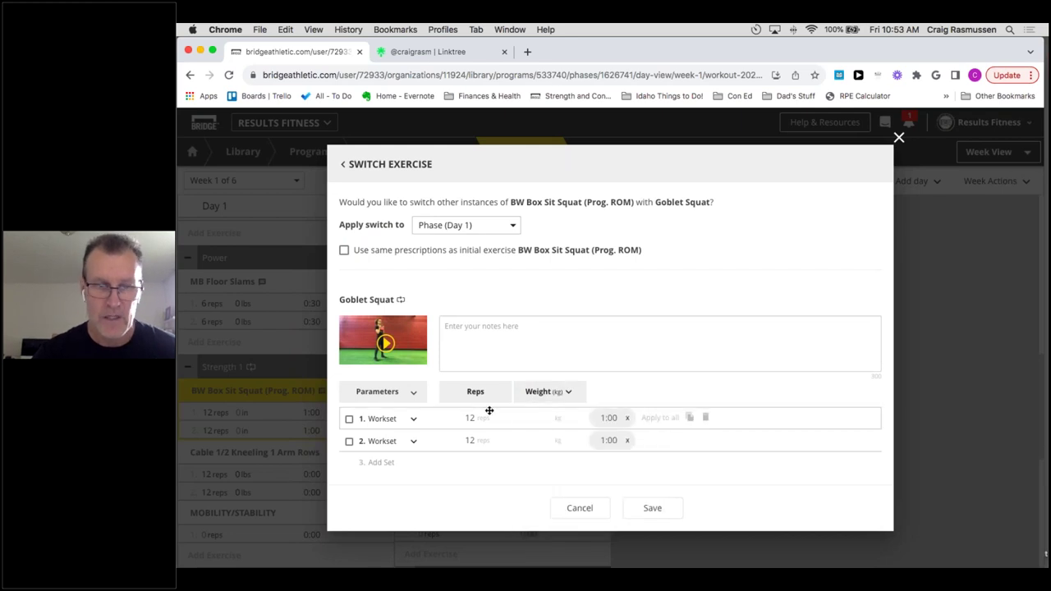
Add the RPE parameter to the Goblet Squat and set the first workset's RPE to 6.
left_click(413, 393)
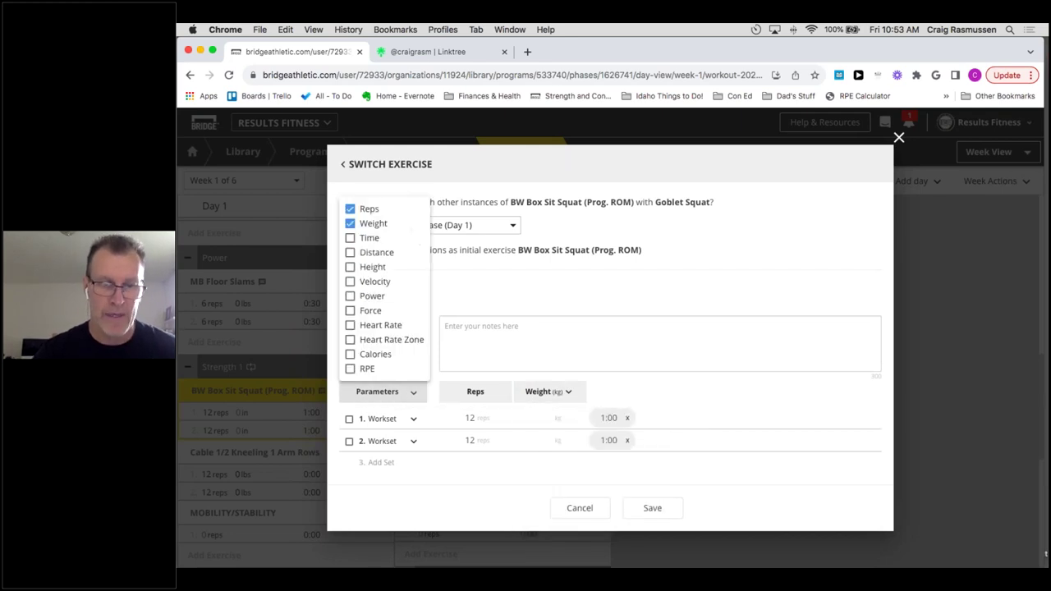
left_click(350, 369)
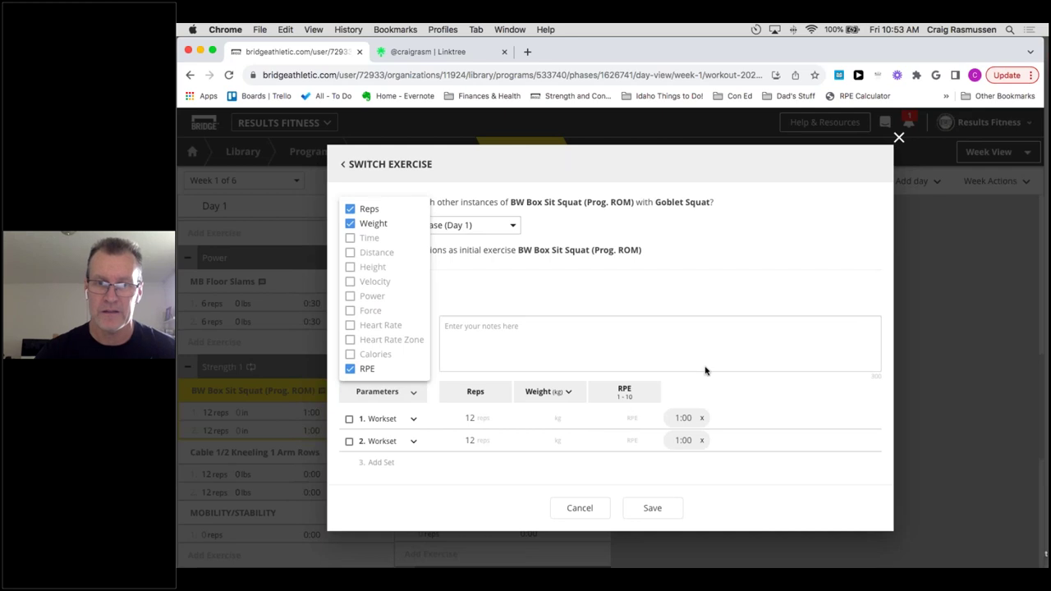
left_click(615, 420)
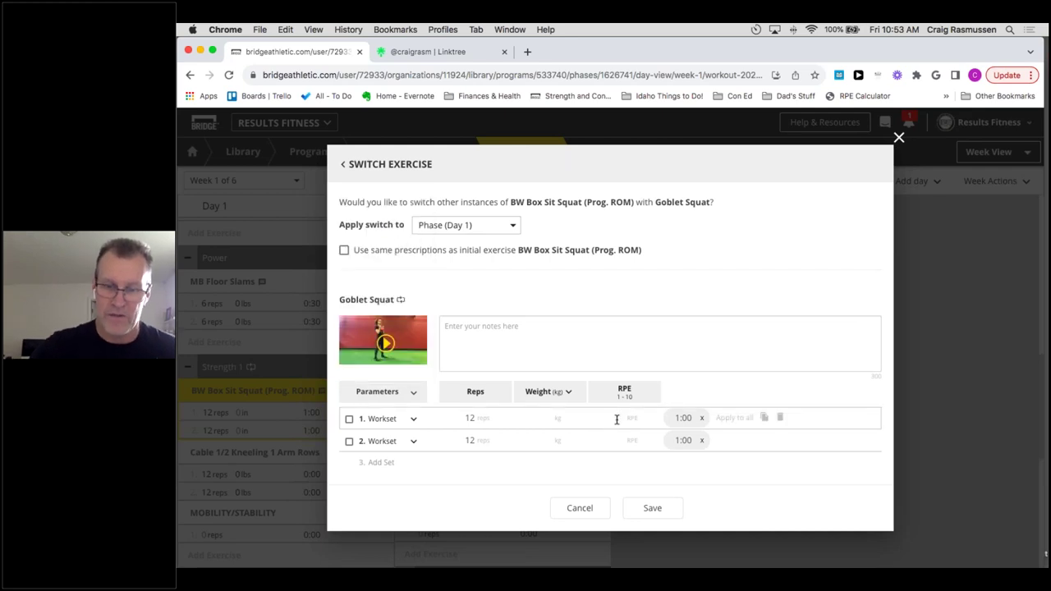
type("6")
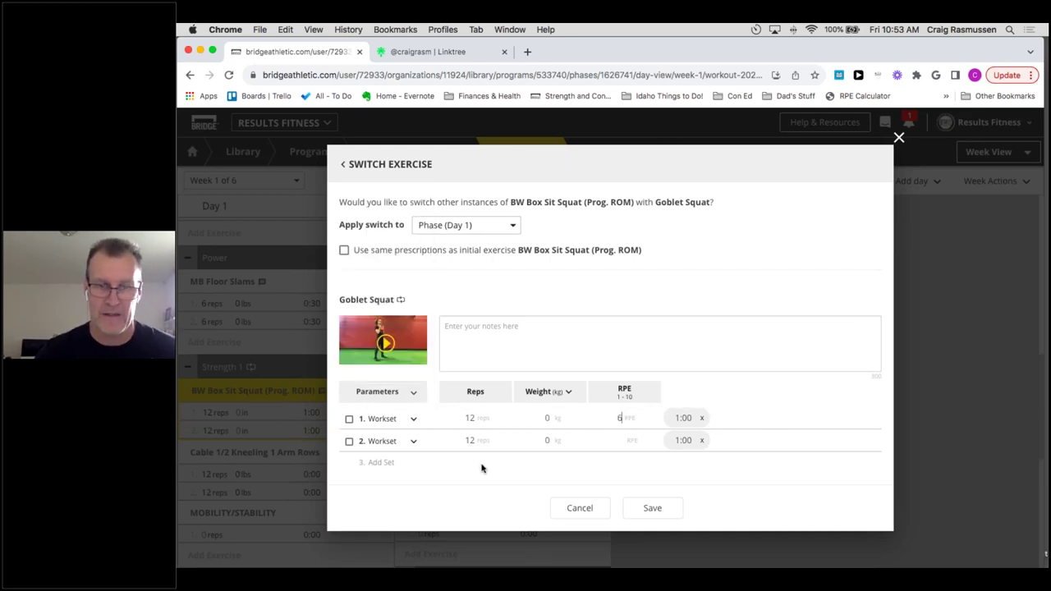
Clone the second workset as a third set, then save and confirm the switch to Goblet Squat.
mouse_move(721, 440)
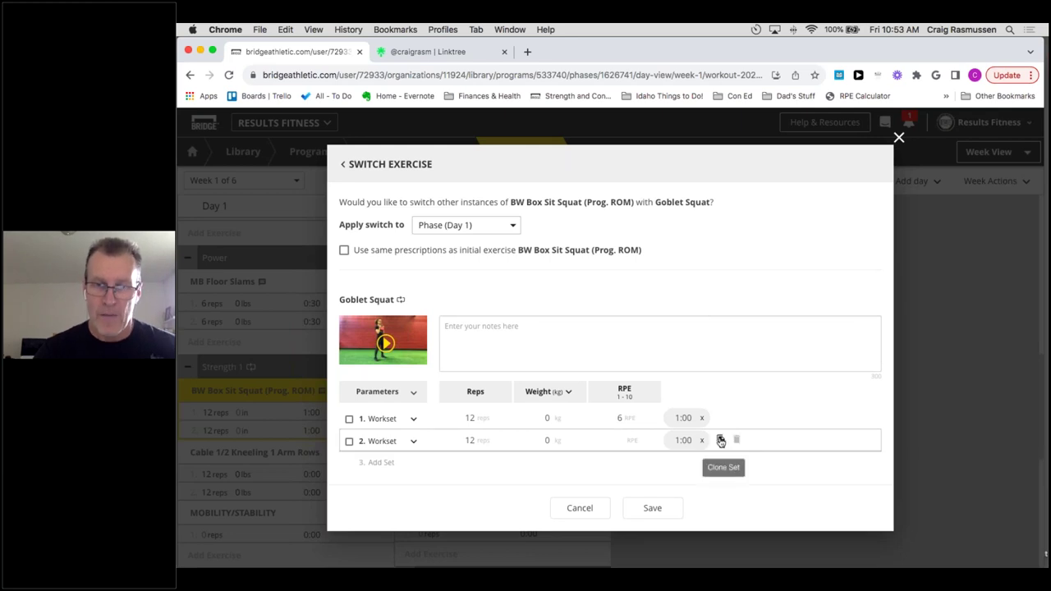
left_click(721, 441)
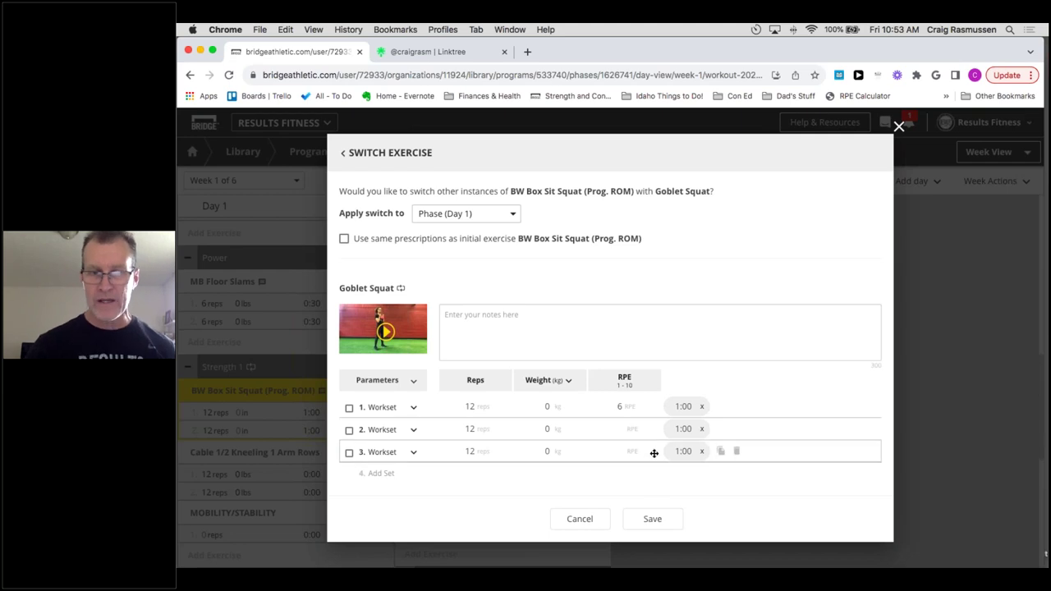
left_click(650, 519)
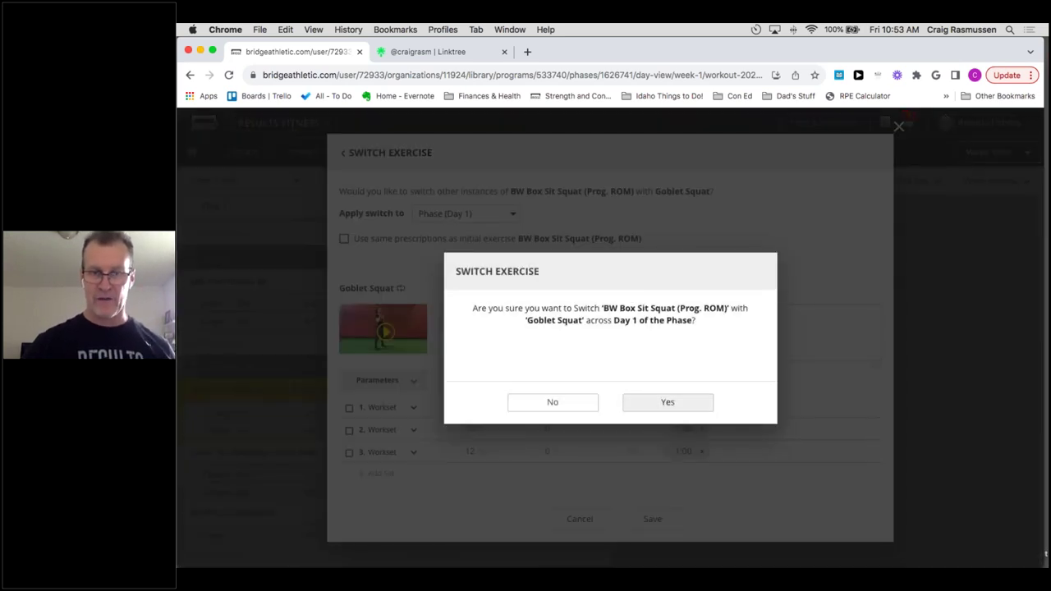
left_click(656, 403)
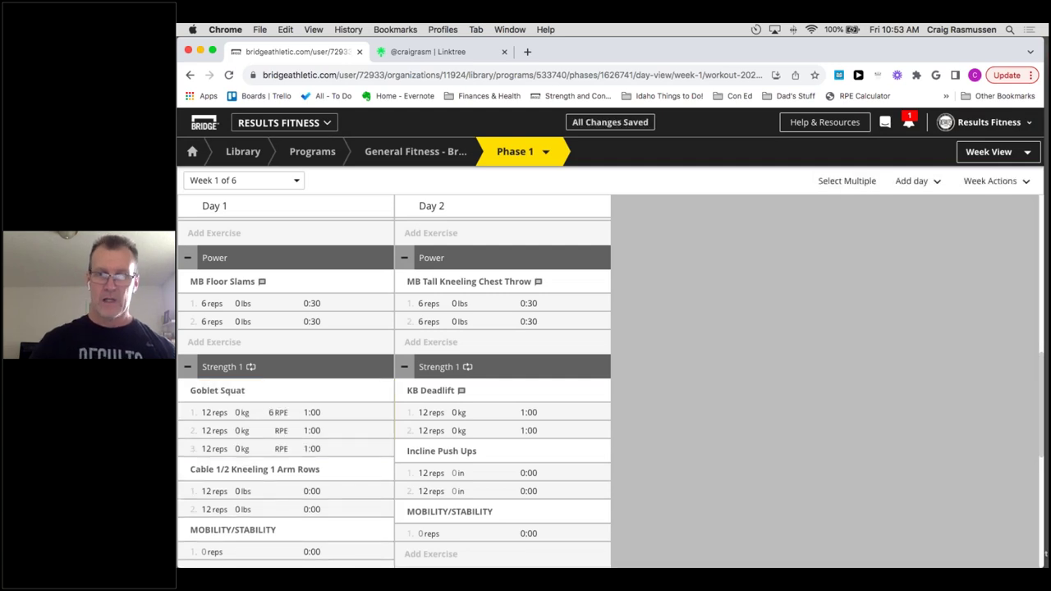
Open Phase 1 in Load Progression View and compare the weekly blocks of Day 1 and Day 2.
left_click(991, 155)
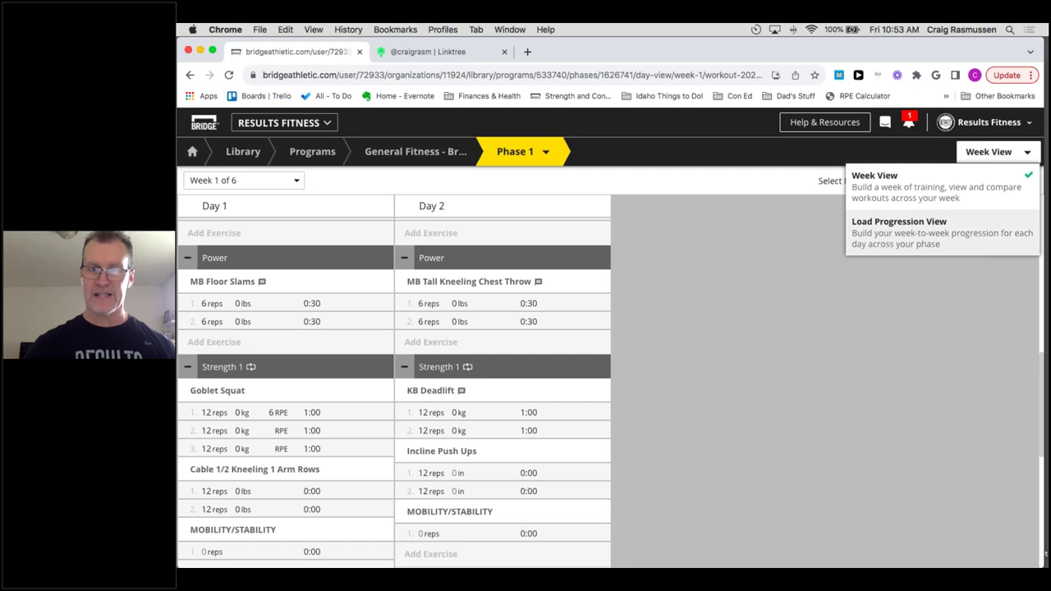
left_click(936, 230)
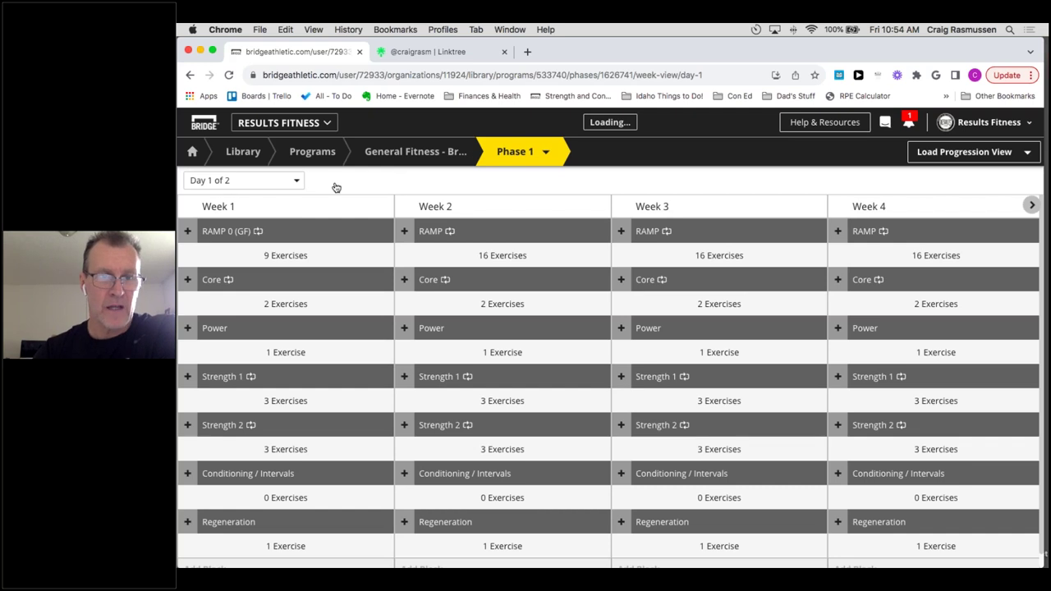
left_click(295, 183)
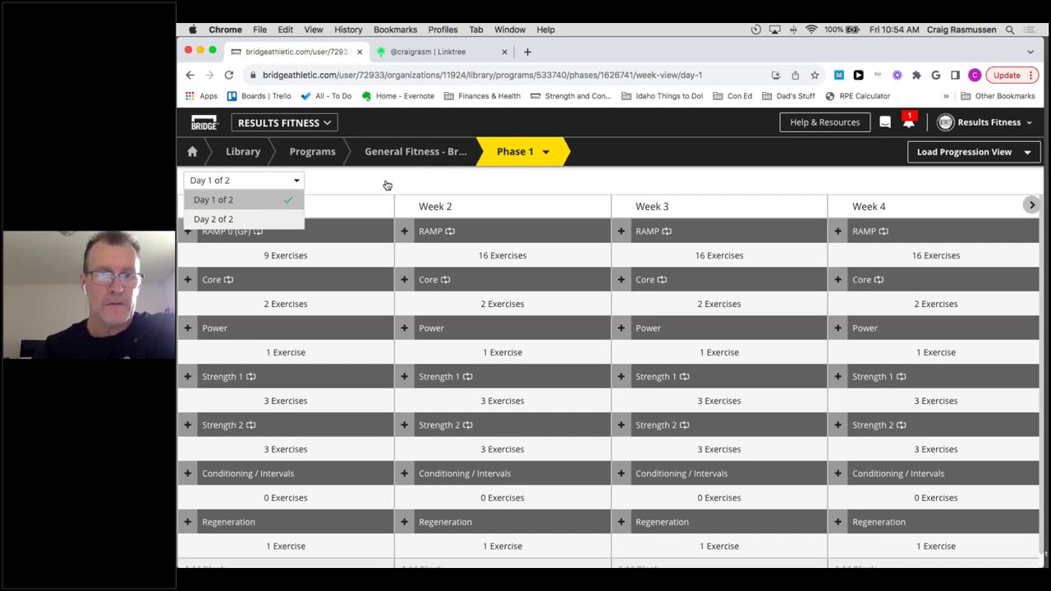
key("Down")
key("Return")
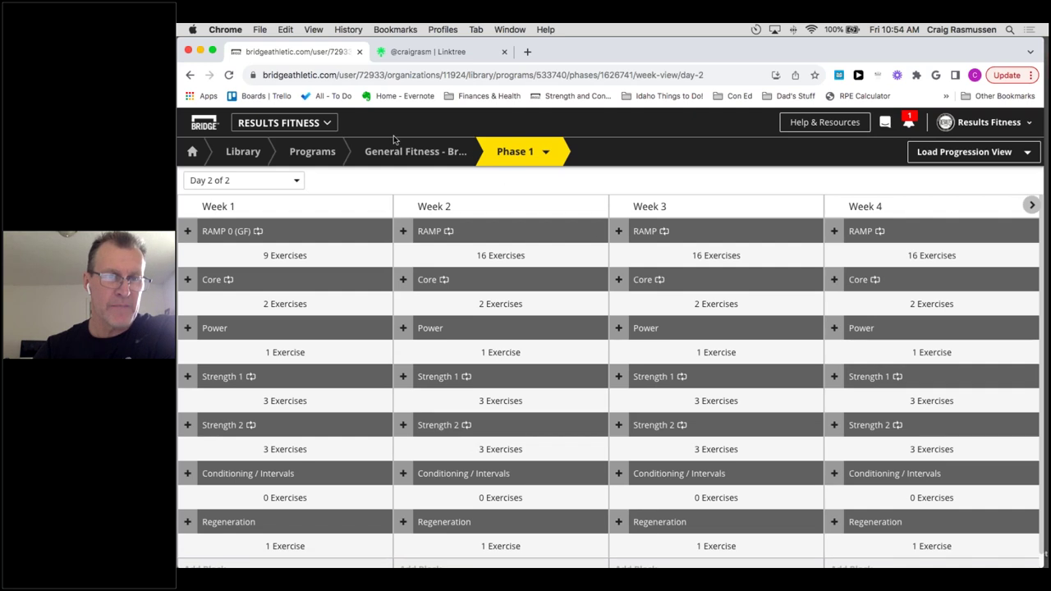
left_click(296, 181)
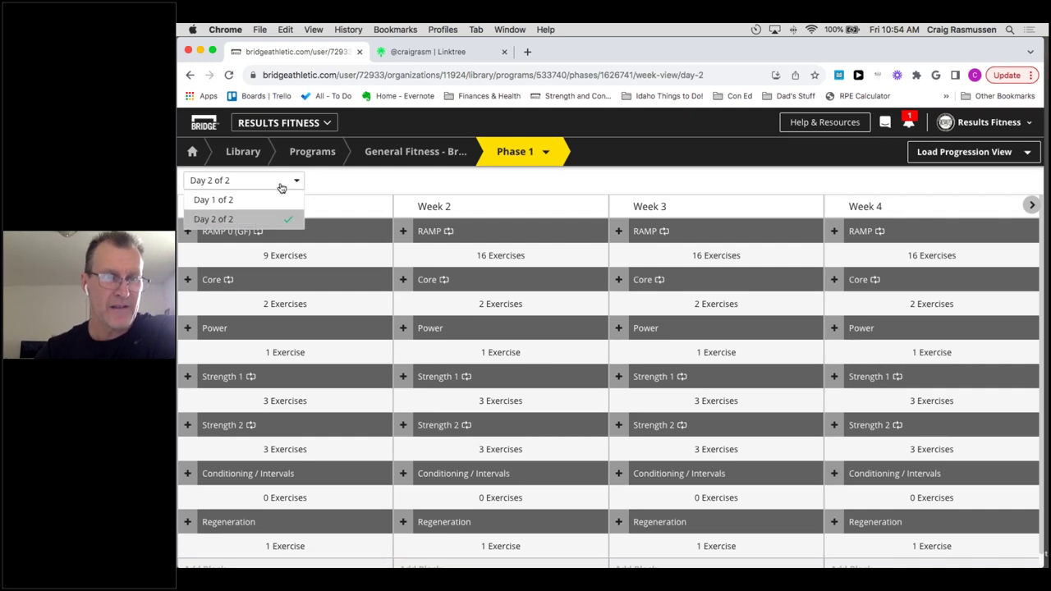
left_click(215, 201)
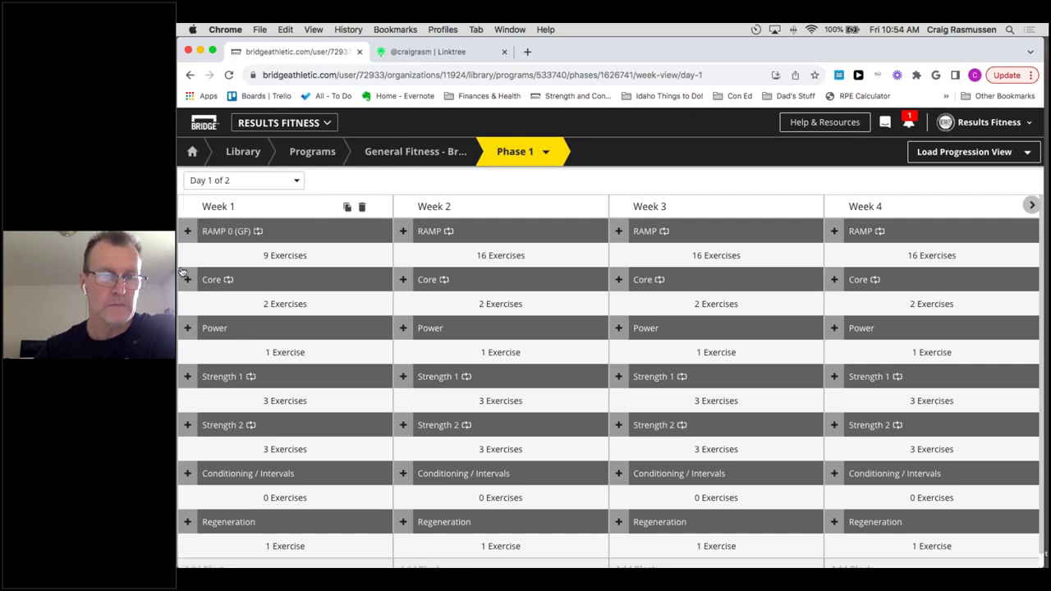
Expand the Strength 1 and RAMP blocks to show their exercises across the weeks of Day 1.
left_click(189, 391)
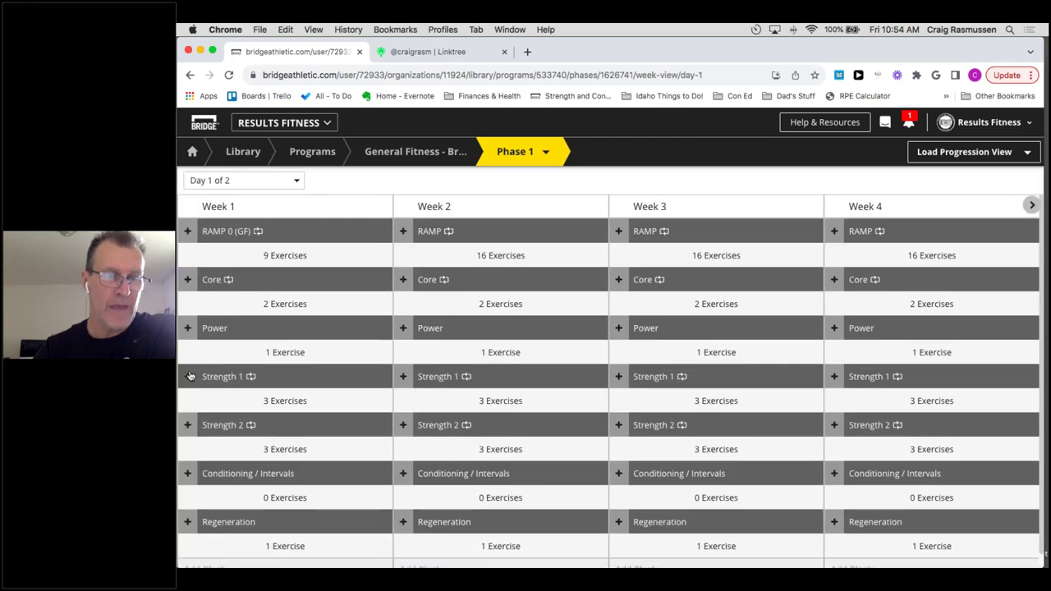
left_click(188, 376)
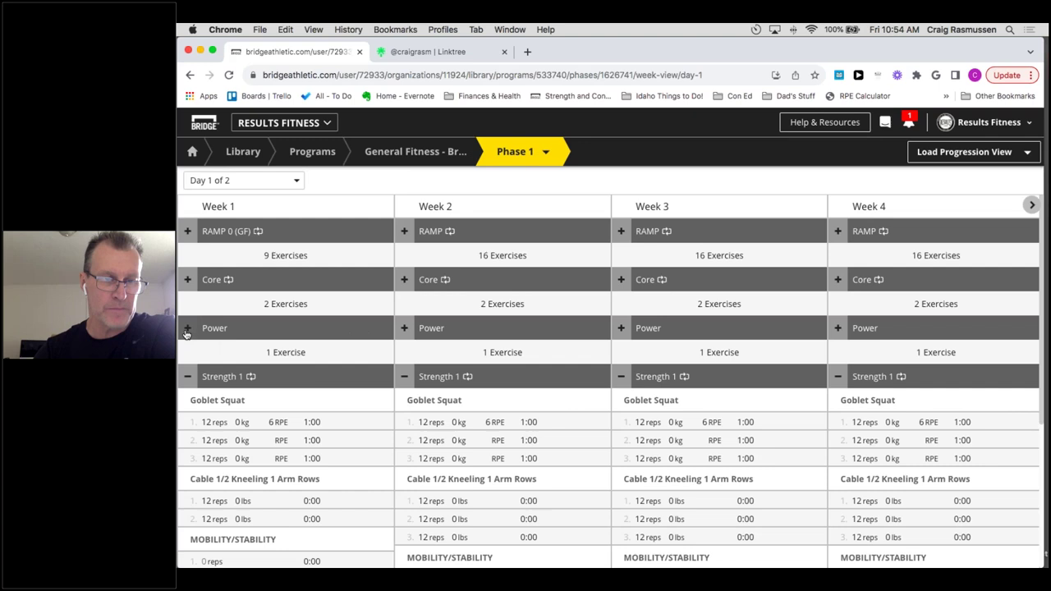
left_click(188, 231)
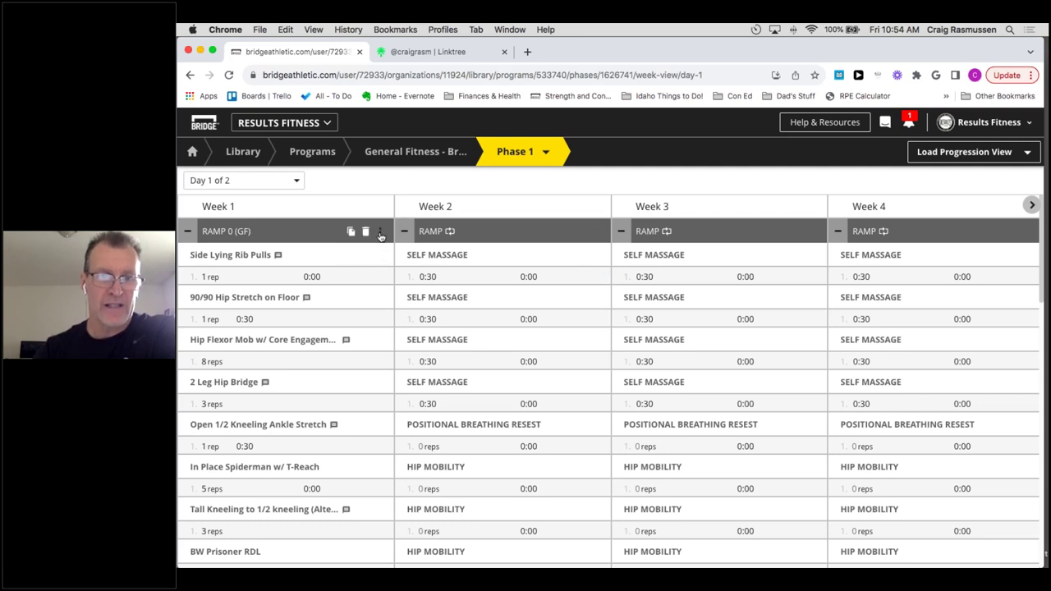
Start copying the Week 1 RAMP 0 (GF) block to multiple workouts and select Day A WO2 through WO6 as destinations.
left_click(380, 233)
scroll(469, 517, "down", 1)
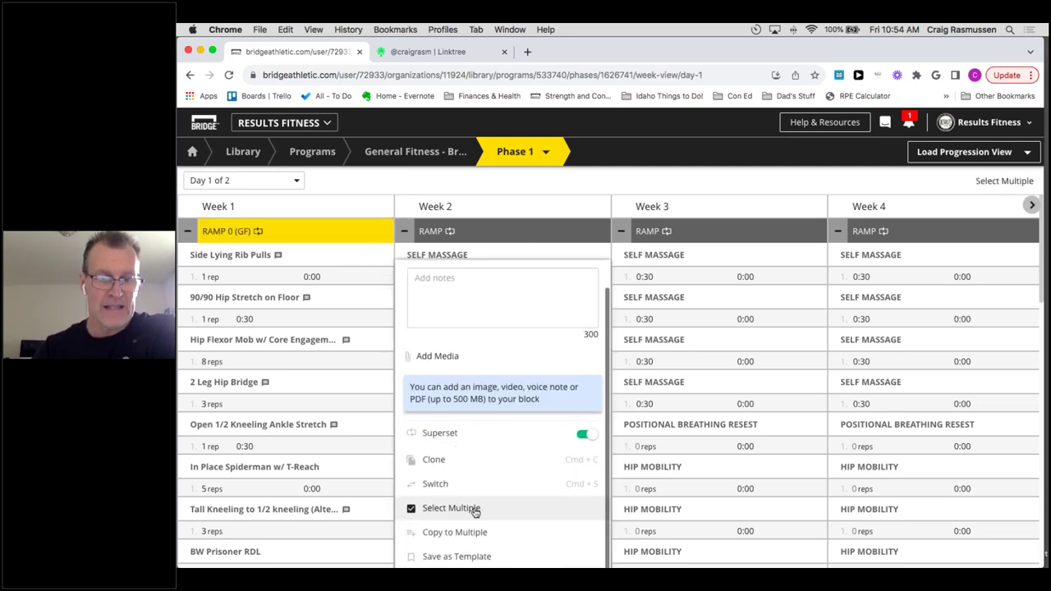
left_click(459, 532)
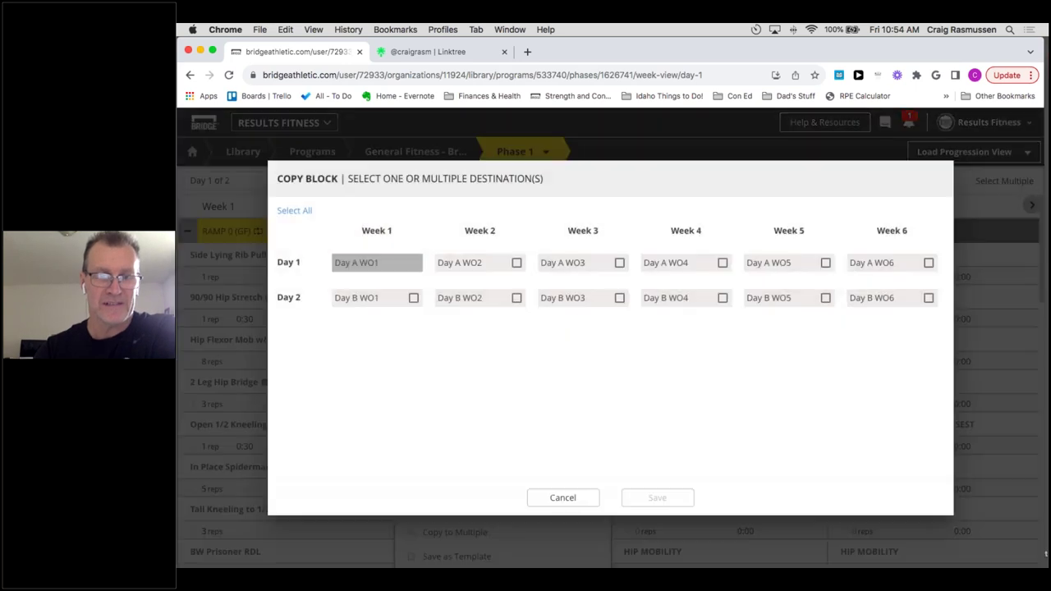
left_click(516, 263)
left_click(620, 263)
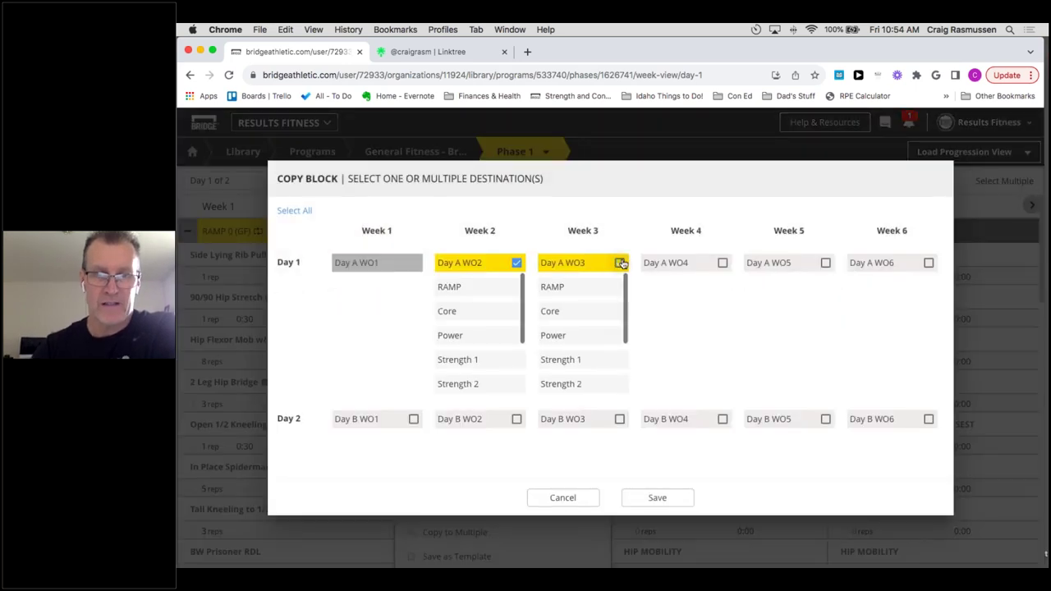
left_click(722, 263)
left_click(825, 263)
left_click(926, 263)
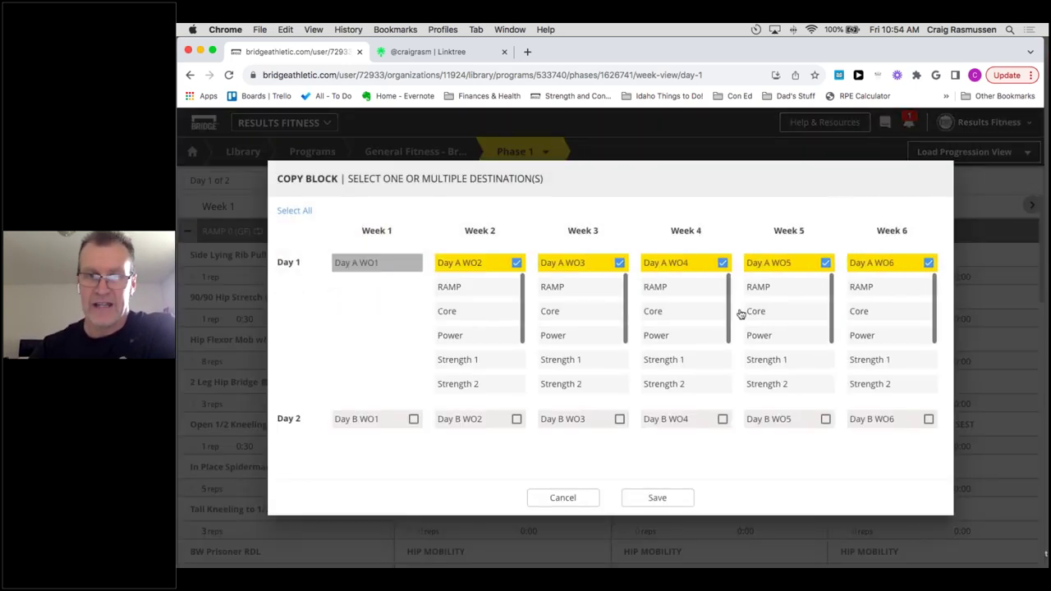
Place the copied RAMP 0 (GF) block above RAMP in Day A WO2 and save the copy.
scroll(460, 345, "down", 2)
left_click_drag(456, 377, 456, 285)
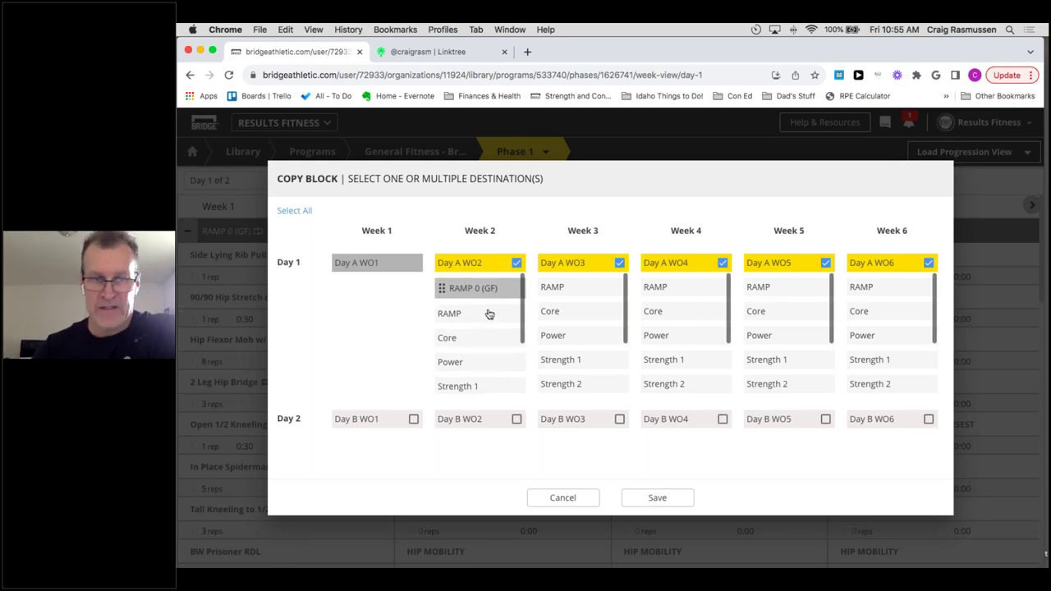
left_click(657, 498)
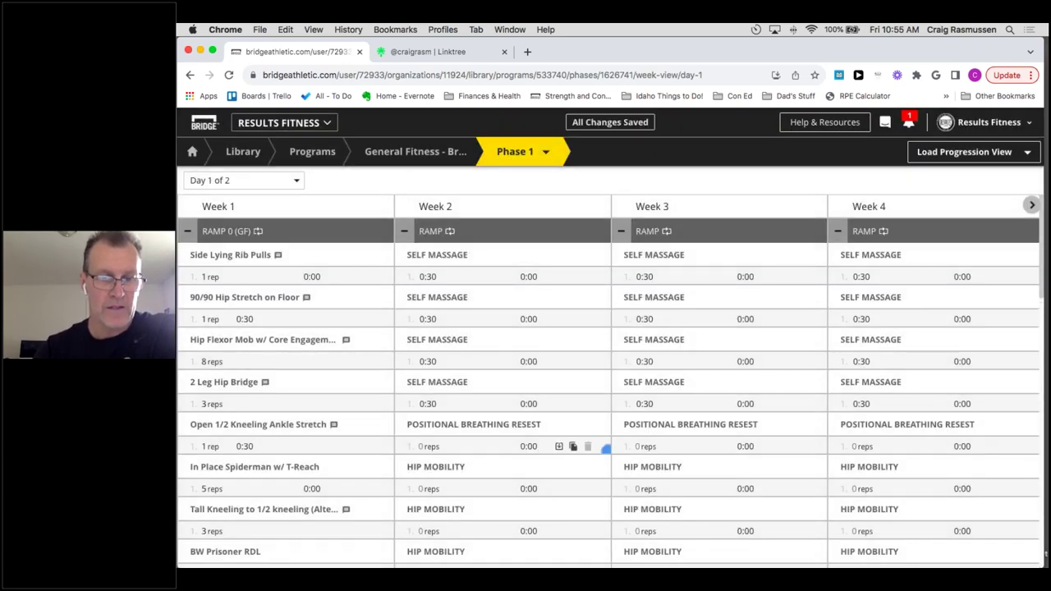
Delete the copied RAMP 0 (GF) block from Week 2 of Day 1.
scroll(591, 328, "down", 4)
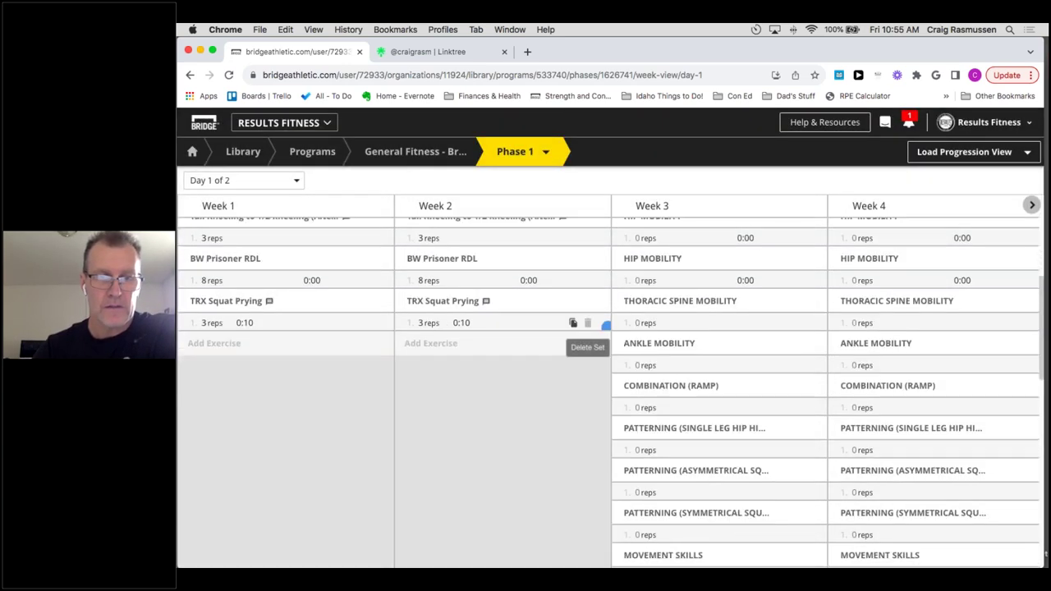
scroll(574, 411, "up", 4)
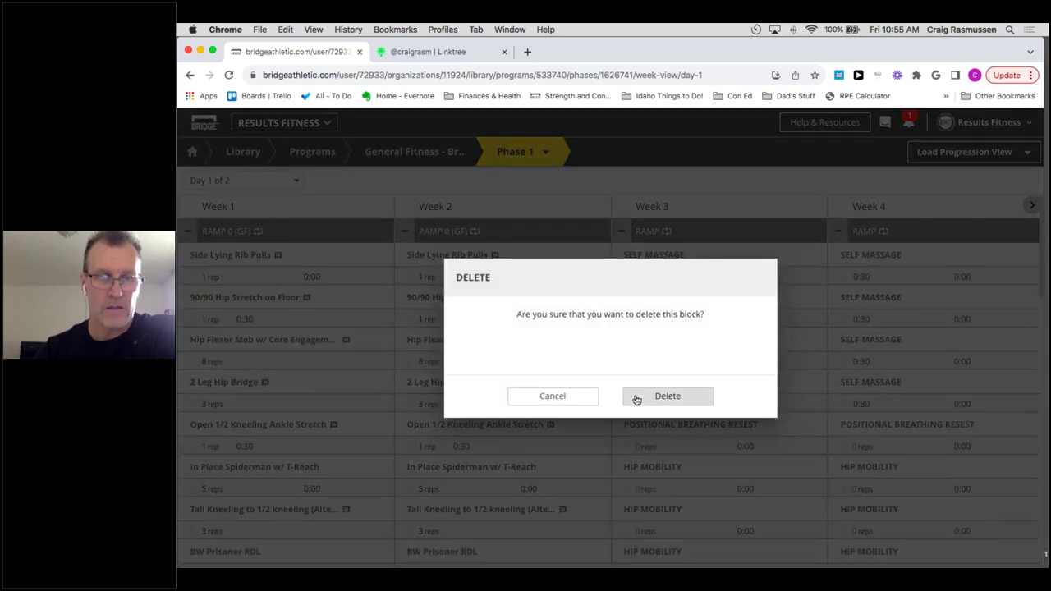
left_click(636, 397)
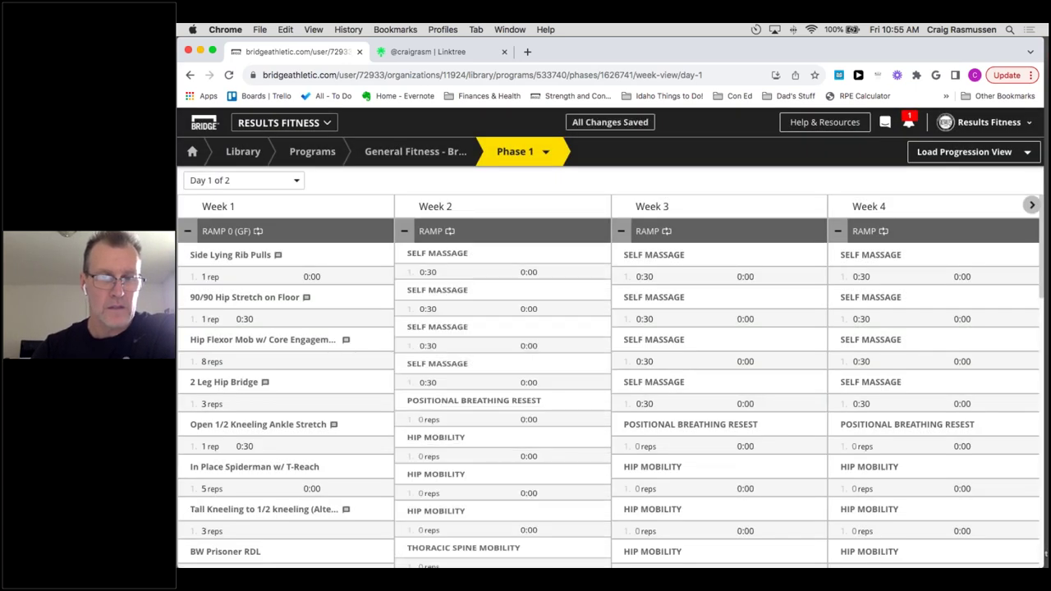
Compare the Strength 1 block across Weeks 1 to 6 and delete the third Goblet Squat set in Week 1.
scroll(457, 452, "down", 5)
scroll(579, 441, "down", 5)
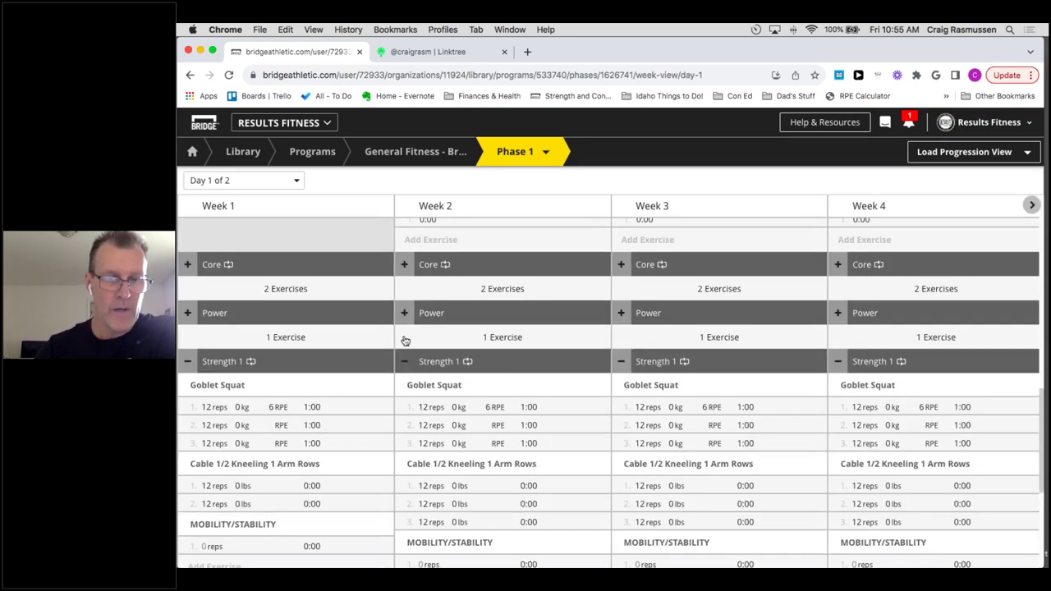
scroll(402, 338, "down", 2)
scroll(353, 312, "down", 2)
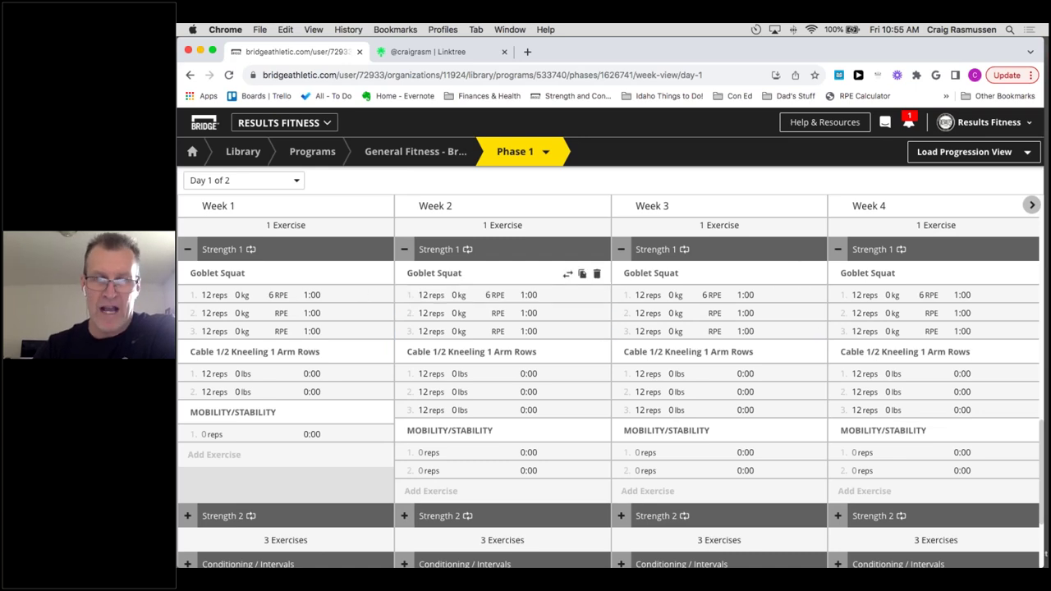
left_click(1029, 206)
left_click(1029, 207)
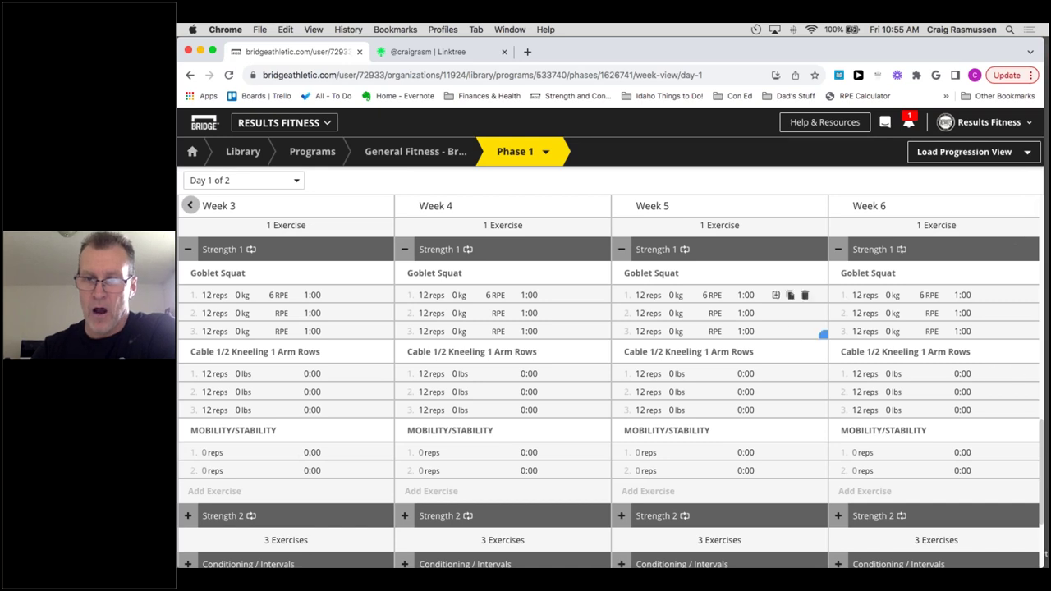
left_click(191, 206)
left_click(191, 206)
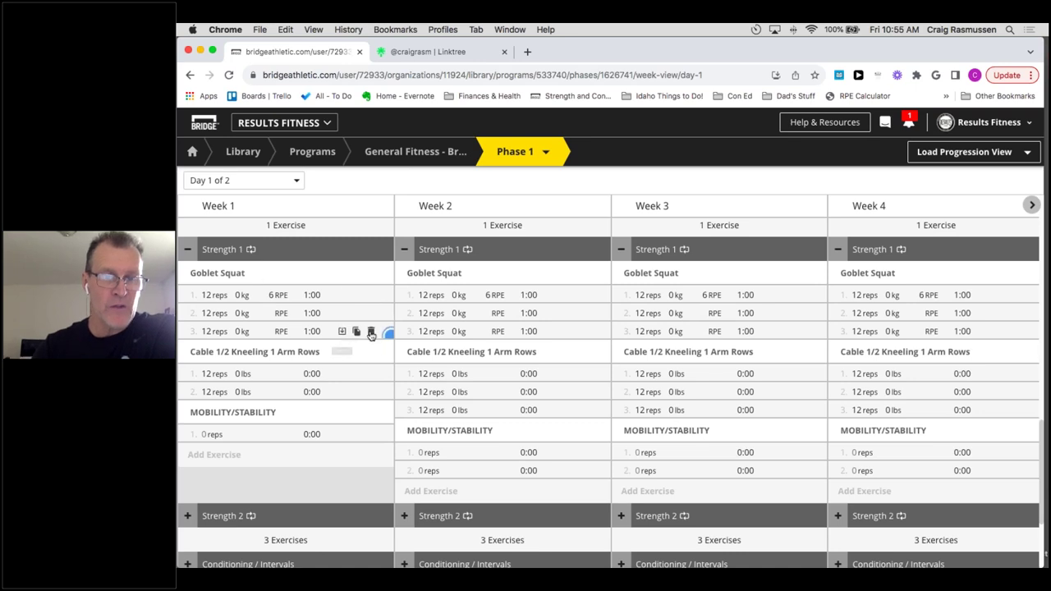
left_click(370, 331)
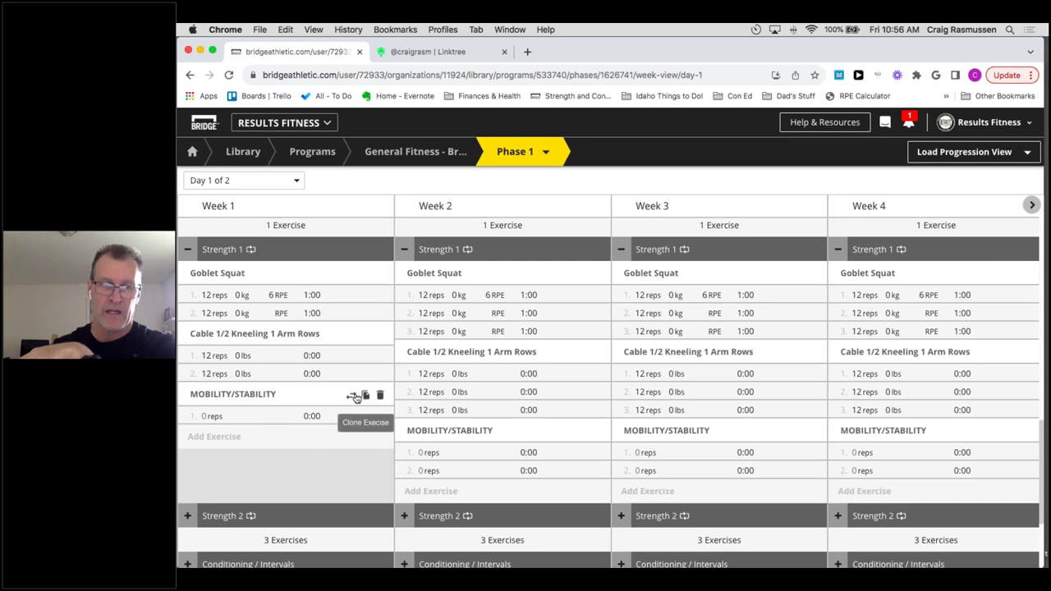
Search for "Rib" and choose Side Lying Rib Pulls as the replacement for Week 1's MOBILITY/STABILITY exercise in Strength 1.
left_click(355, 397)
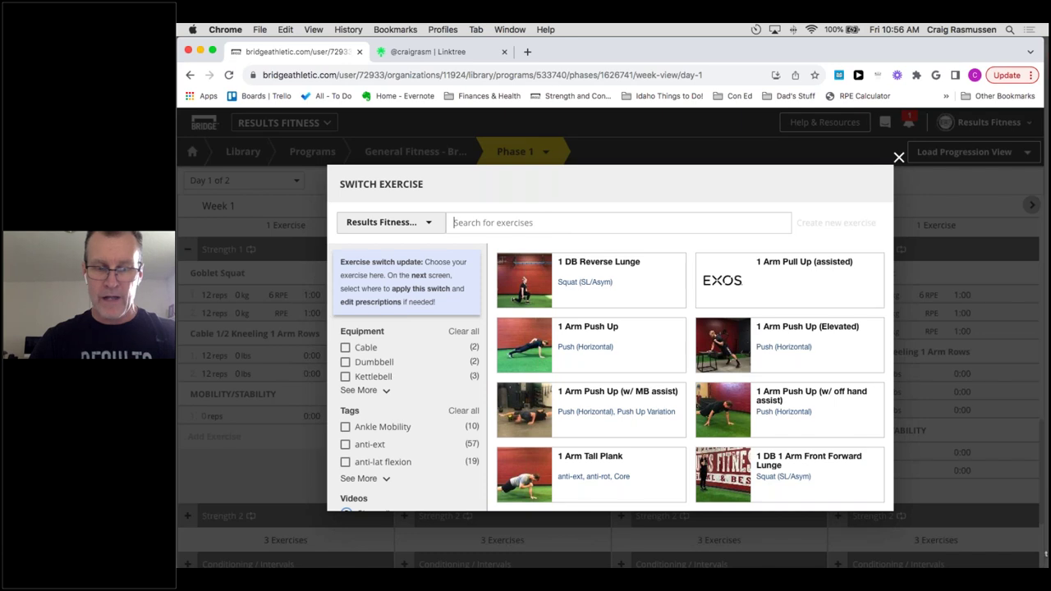
type("Rib")
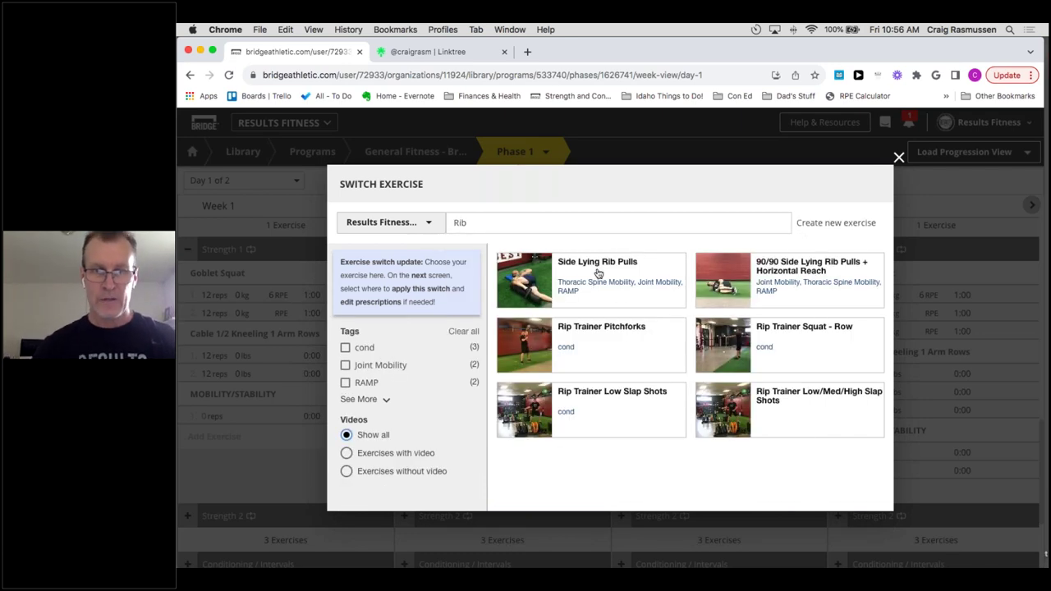
left_click(600, 271)
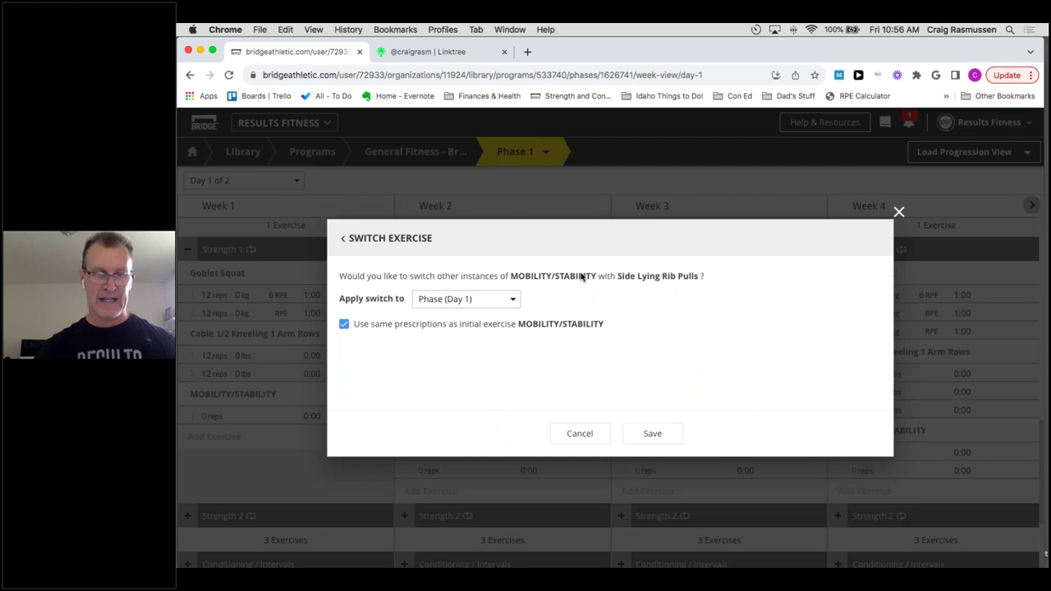
Turn off using the initial exercise's prescriptions and add the note "4-5 breaths each side" to Side Lying Rib Pulls.
left_click(342, 324)
left_click(490, 429)
left_click(475, 346)
type("4")
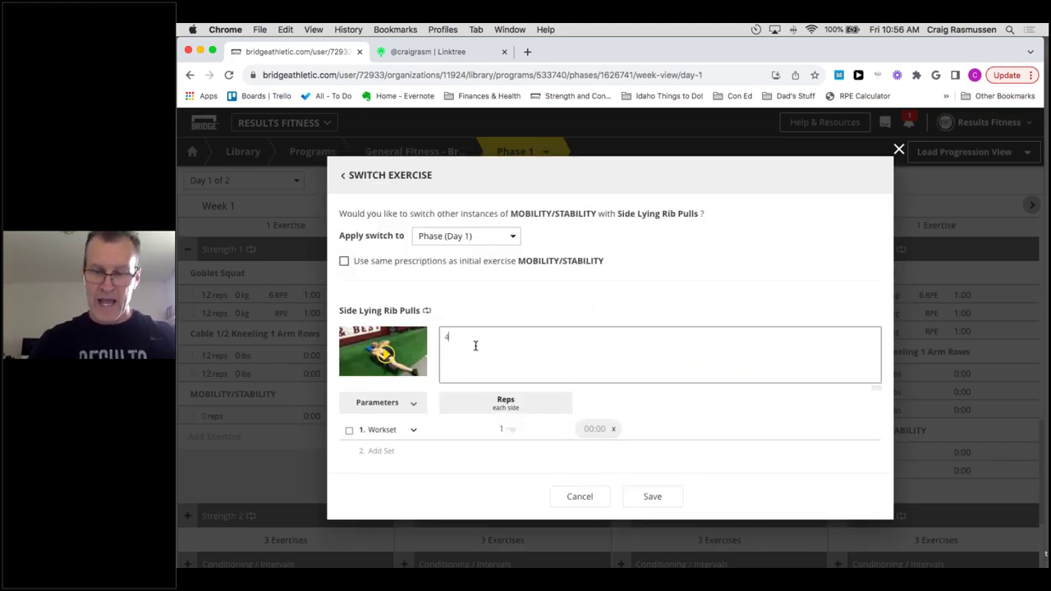
type("-5 breaths")
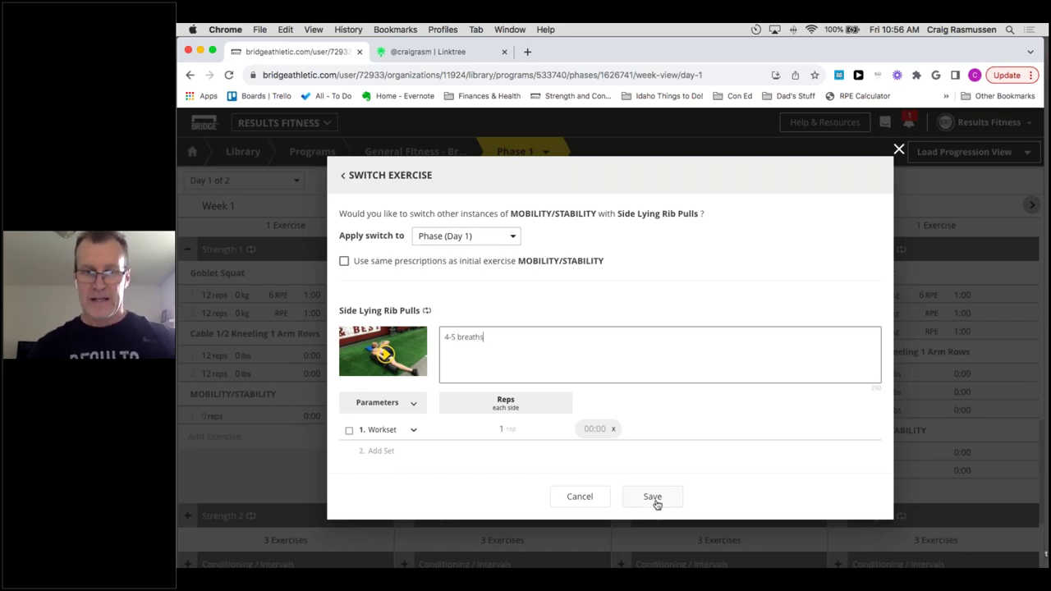
type(" ea")
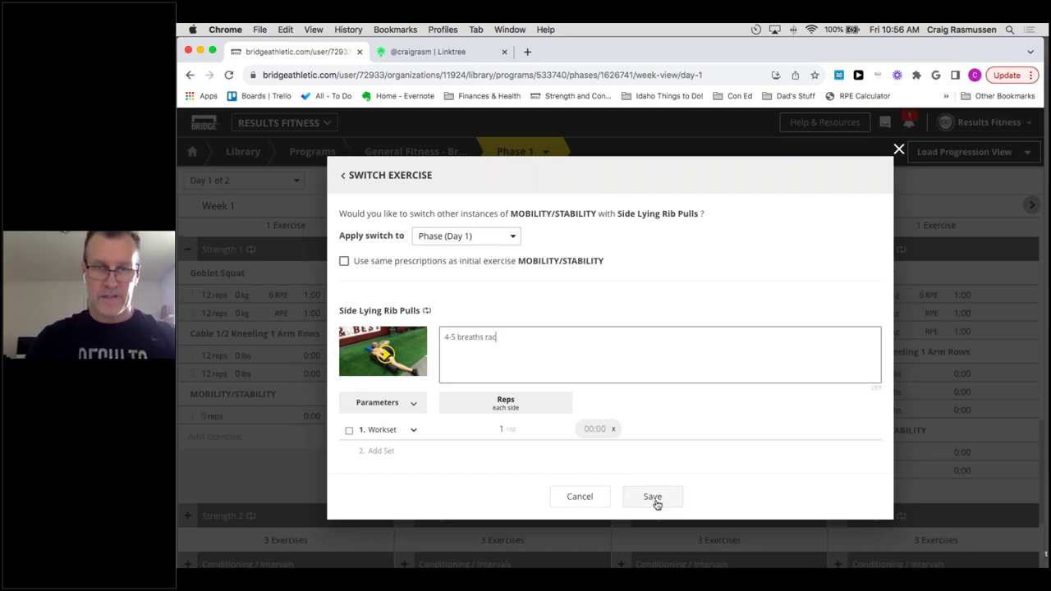
type("ch")
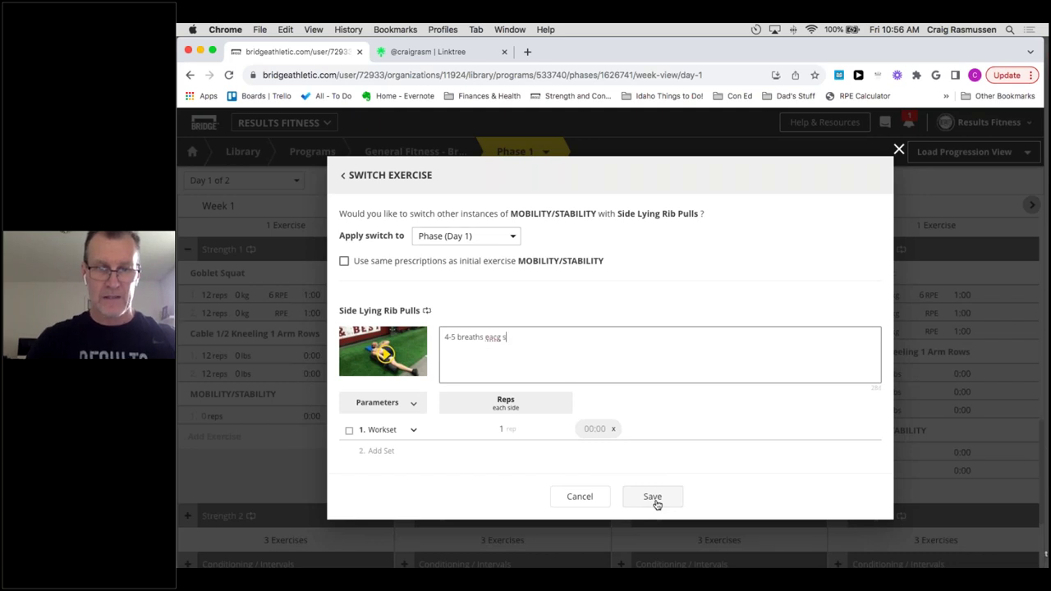
type(" s")
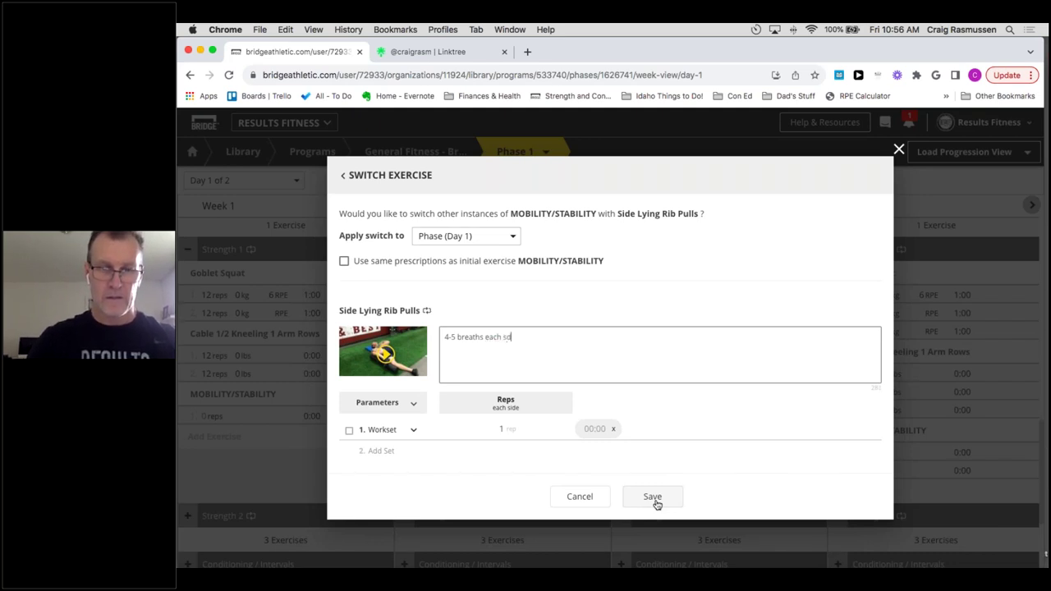
type("ide")
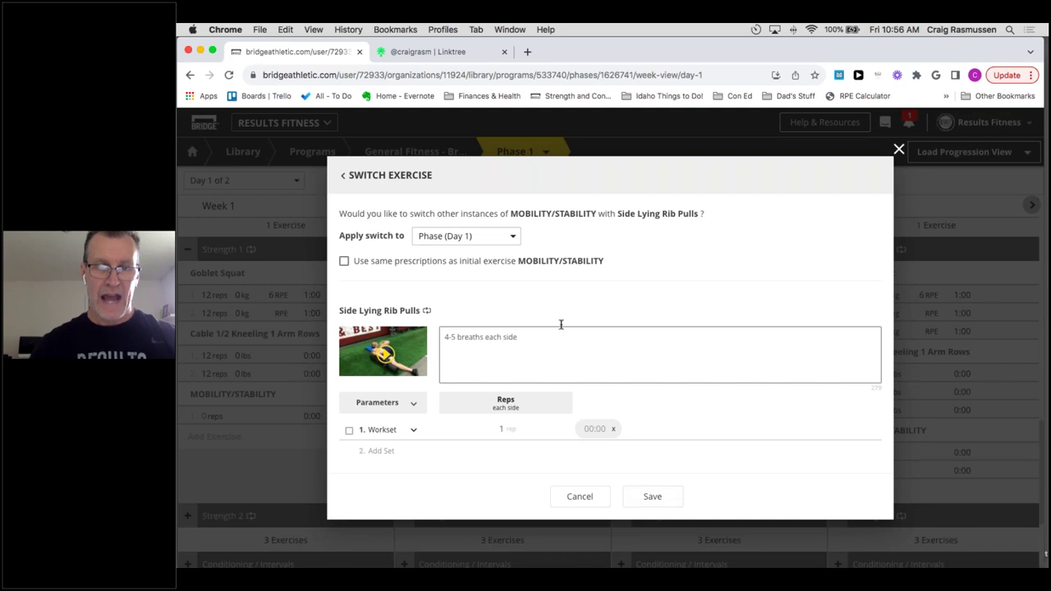
Apply the switch to Only this Instance, then save and confirm the change to Side Lying Rib Pulls.
left_click(510, 228)
left_click(510, 235)
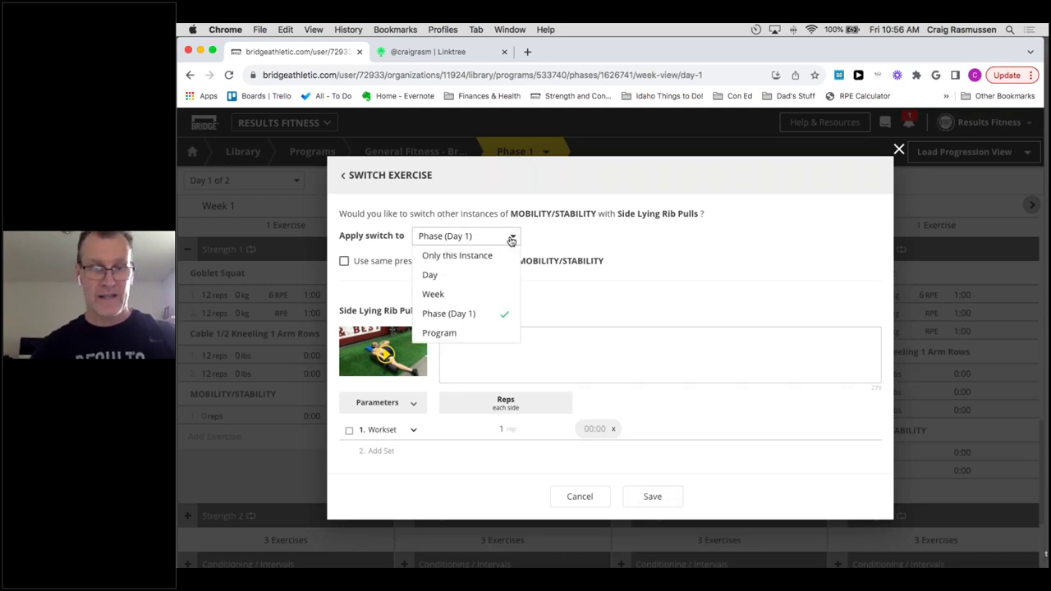
left_click(483, 261)
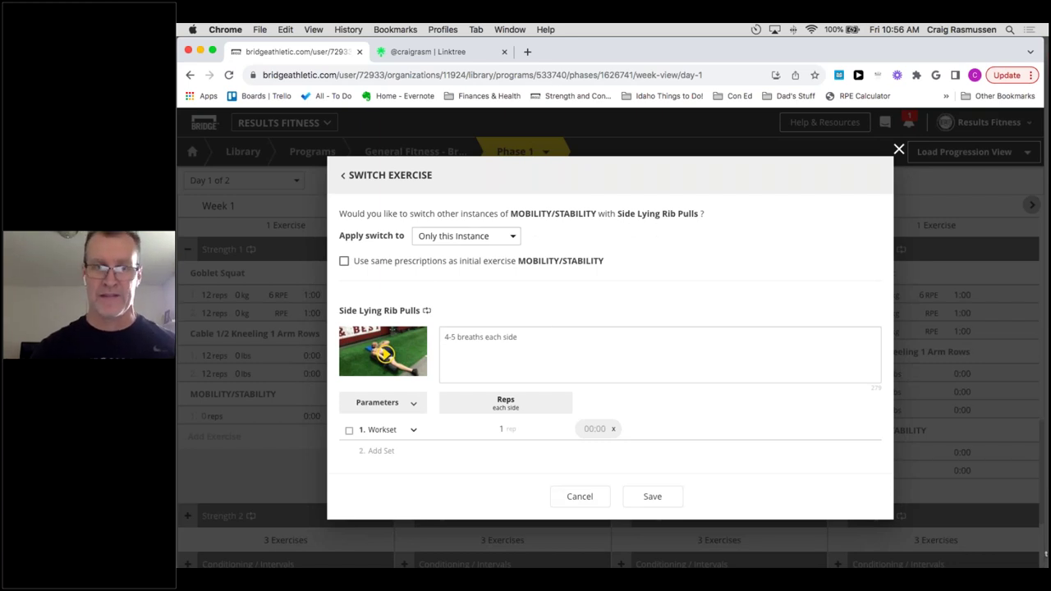
left_click(654, 499)
left_click(670, 402)
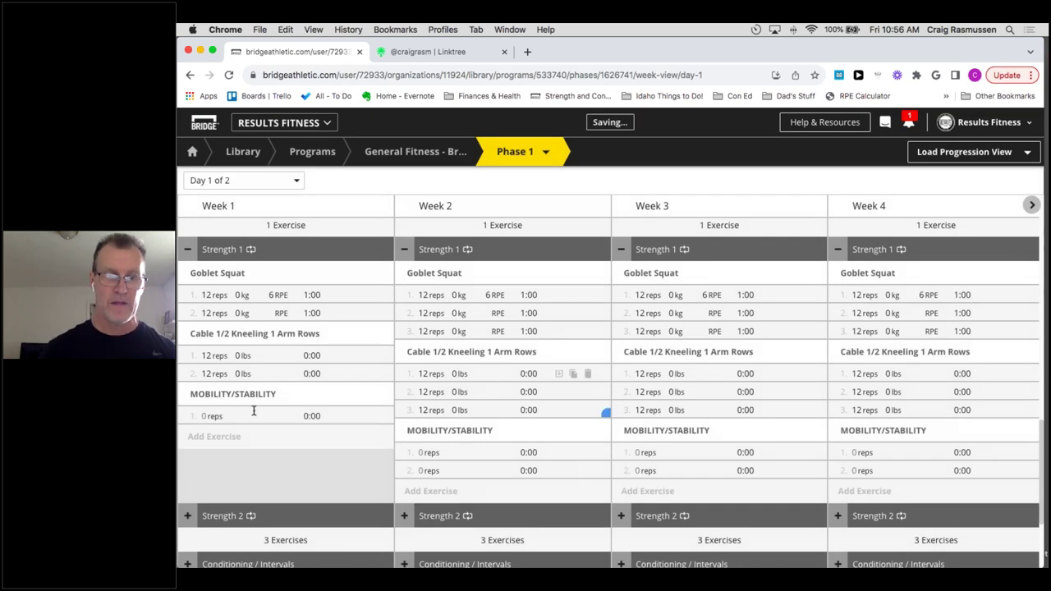
left_click_drag(389, 418, 300, 427)
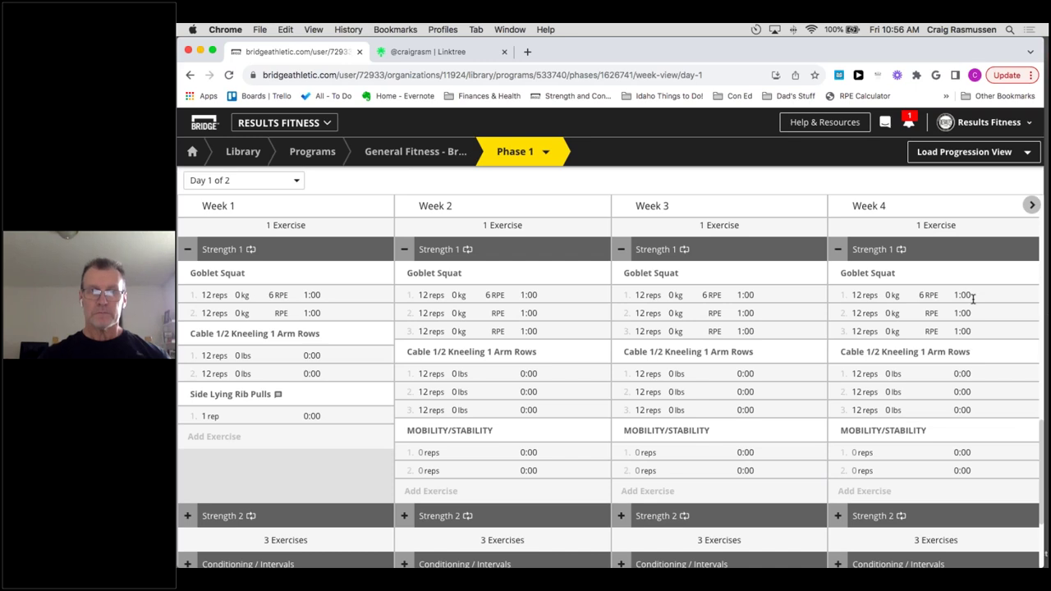
Return to the General Fitness - Bridge Tester #1 overview and switch to the GoToWebinar control panel and GoToMeeting.
left_click(426, 153)
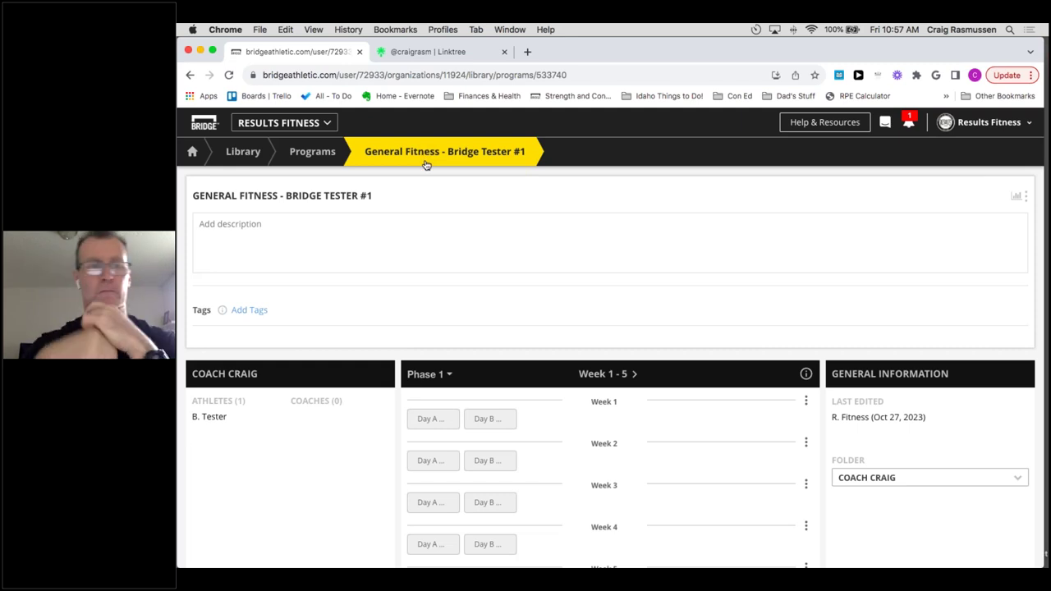
mouse_move(518, 565)
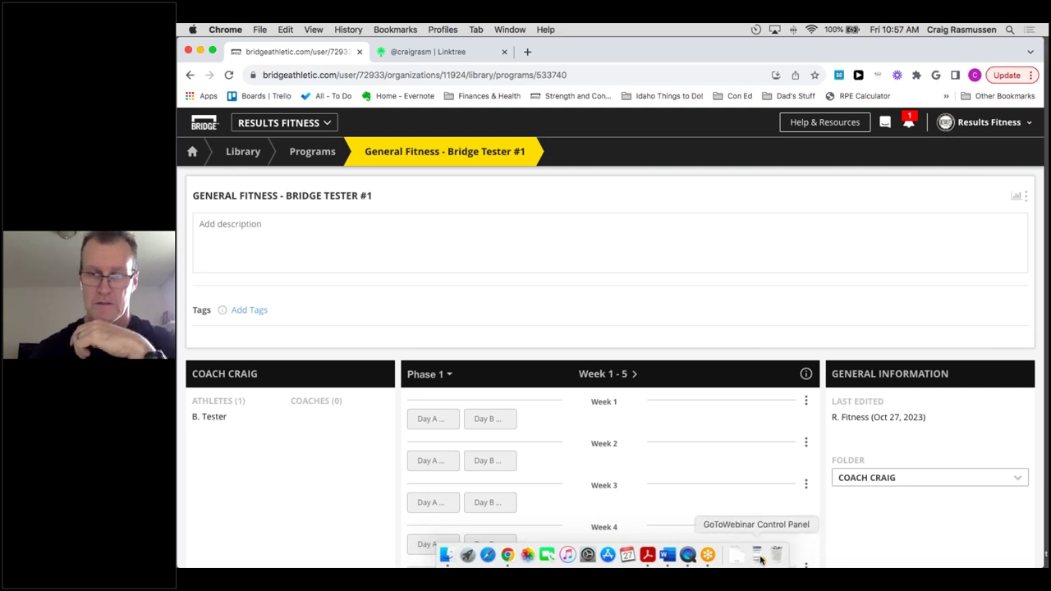
left_click(759, 556)
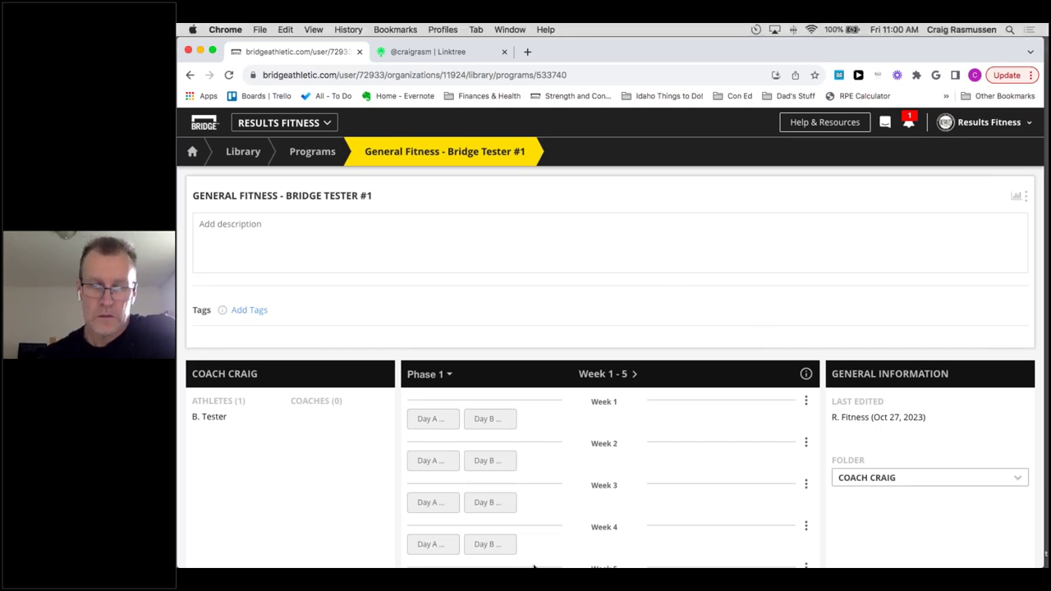
mouse_move(638, 555)
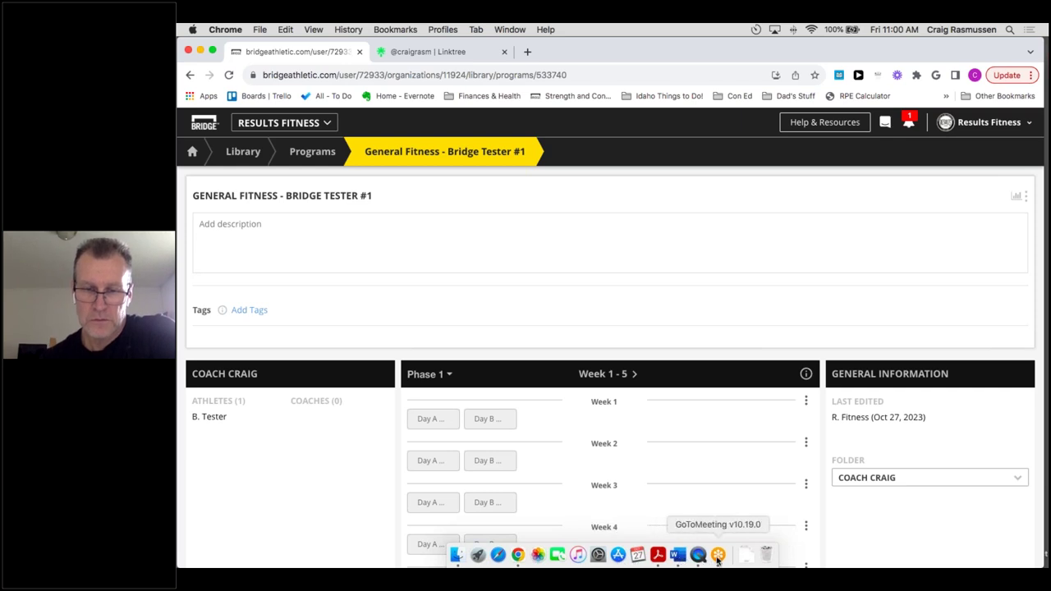
left_click(717, 557)
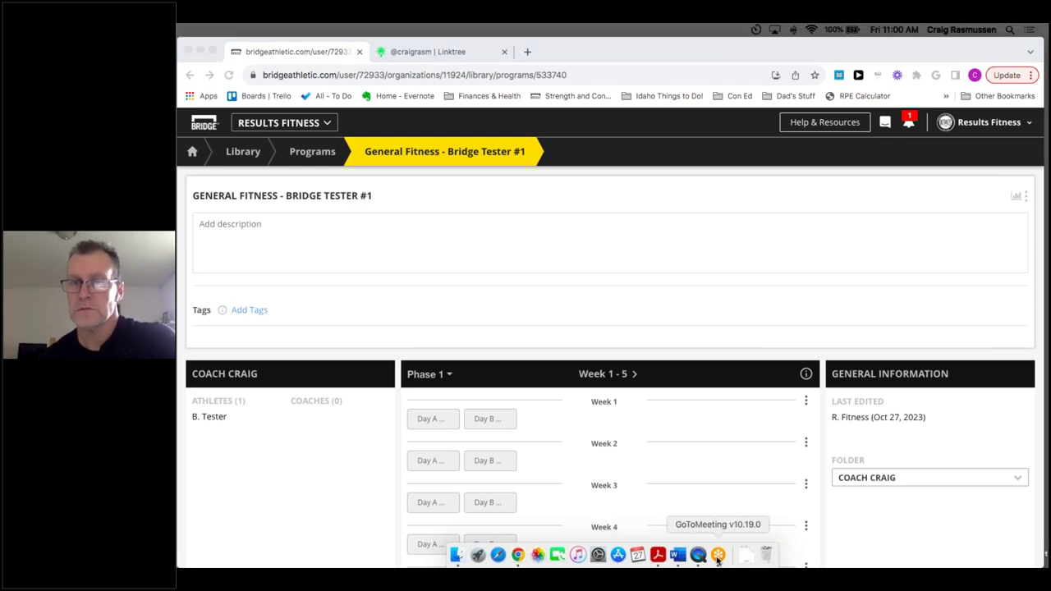